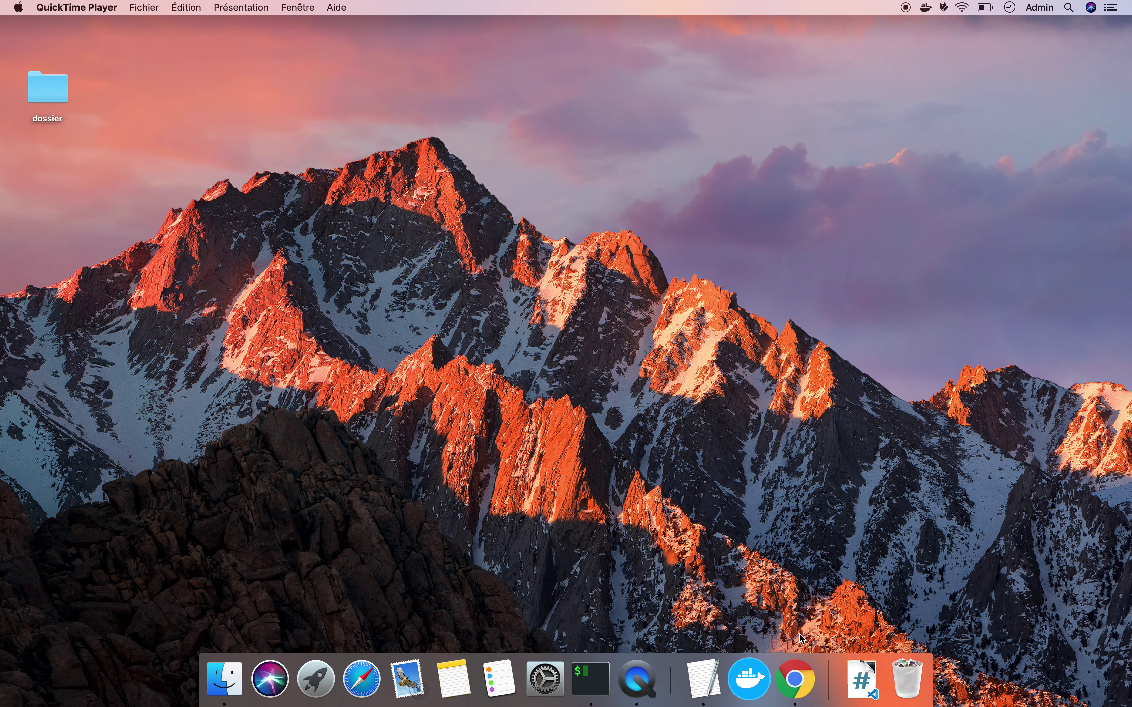
- Switch to Chrome showing the AWS EC2 instances list
left_click(795, 678)
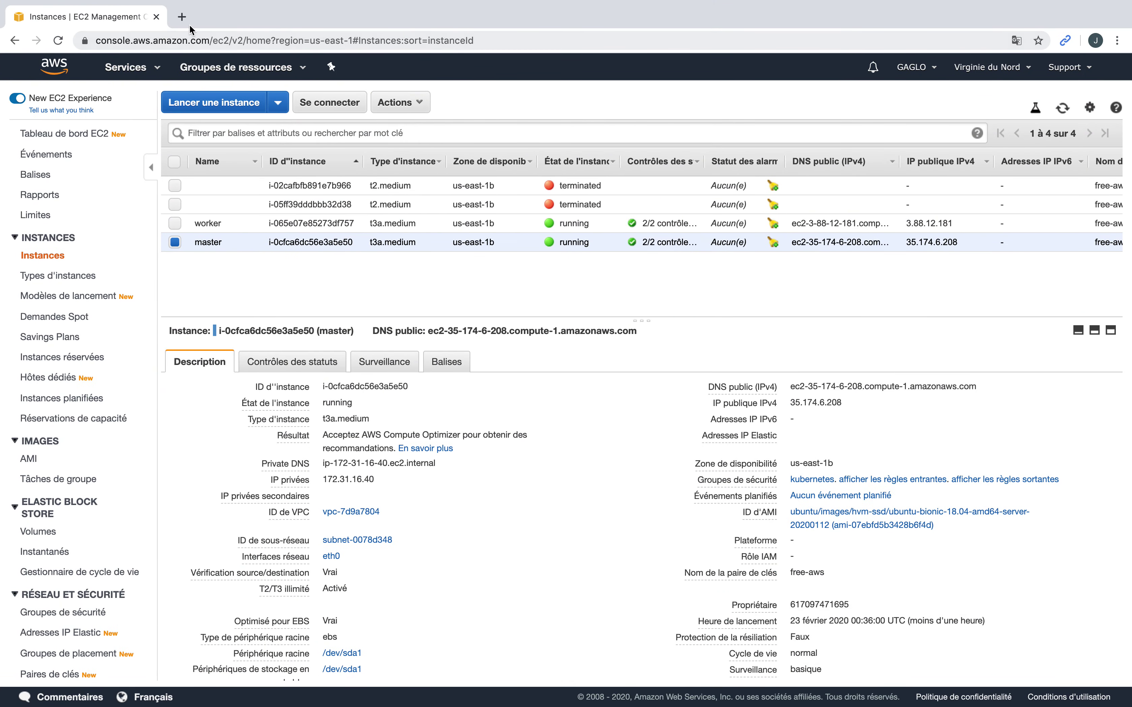
- Open a new Chrome tab beside the EC2 instances page
left_click(182, 16)
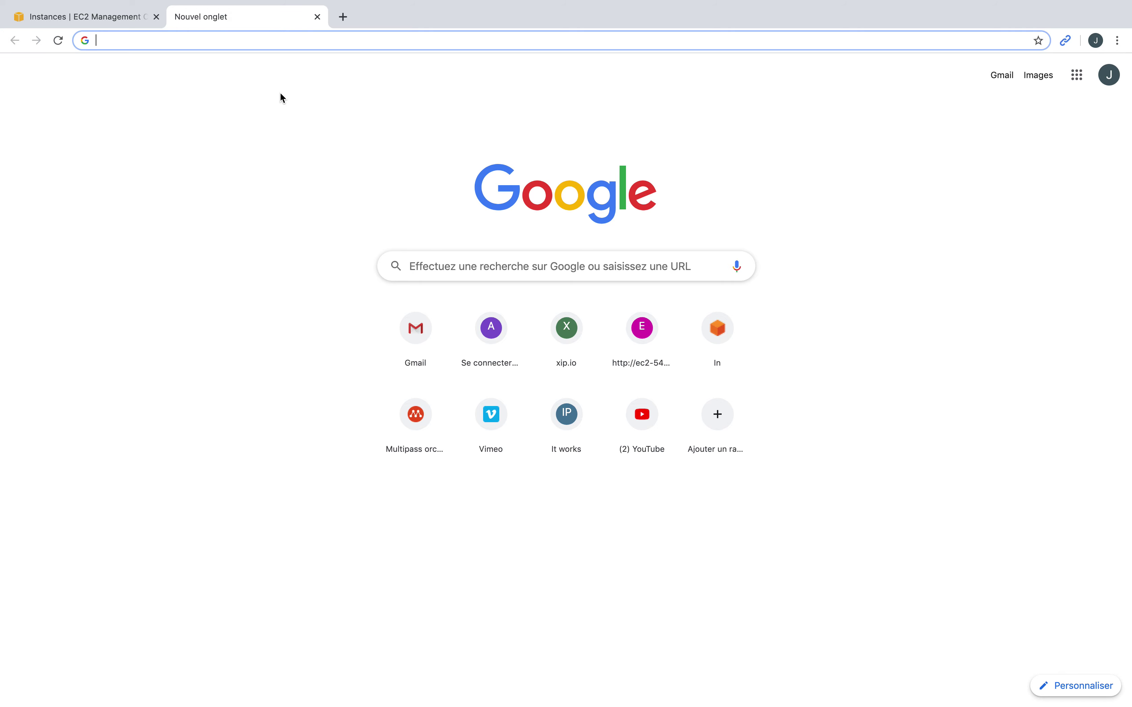
- Search Google for gke, then for aks
type("gke")
key("Return")
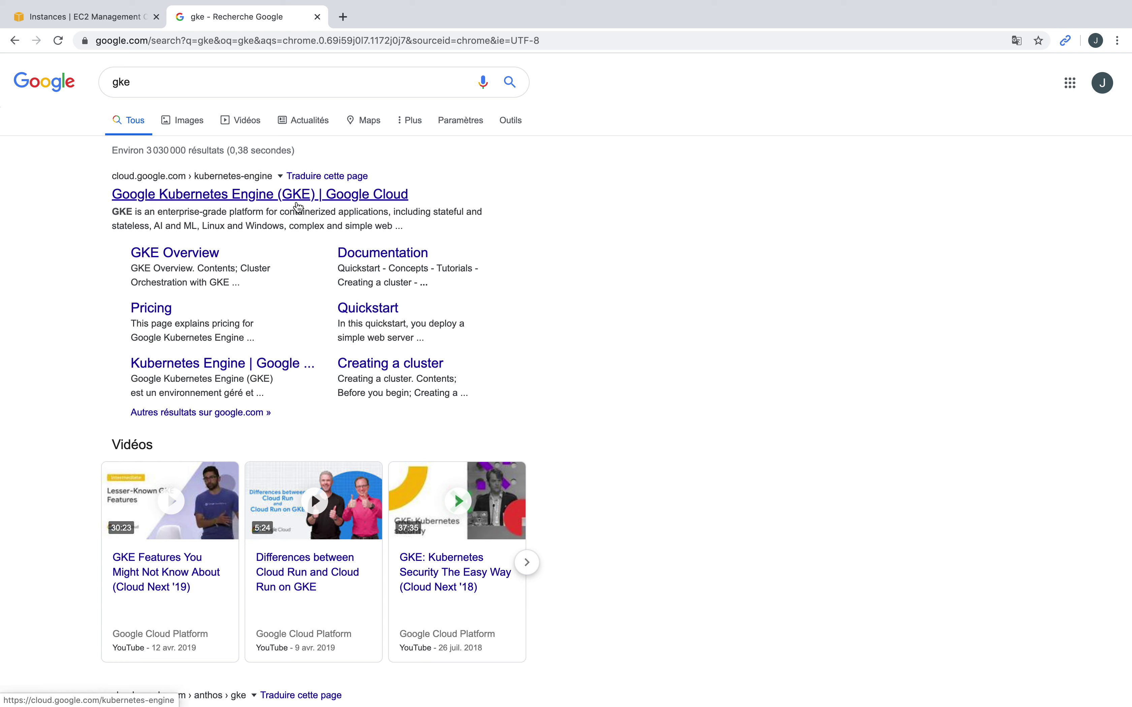
left_click(180, 82)
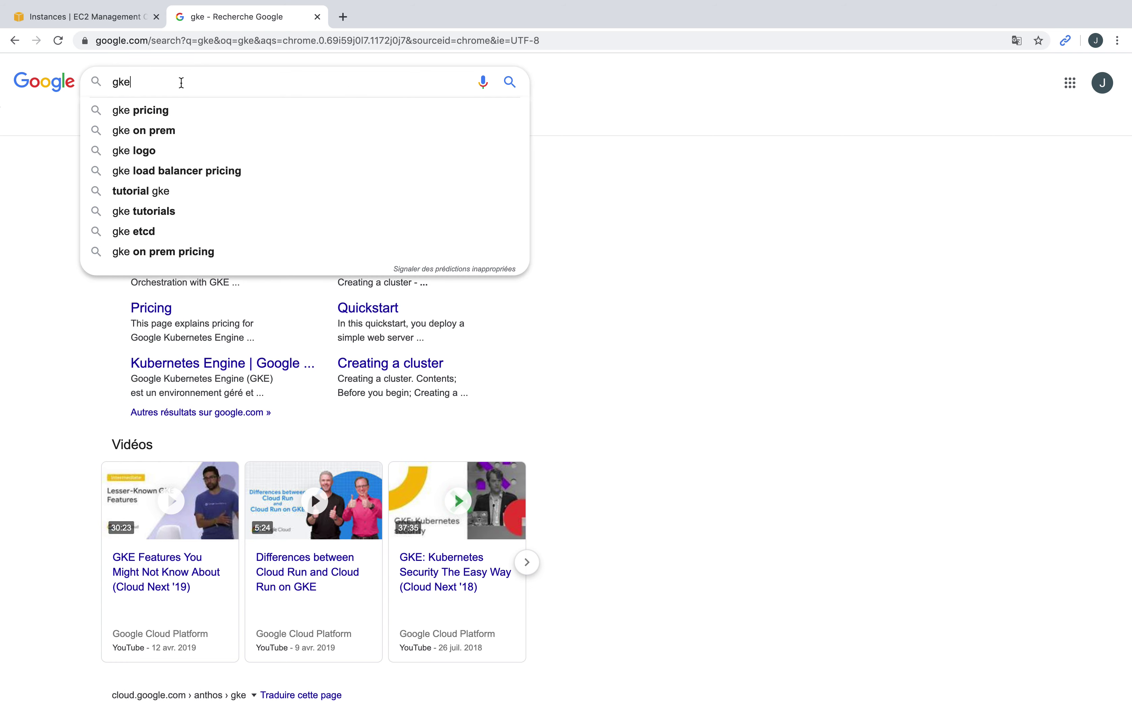
key("BackSpace")
key("BackSpace")
key("BackSpace")
type("aks")
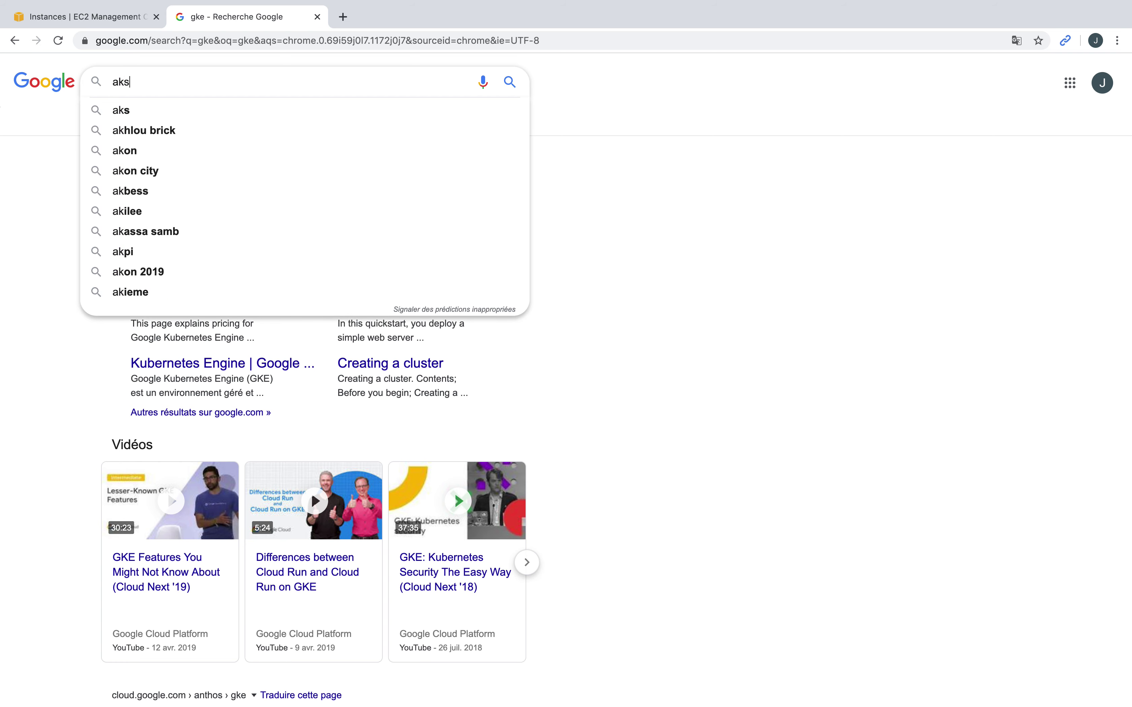
key("Return")
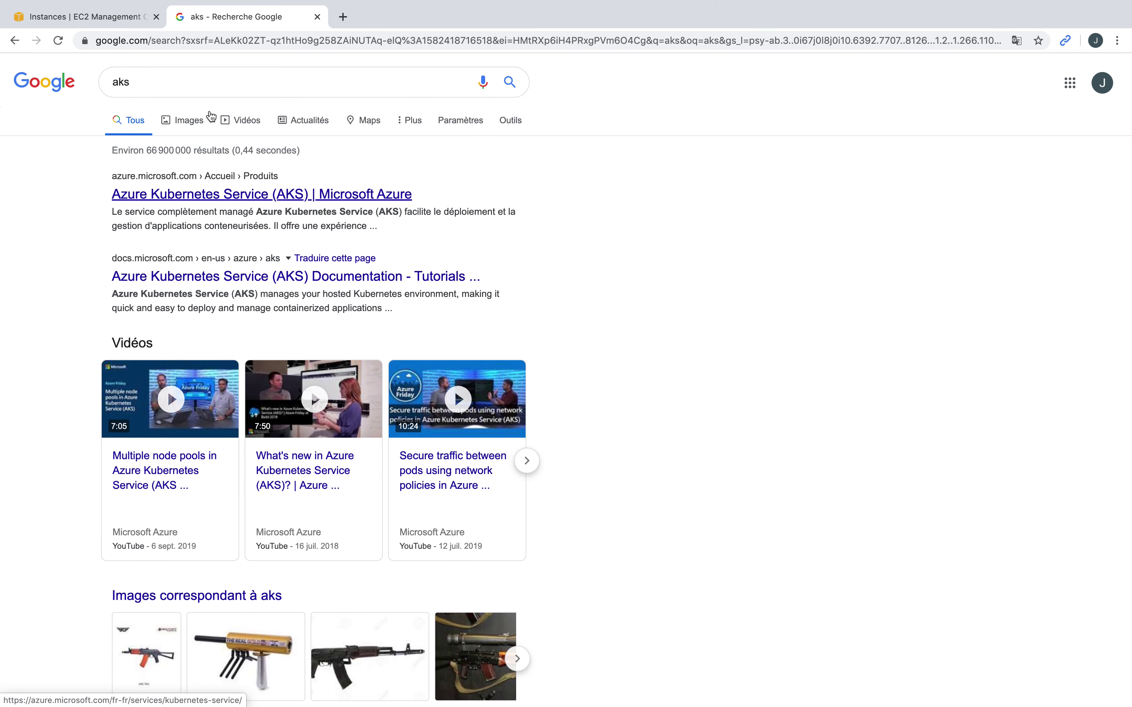
- Replace the query with eks and search, then with kops and search
double_click(202, 85)
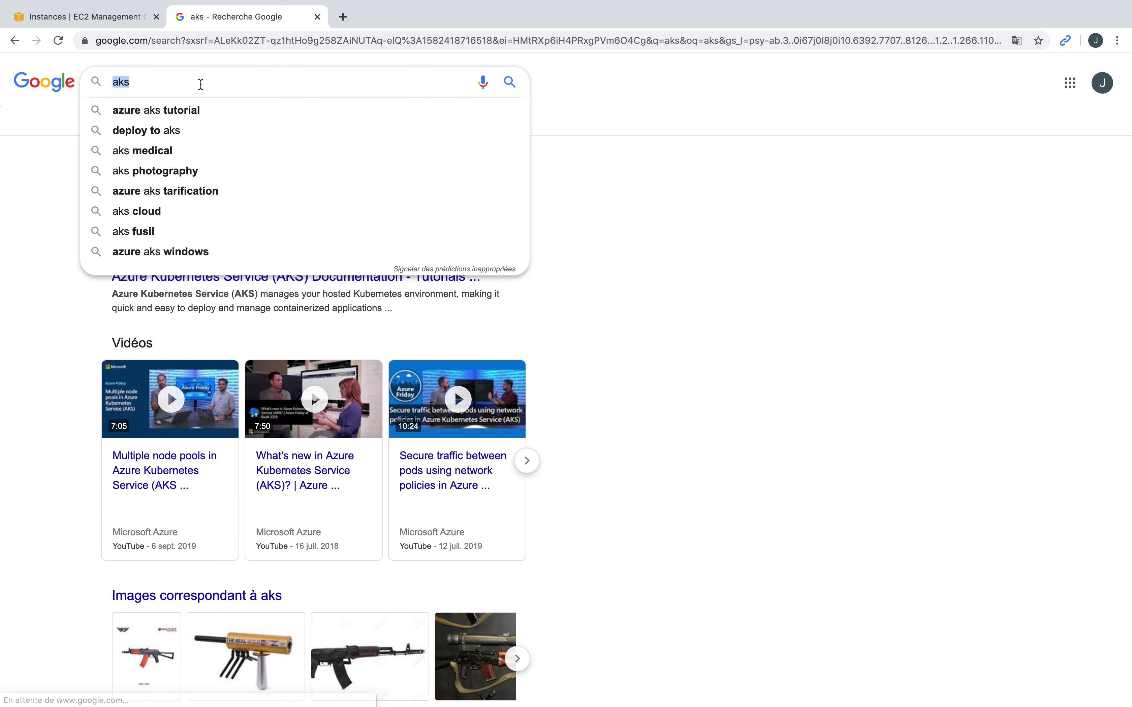
type("e")
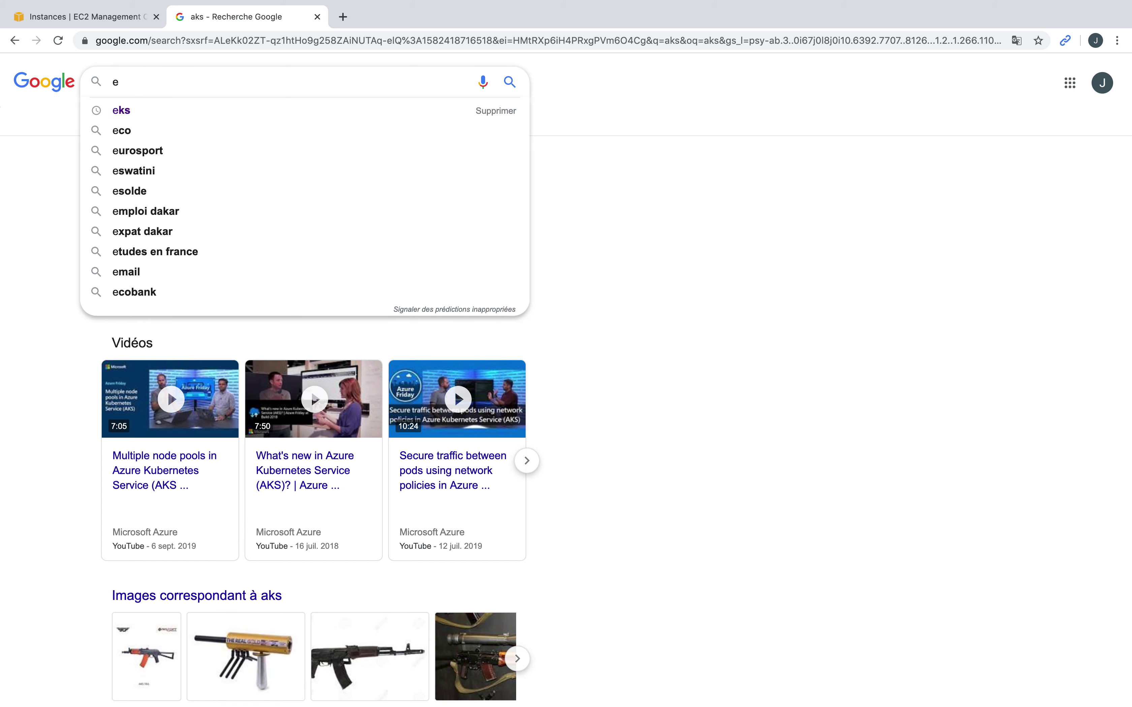
type("ks")
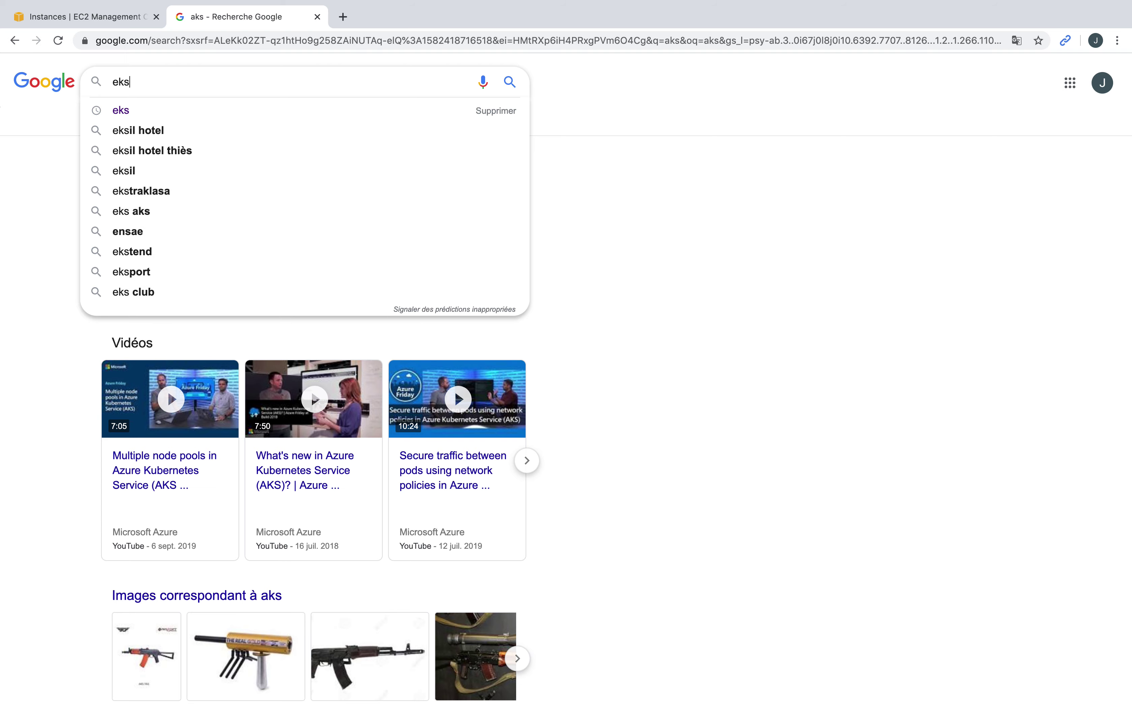
key("Return")
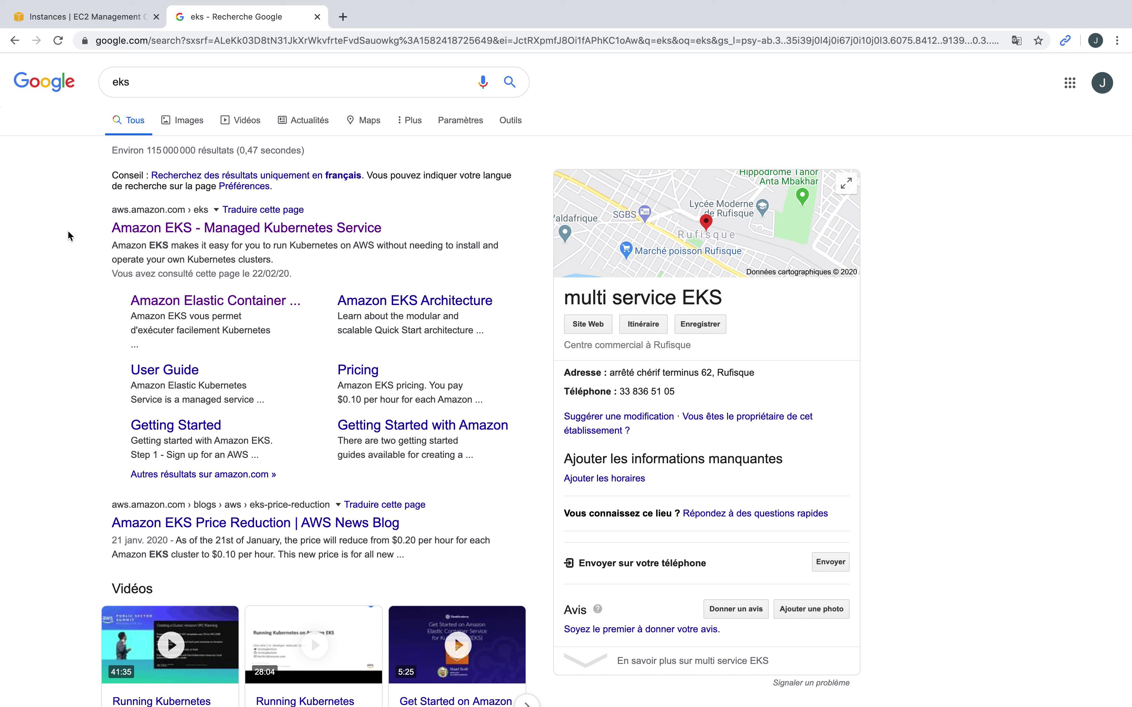
double_click(196, 83)
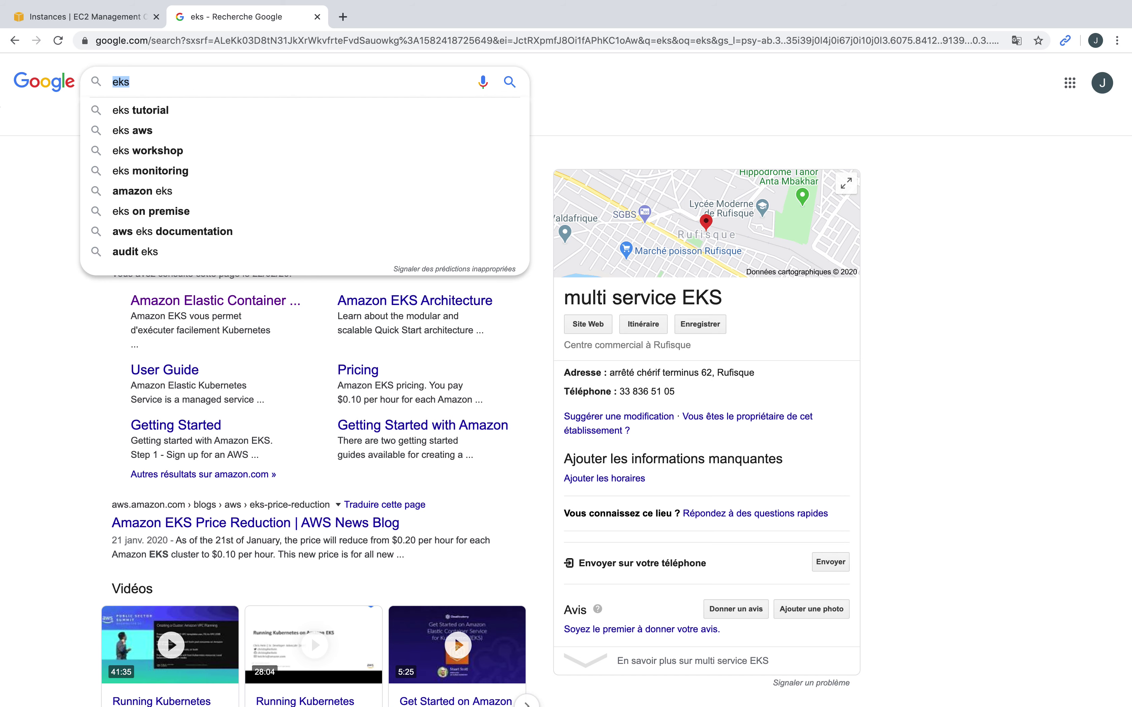
type("kops")
key("Return")
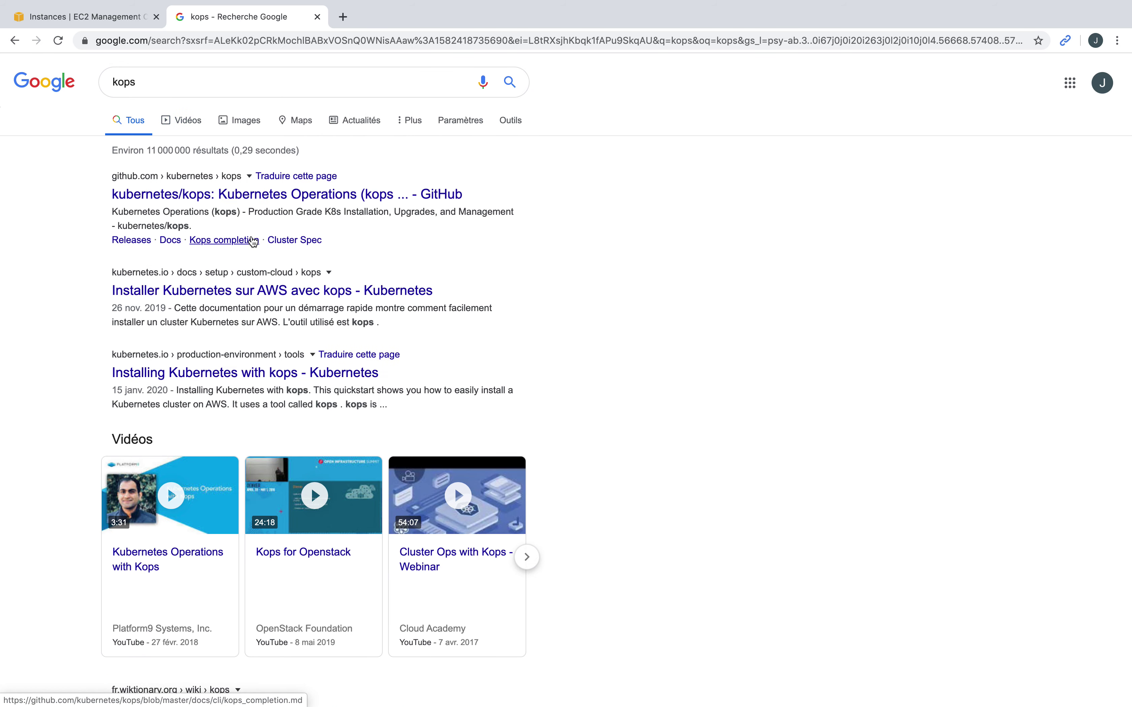
- Search Google for kubespray and open the kubernetes-sigs/kubespray GitHub result
left_click(139, 82)
double_click(139, 82)
type("kube")
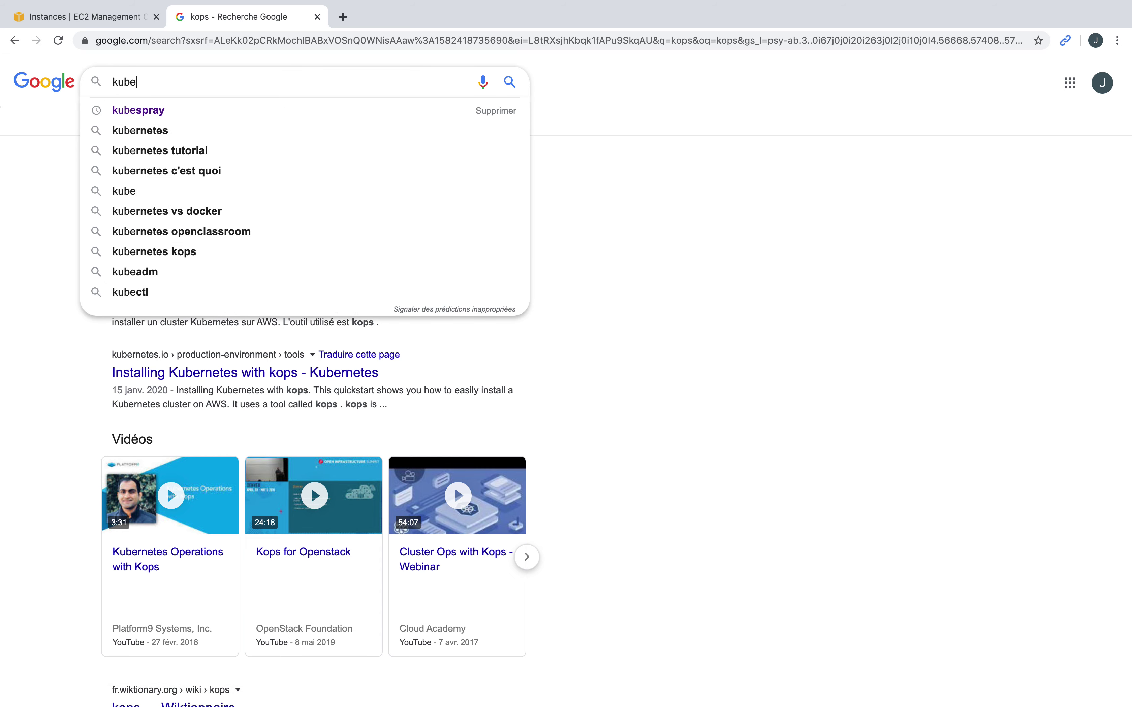
type("s")
left_click(136, 111)
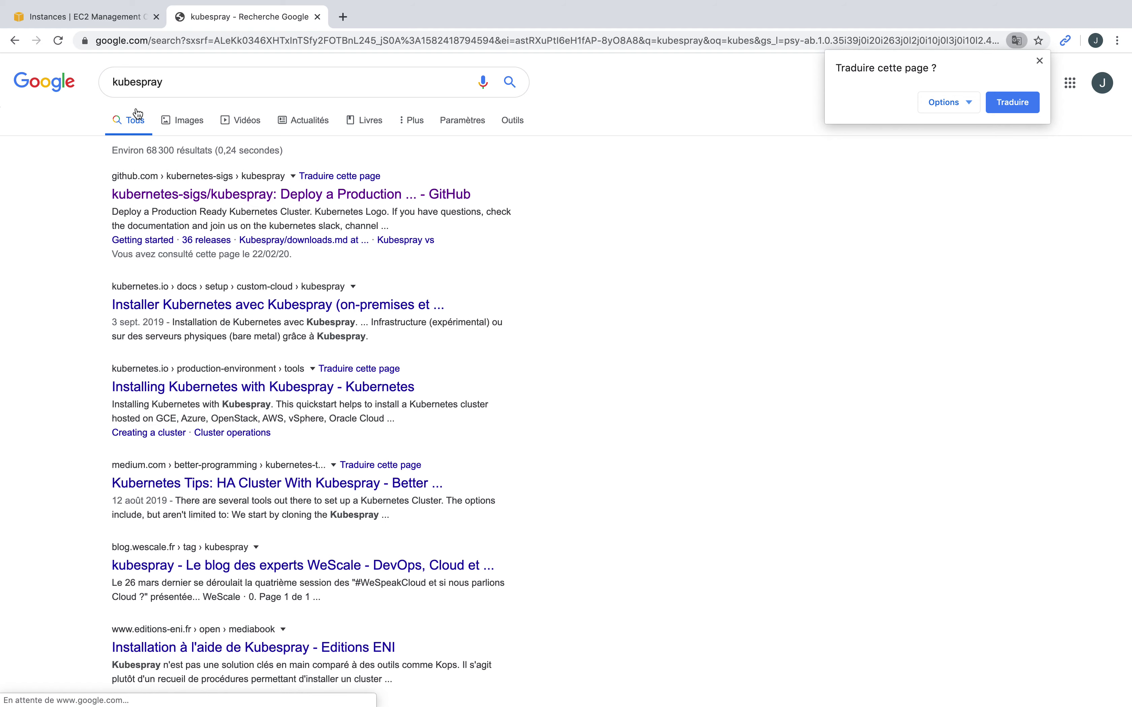
left_click(250, 201)
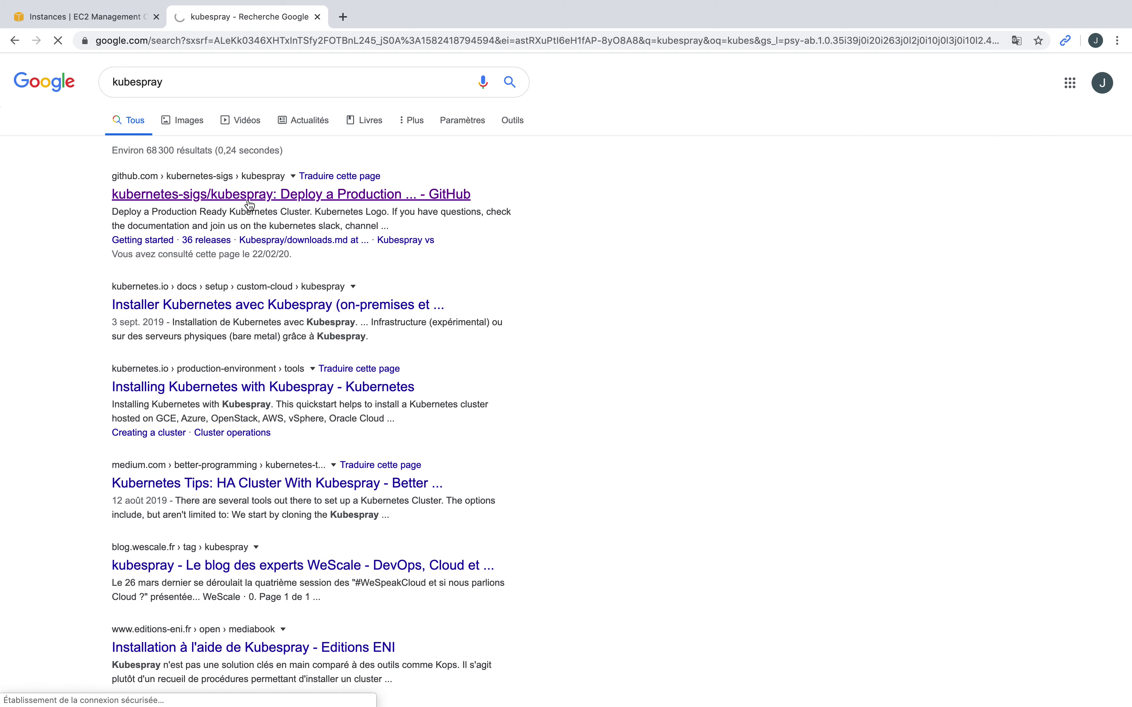
- Scroll through the repository's file list and Quick Start README, then back up
scroll(244, 430, "down", 10)
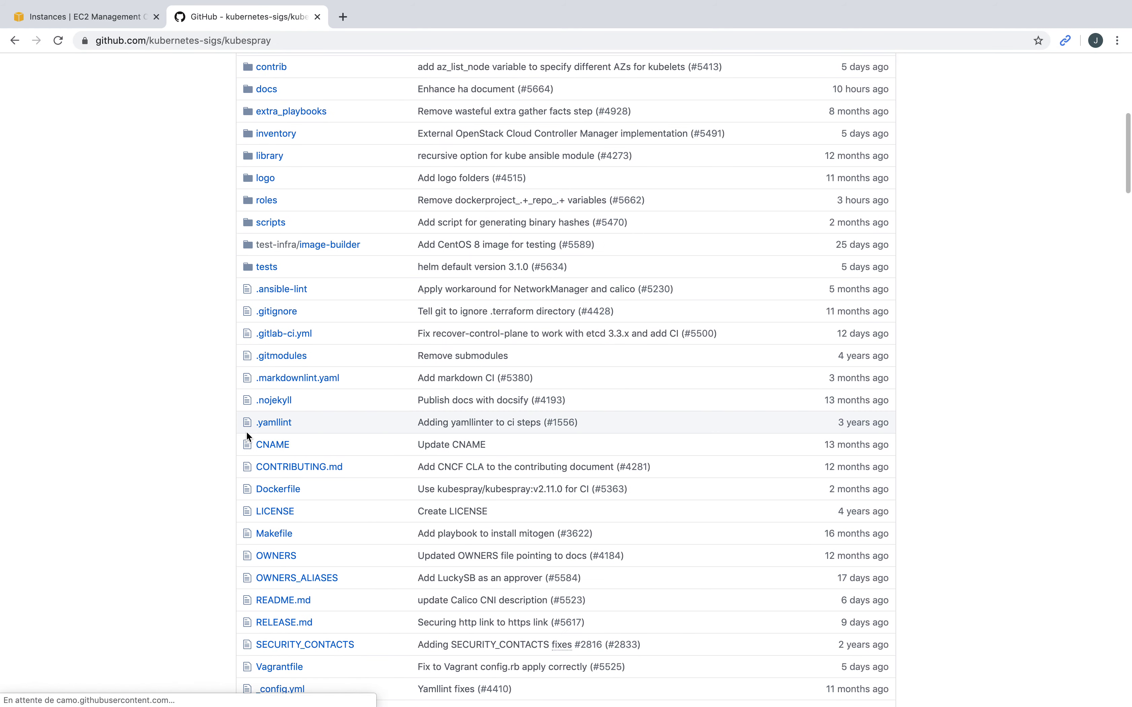
scroll(246, 432, "down", 10)
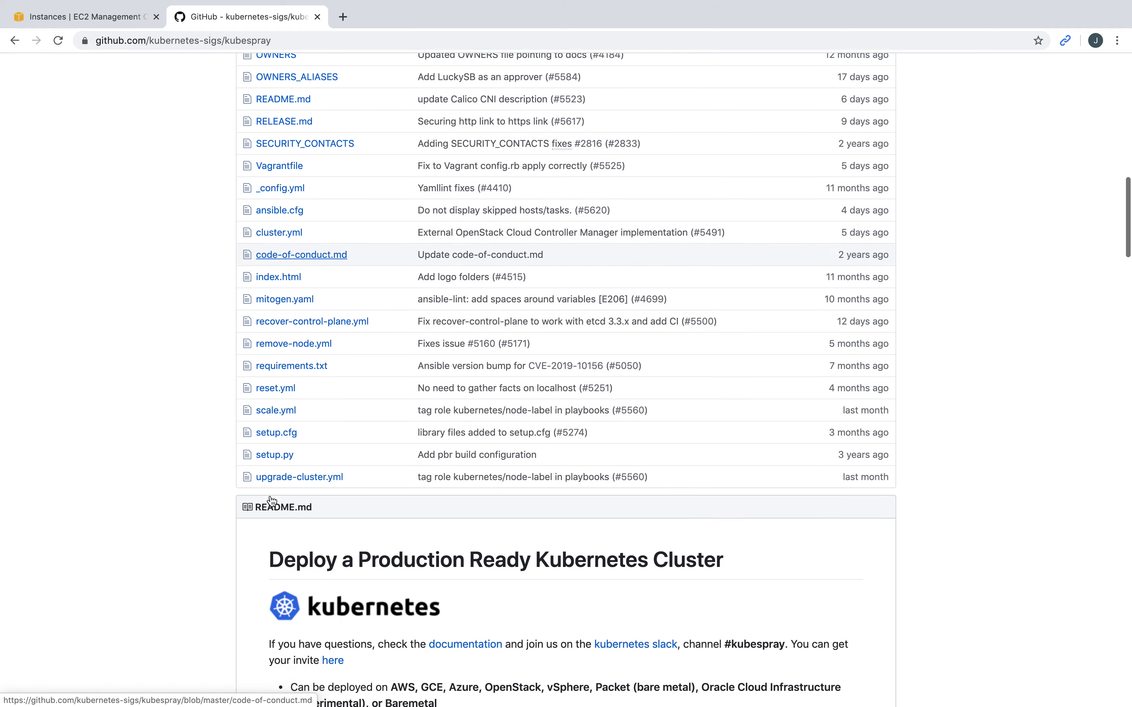
scroll(248, 405, "down", 8)
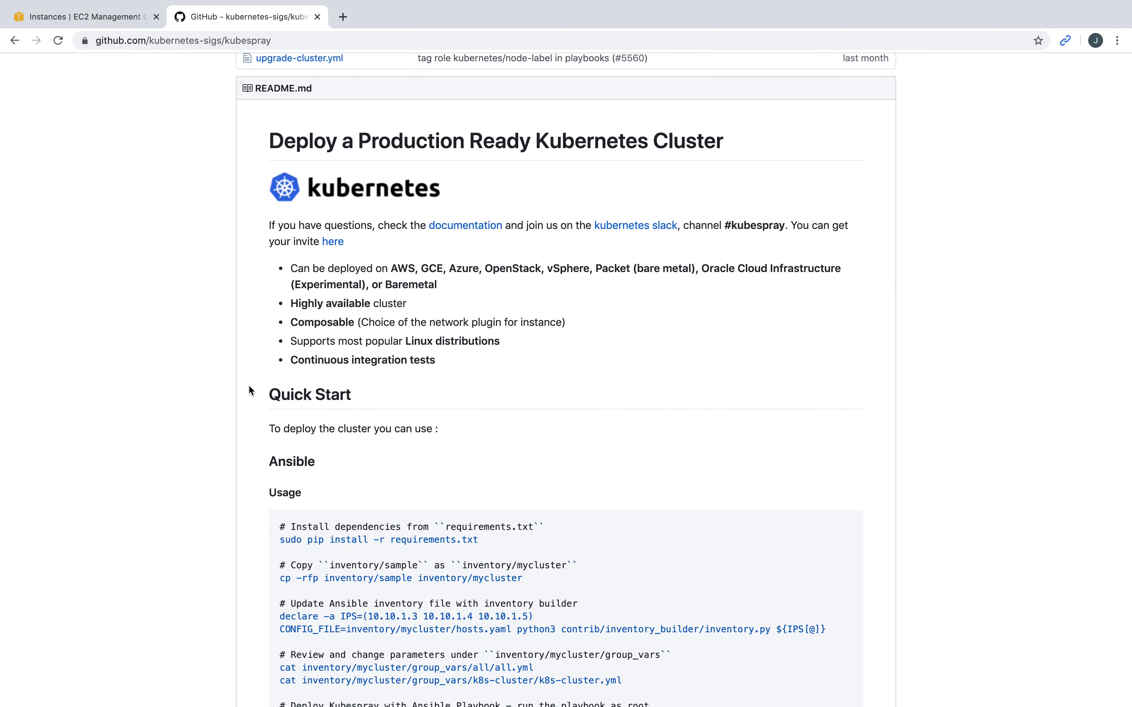
scroll(250, 391, "up", 20)
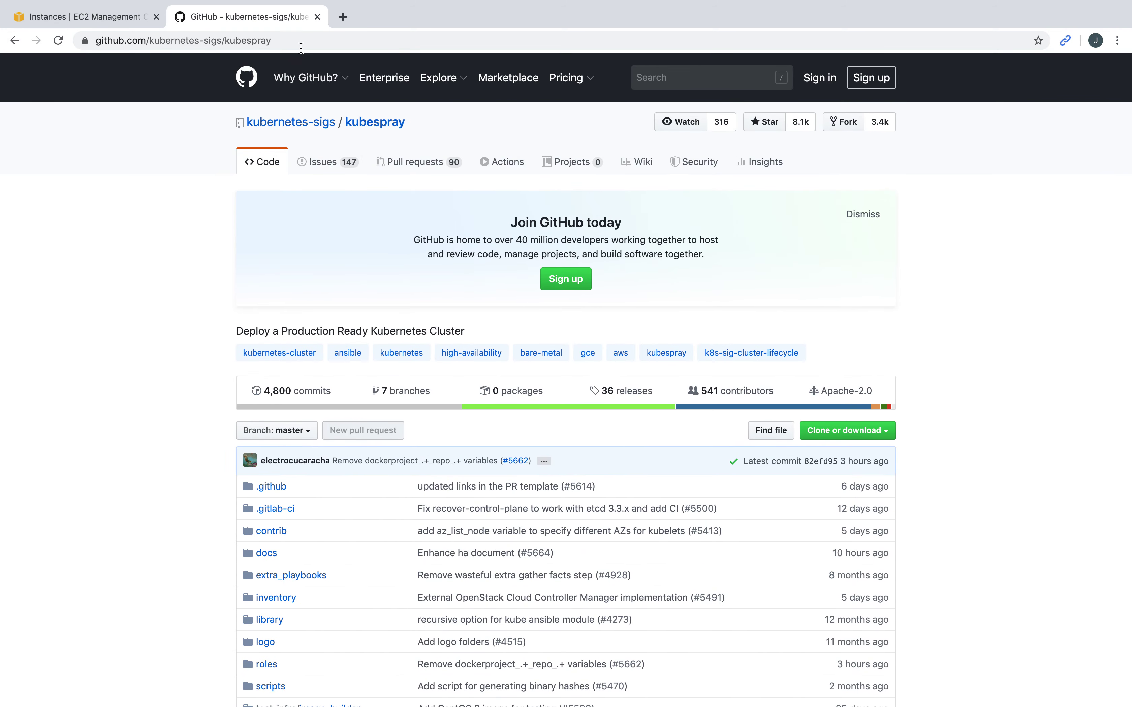
left_click(301, 45)
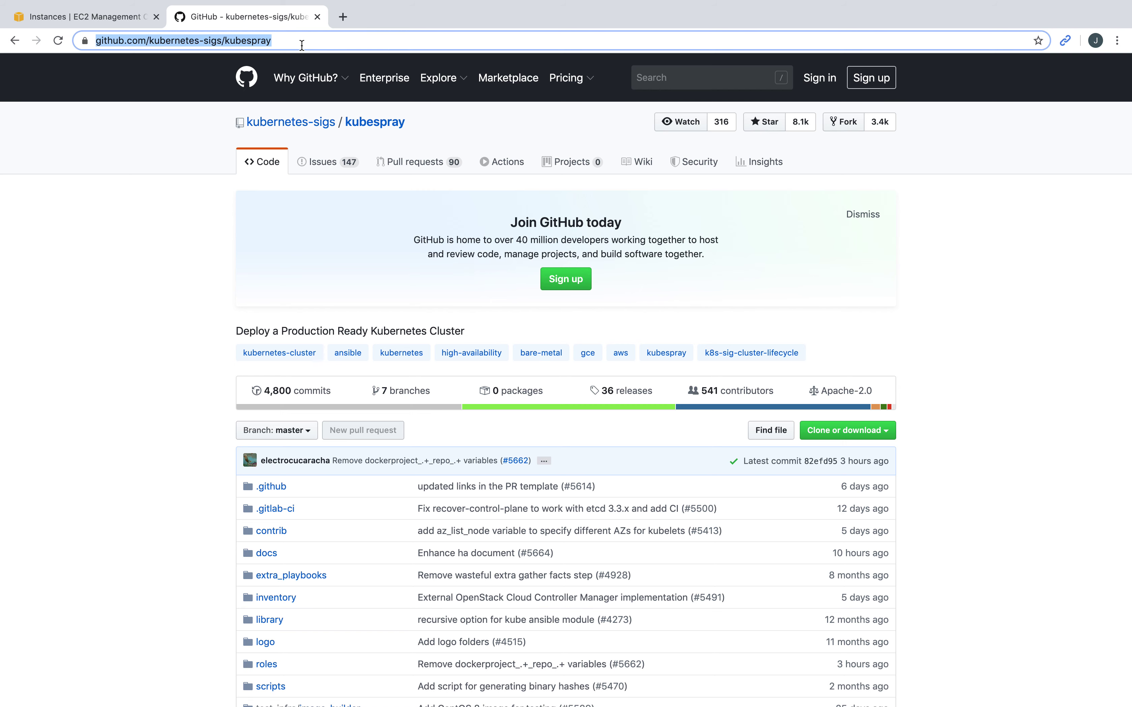
- Search Google for openshift and highlight 'Built on Kubernetes' in the top result
type("op")
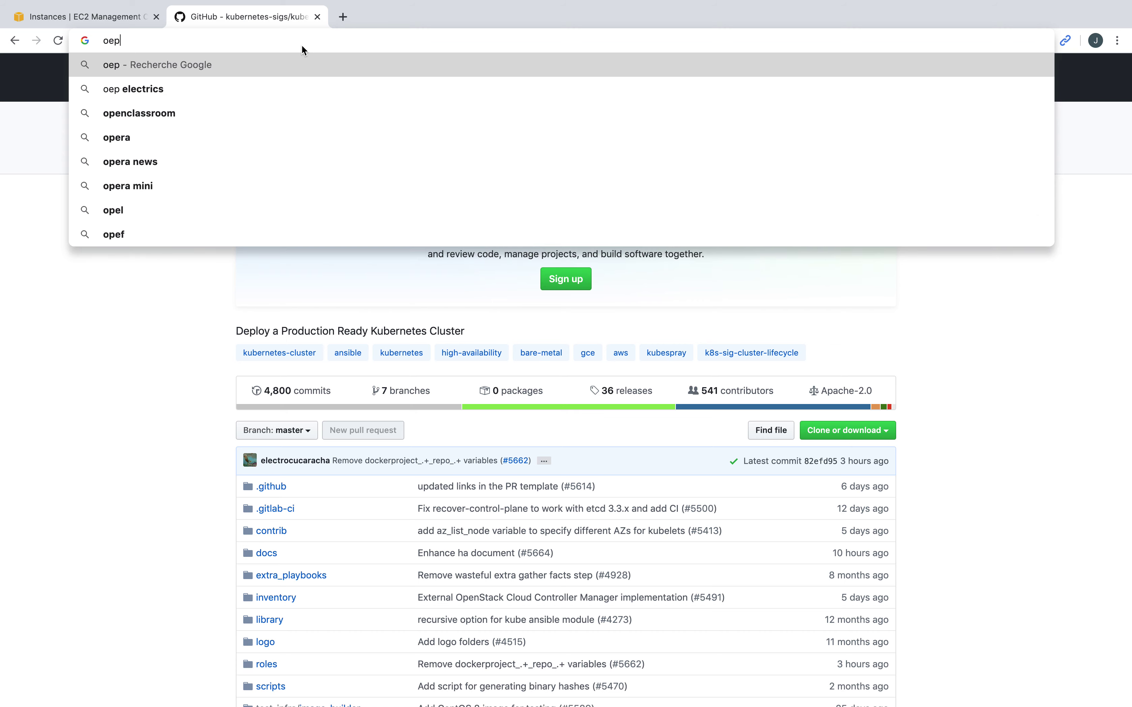
key("BackSpace")
type("pe")
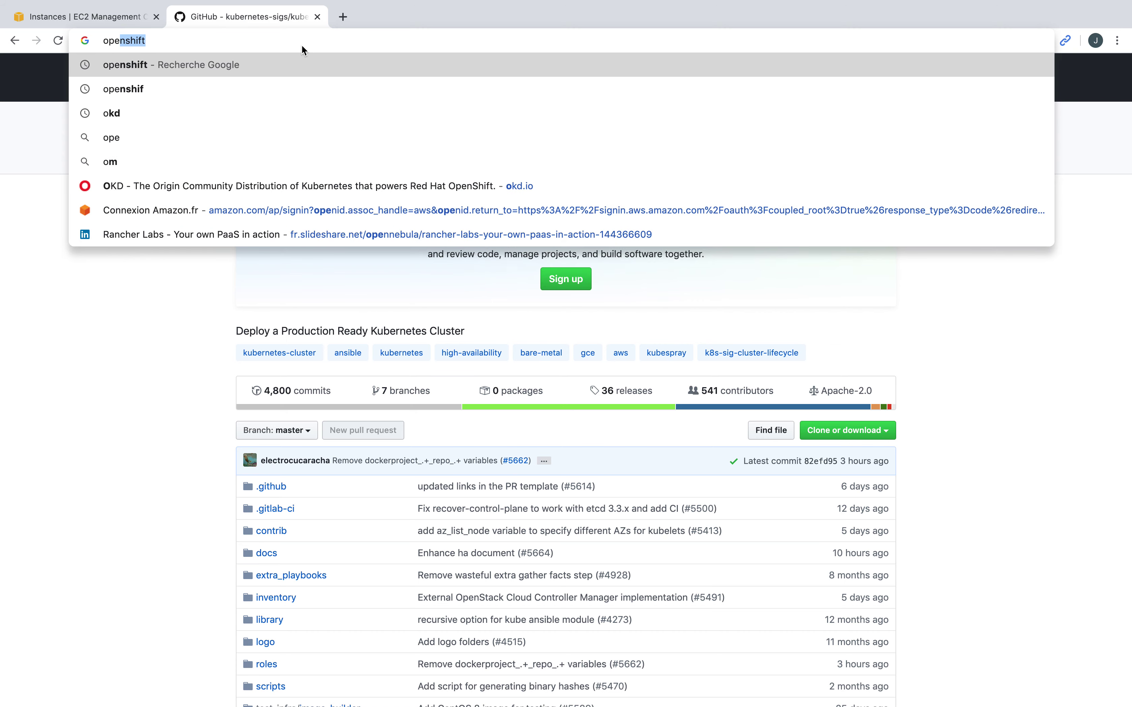
key("Return")
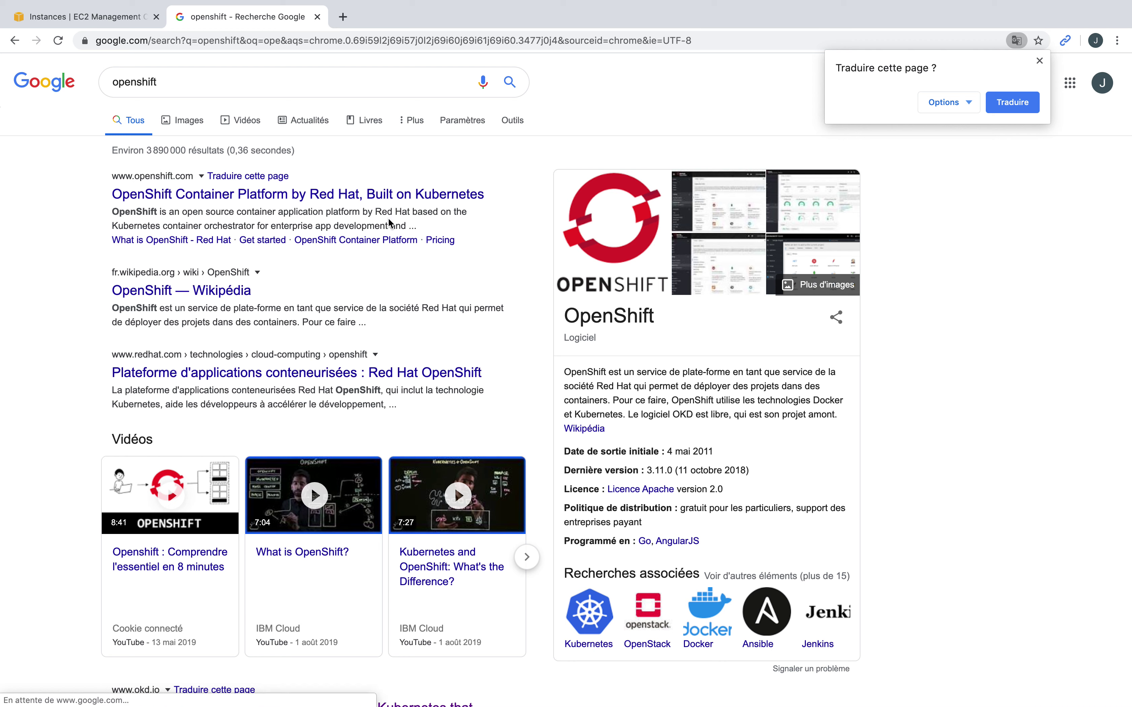
left_click_drag(485, 194, 368, 191)
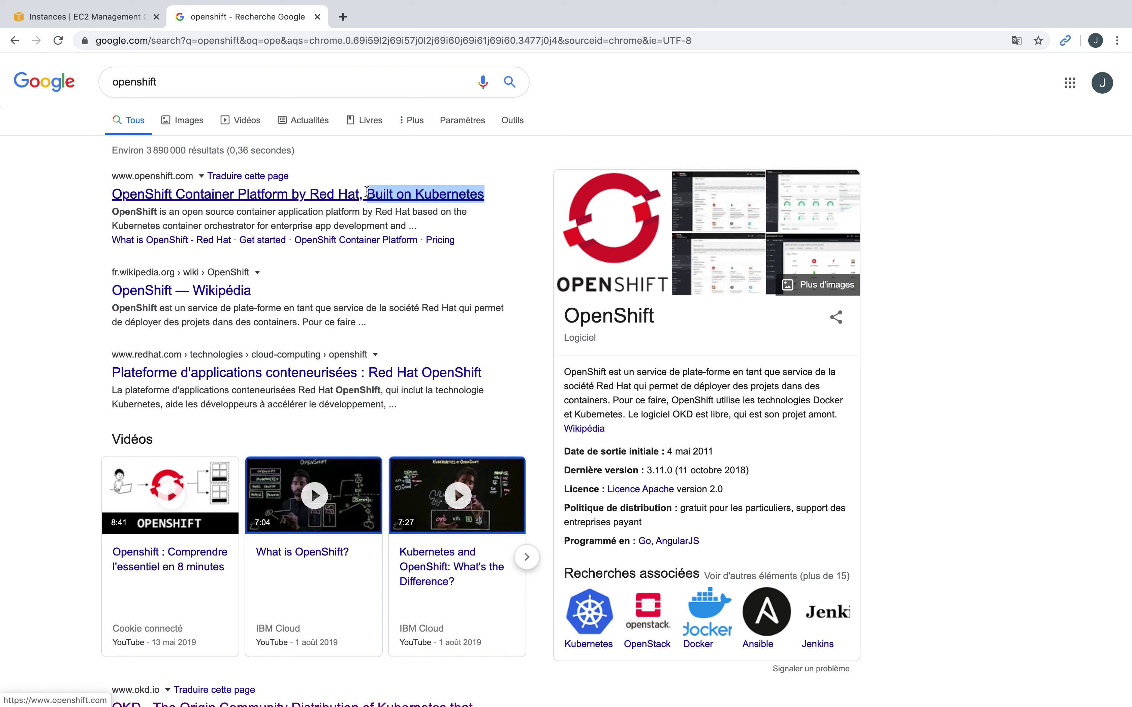
left_click(24, 206)
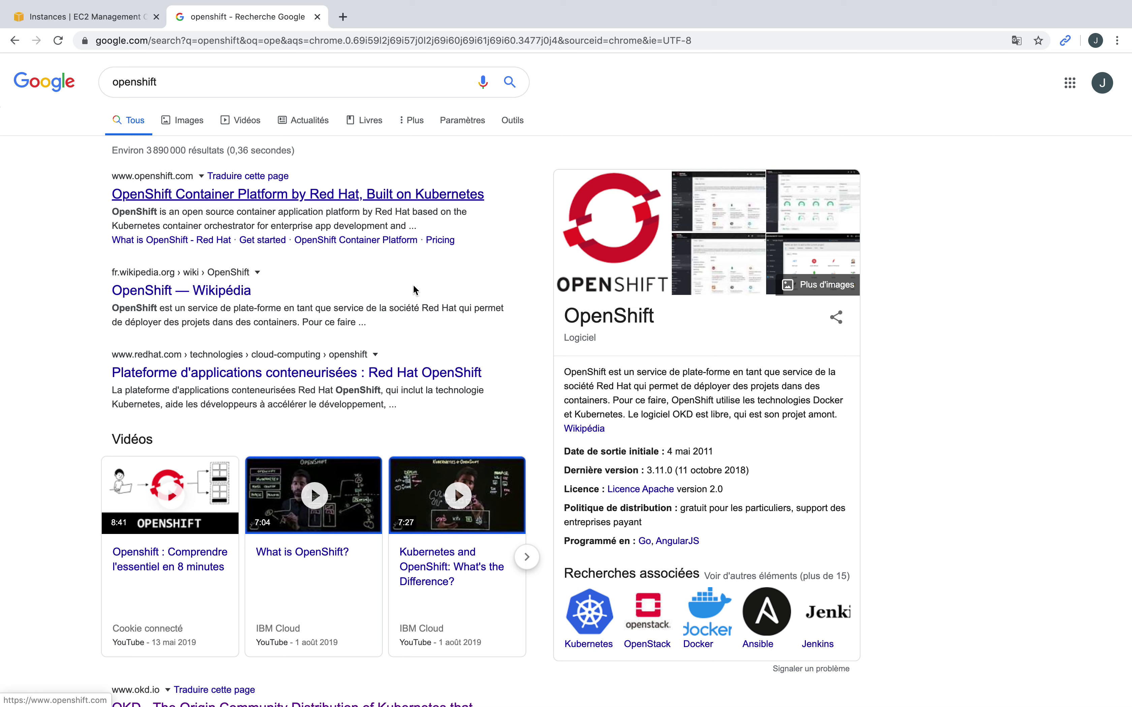
- Search for OKD, glance at the okd.io homepage, and return to the results
double_click(684, 414)
key("super+c")
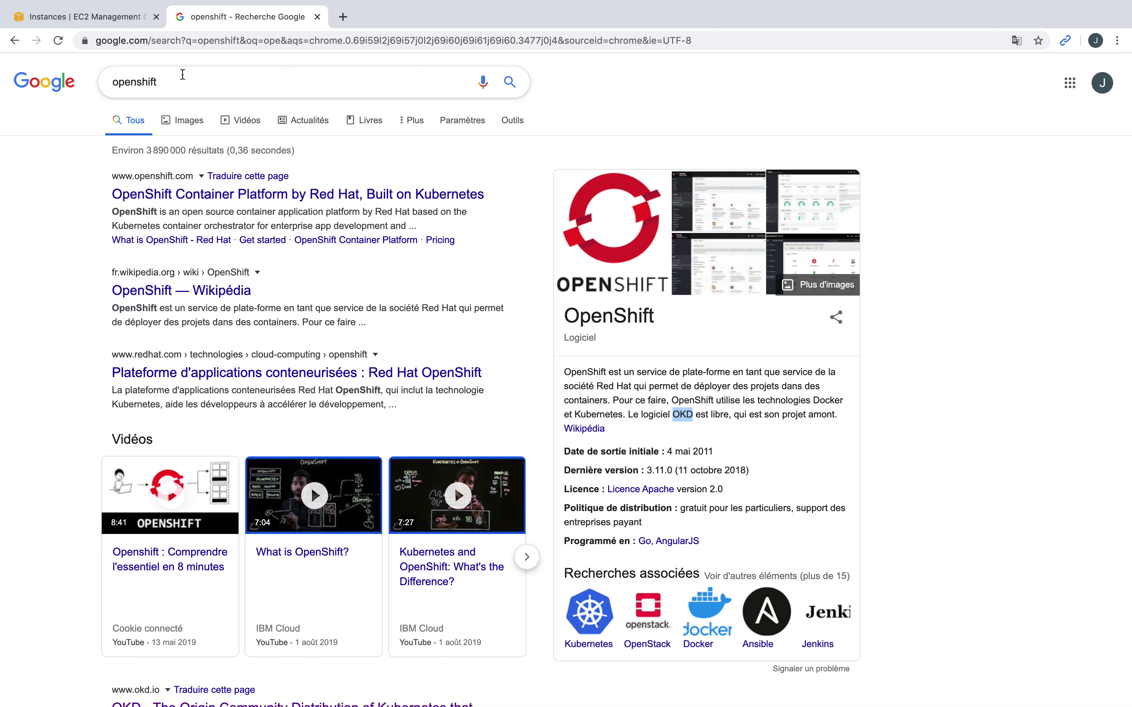
double_click(185, 79)
key("super+v")
key("Return")
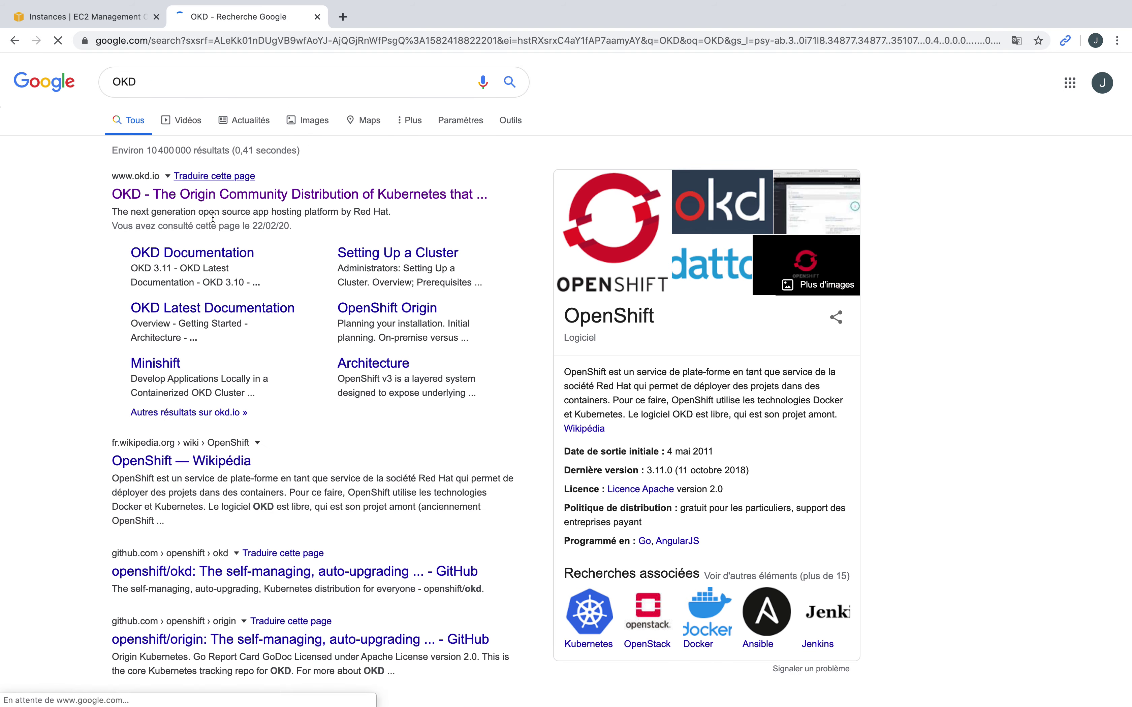
left_click(264, 200)
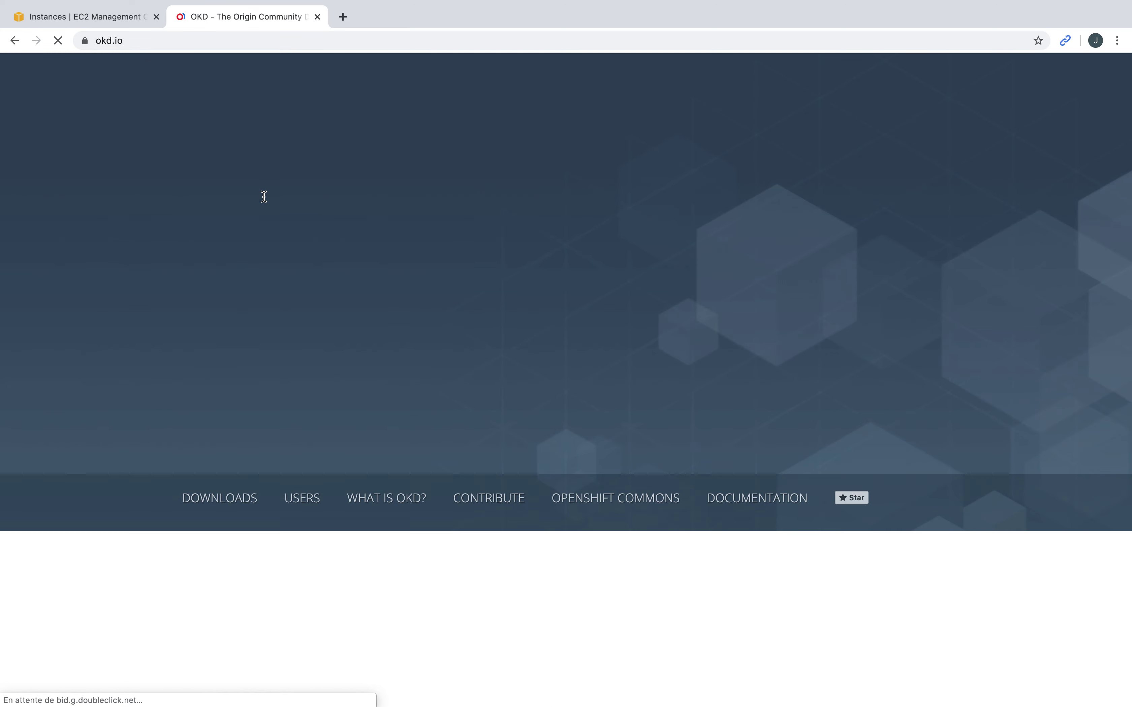
scroll(268, 307, "down", 5)
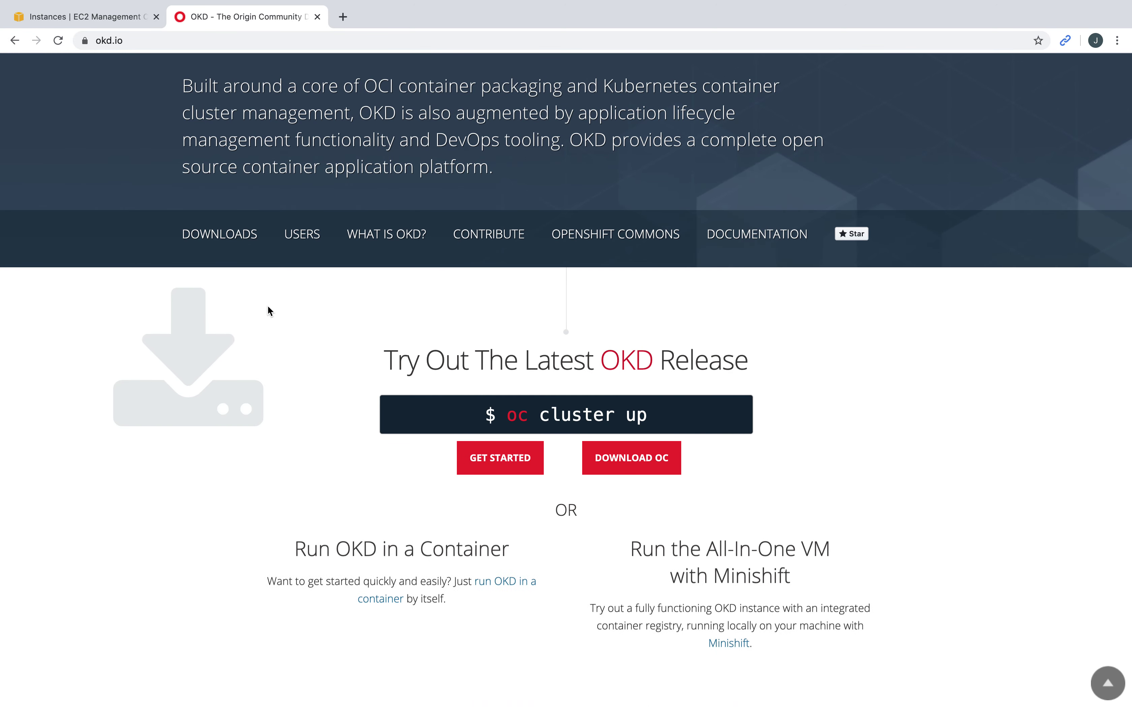
scroll(268, 306, "up", 5)
left_click(14, 40)
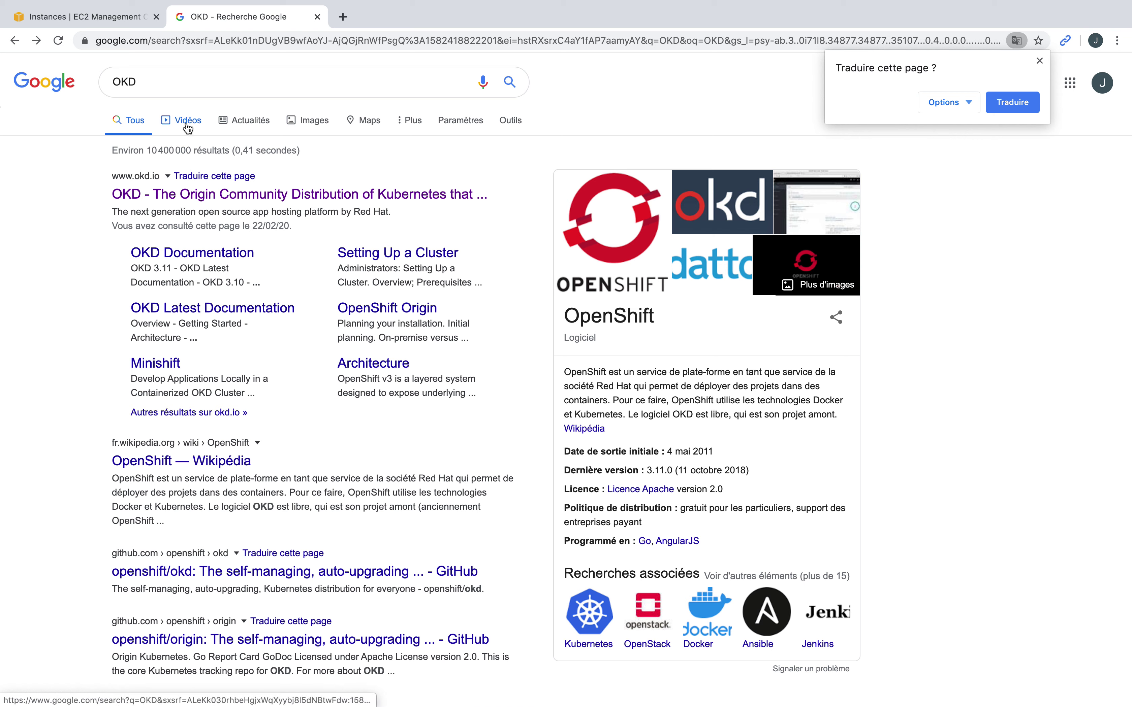
- Search Google for rancher, correcting the typos in the query
double_click(193, 86)
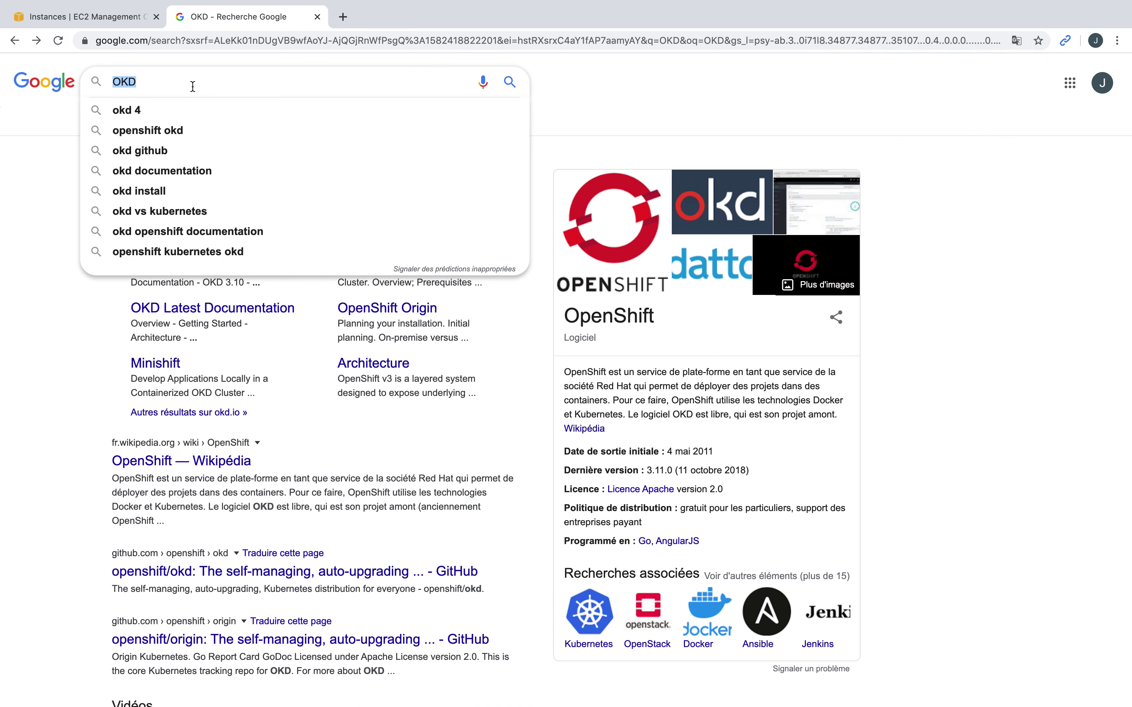
type("racnh")
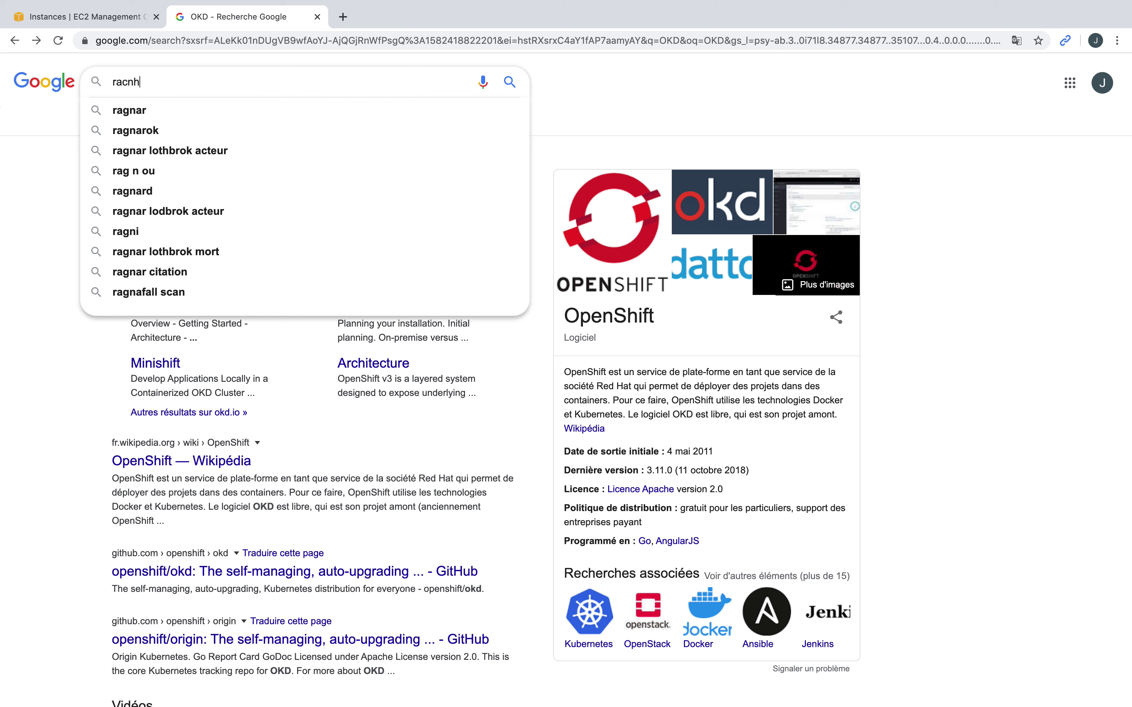
key("BackSpace")
type("her")
key("Return")
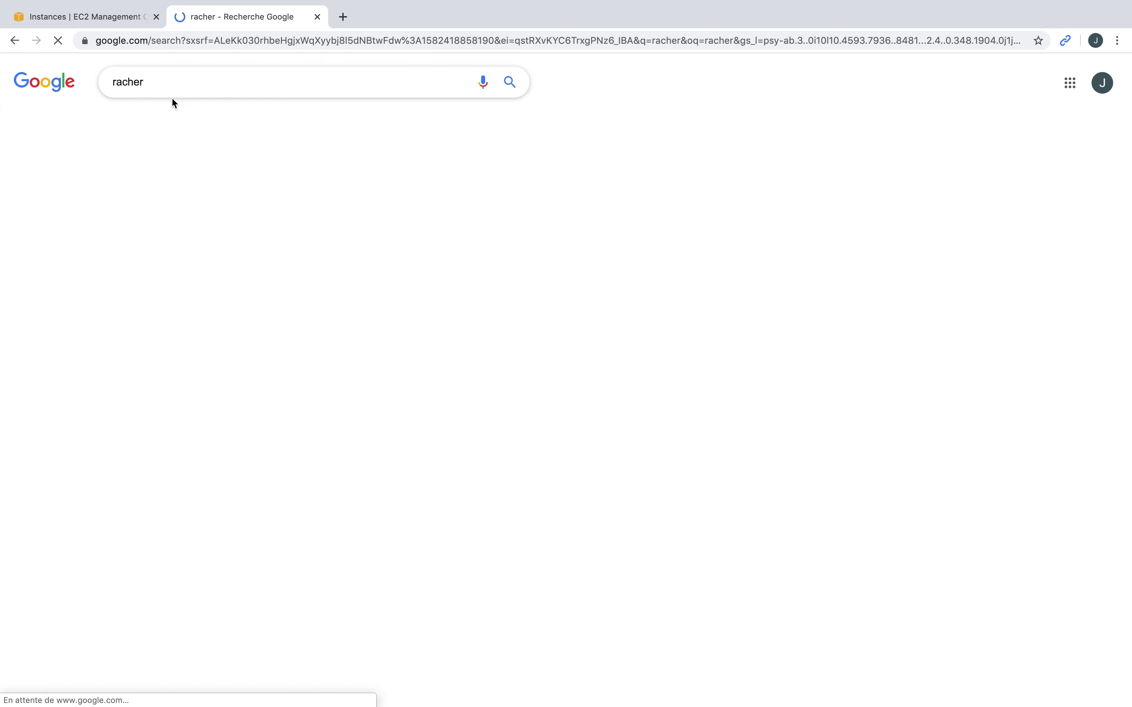
left_click(124, 89)
type("n")
key("Return")
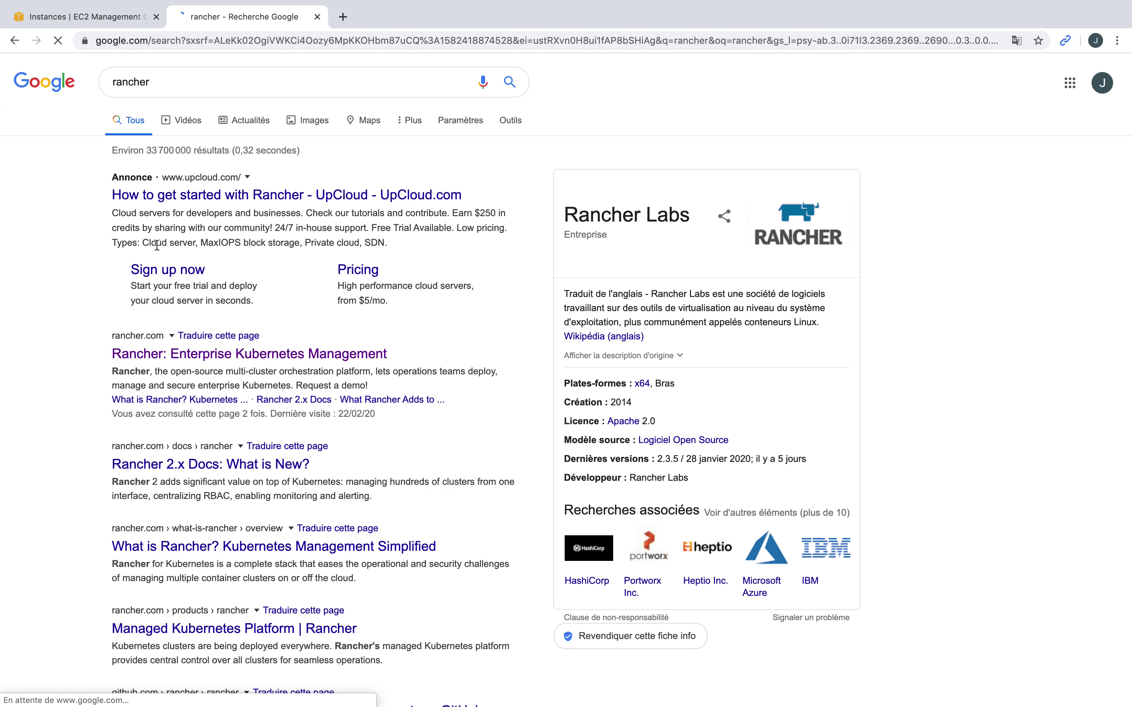
- Look over the rancher.com homepage, then return to the EC2 instances tab
left_click(207, 359)
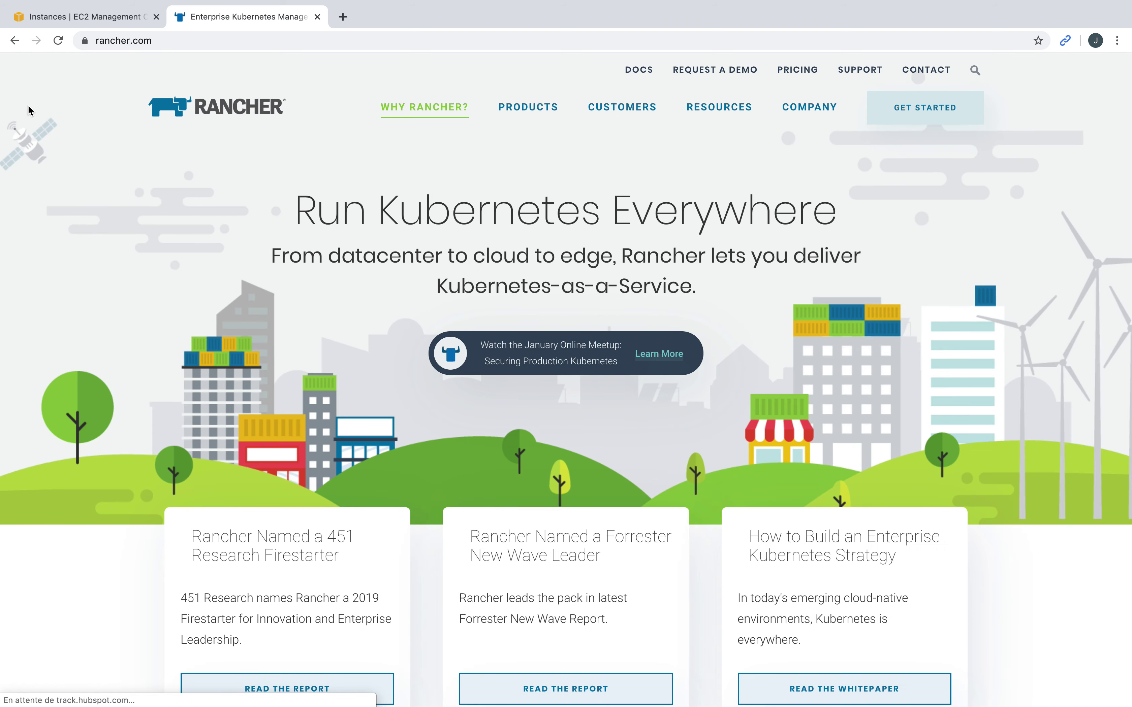
left_click(13, 40)
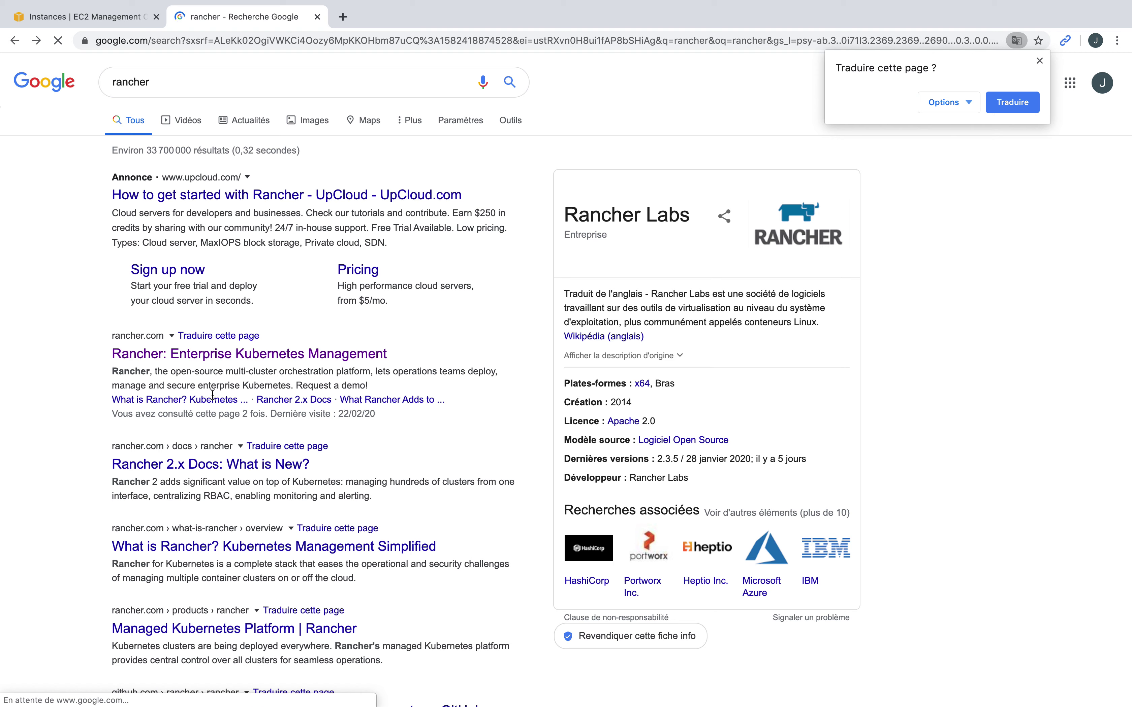
left_click(324, 357)
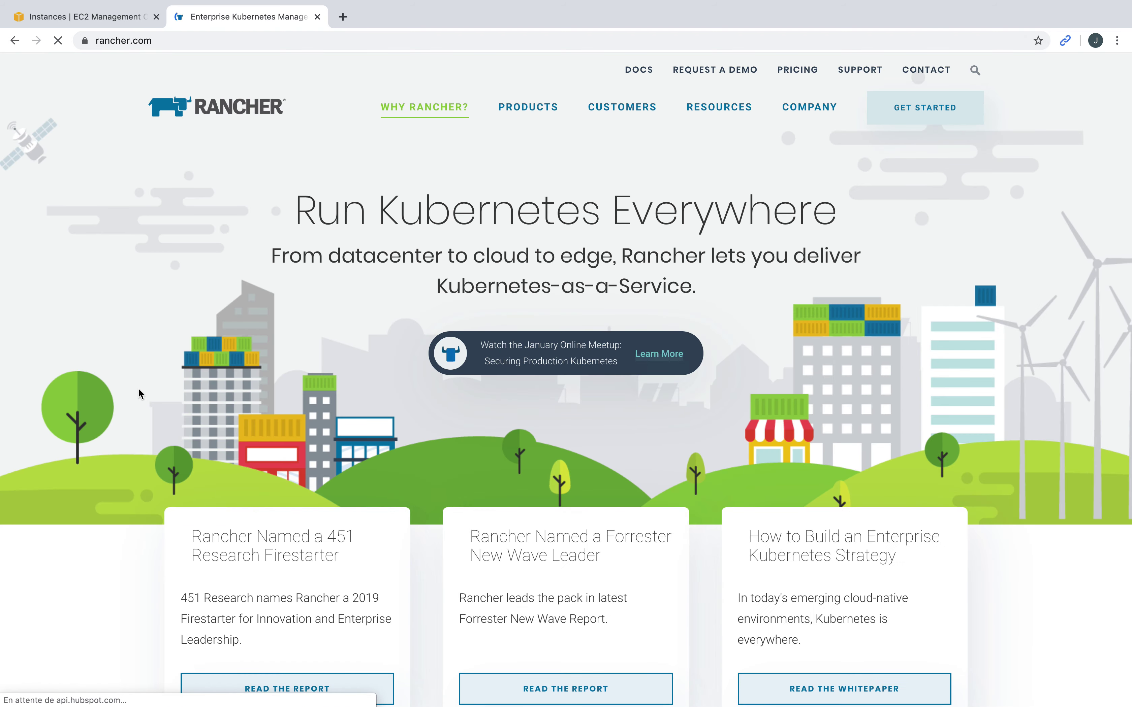
scroll(139, 392, "down", 10)
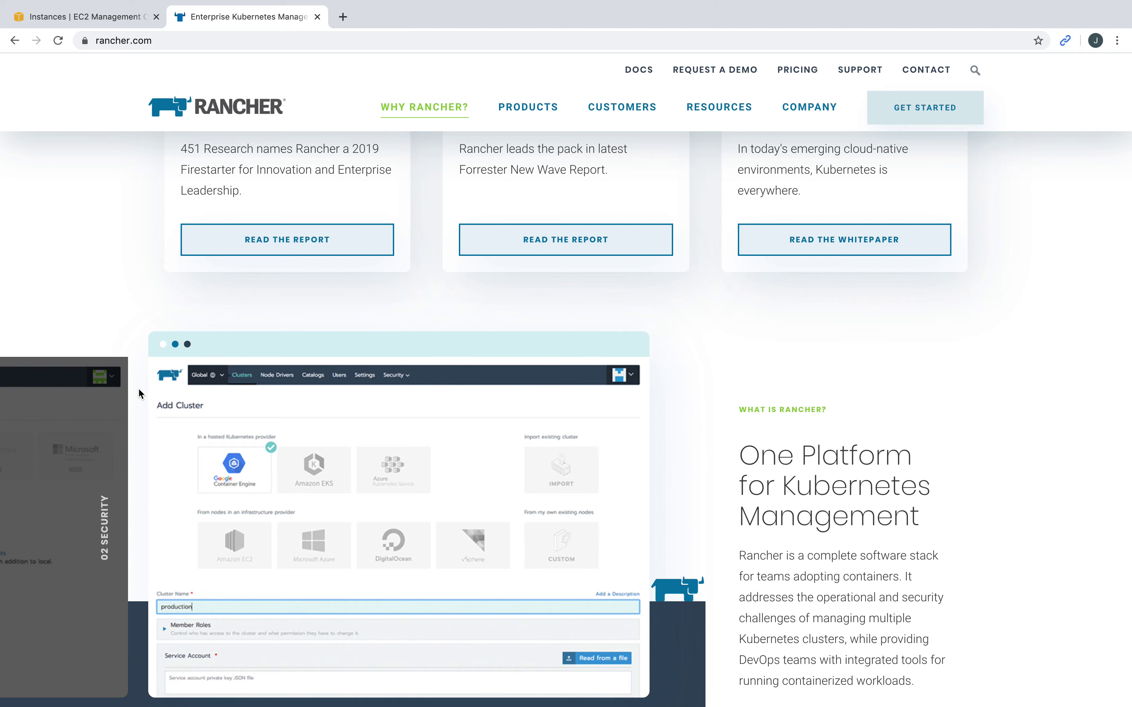
scroll(138, 393, "down", 15)
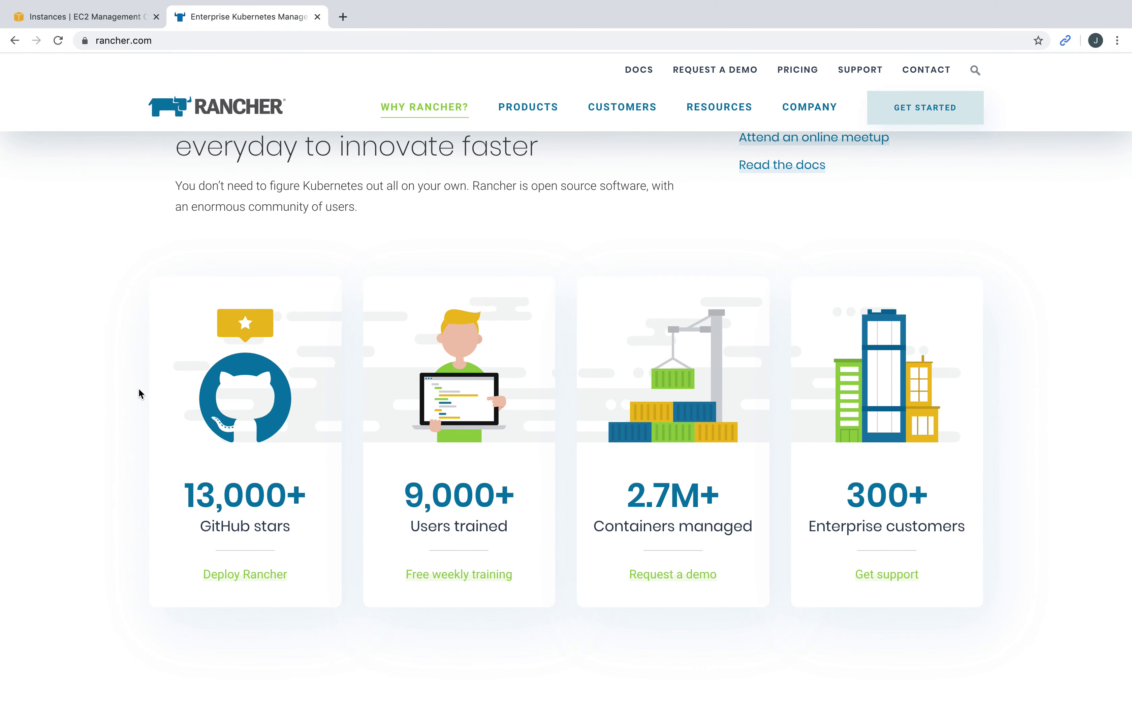
scroll(139, 392, "up", 20)
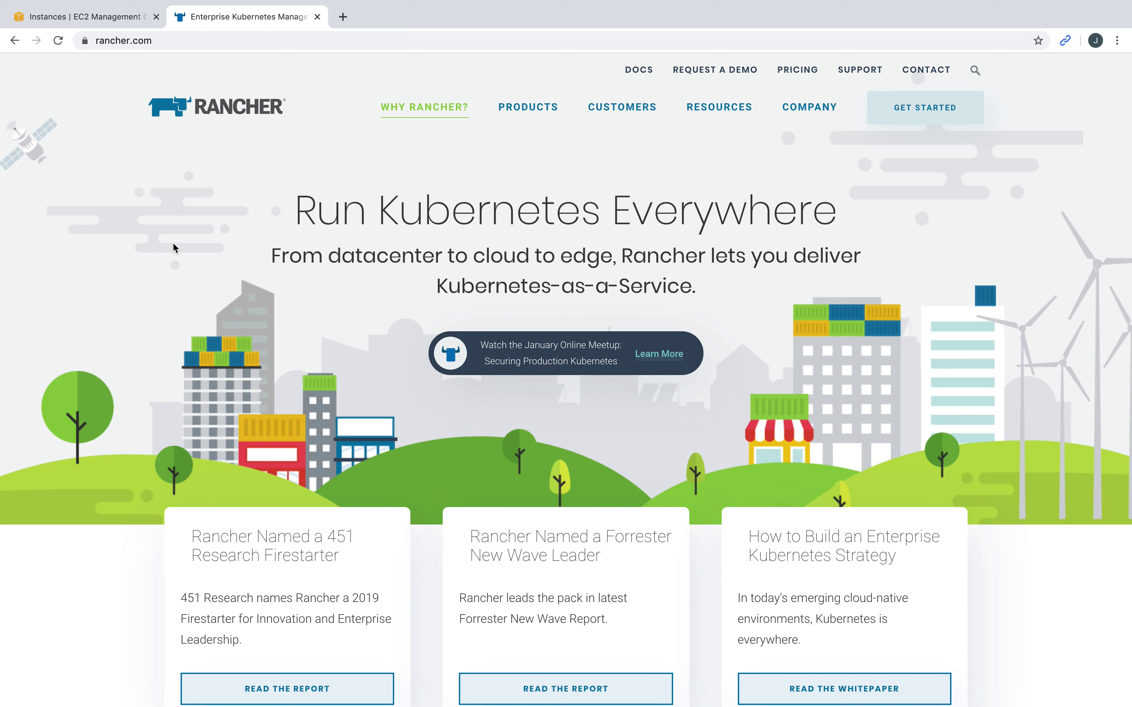
left_click(119, 17)
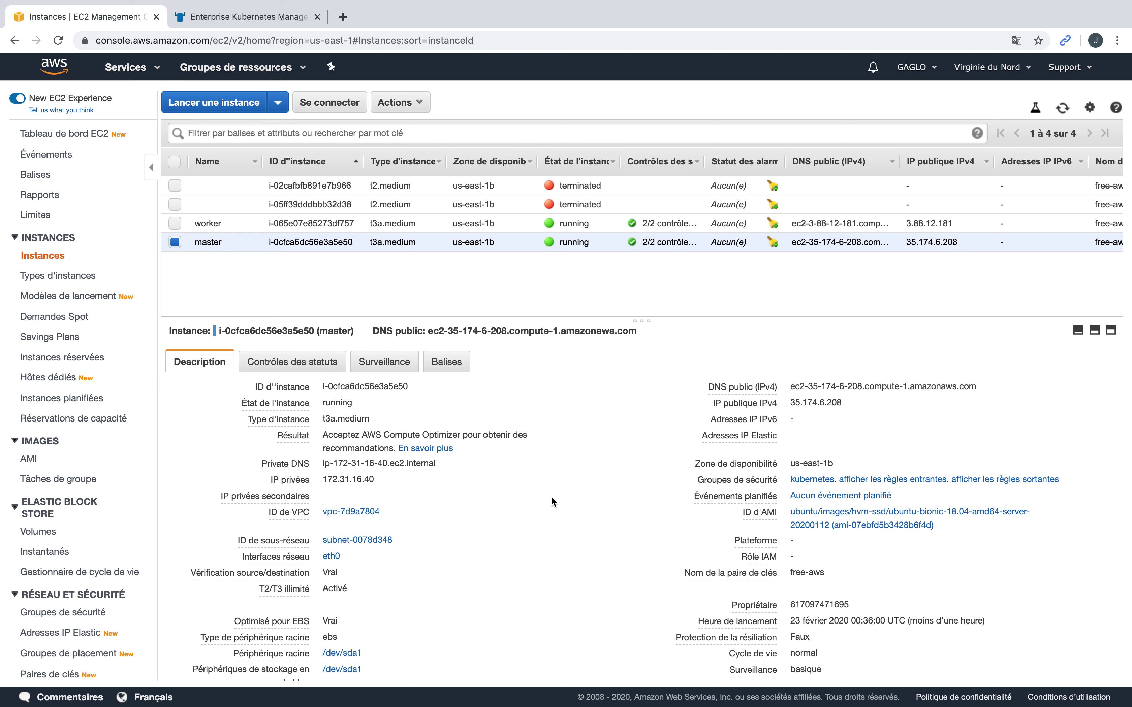
- Copy the master instance's example free-aws.pem ssh command from its connection instructions
scroll(552, 499, "down", 2)
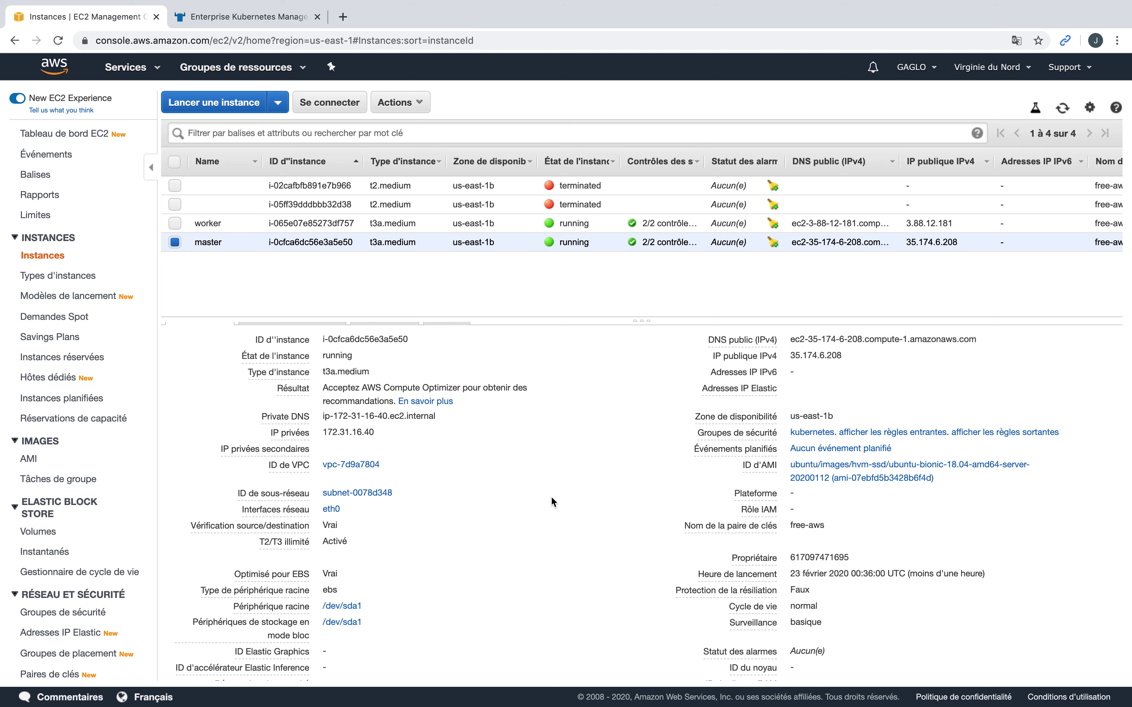
scroll(552, 496, "up", 2)
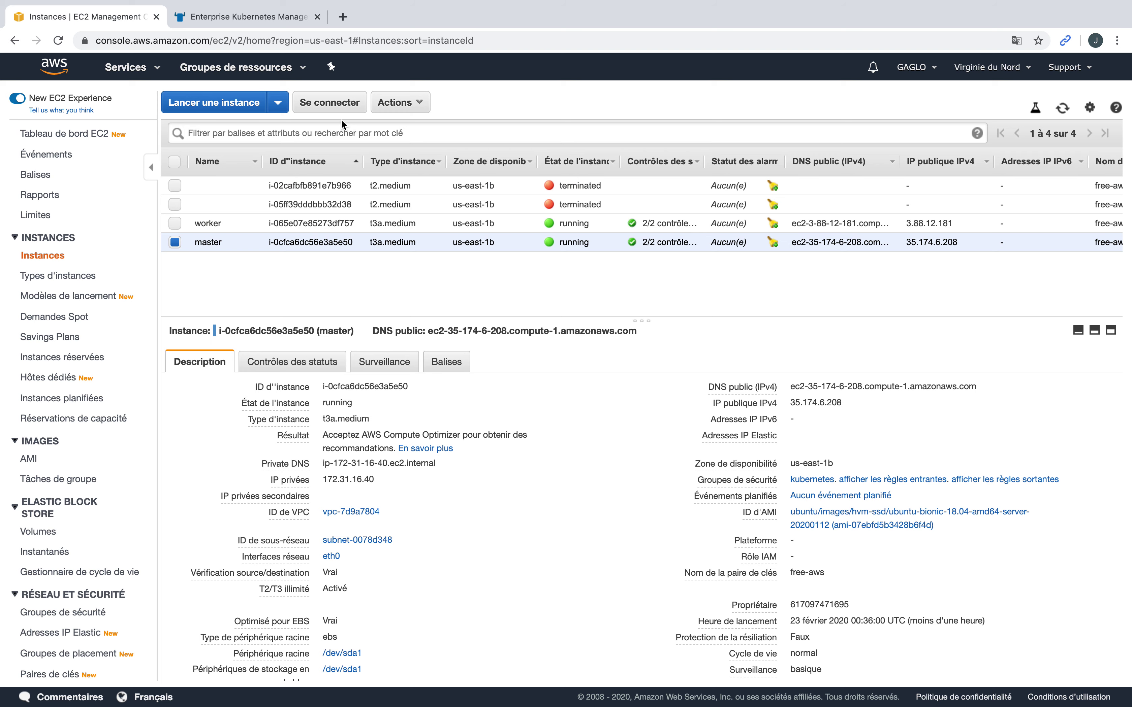
left_click(334, 108)
triple_click(526, 466)
key("super+c")
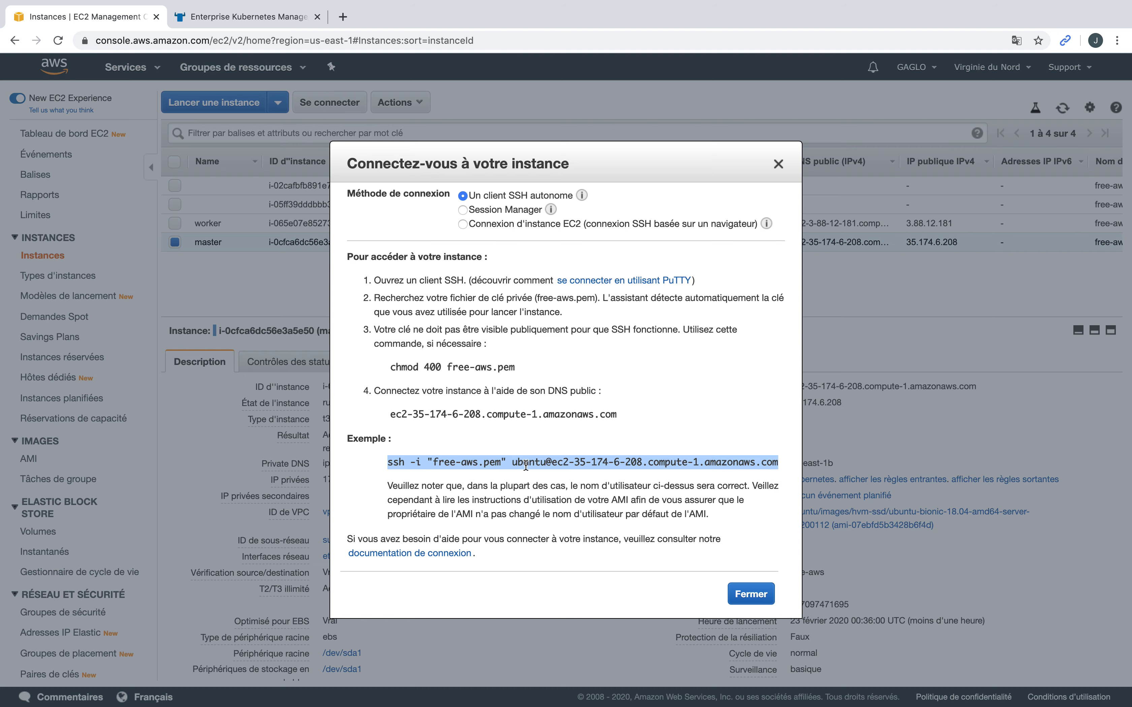
left_click(749, 594)
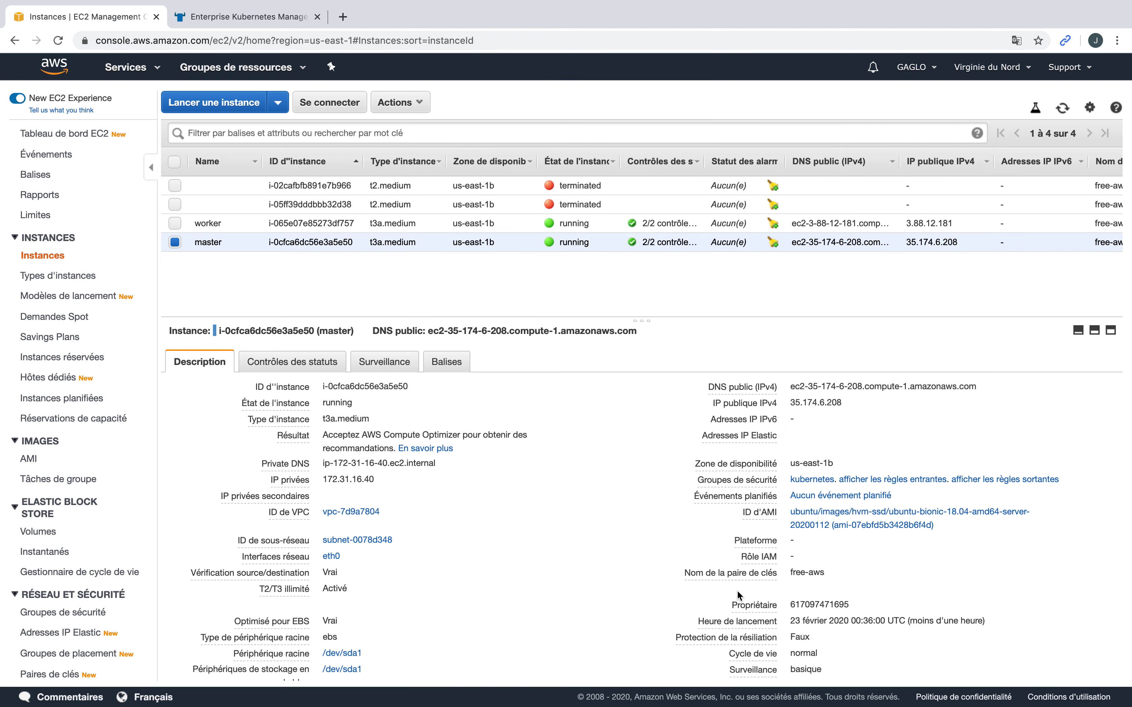
key("ctrl+Right")
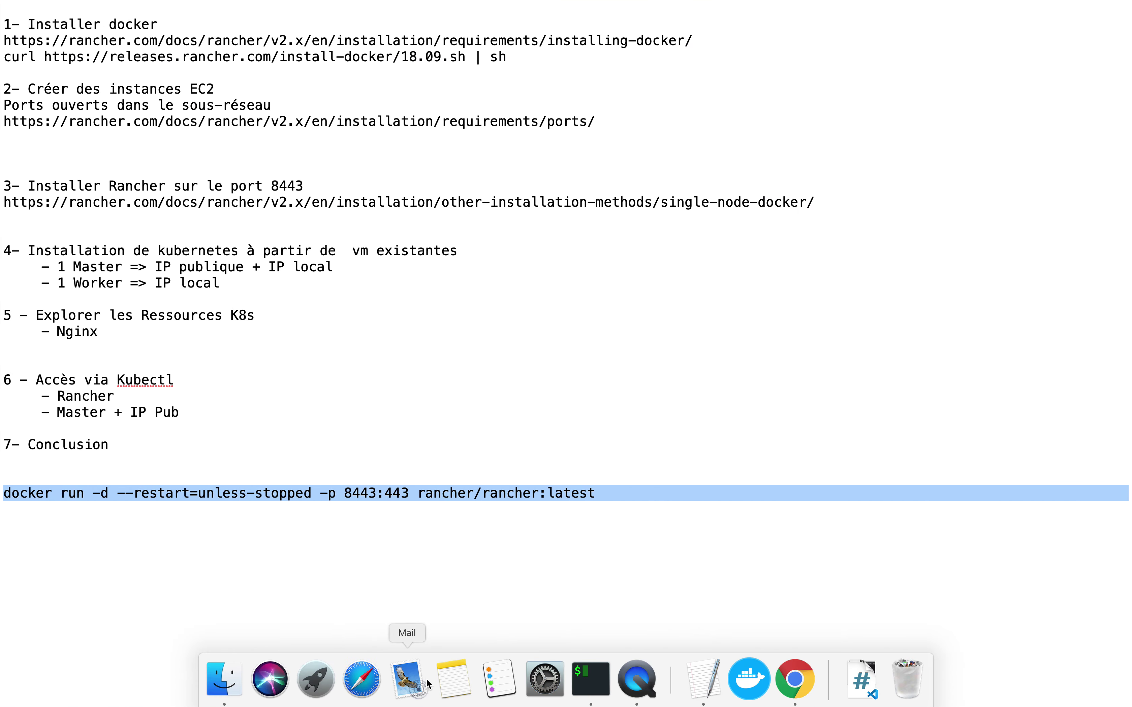
- In iTerm, SSH into the master instance with the copied command and run sudo -s
left_click(592, 689)
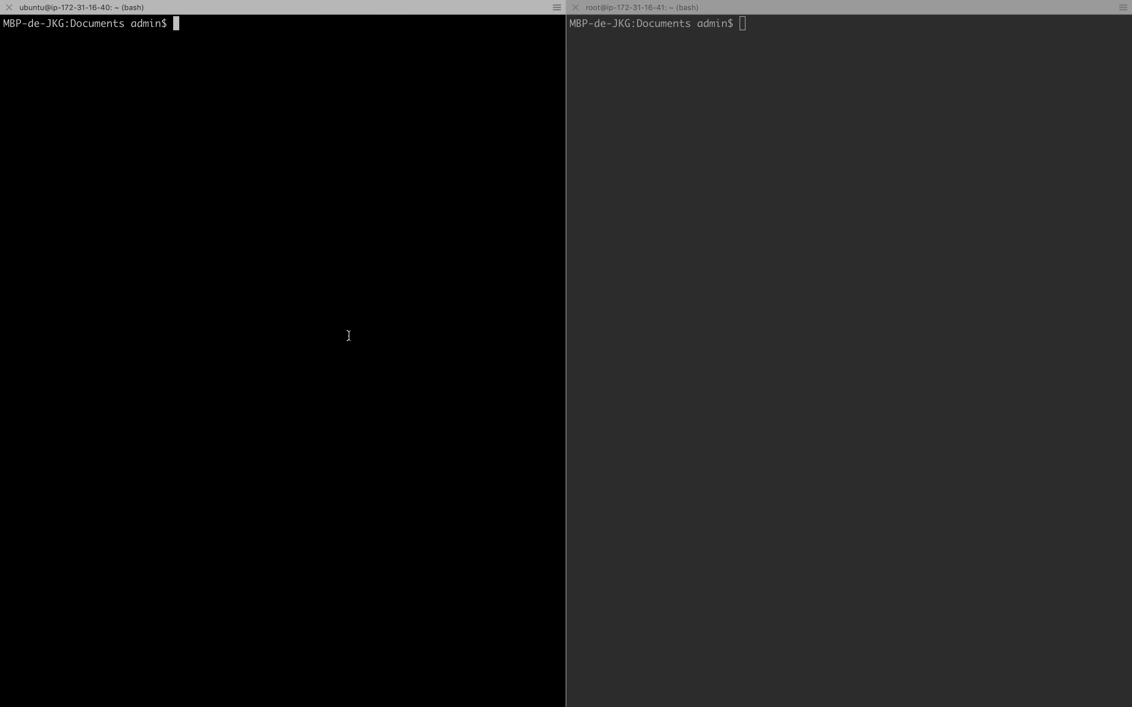
key("super+v")
key("Return")
key("Return")
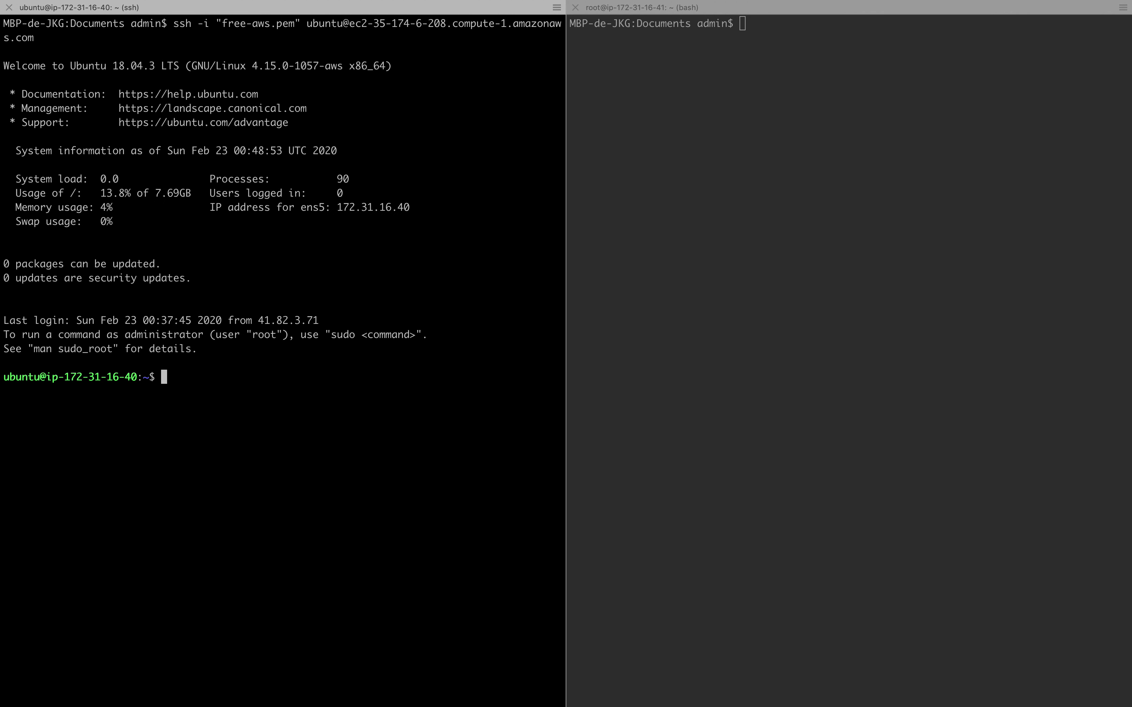
type("sudo -s")
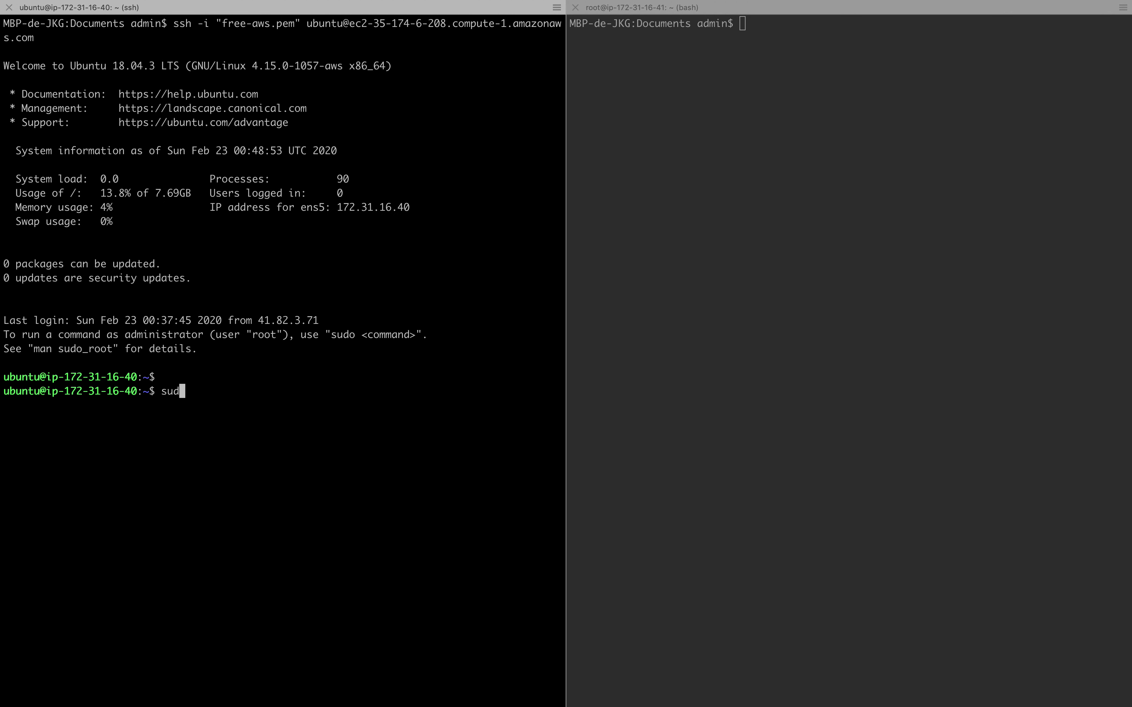
key("Return")
key("ctrl+Left")
key("ctrl+Left")
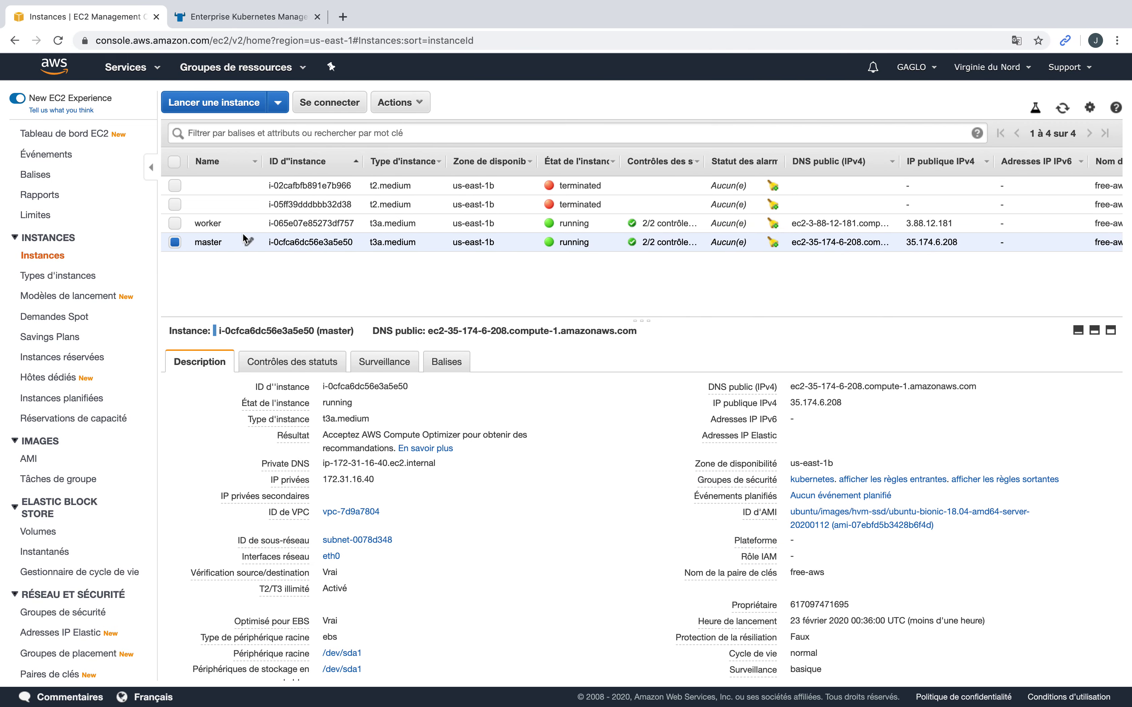
- Copy the worker's ssh command and connect from the right iTerm pane, accepting the host key
left_click(222, 223)
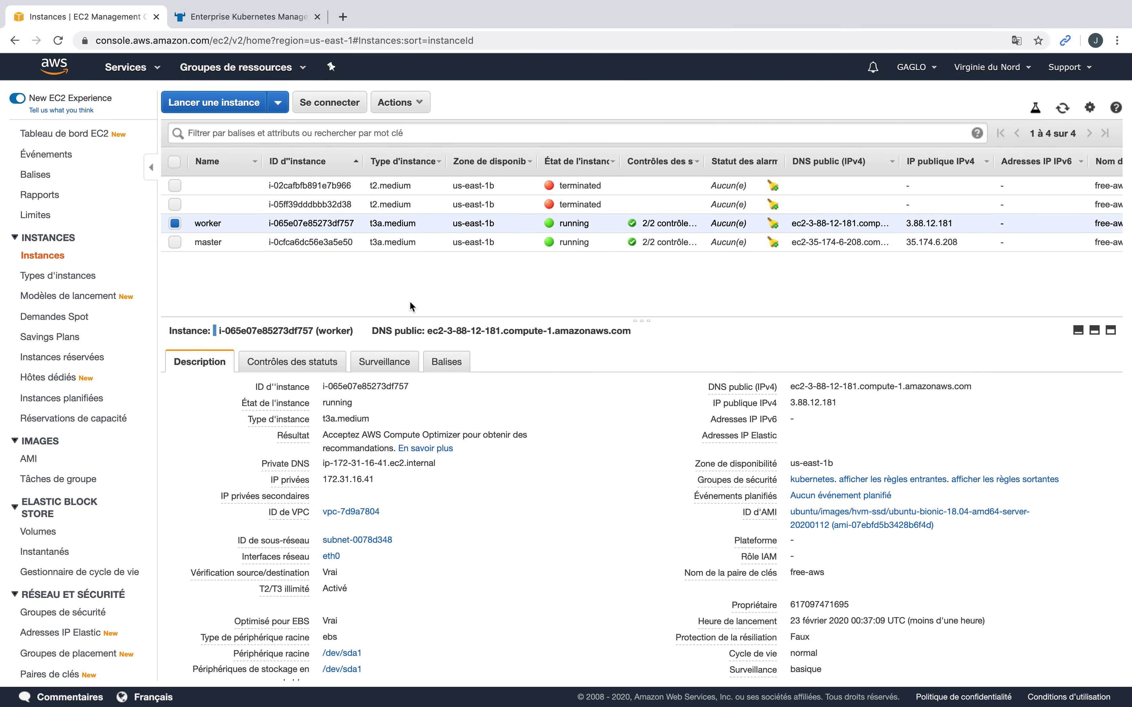
left_click(329, 102)
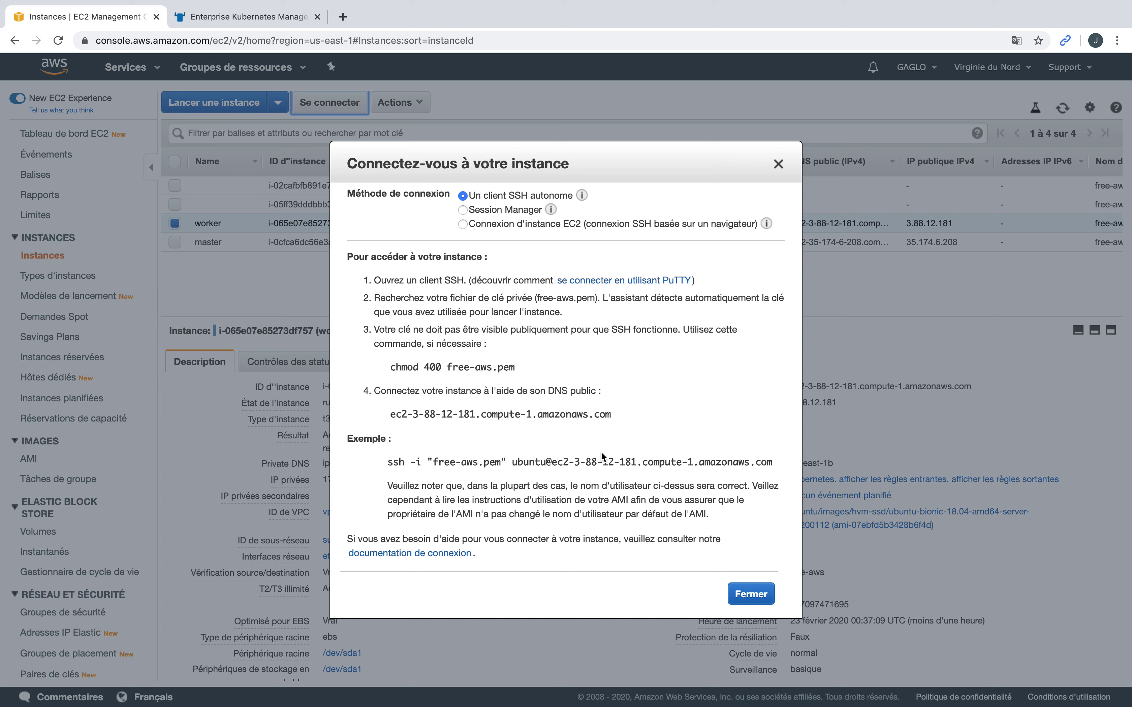
triple_click(601, 461)
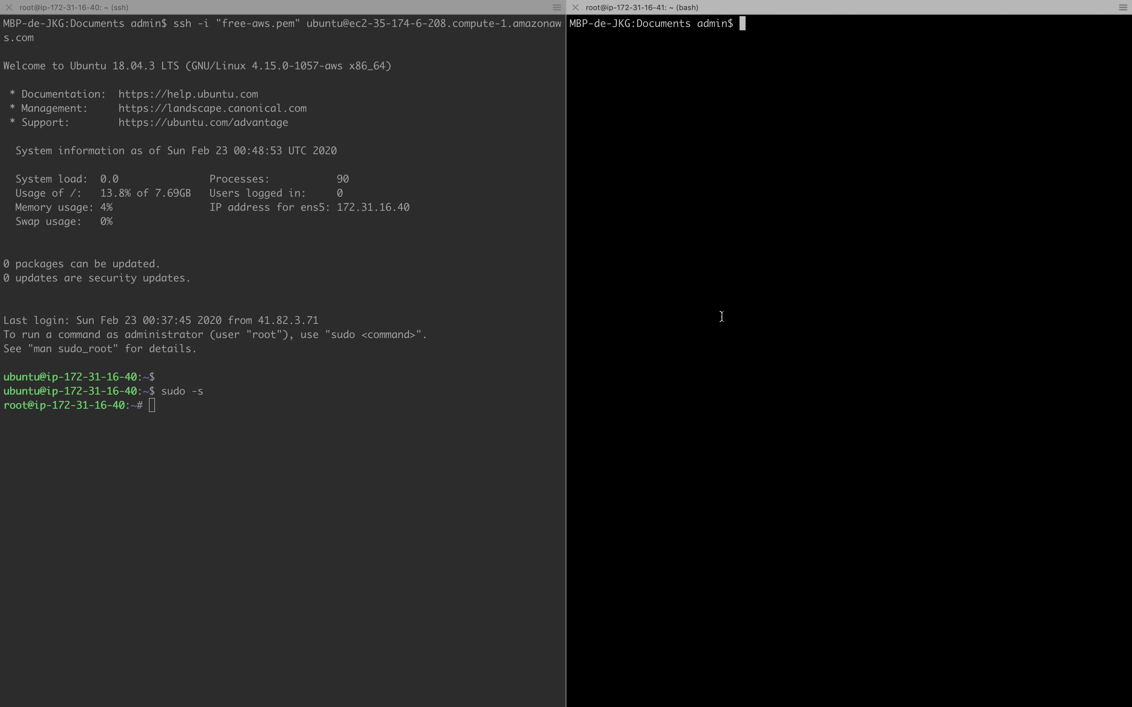
key("super+v")
key("Return")
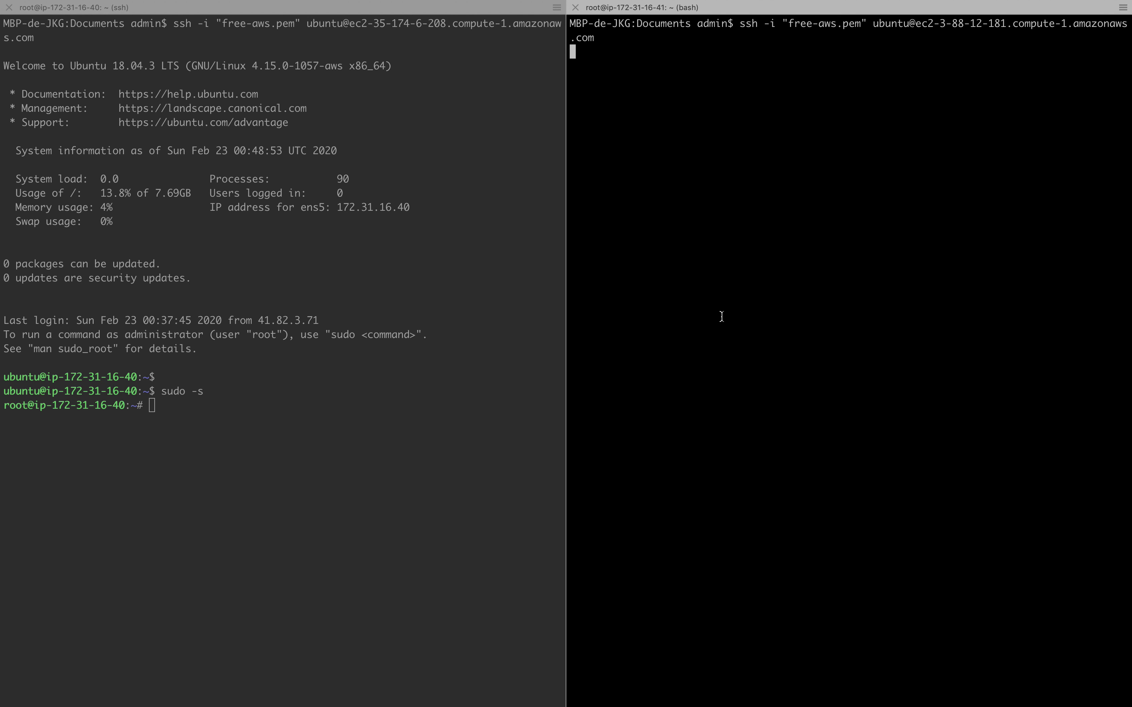
type("yes")
key("Return")
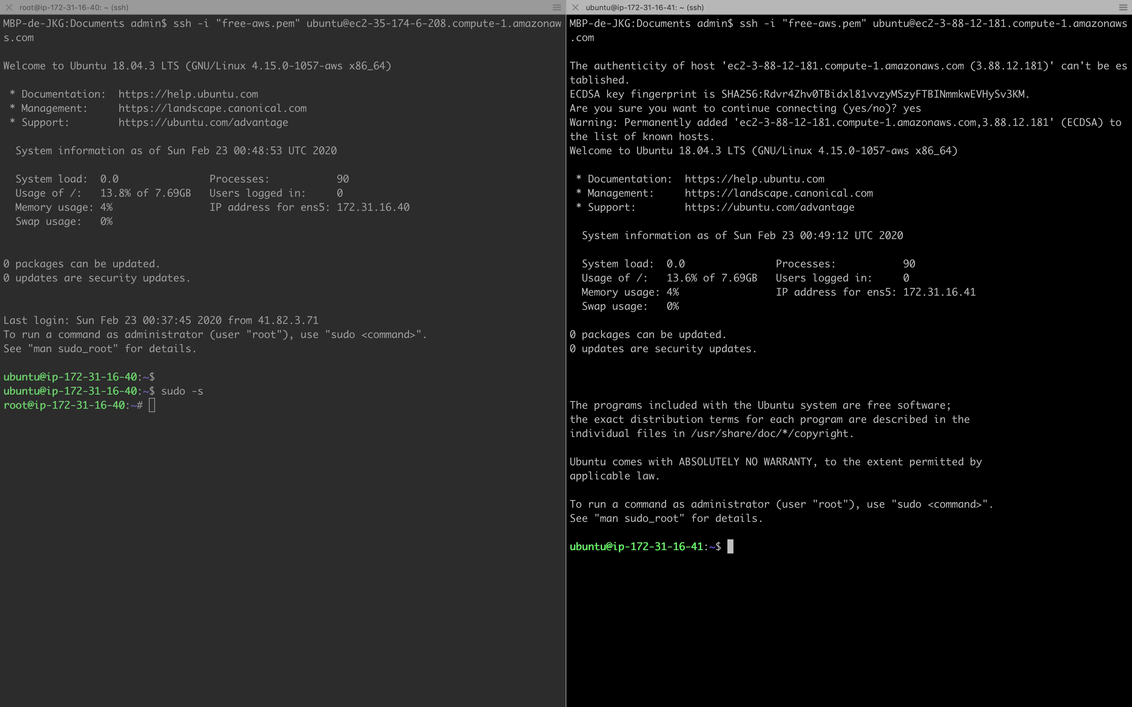
- Run sudo -s on the worker and clear both the worker and master panes
type("sudo -s")
key("Return")
key("ctrl+l")
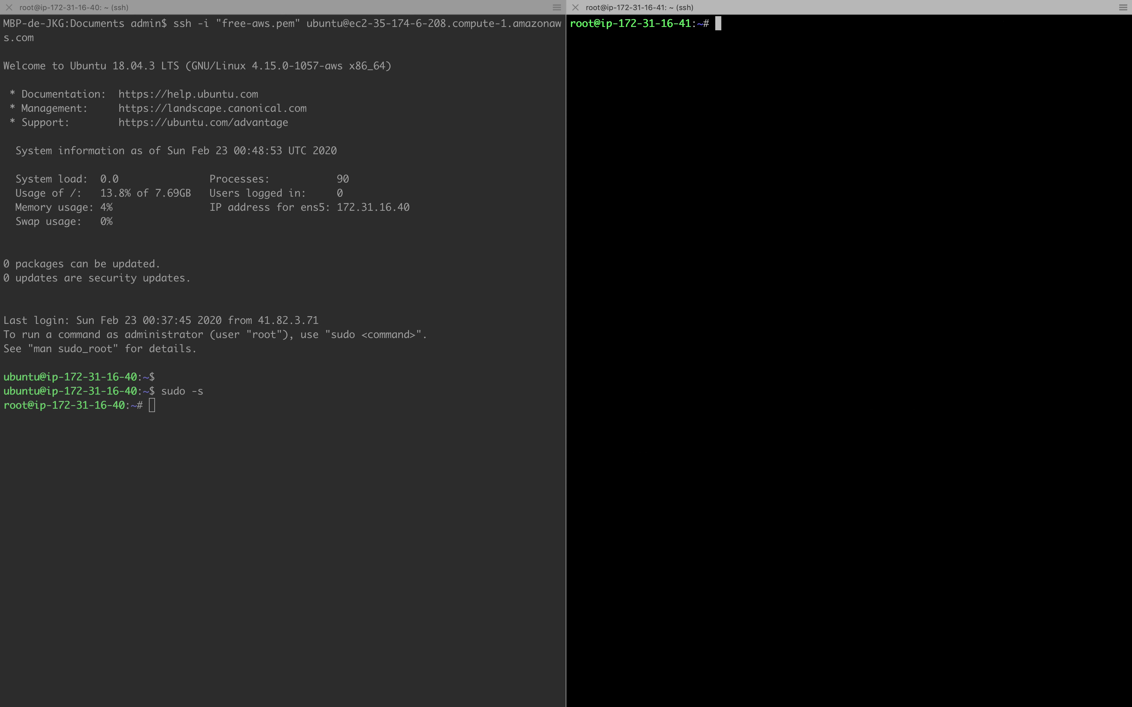
left_click(347, 437)
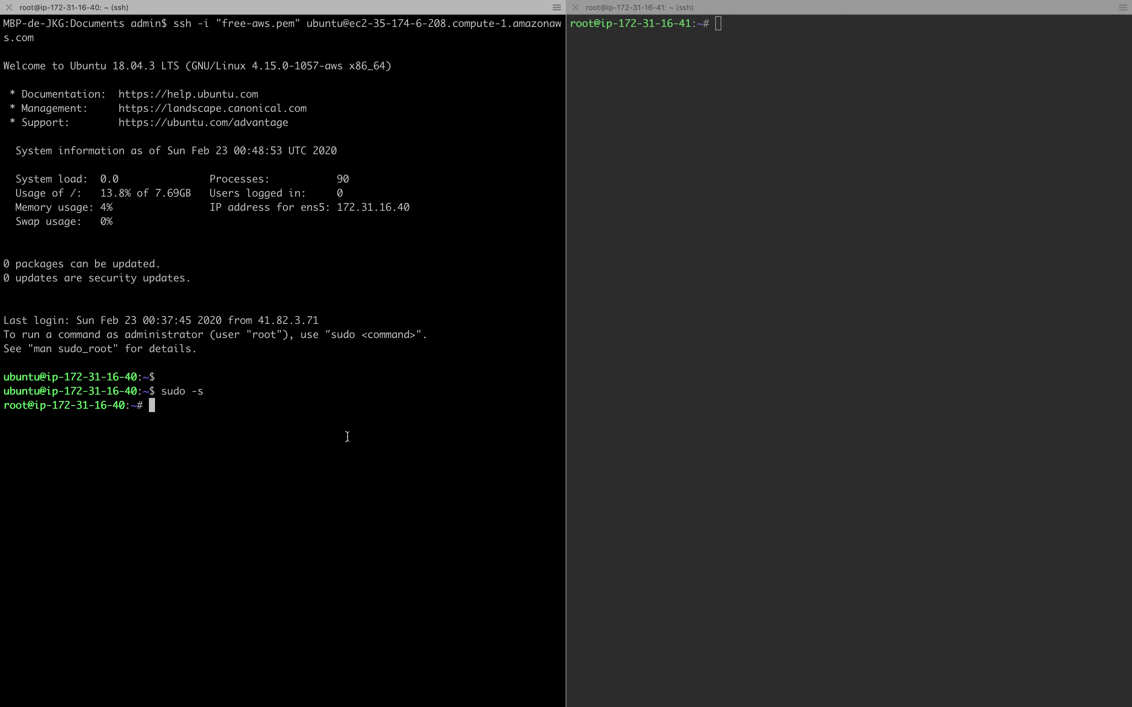
key("ctrl+l")
key("ctrl+Left")
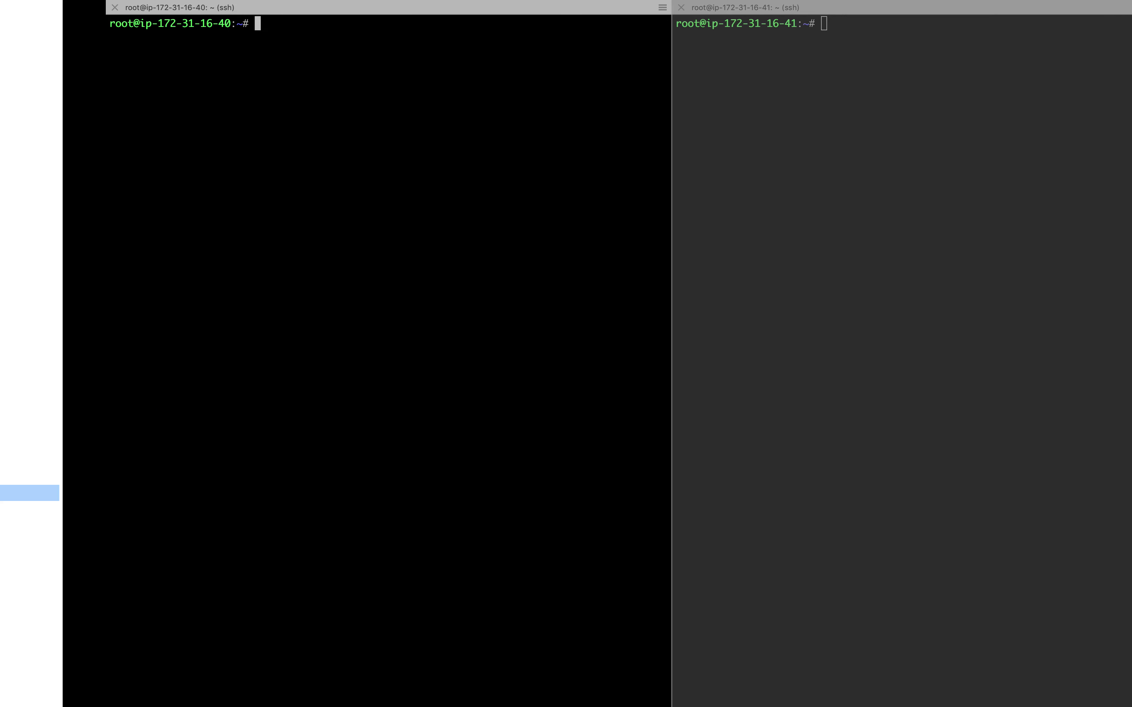
- Close the worker's connection instructions in the EC2 console
key("ctrl+Left")
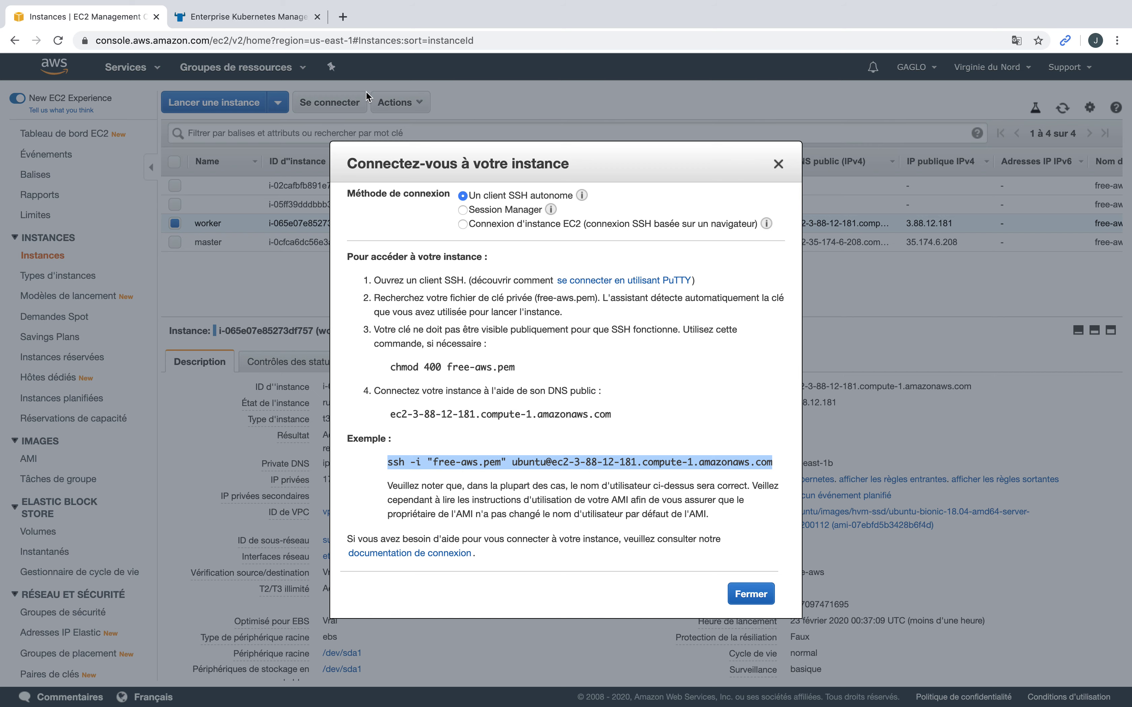
left_click(778, 162)
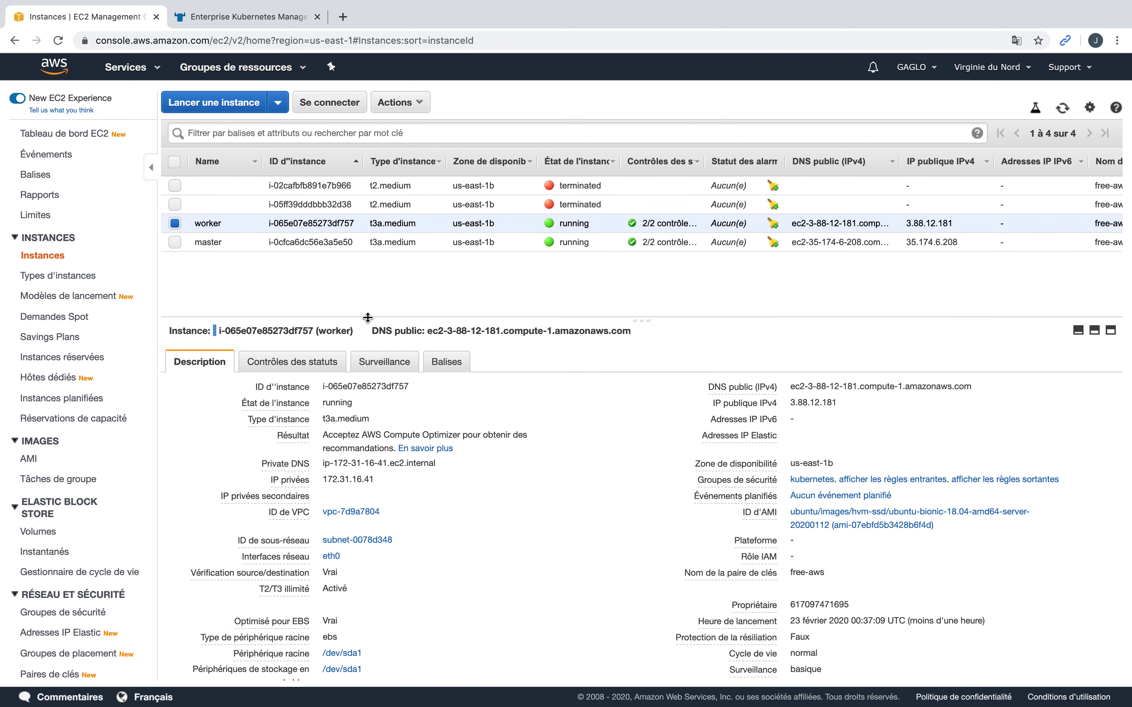
key("ctrl+Left")
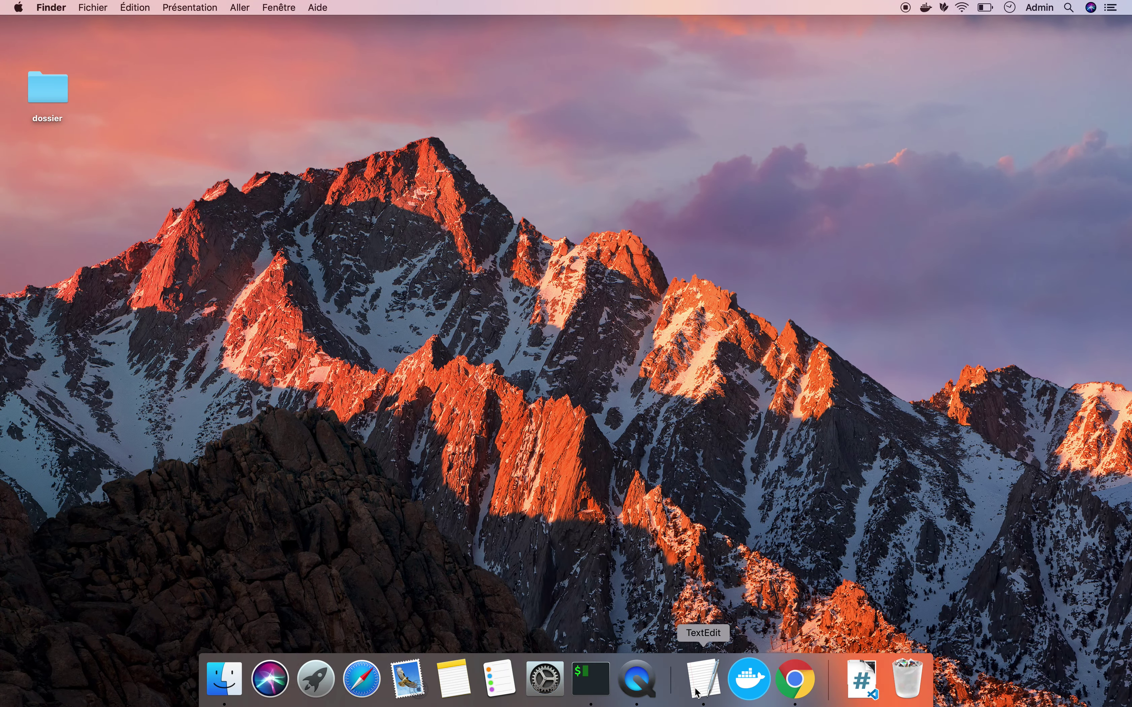
left_click(697, 693)
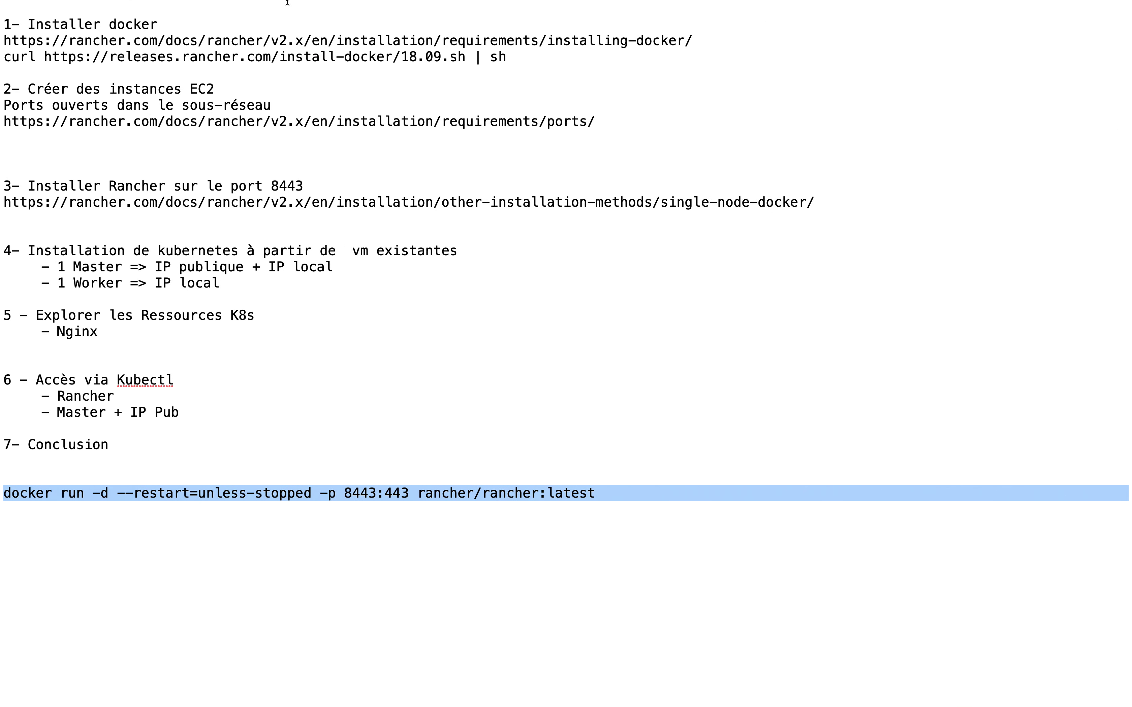
triple_click(172, 43)
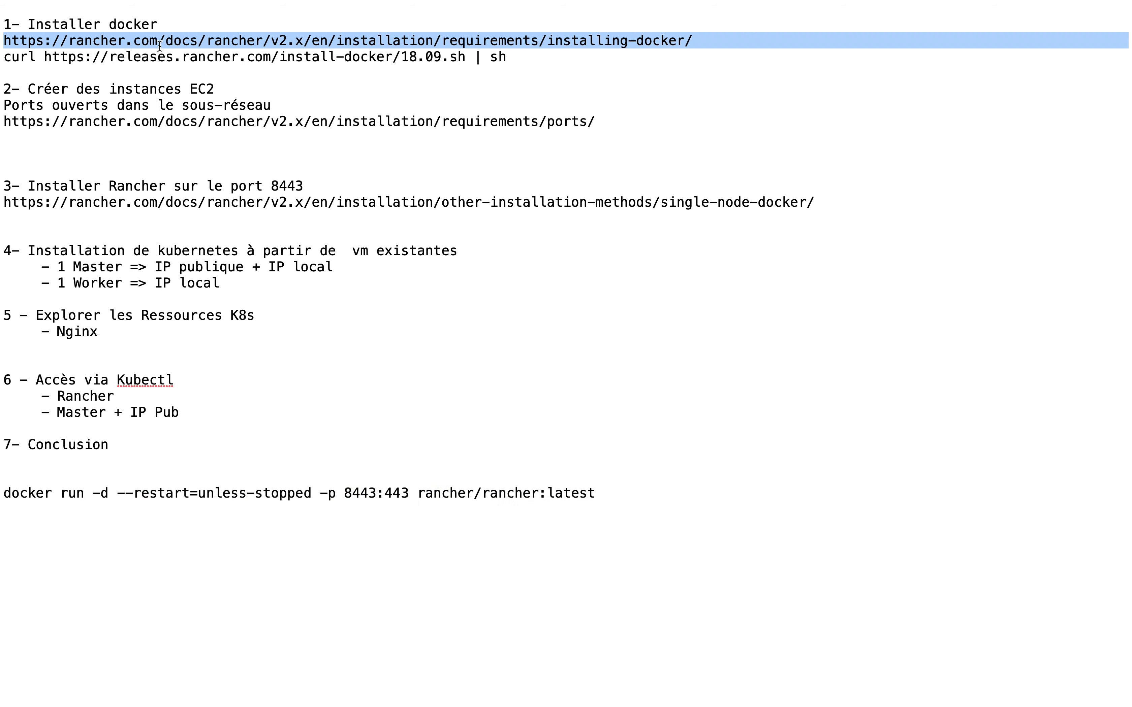
double_click(133, 24)
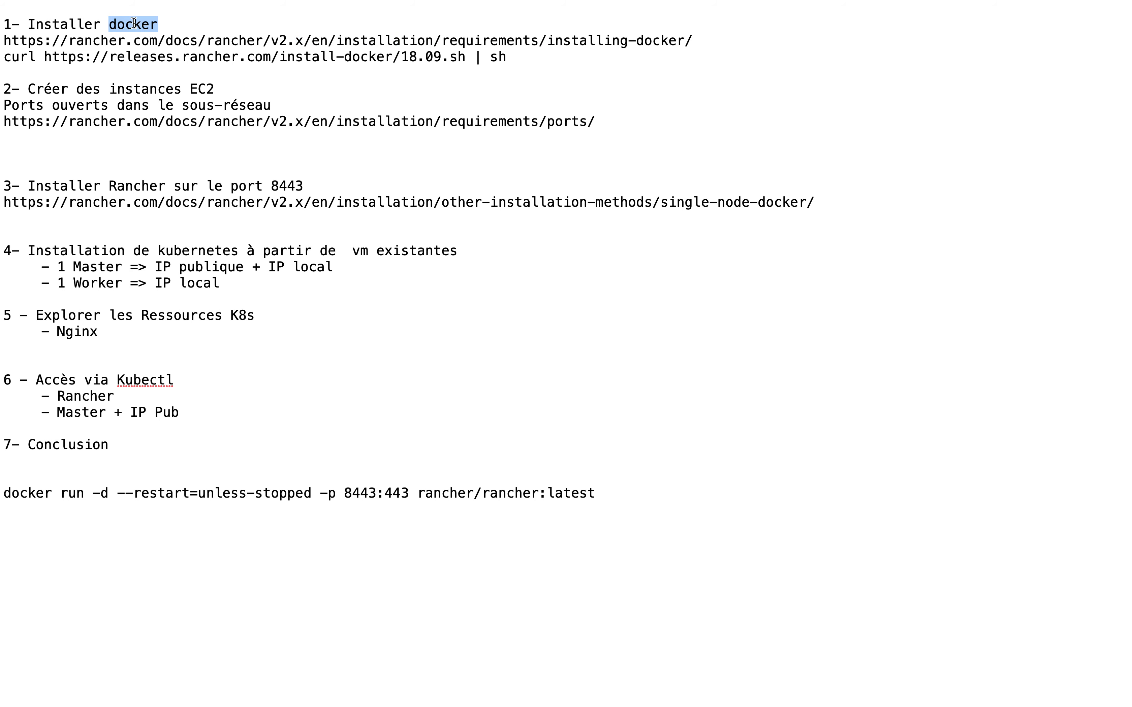
left_click(377, 46)
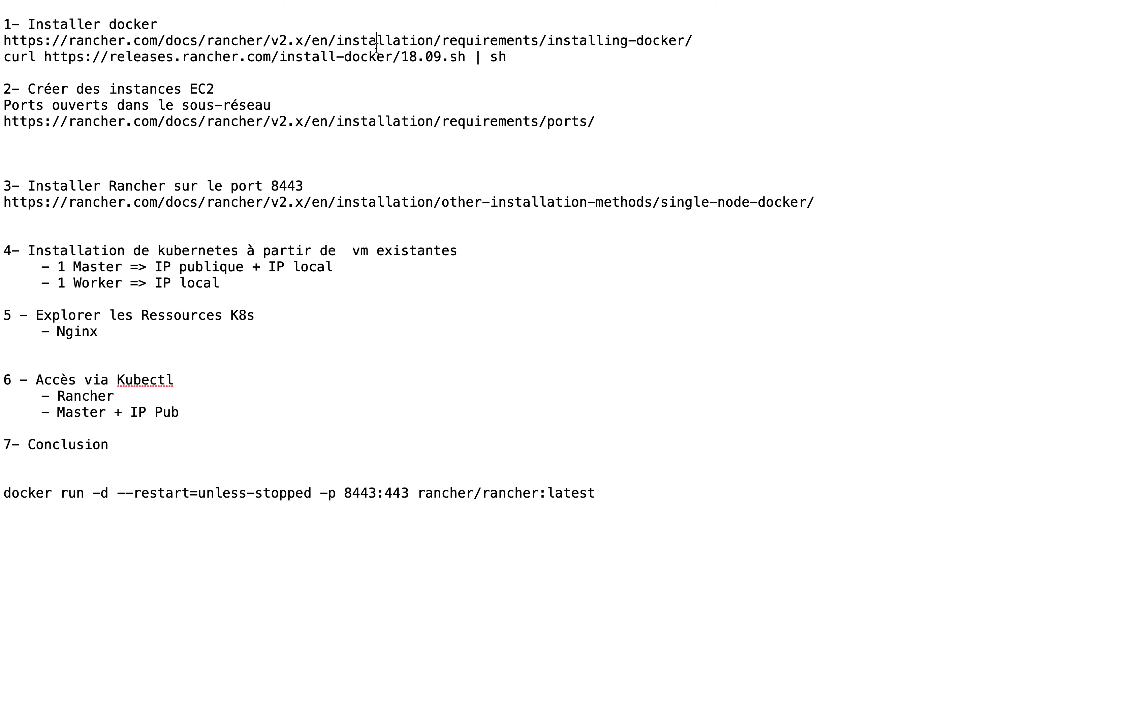
triple_click(345, 57)
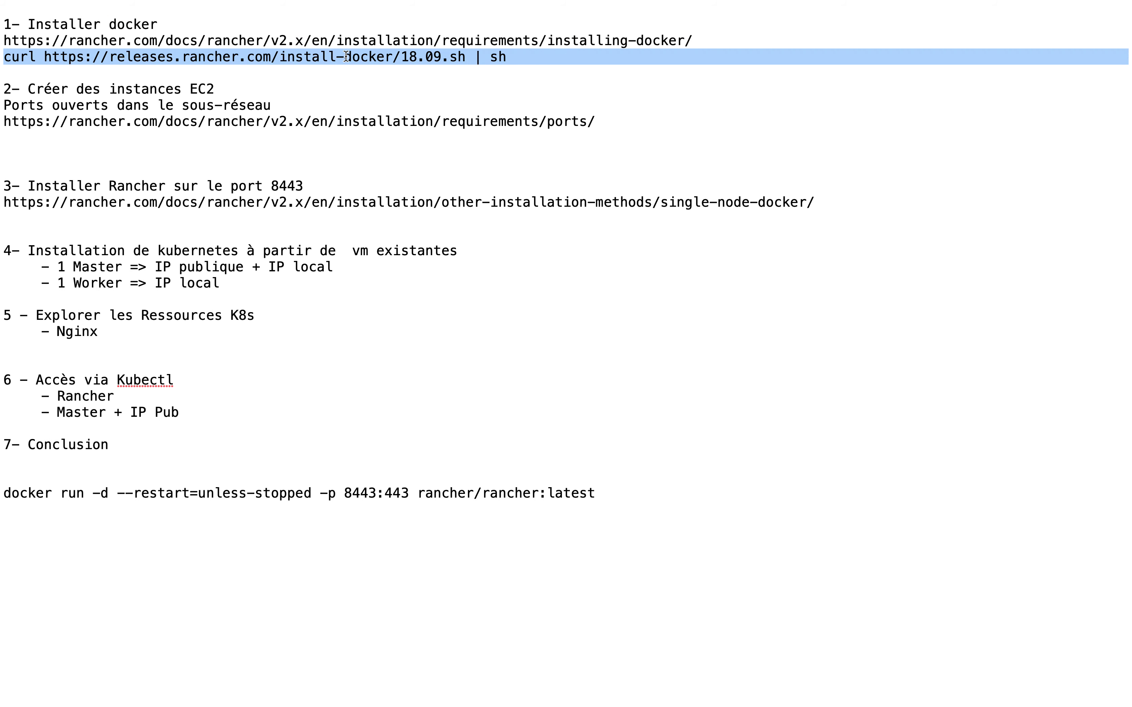
double_click(382, 42)
triple_click(372, 55)
key("super+c")
key("ctrl+Right")
key("ctrl+Right")
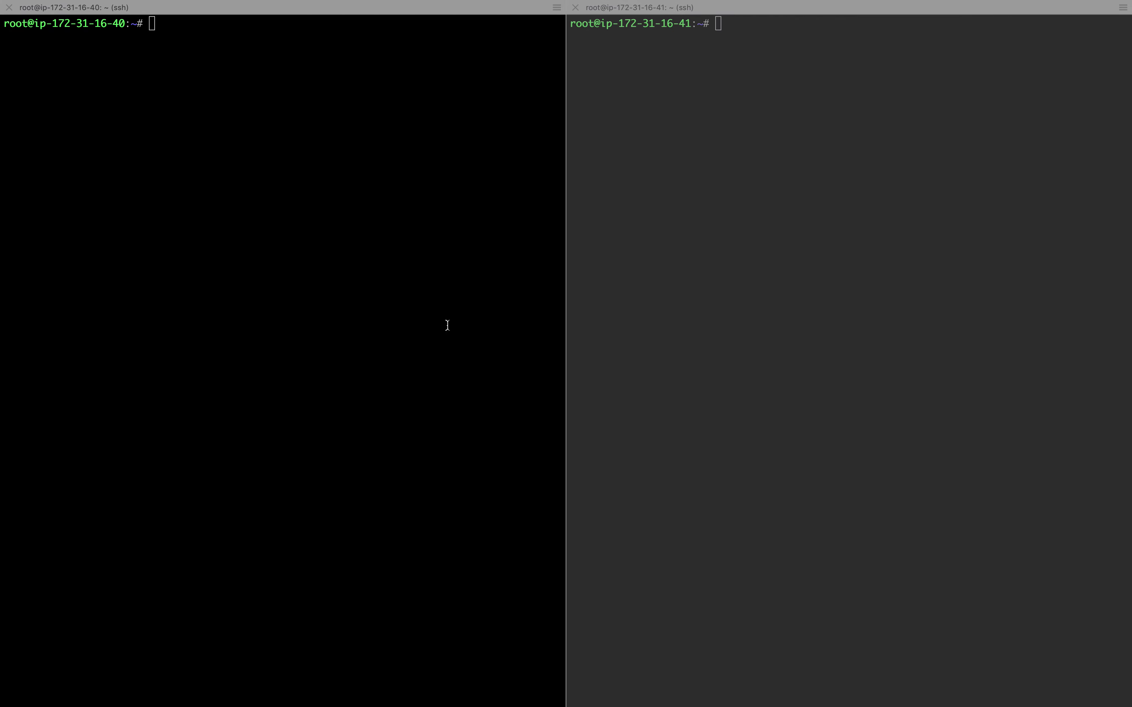
- Run the Docker 18.09 install script in both the master and worker SSH sessions
left_click(447, 325)
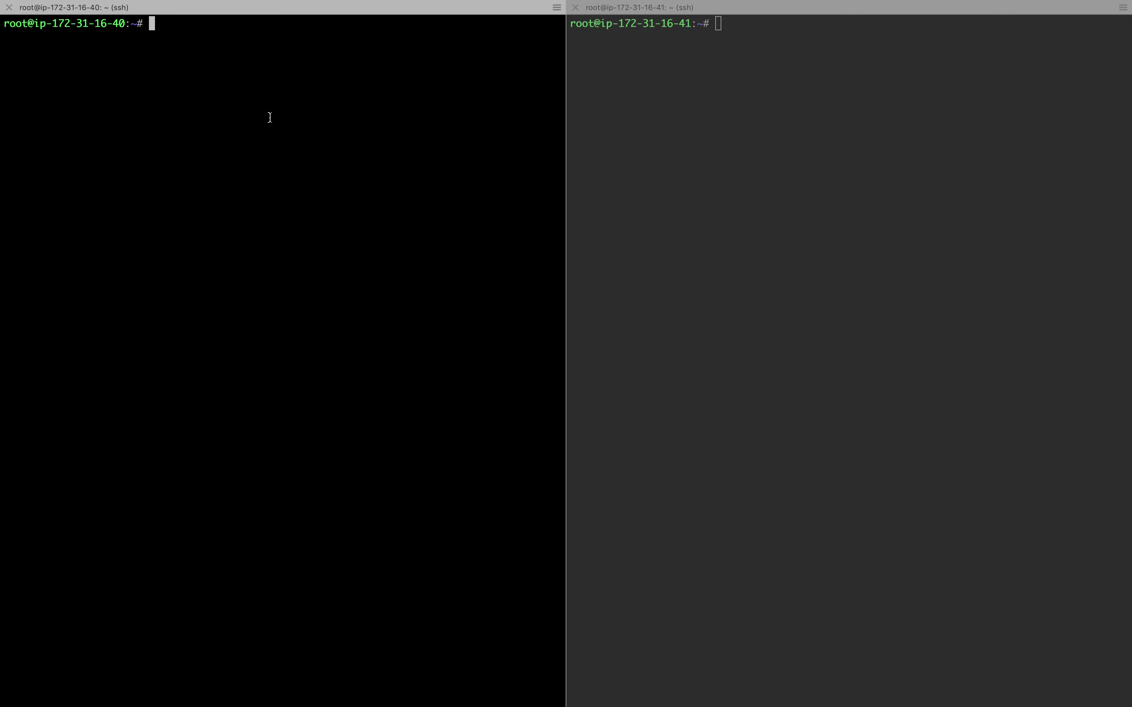
key("super+v")
key("Return")
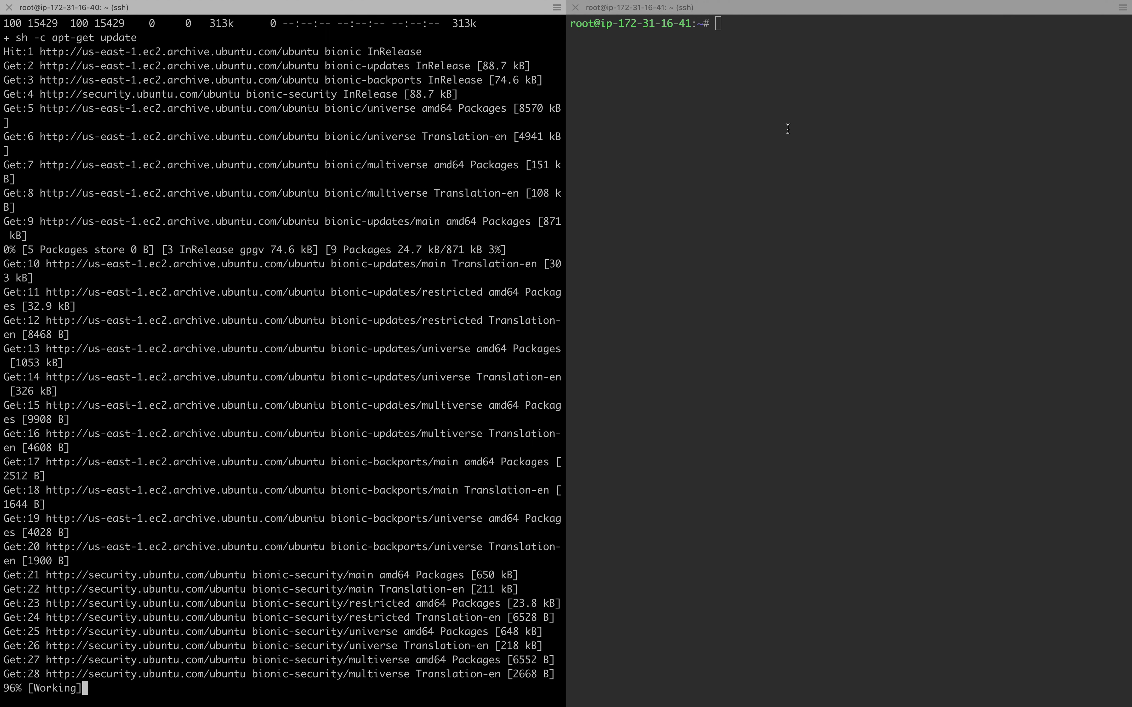
left_click(760, 70)
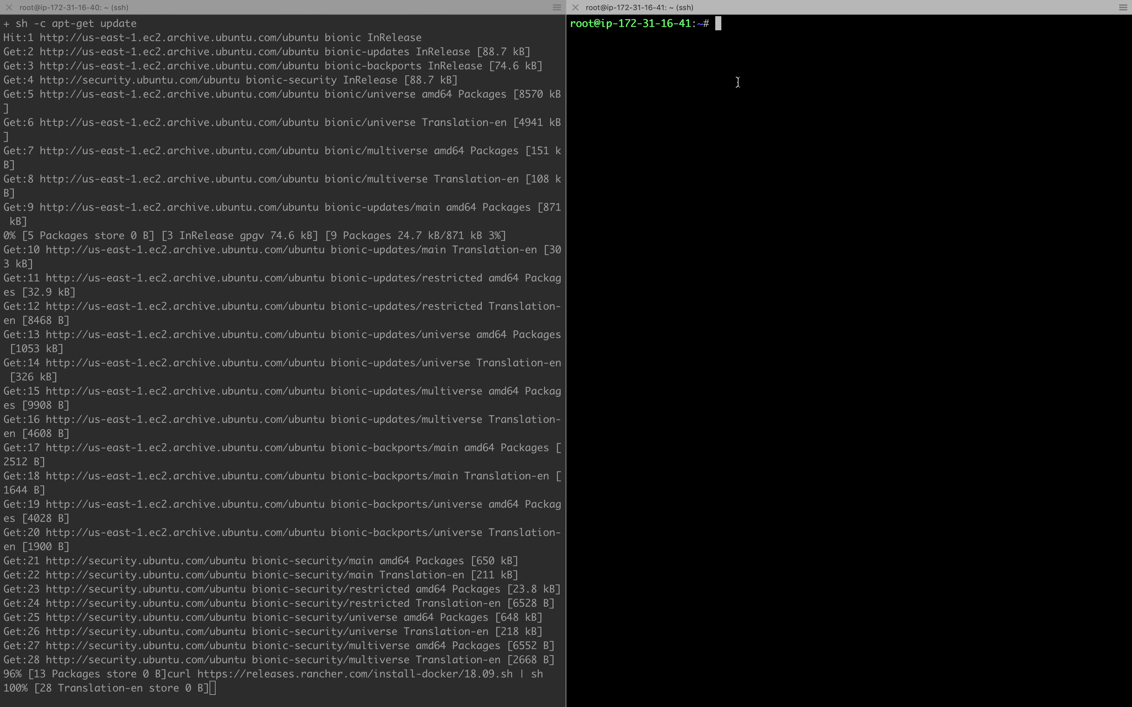
key("super+v")
key("Return")
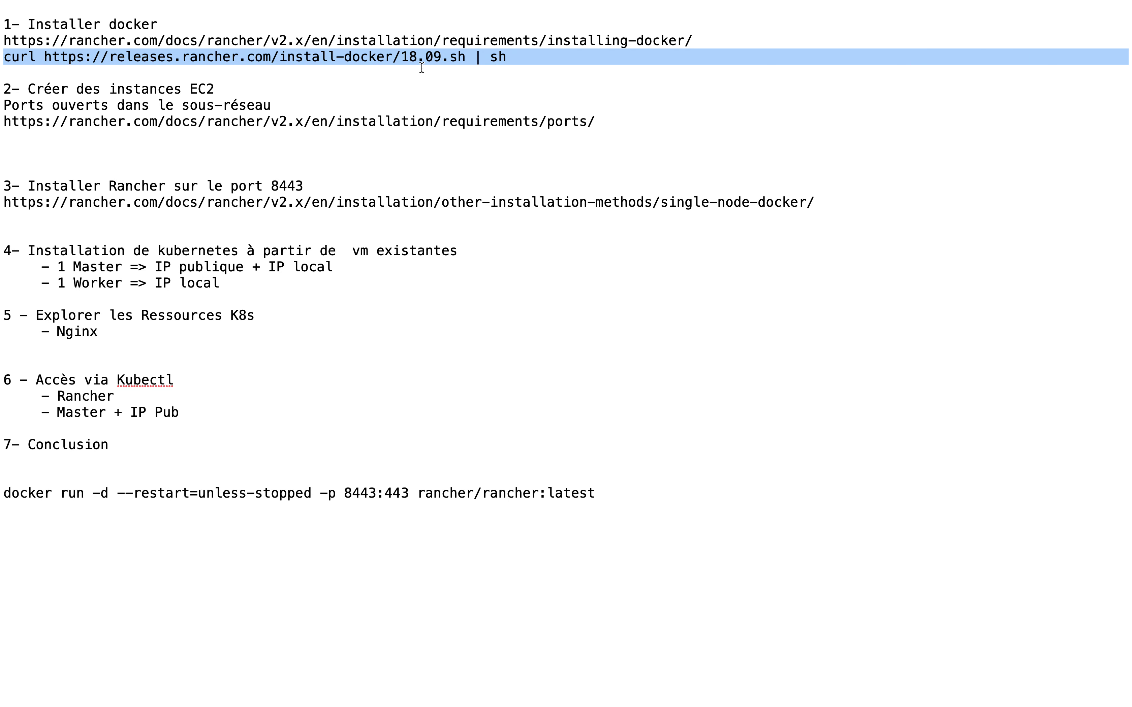
- Review the install output, pointing out the add-apt-repository step and the containerd package
left_click(436, 67)
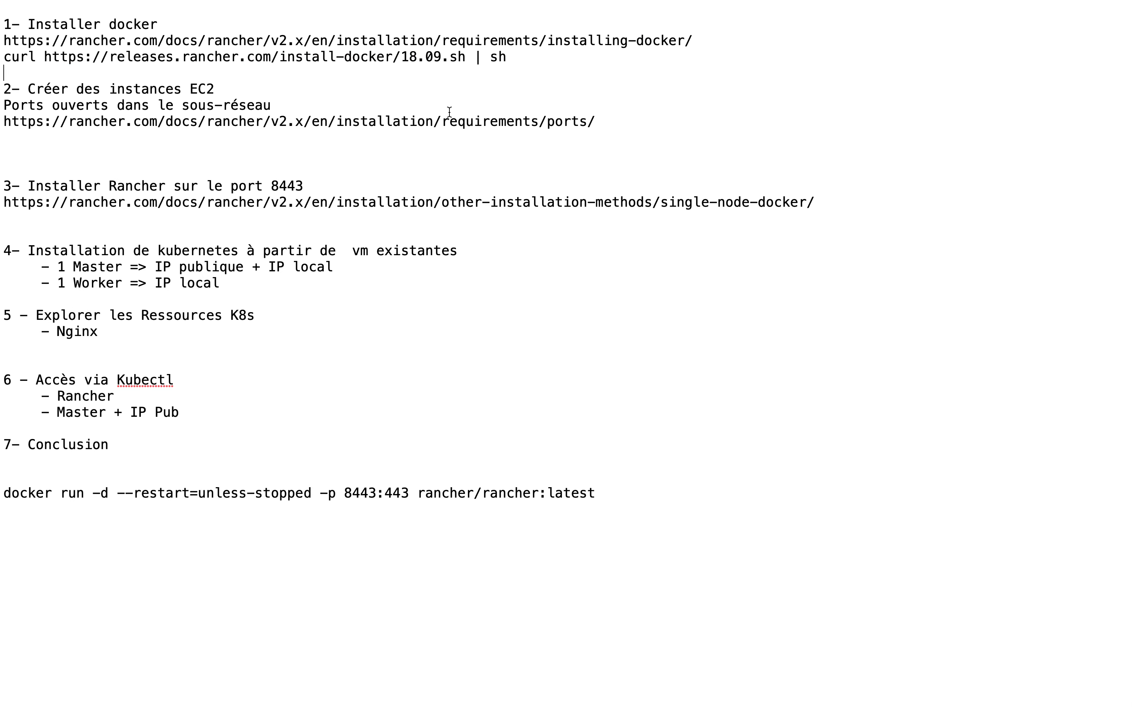
key("ctrl+Right")
key("ctrl+Right")
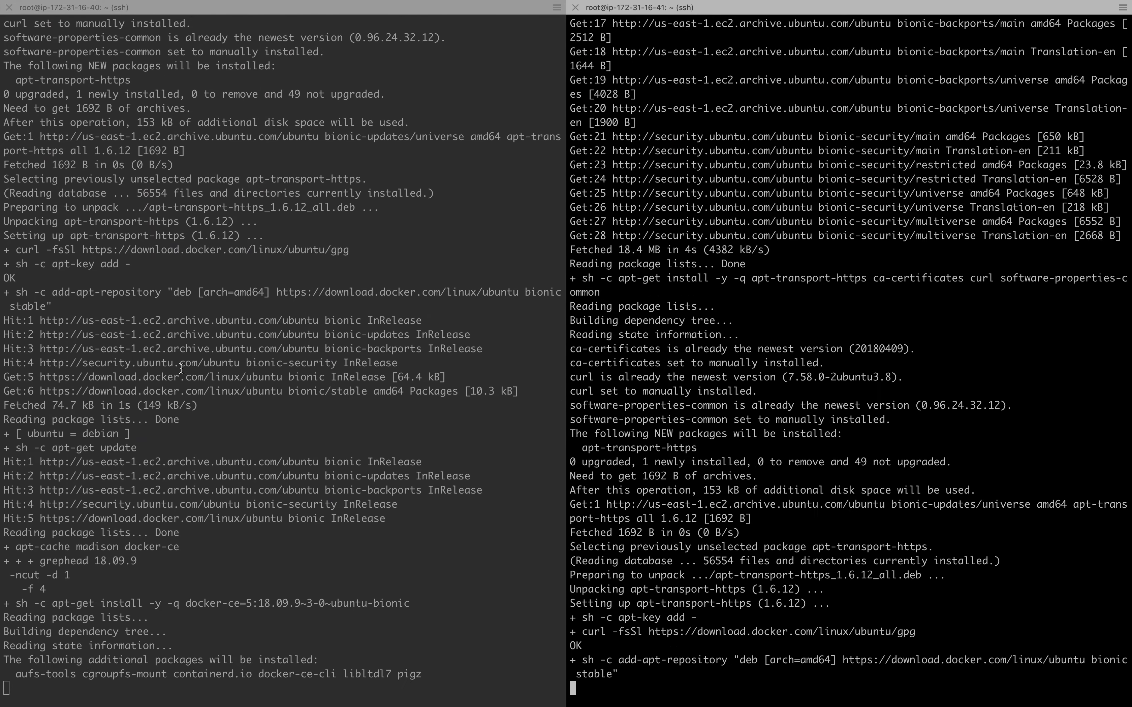
scroll(249, 277, "up", 3)
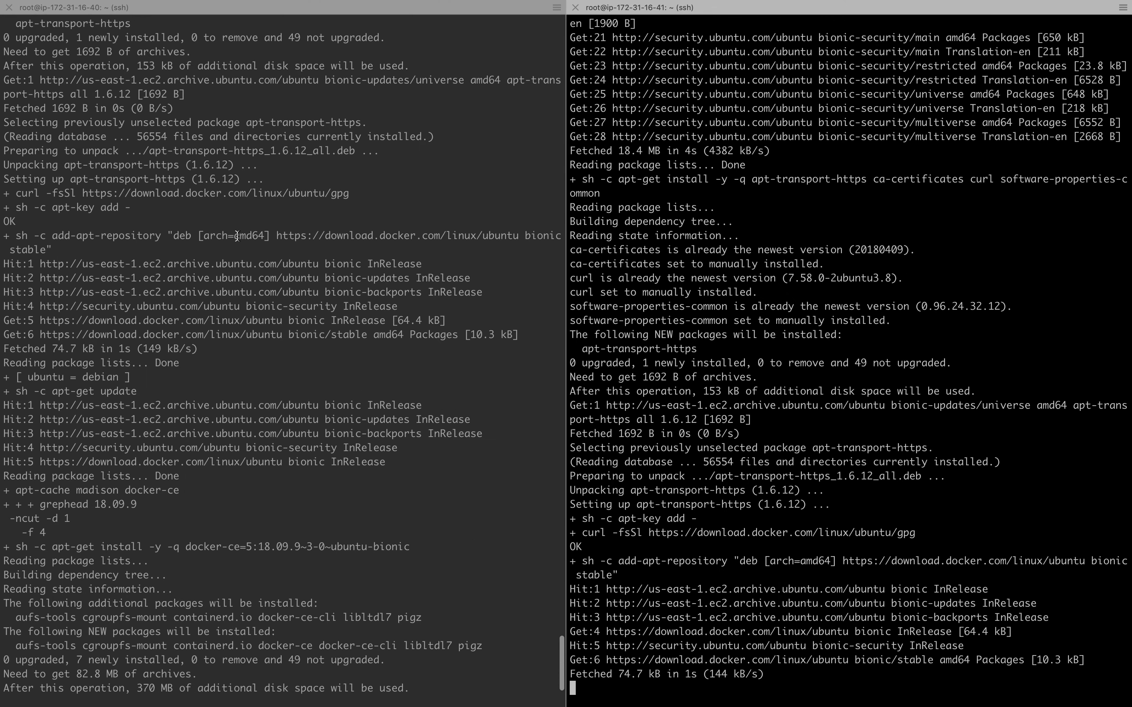
triple_click(239, 236)
scroll(308, 409, "down", 10)
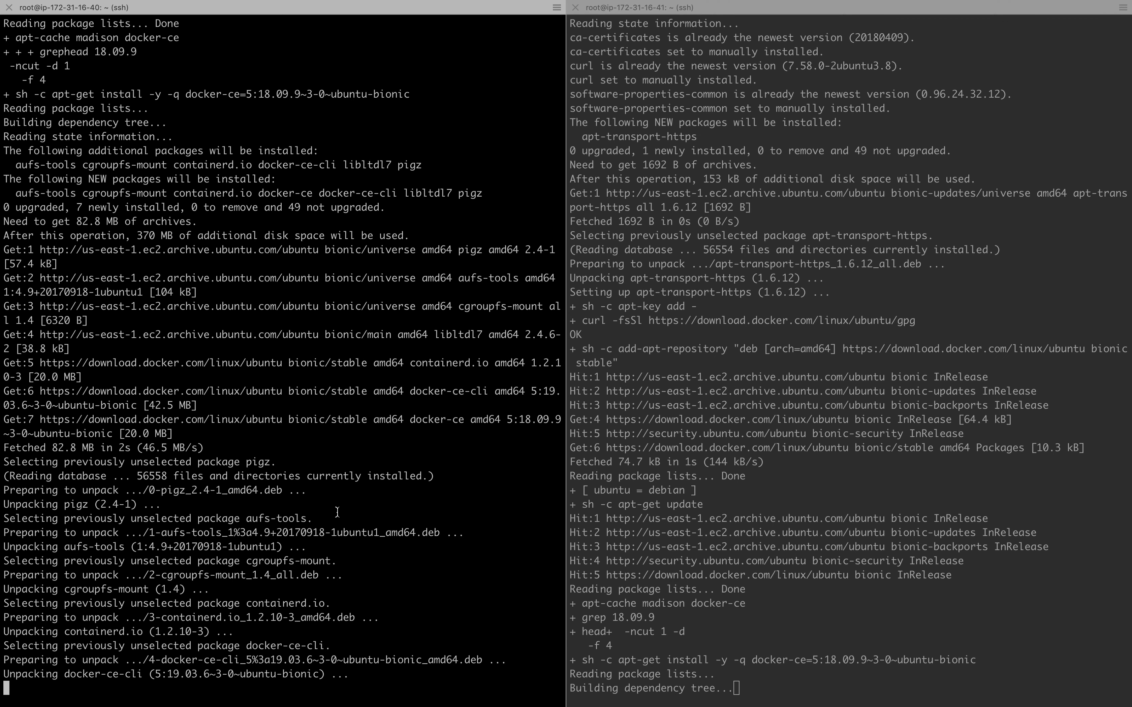
double_click(196, 616)
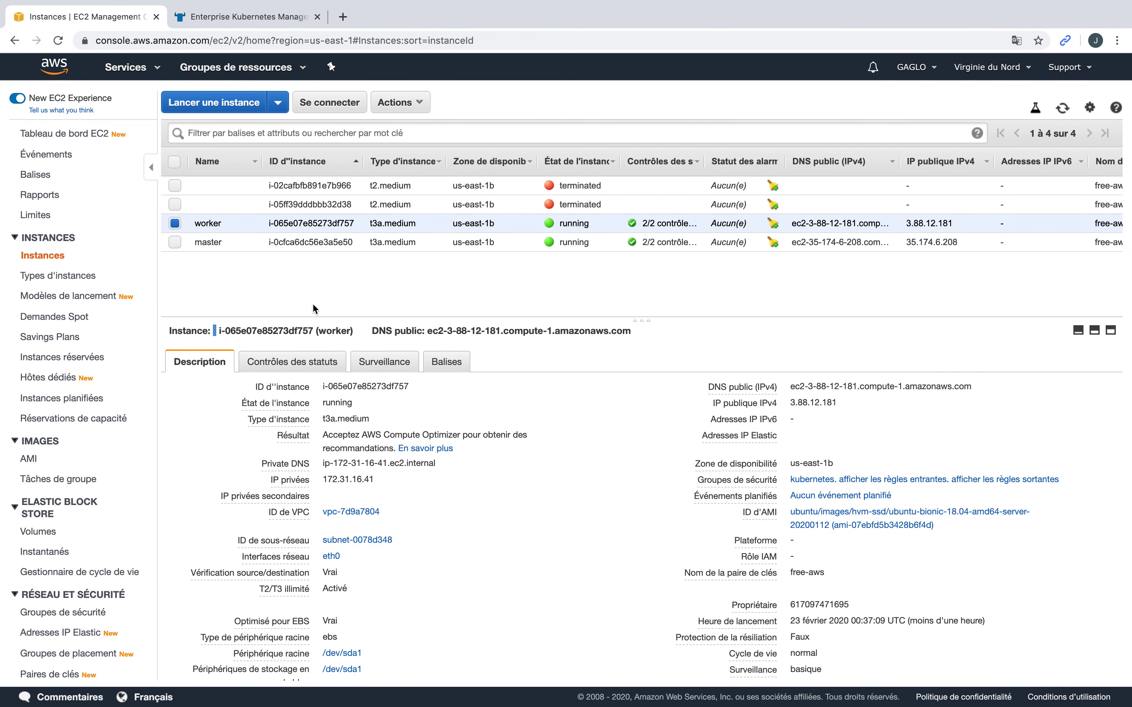
- Copy the Rancher port requirements docs link from the notes into a new Chrome tab
key("ctrl+Right")
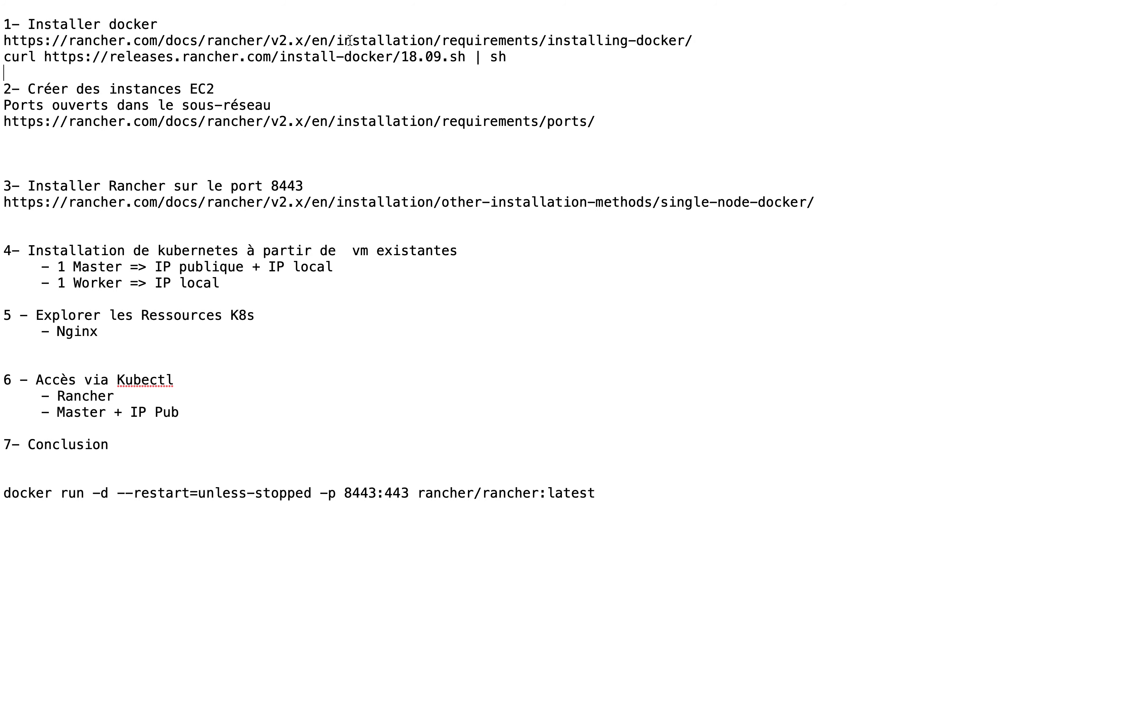
triple_click(350, 41)
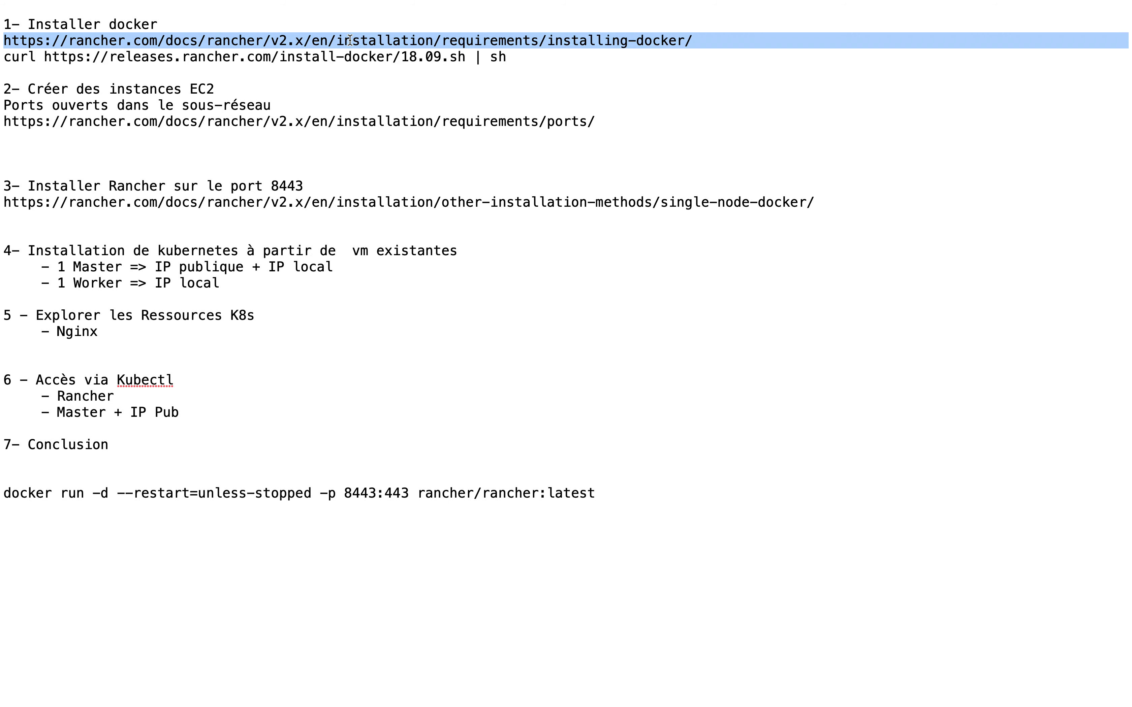
key("ctrl+Right")
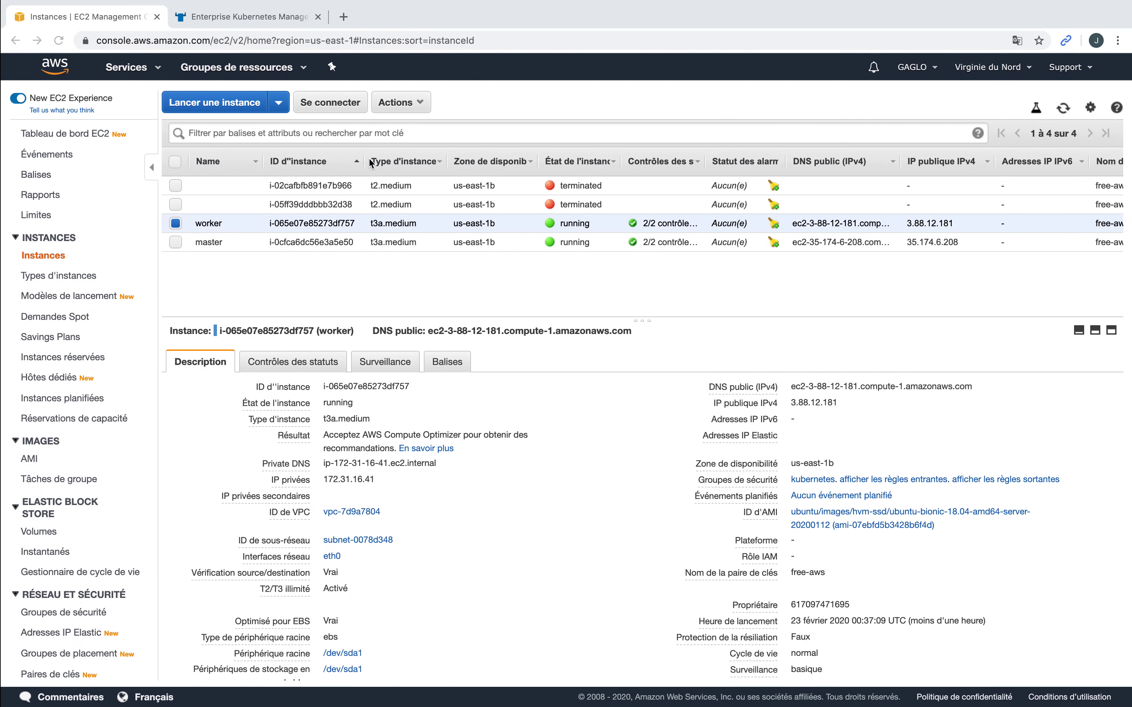
key("ctrl+Left")
triple_click(326, 122)
key("super+c")
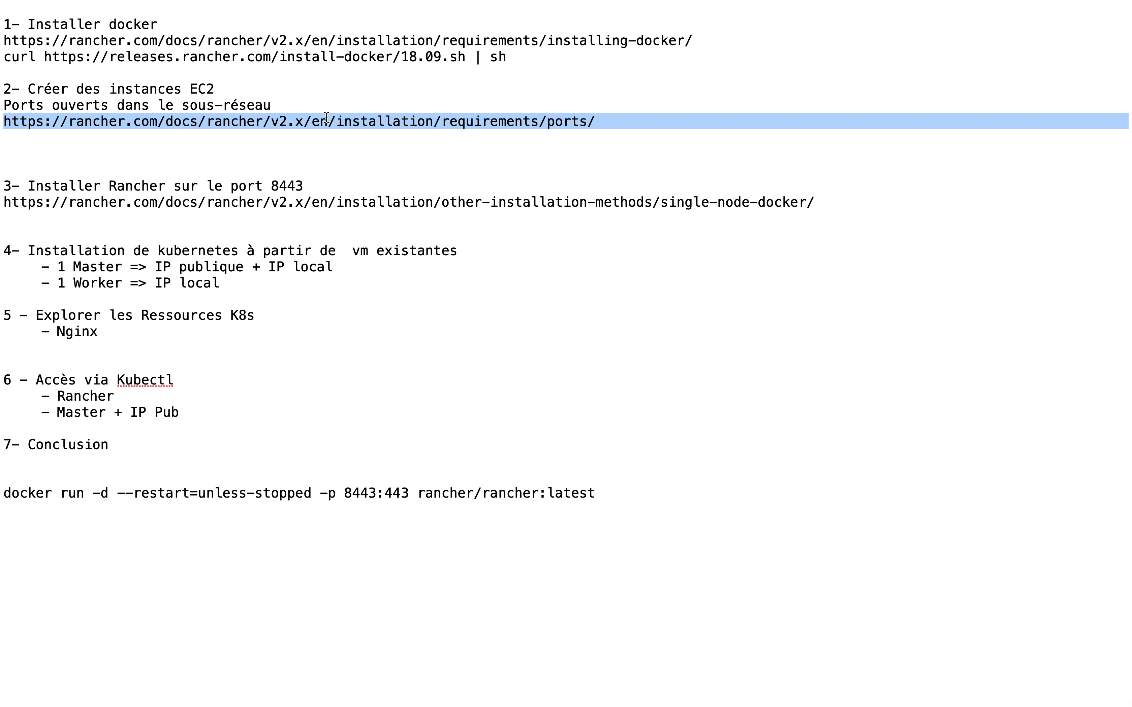
key("ctrl+Right")
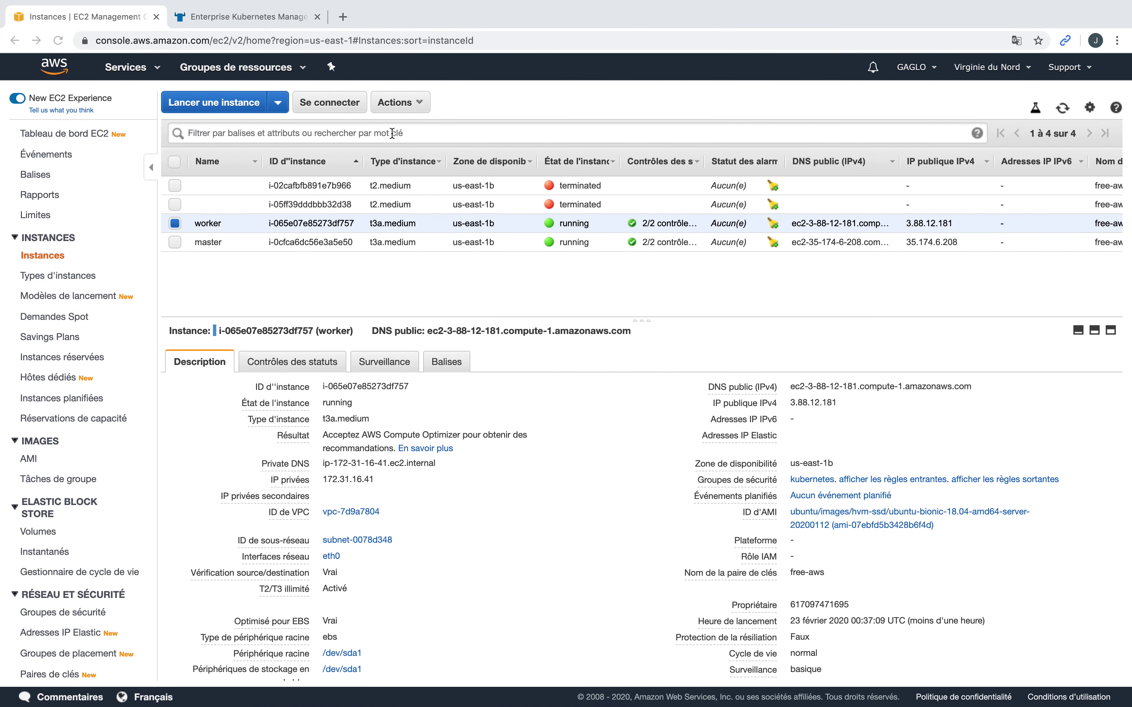
left_click(343, 17)
key("super+v")
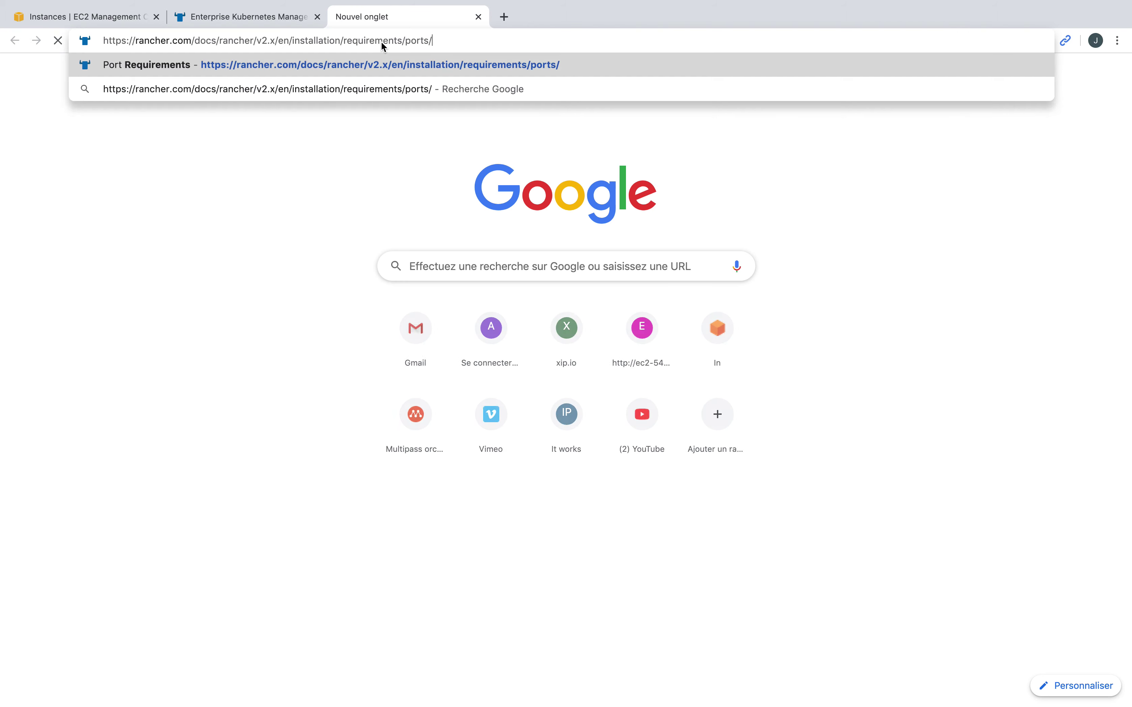
- Load the Port Requirements page and highlight 6443 in the control plane column
key("Return")
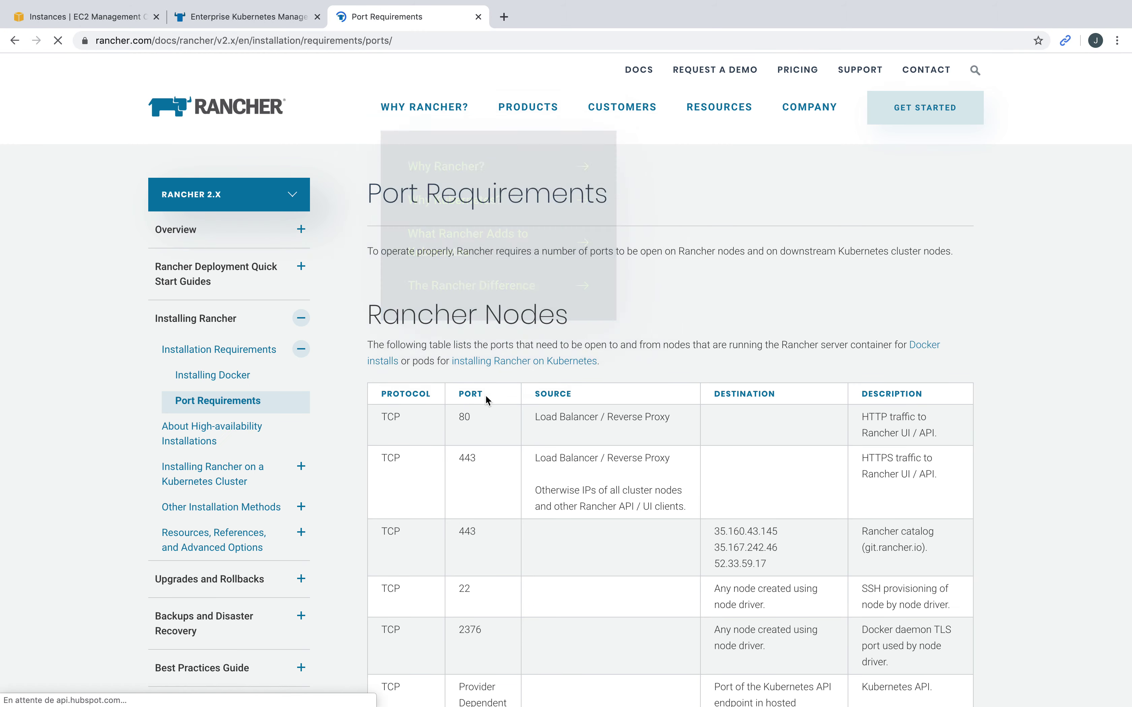
scroll(485, 397, "down", 10)
scroll(486, 397, "down", 15)
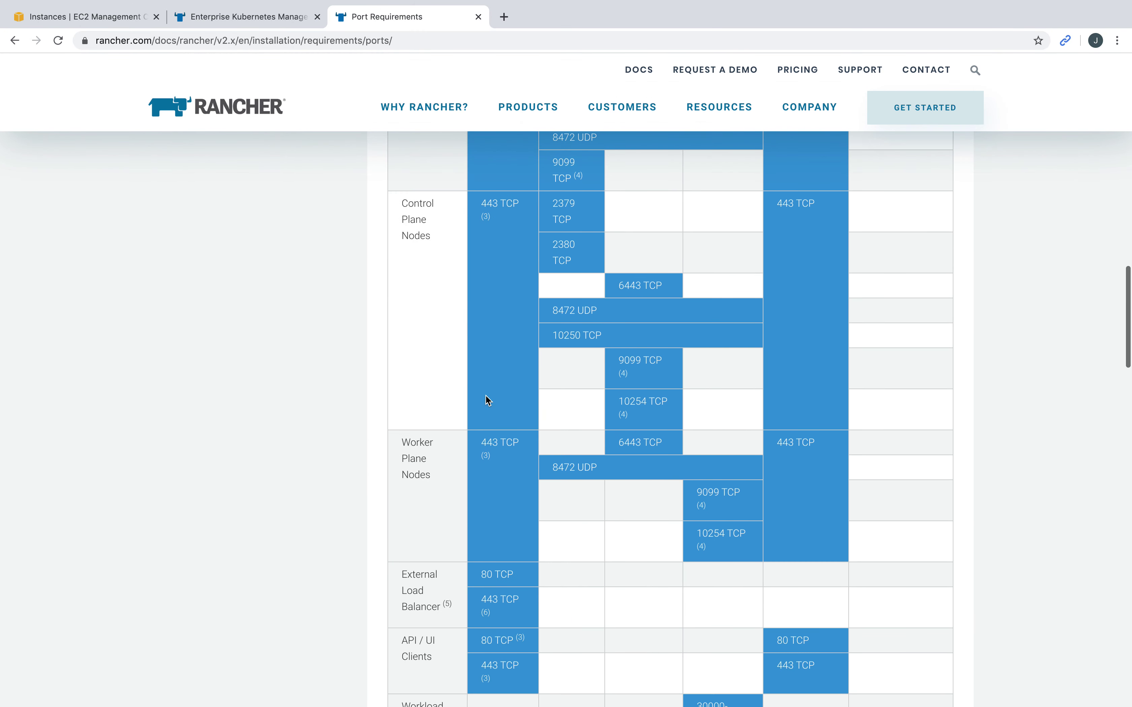
scroll(296, 402, "up", 7)
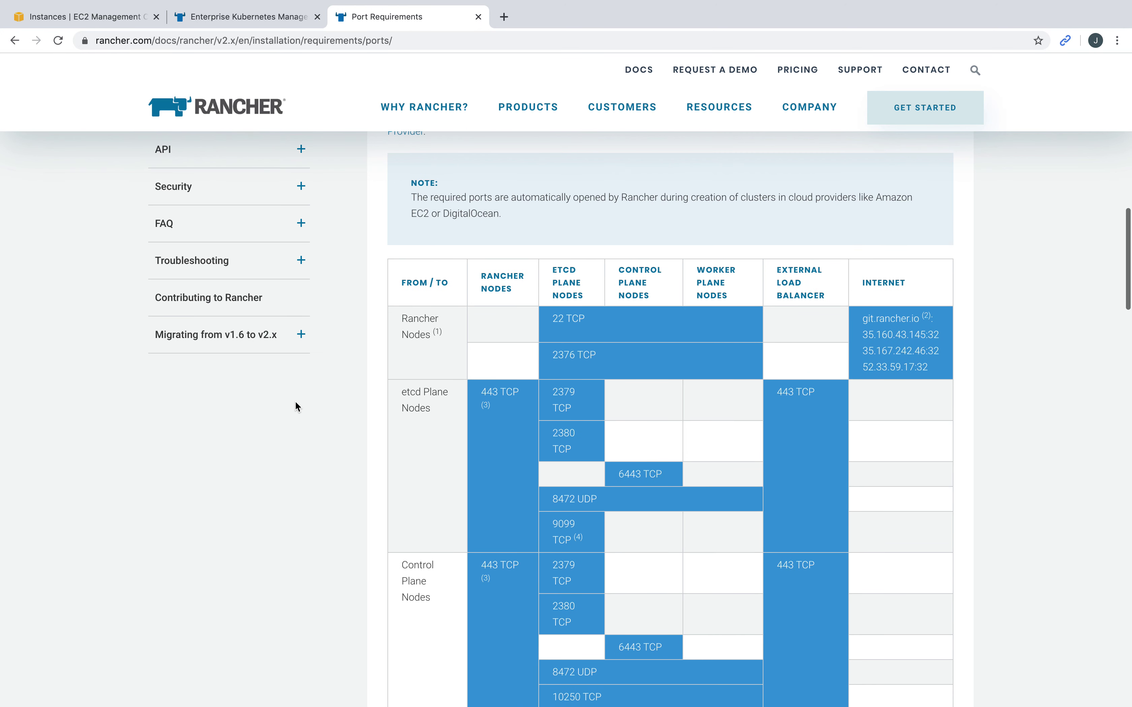
scroll(295, 403, "down", 2)
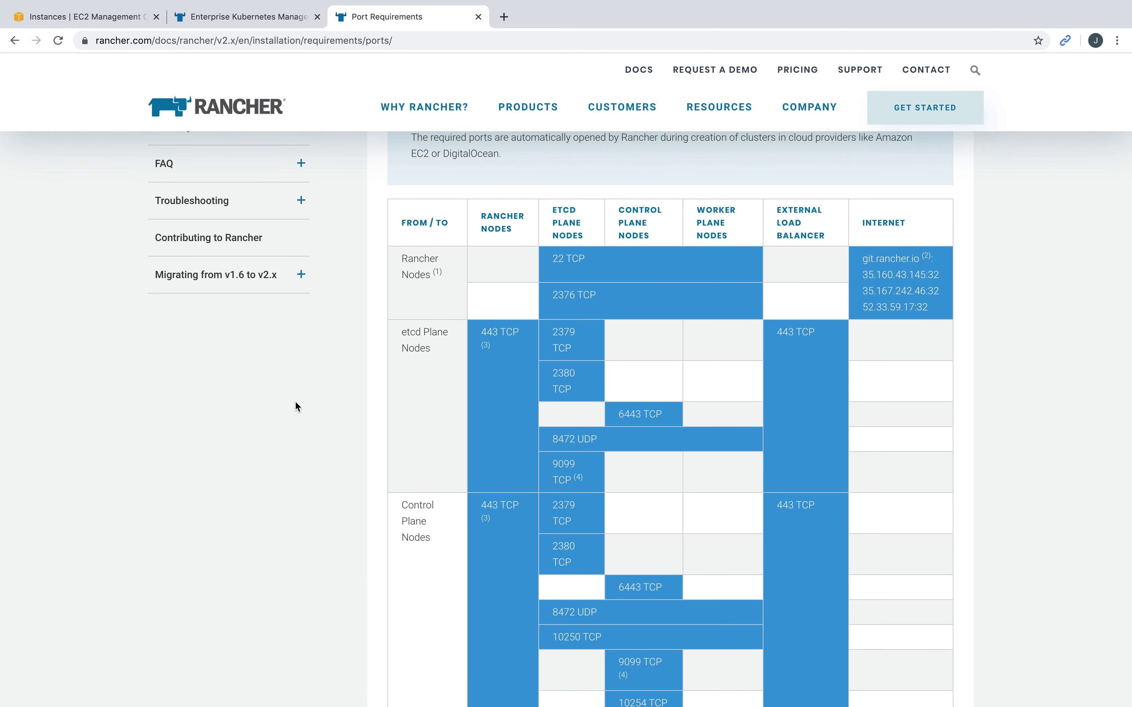
scroll(311, 449, "down", 1)
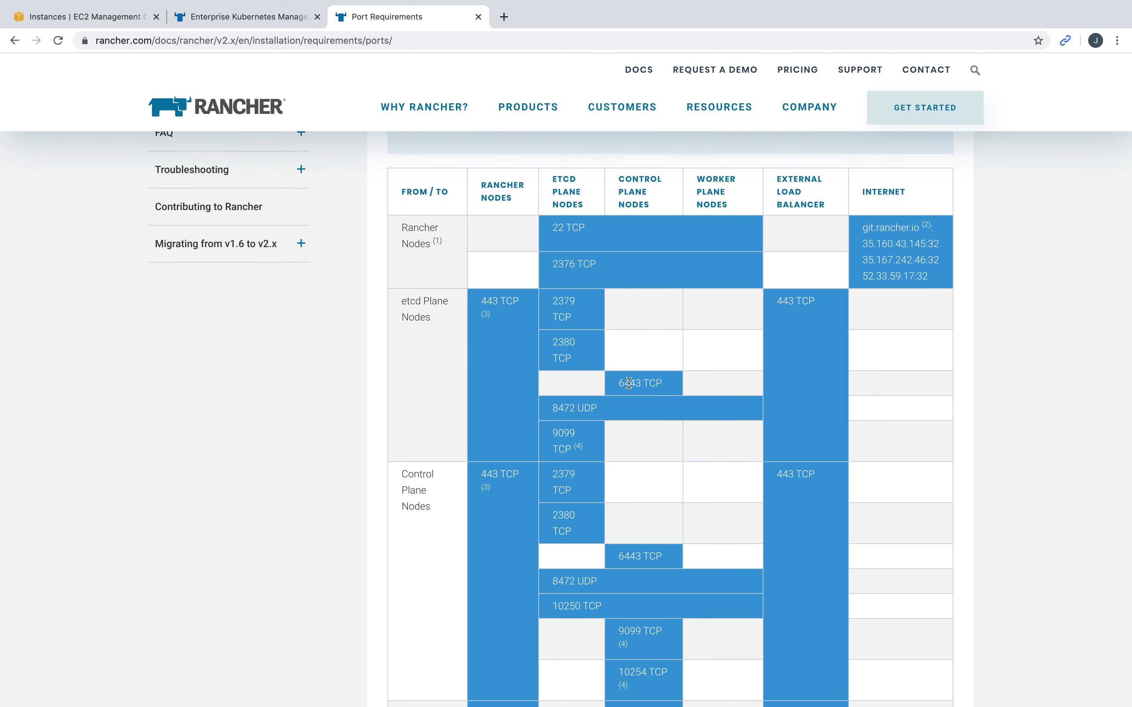
mouse_move(629, 383)
left_click_drag(620, 383, 644, 382)
- Highlight port 443 for the load balancer and Rancher nodes, and 6443 for etcd
scroll(798, 247, "up", 1)
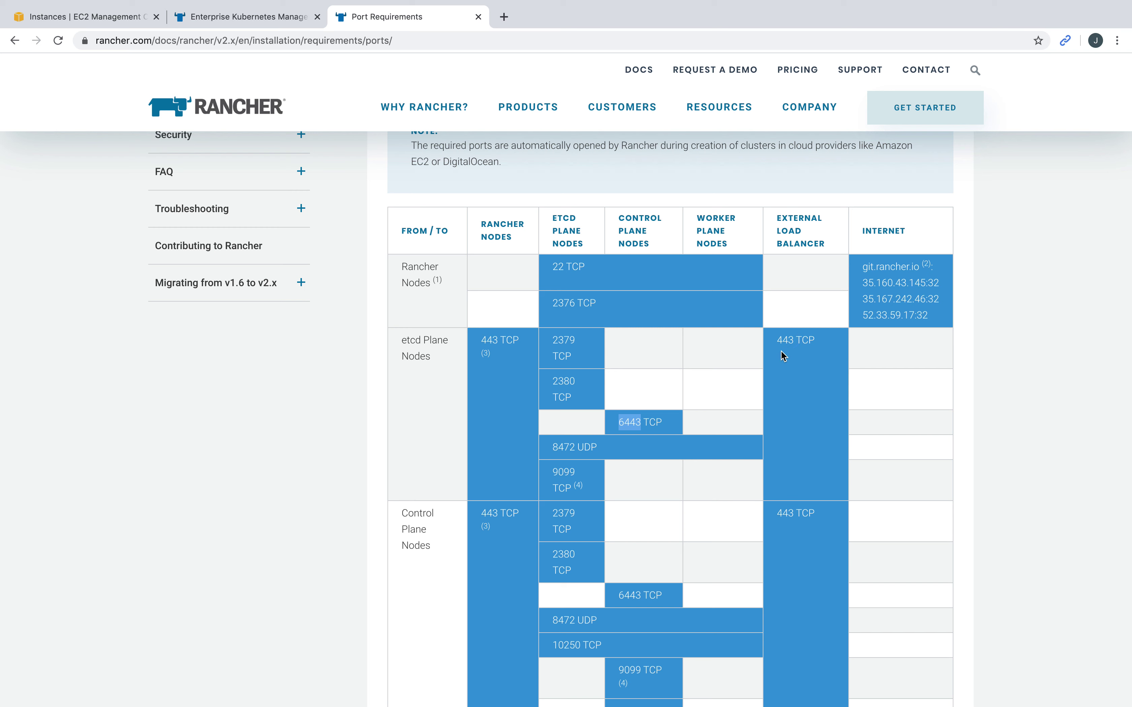
mouse_move(777, 340)
left_click_drag(777, 340, 790, 340)
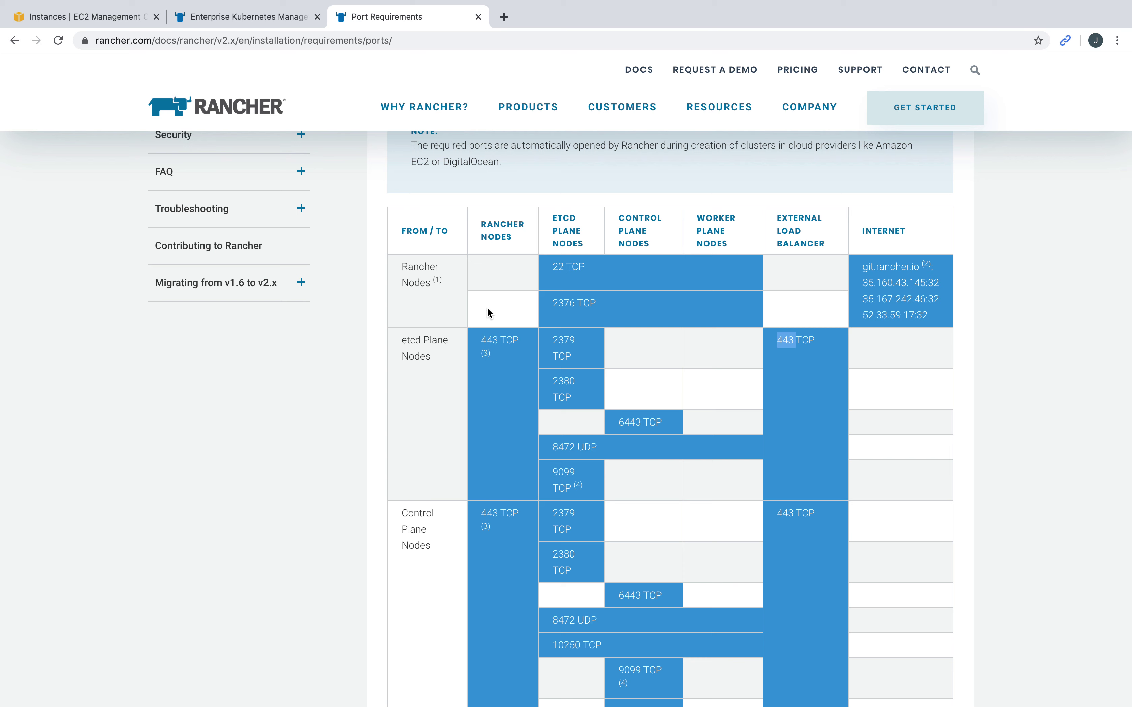
mouse_move(485, 340)
left_mouse_down()
mouse_move(510, 340)
mouse_move(499, 341)
left_mouse_up()
double_click(628, 422)
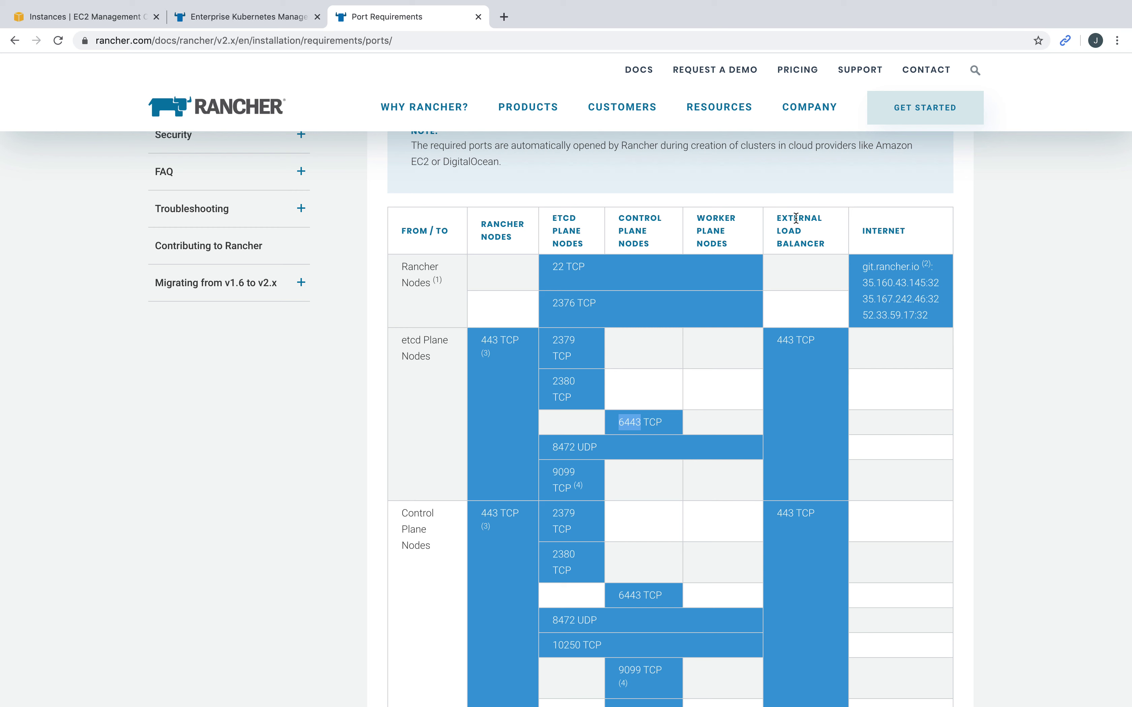
left_click_drag(778, 341, 816, 340)
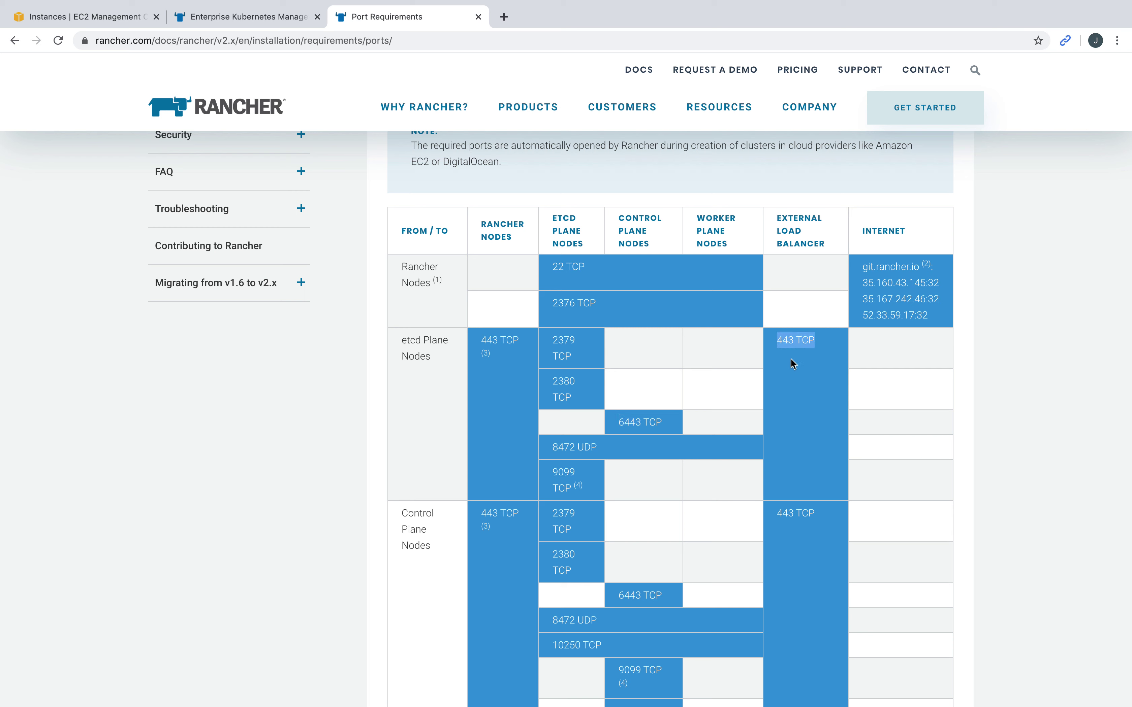
double_click(787, 344)
- Show the inbound rules of the worker instance's kubernetes security group
left_click(96, 16)
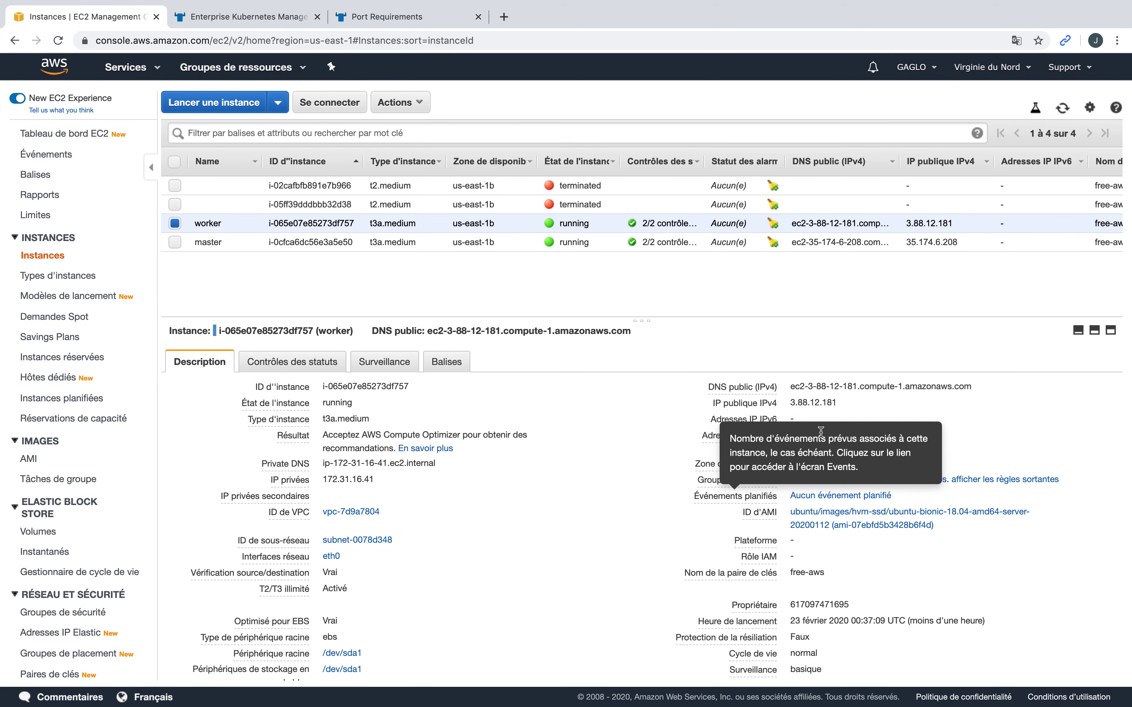
left_click(828, 479)
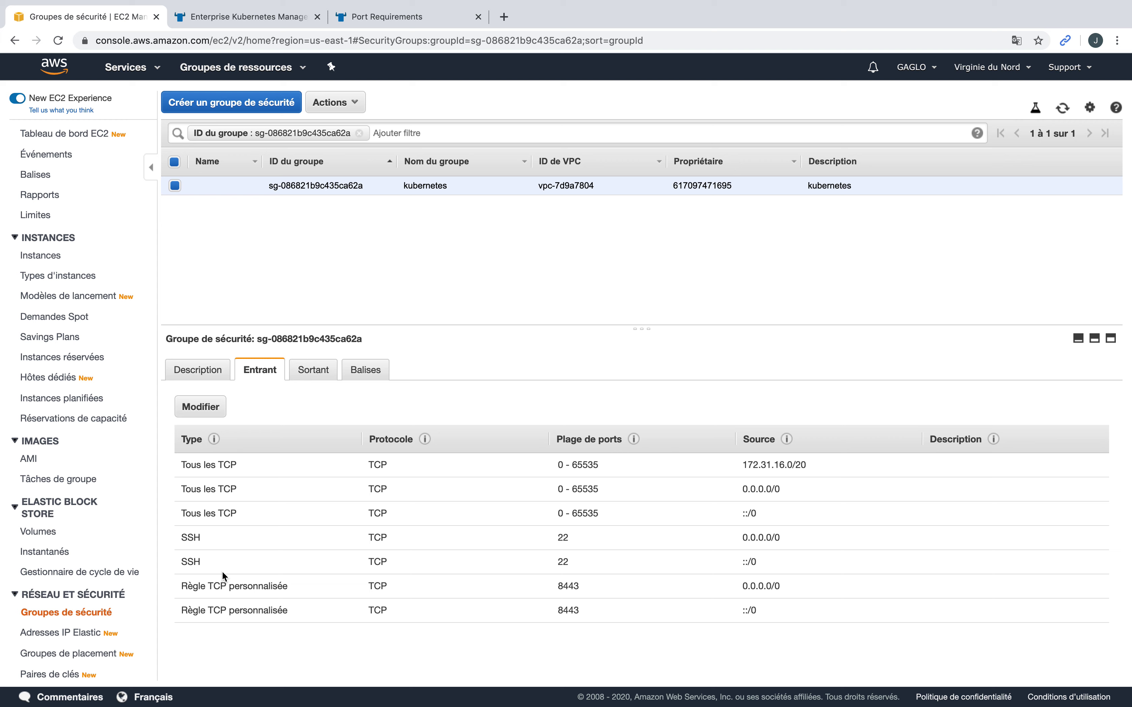
left_click(211, 416)
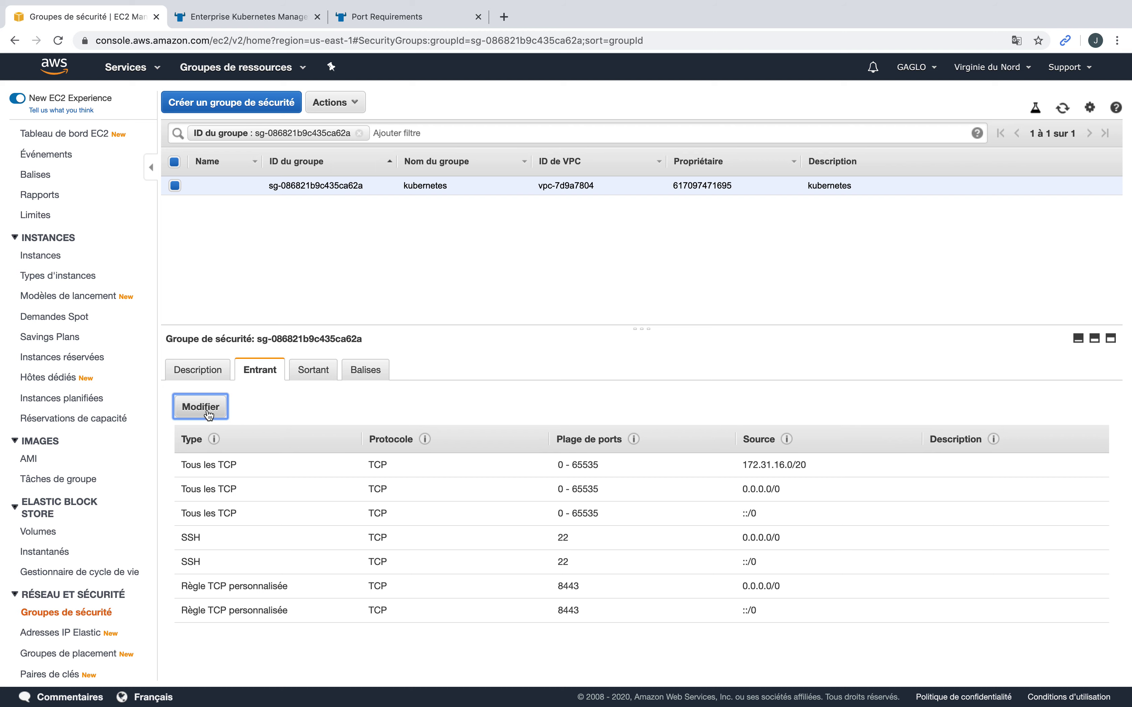
- Add a custom TCP inbound rule for port 6443 from anywhere and save it
left_click(253, 462)
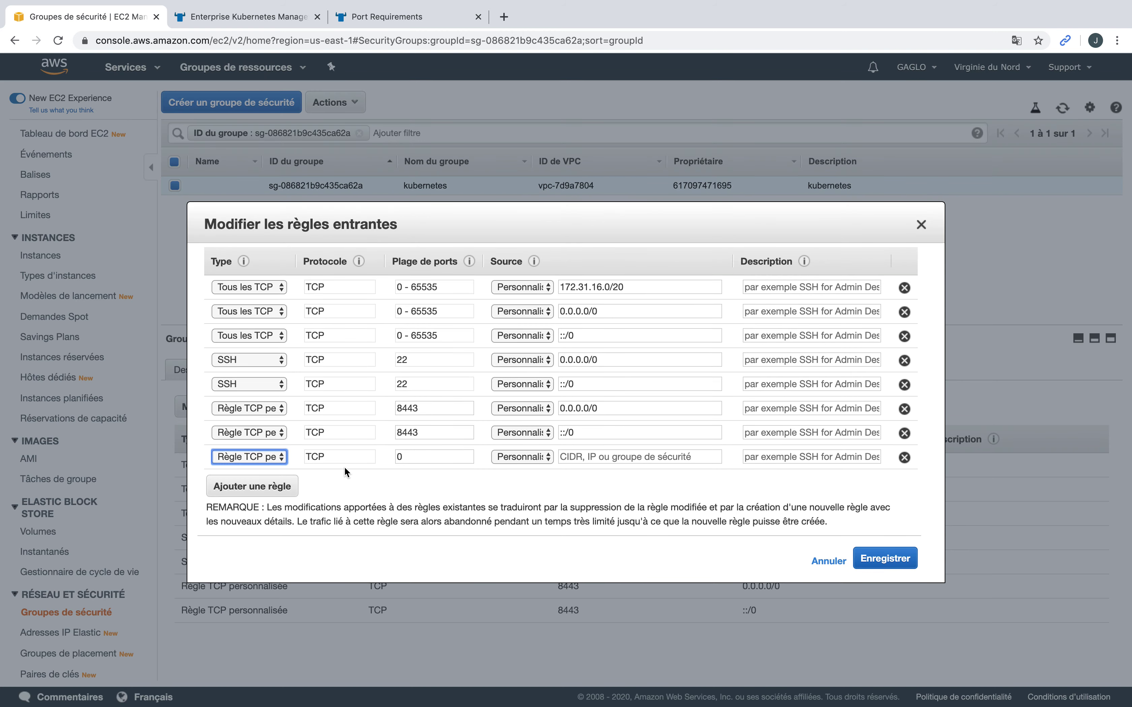
left_click(281, 457)
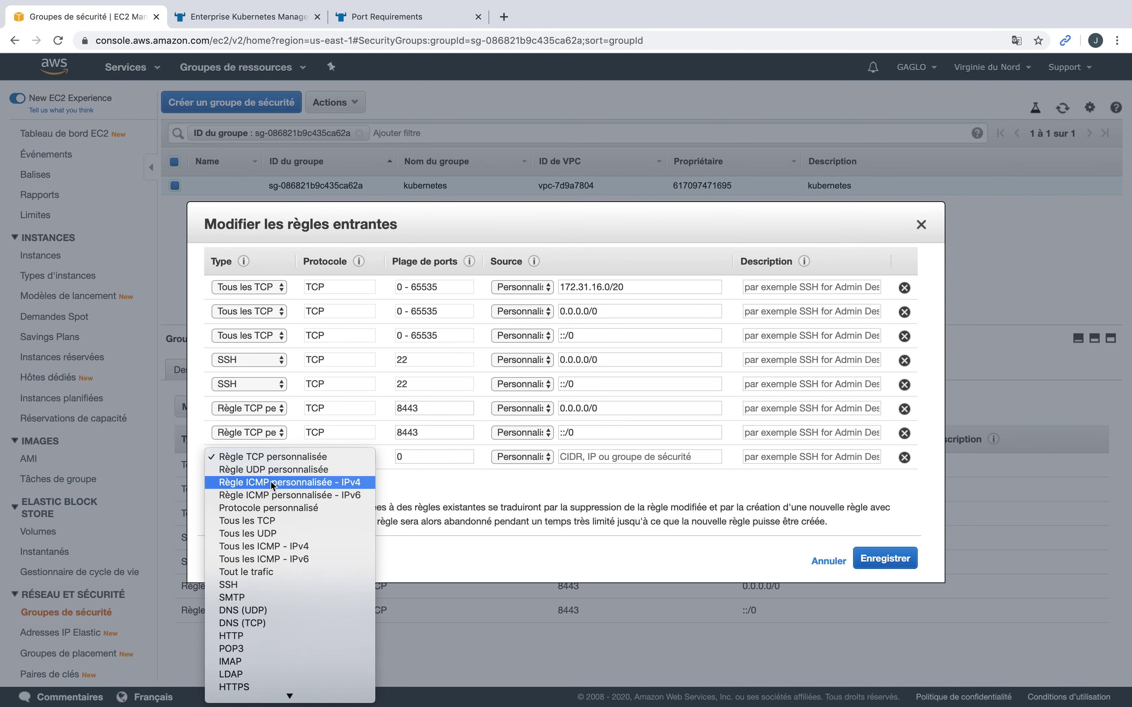
left_click(284, 521)
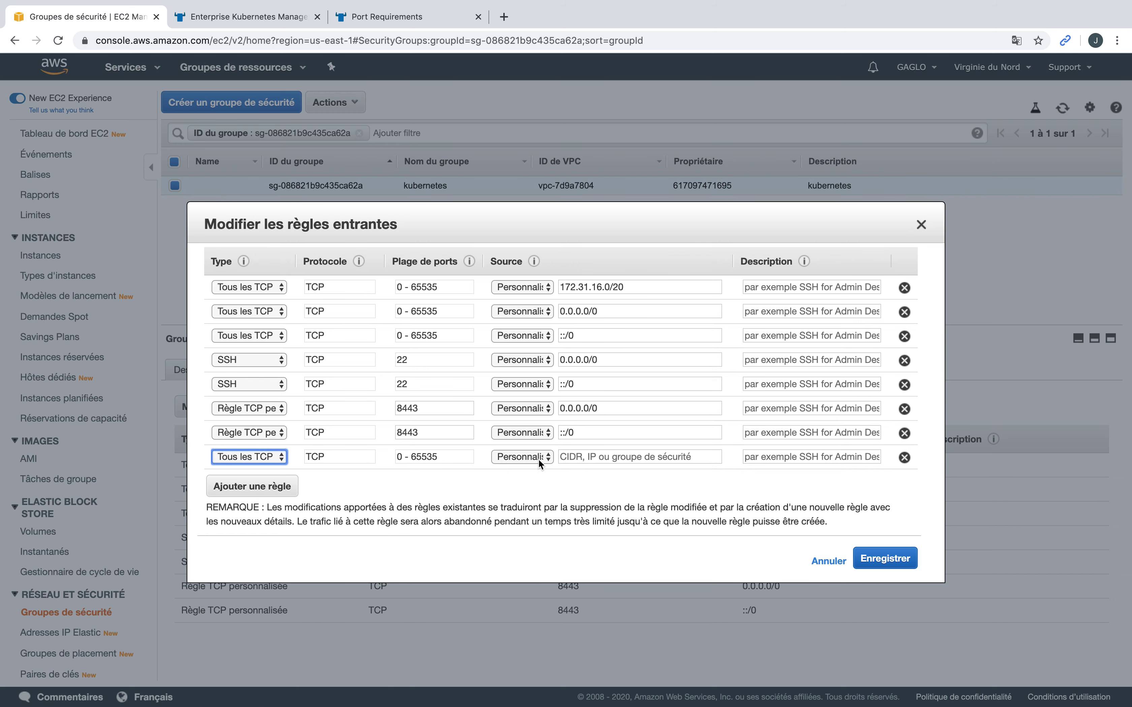
left_click(279, 458)
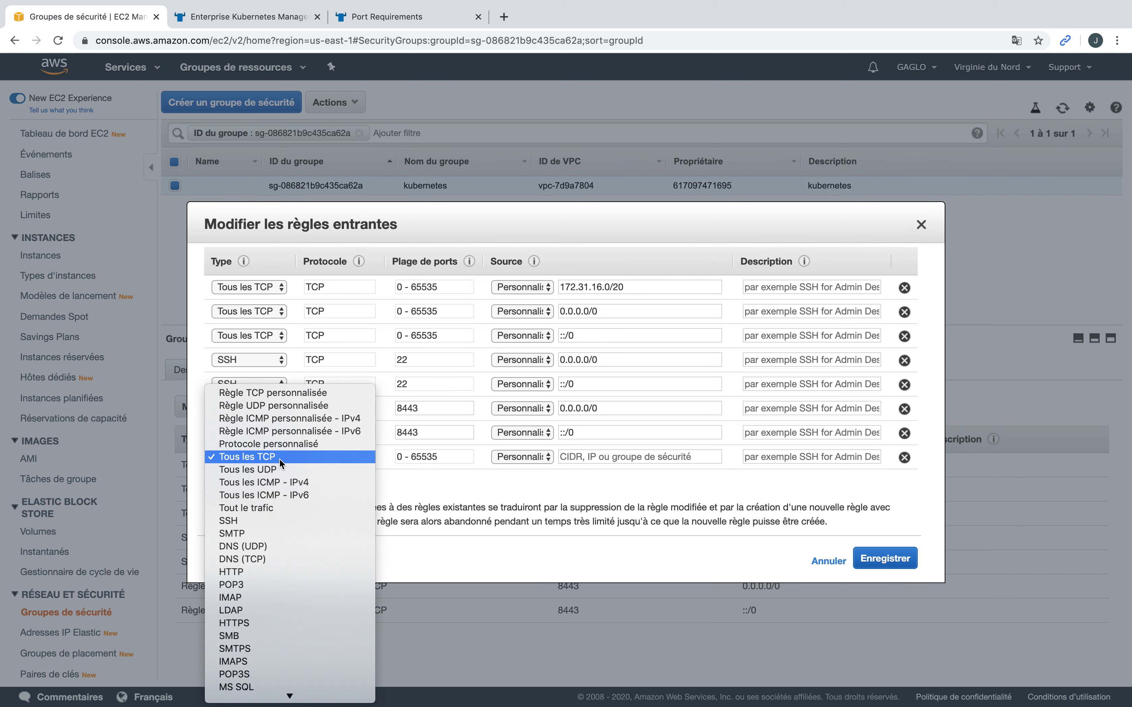
left_click(297, 395)
left_click(424, 457)
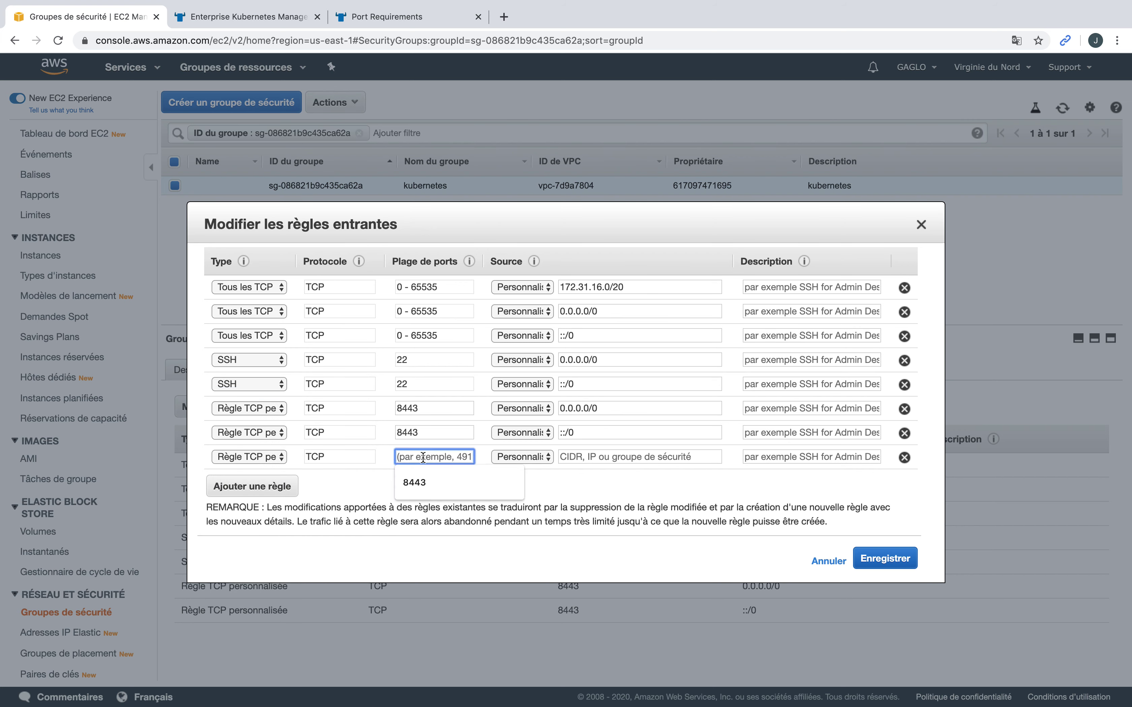
type("6443")
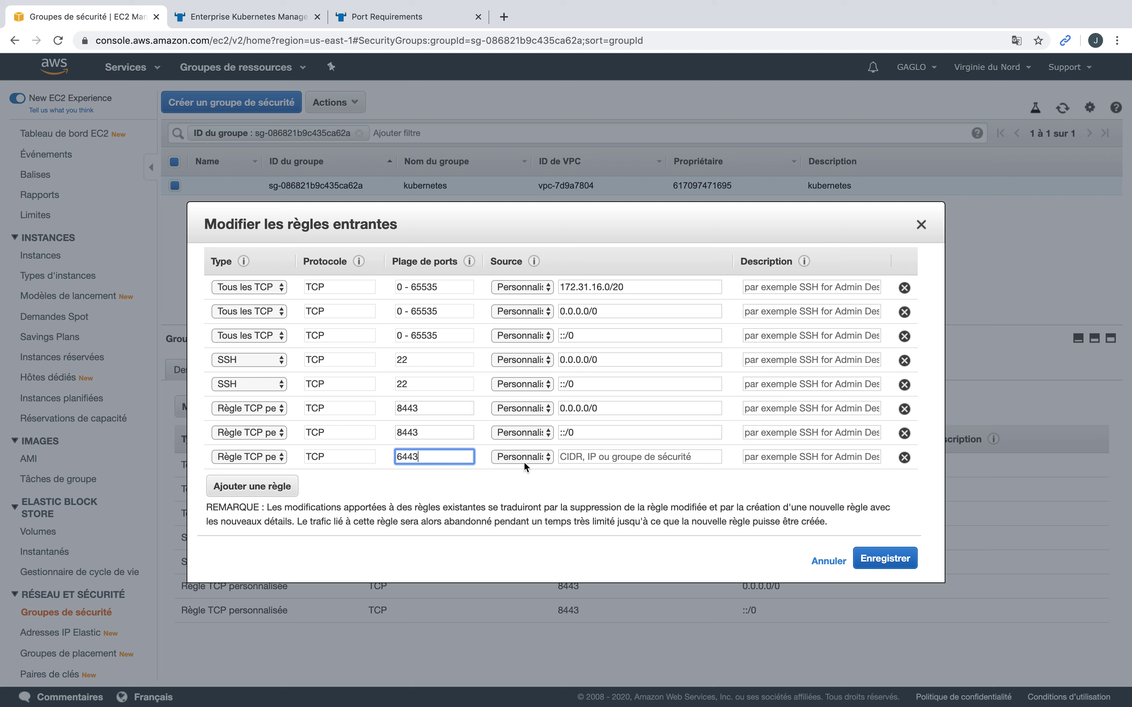
left_click(523, 462)
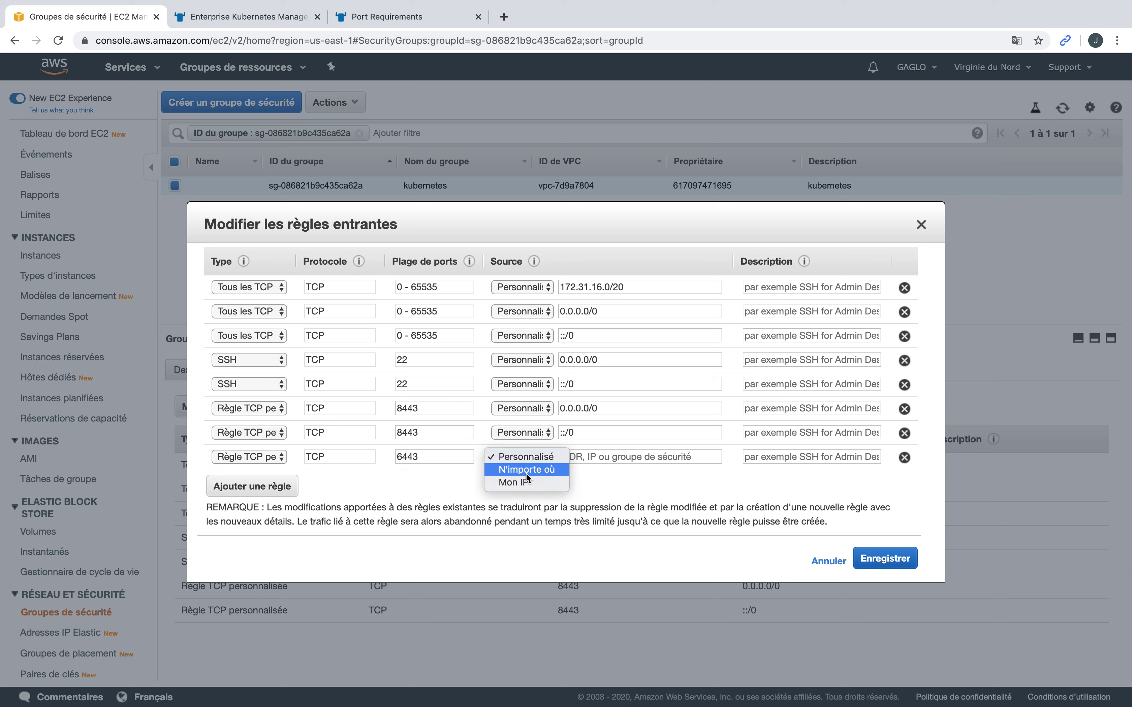
left_click(549, 471)
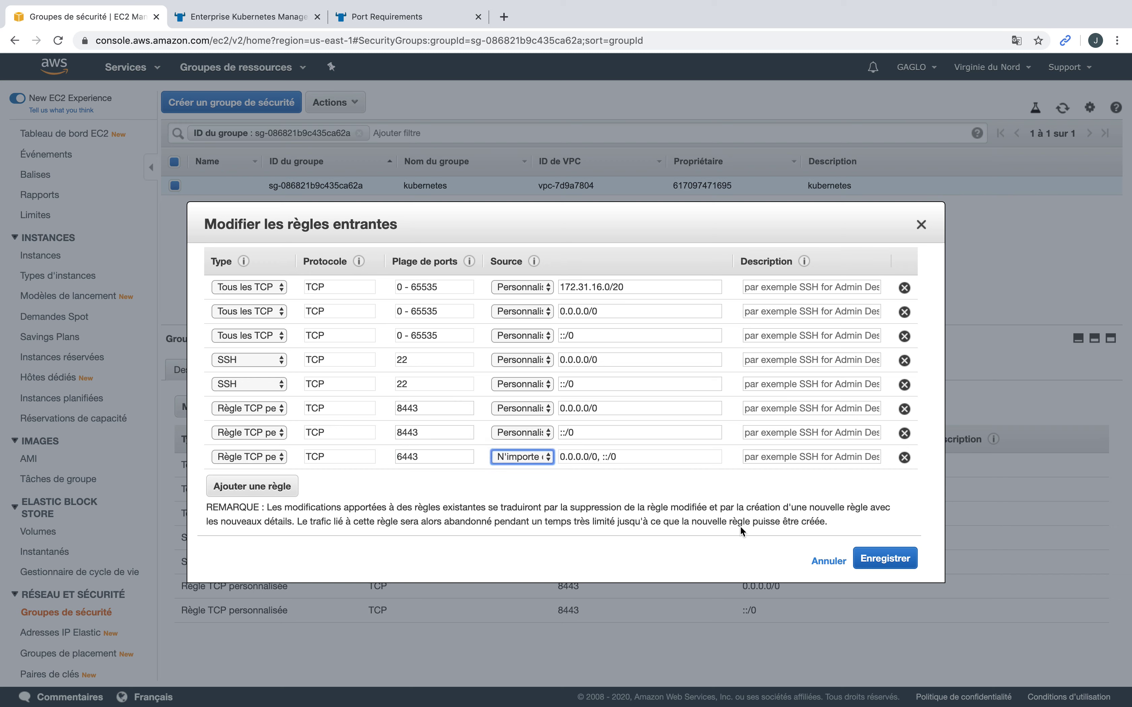
left_click(897, 561)
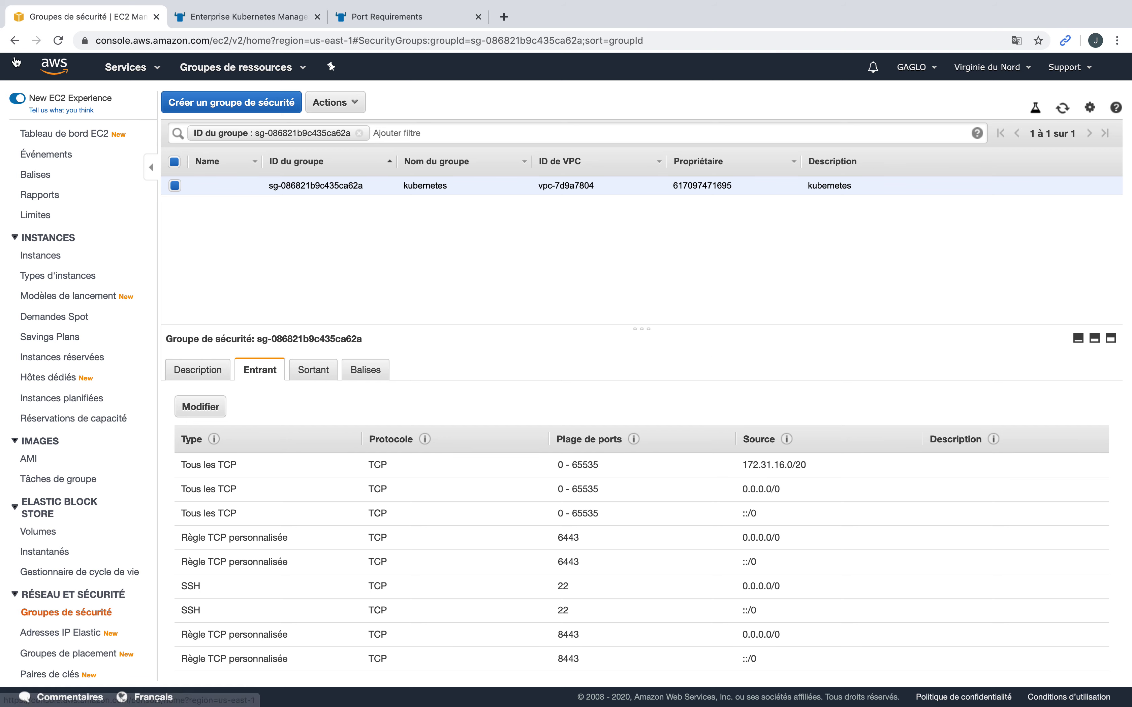
left_click(14, 41)
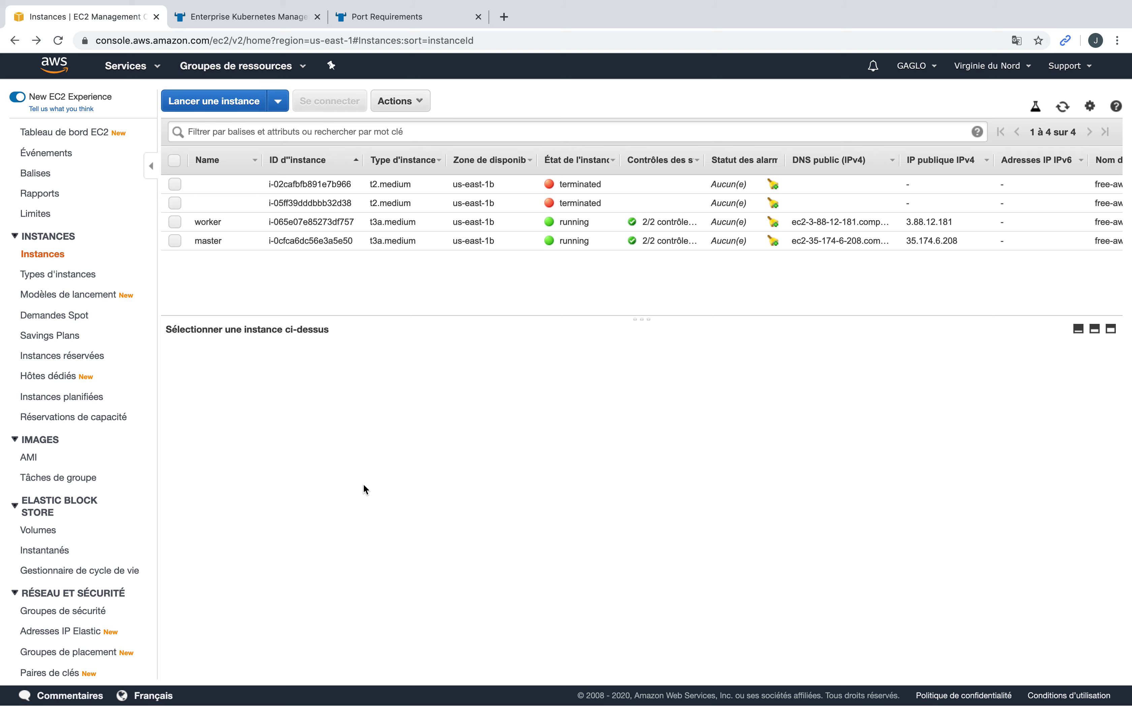
left_click(303, 242)
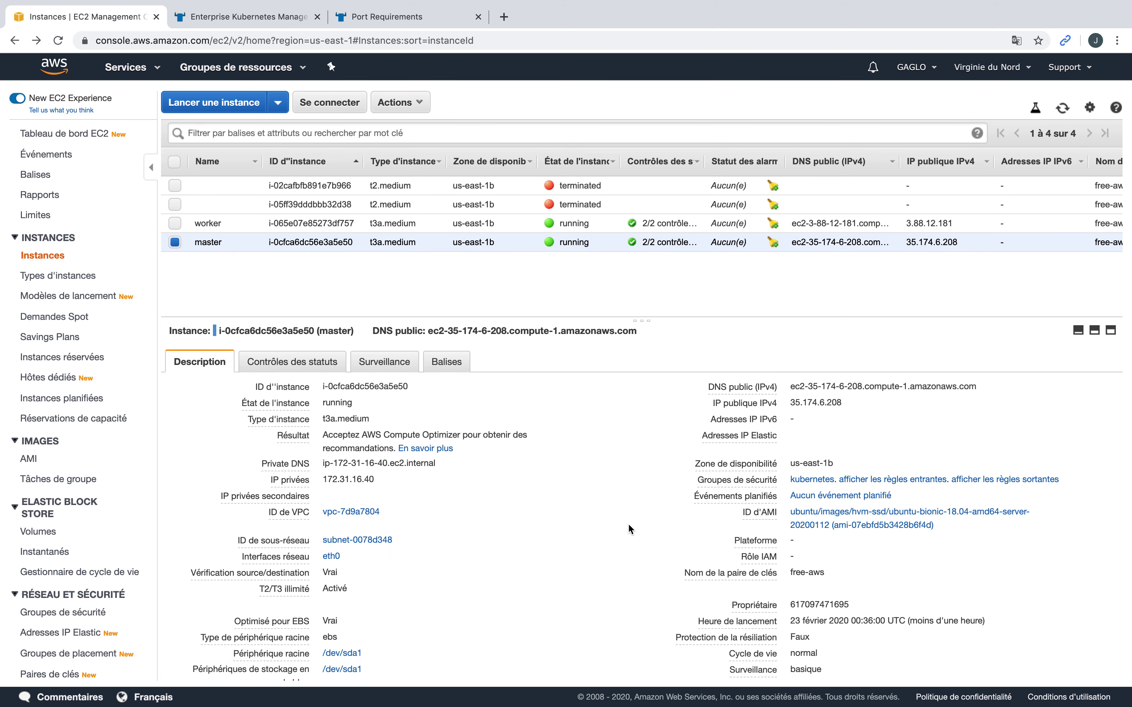
left_click(909, 481)
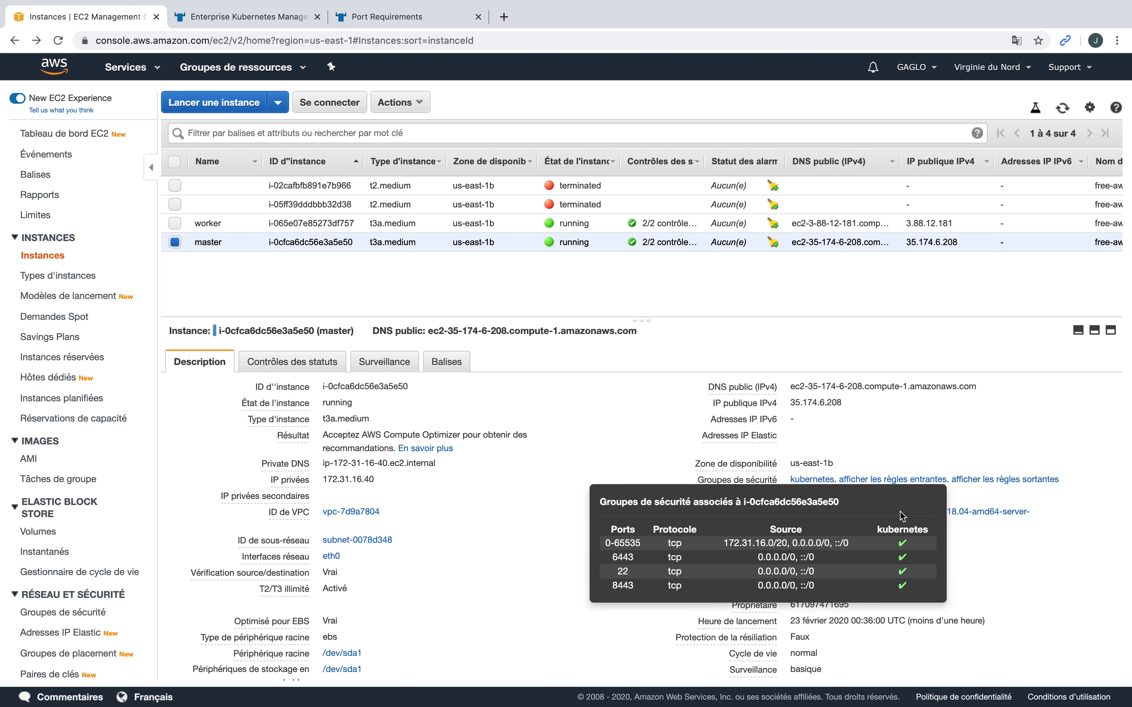
triple_click(734, 544)
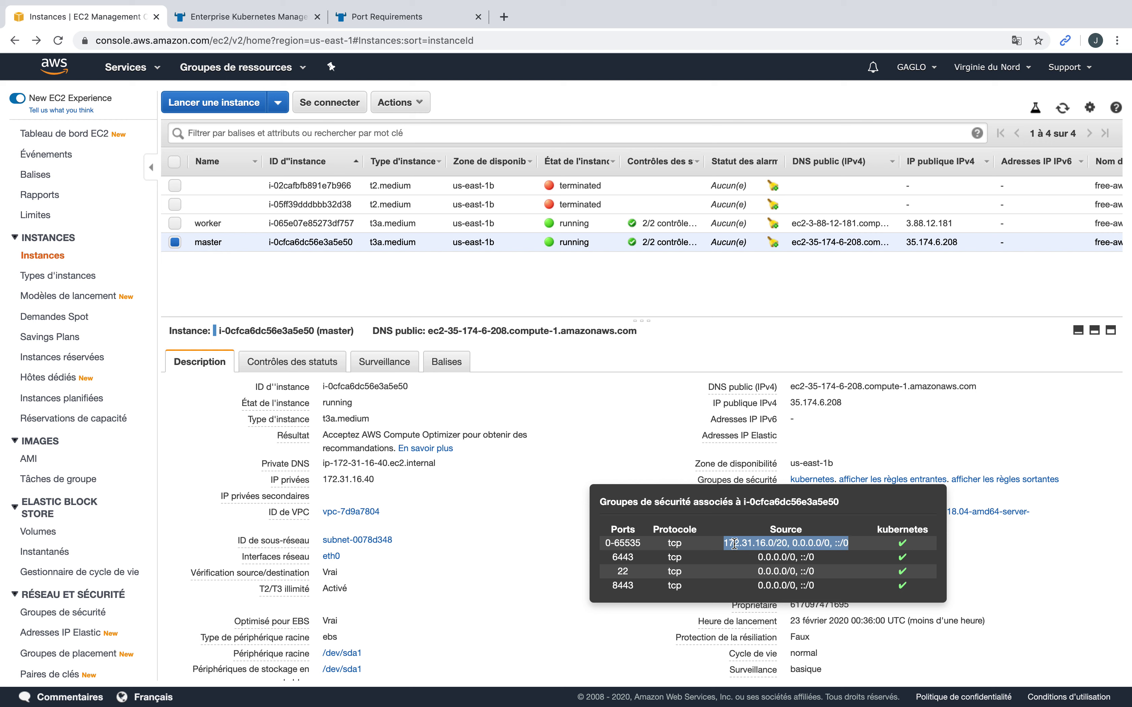
left_click(695, 562)
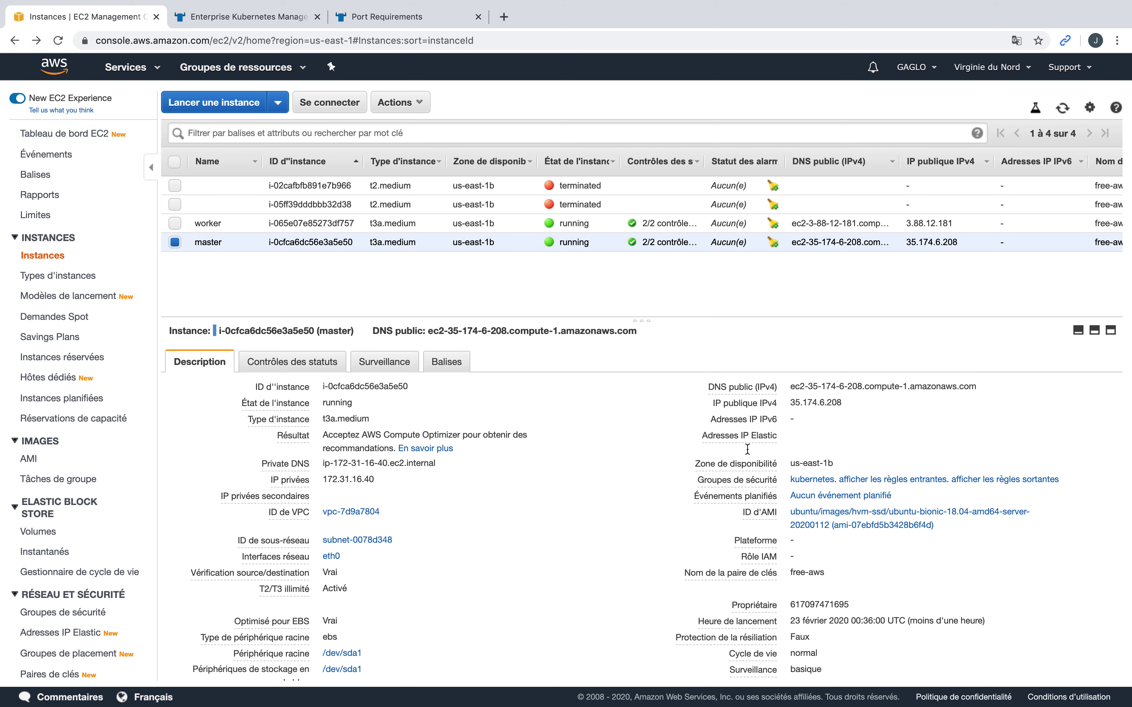
left_click(814, 480)
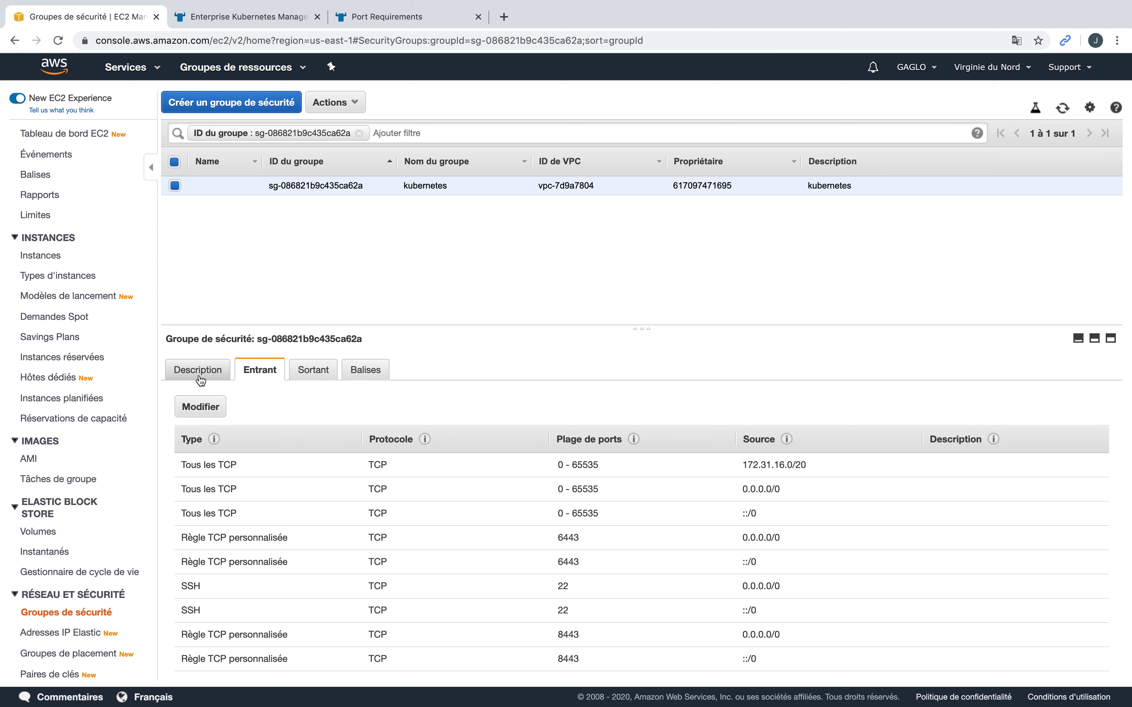
- Add an HTTPS inbound rule (port 443) from anywhere and save the rules
left_click(201, 408)
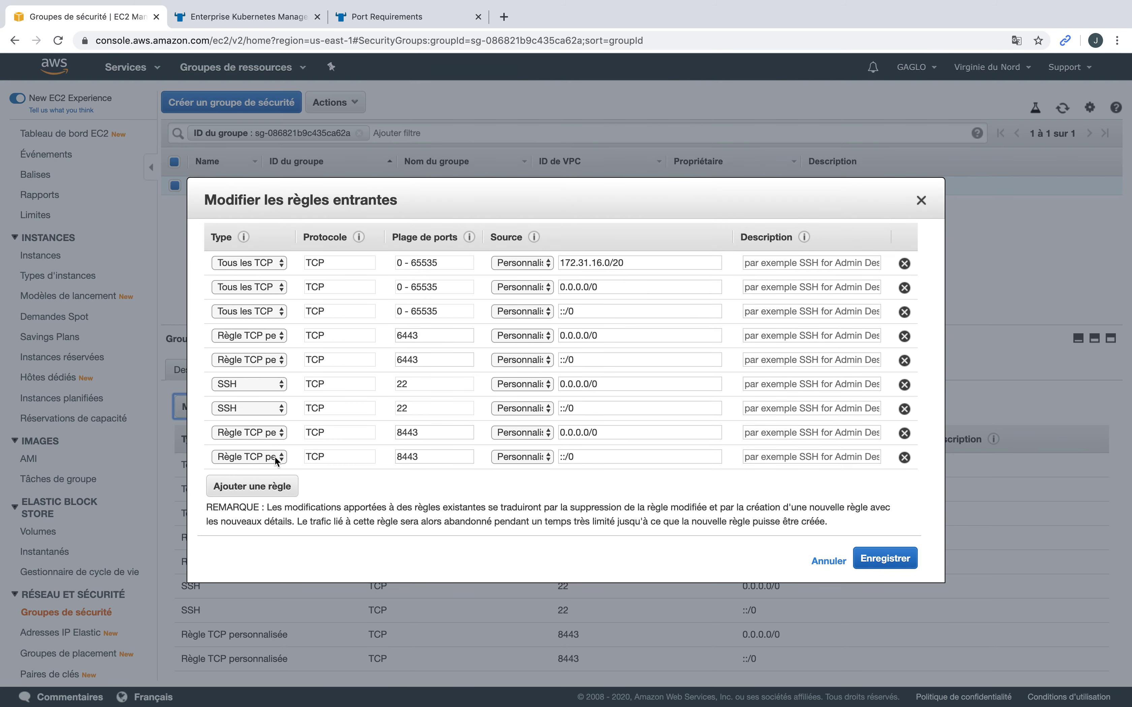
left_click(270, 487)
left_click(280, 482)
scroll(300, 662, "down", 3)
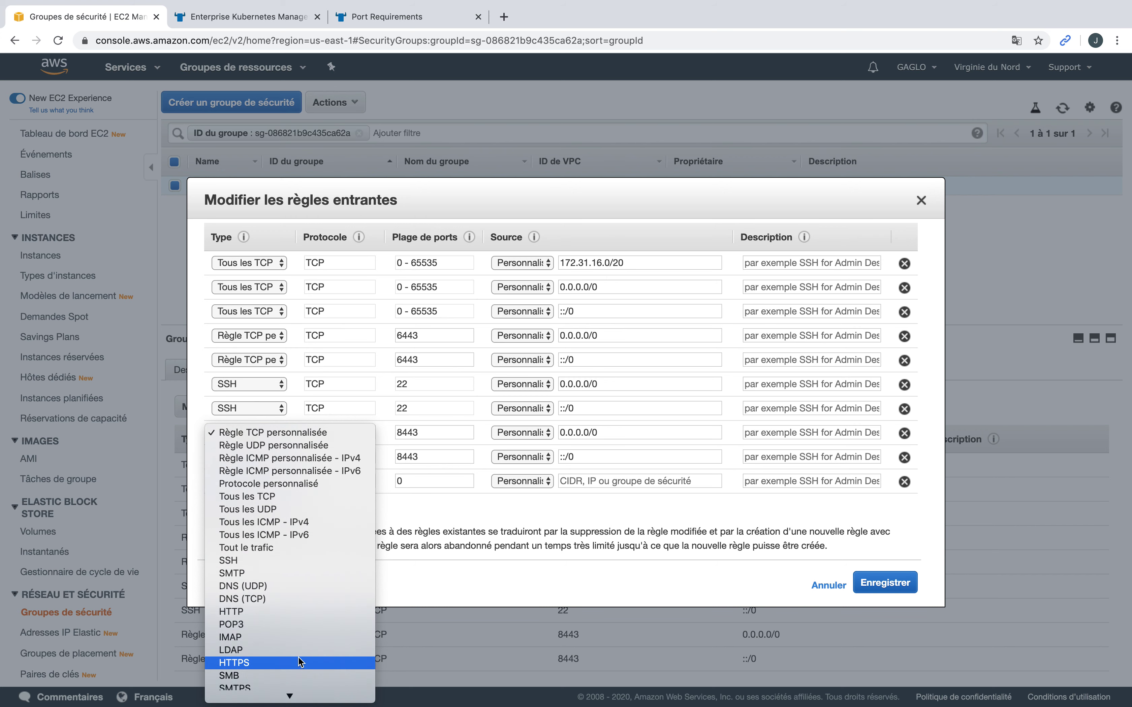
scroll(279, 552, "down", 3)
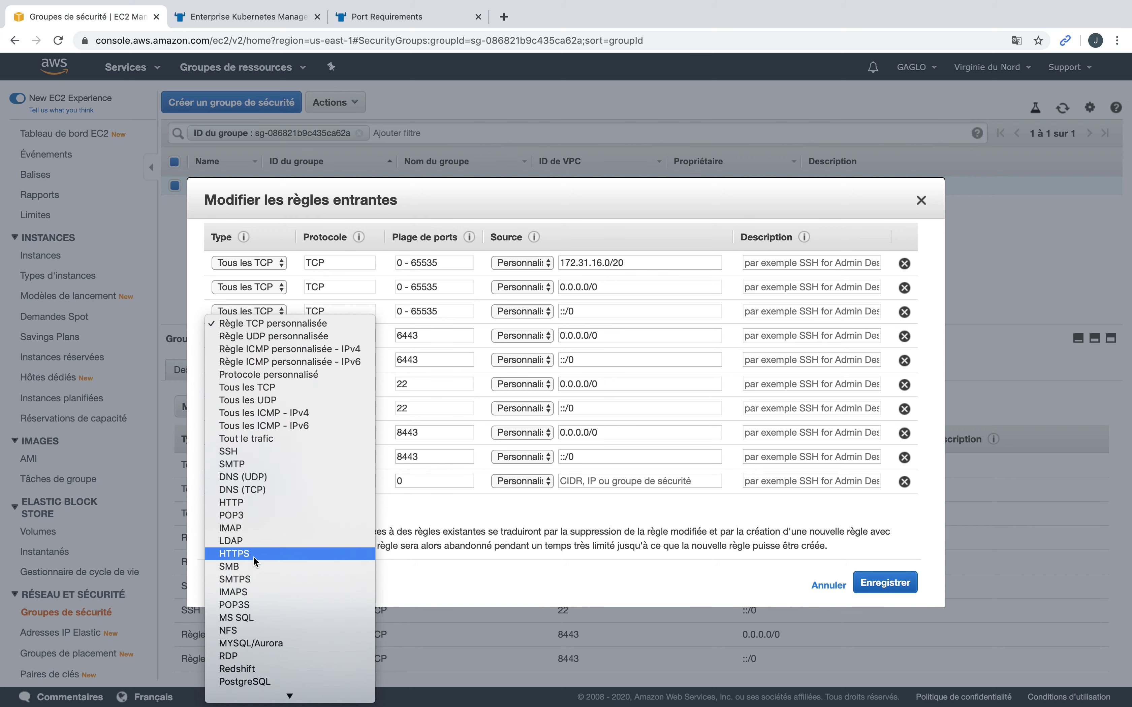
left_click(253, 556)
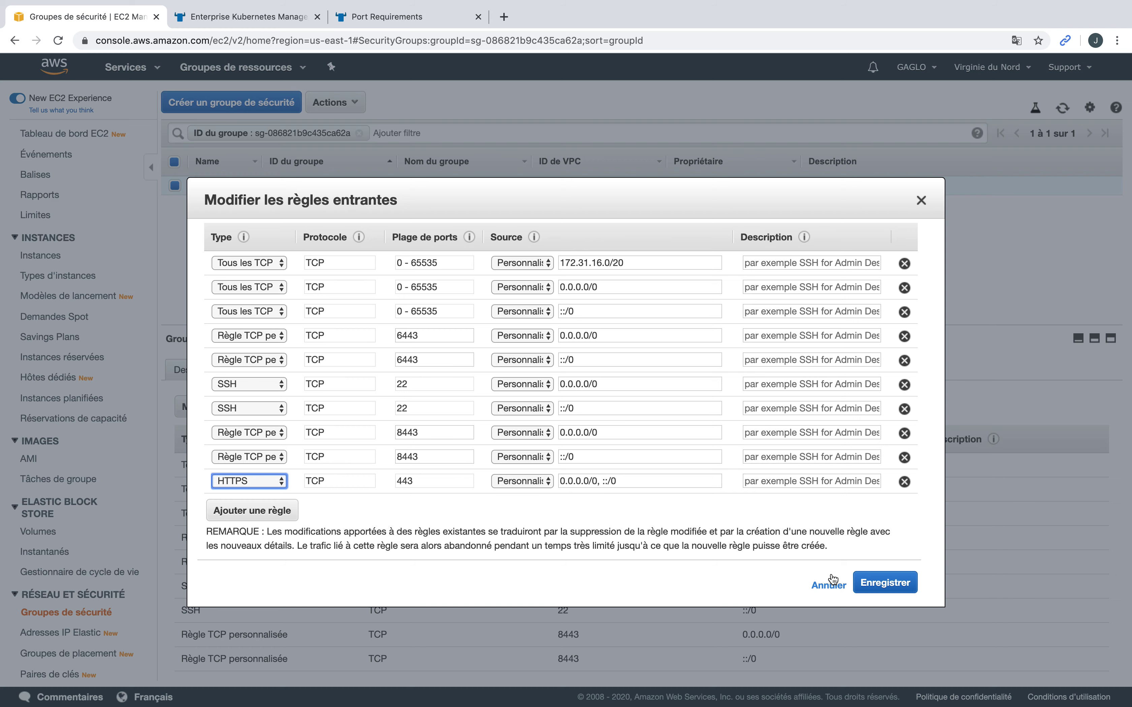
left_click(878, 585)
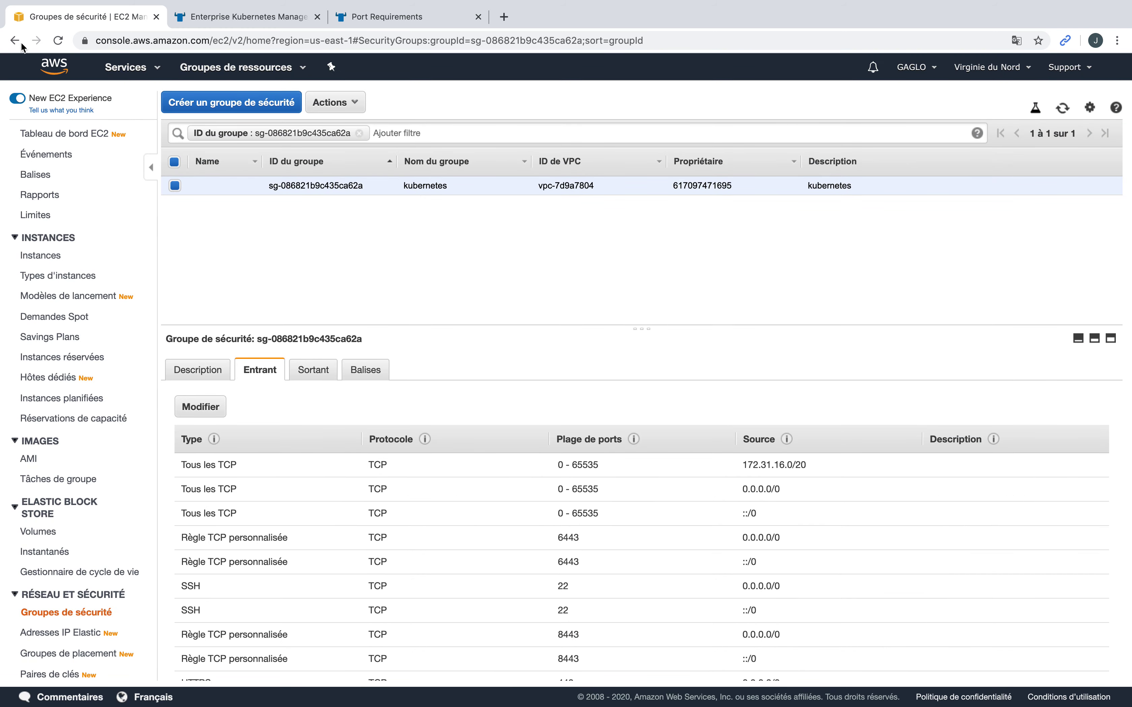
- Check that the master instance's inbound rules now include port 443
left_click(21, 43)
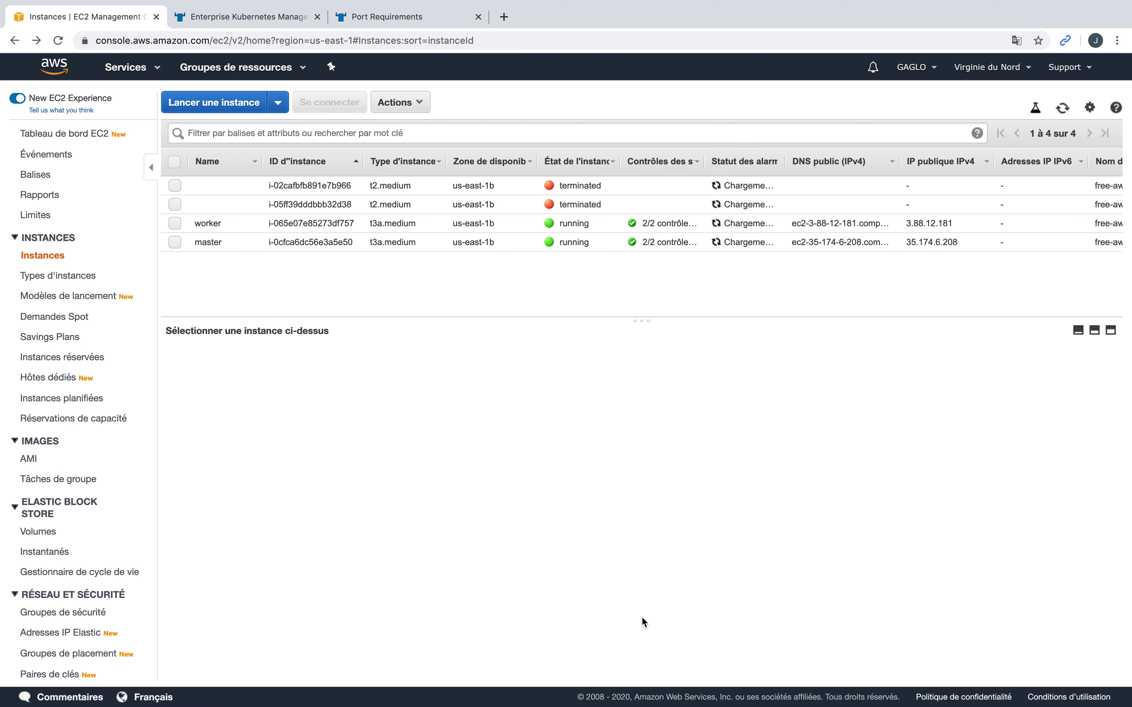
left_click(323, 238)
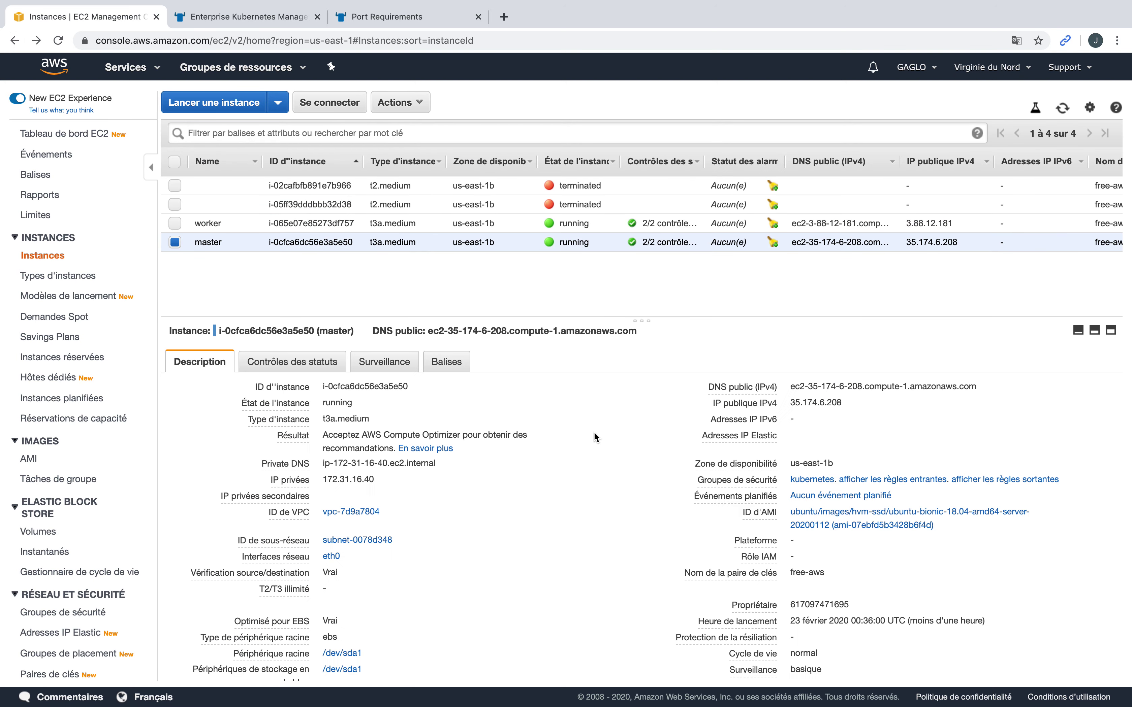
left_click(871, 480)
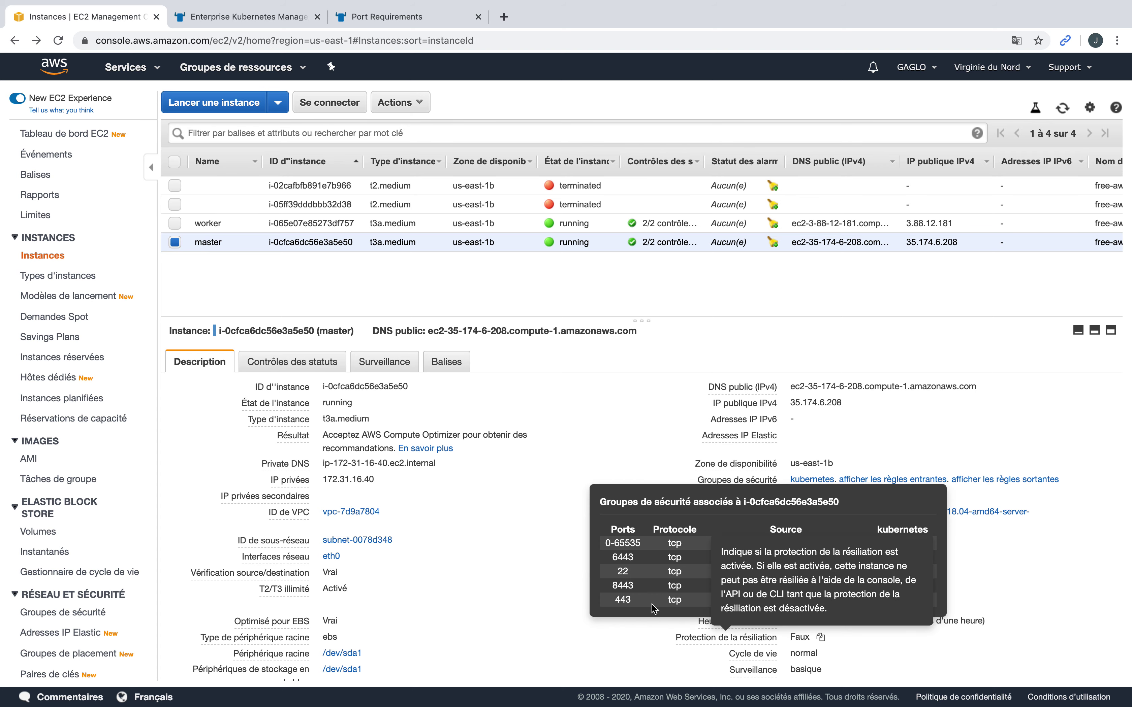
- Clear both the left and right SSH terminal sessions with Ctrl+L
key("ctrl+Right")
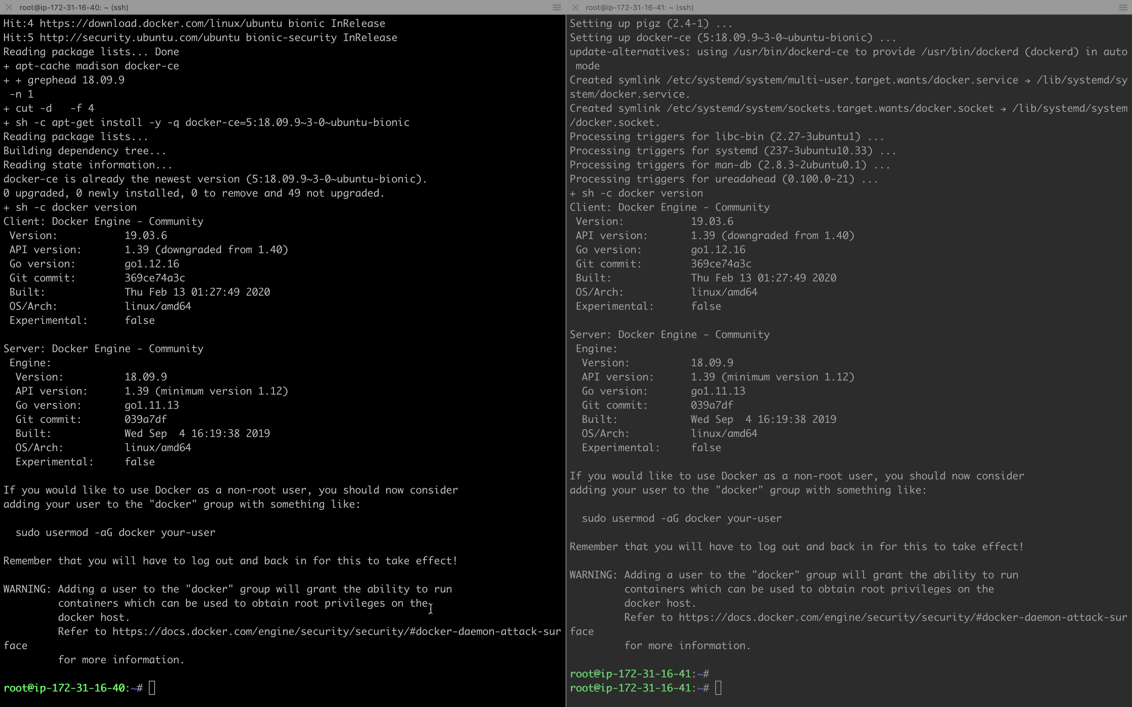
key("ctrl+l")
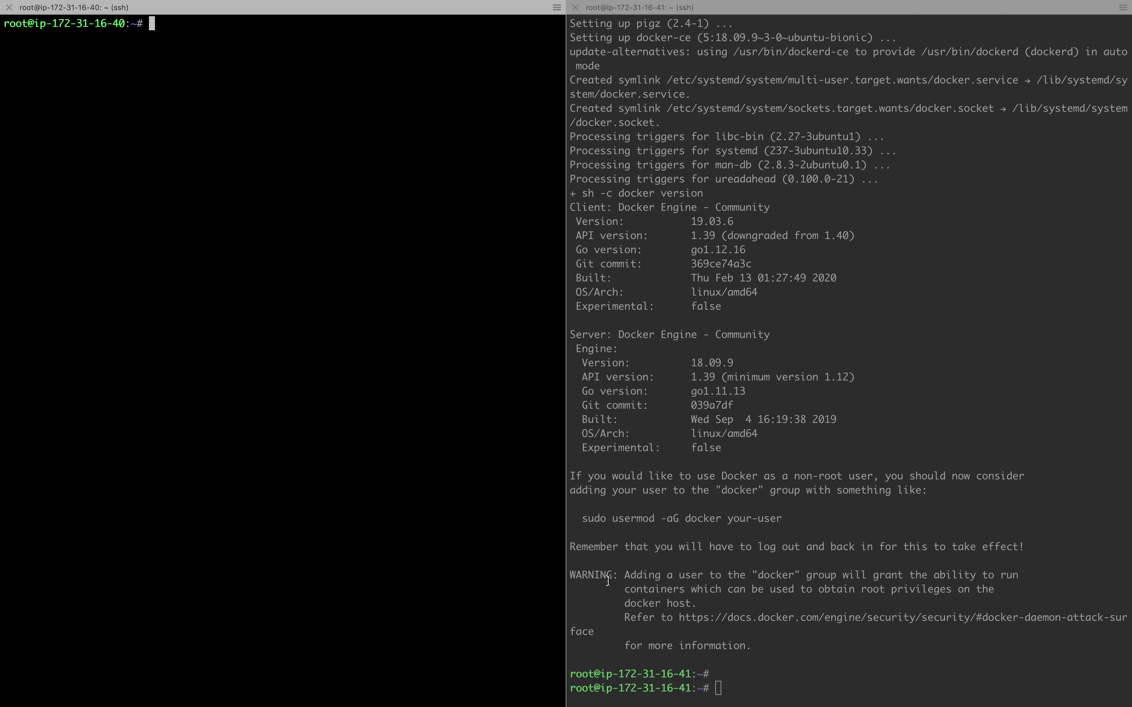
left_click(815, 659)
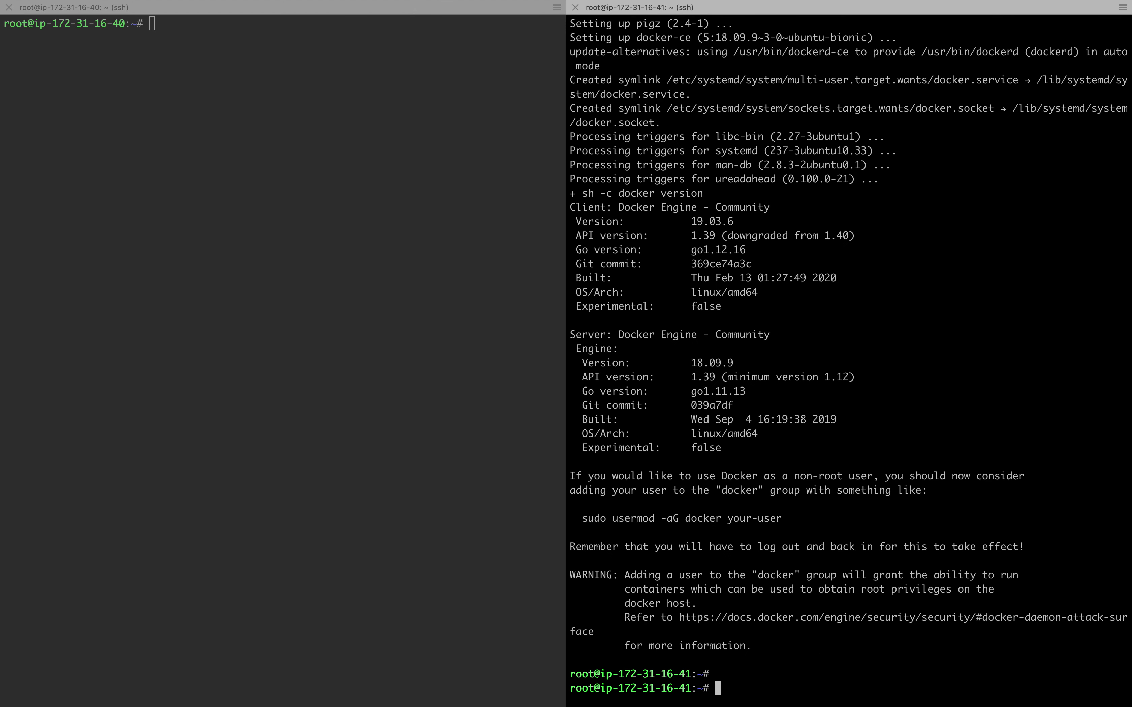
key("ctrl+l")
- Return to the EC2 console desktop and bring up TextEdit
key("ctrl+Left")
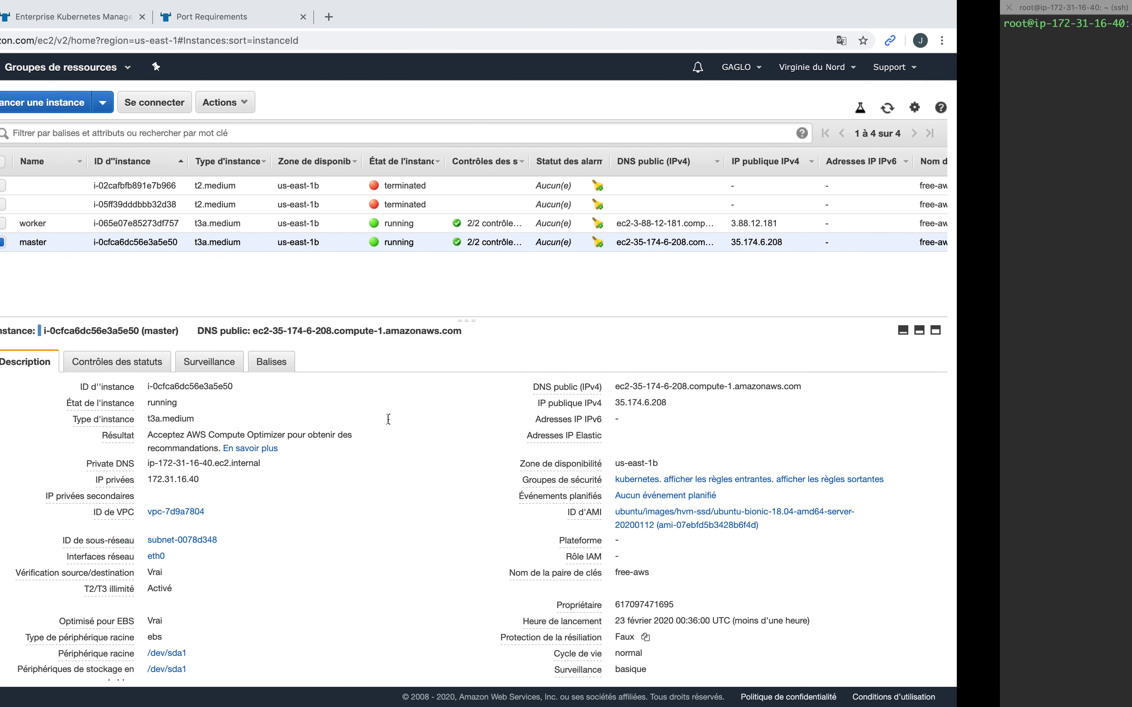
mouse_move(288, 705)
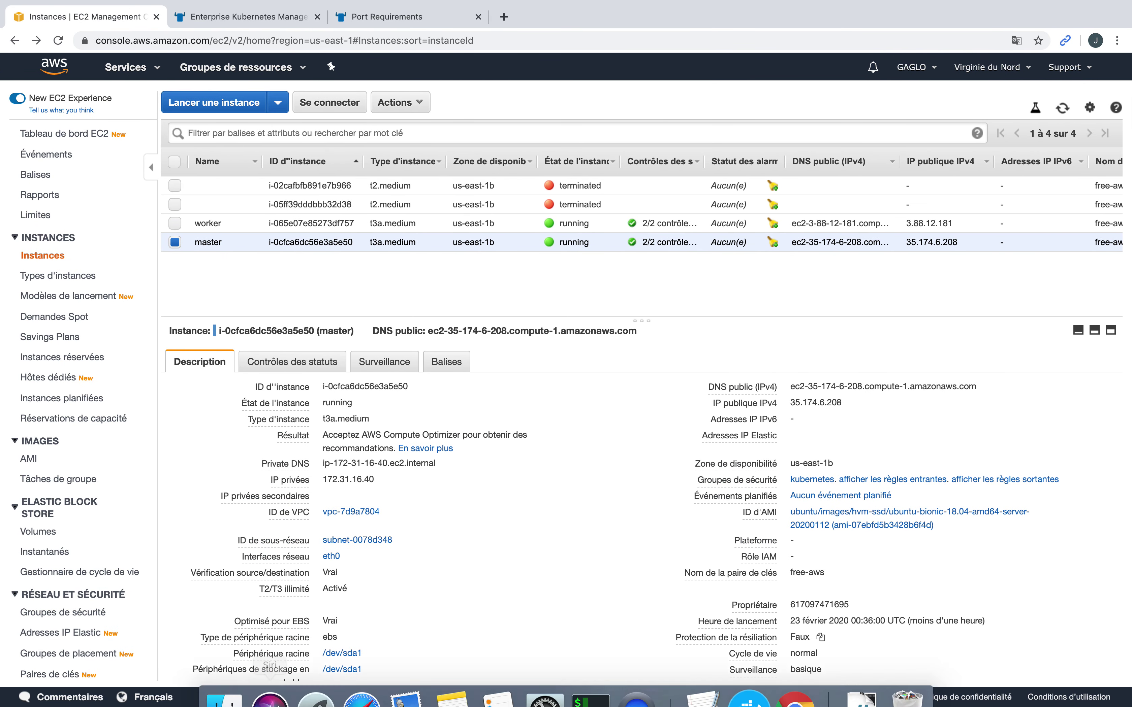
left_click(704, 687)
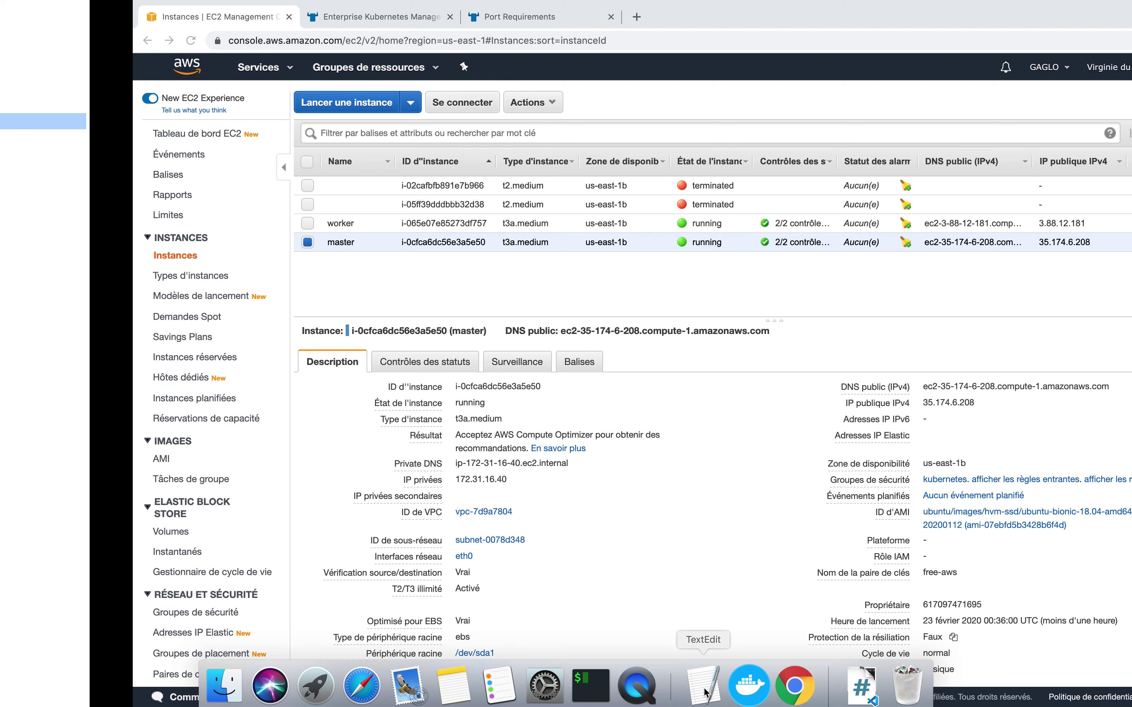
- Move the docker run -p 8443:443 rancher/rancher:latest line under step 3's URL, then copy that URL
left_click(354, 321)
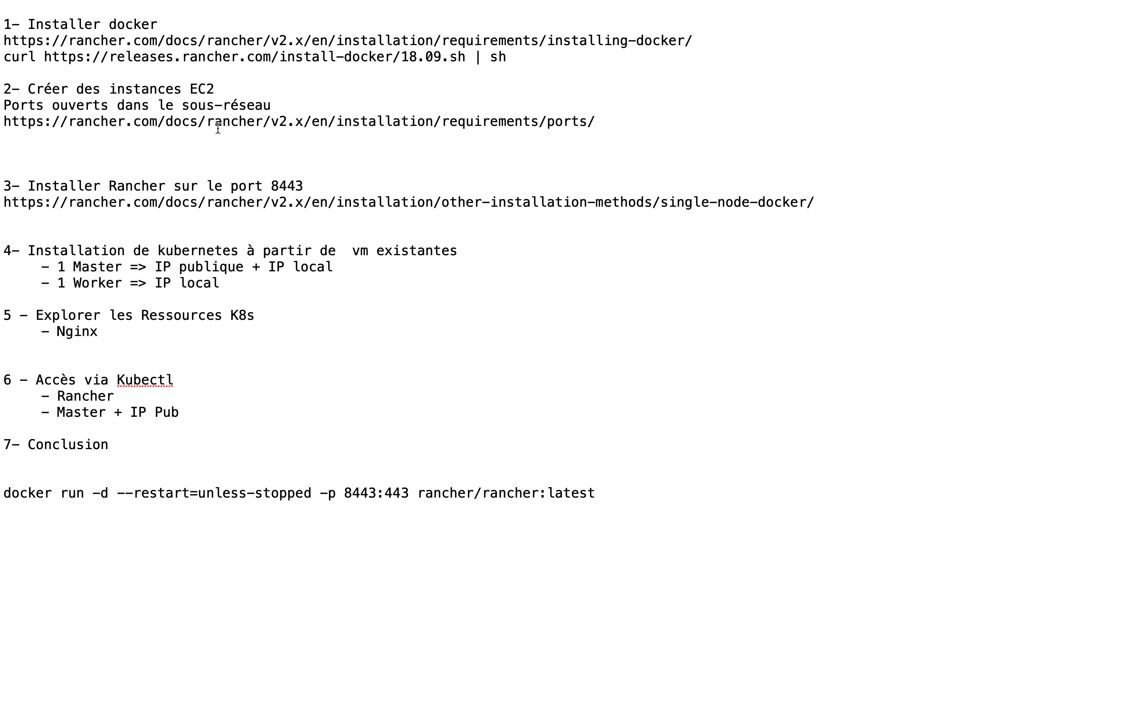
triple_click(371, 201)
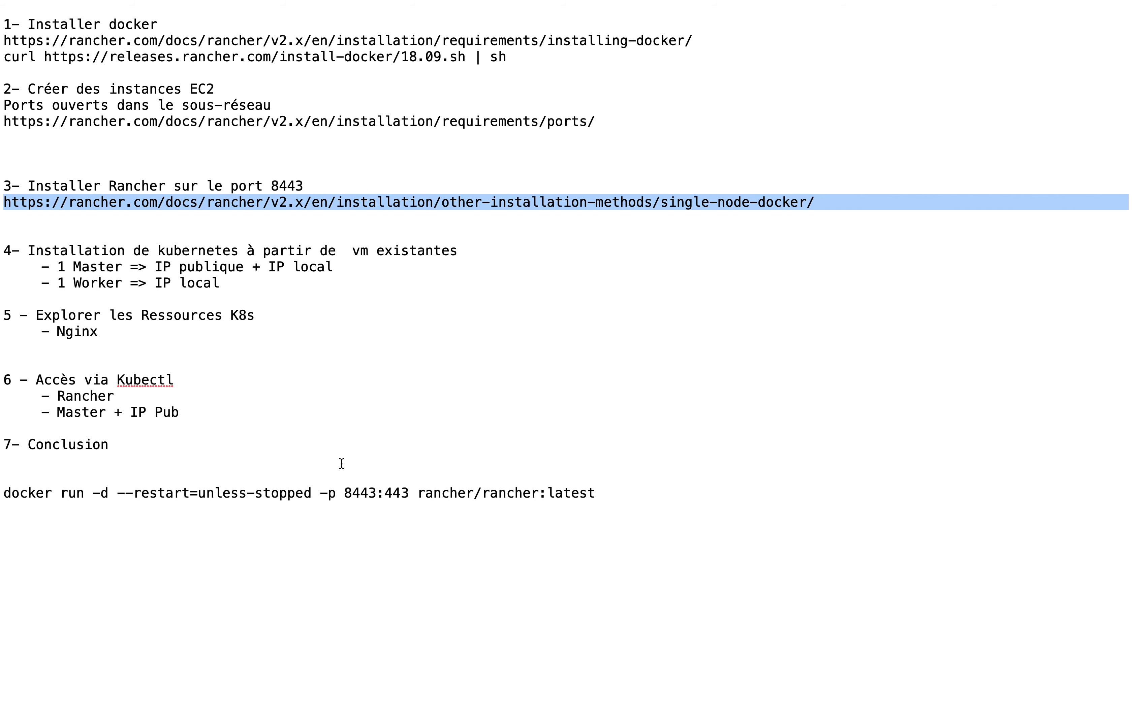
triple_click(374, 493)
key("super+x")
left_click(41, 223)
key("super+v")
triple_click(131, 202)
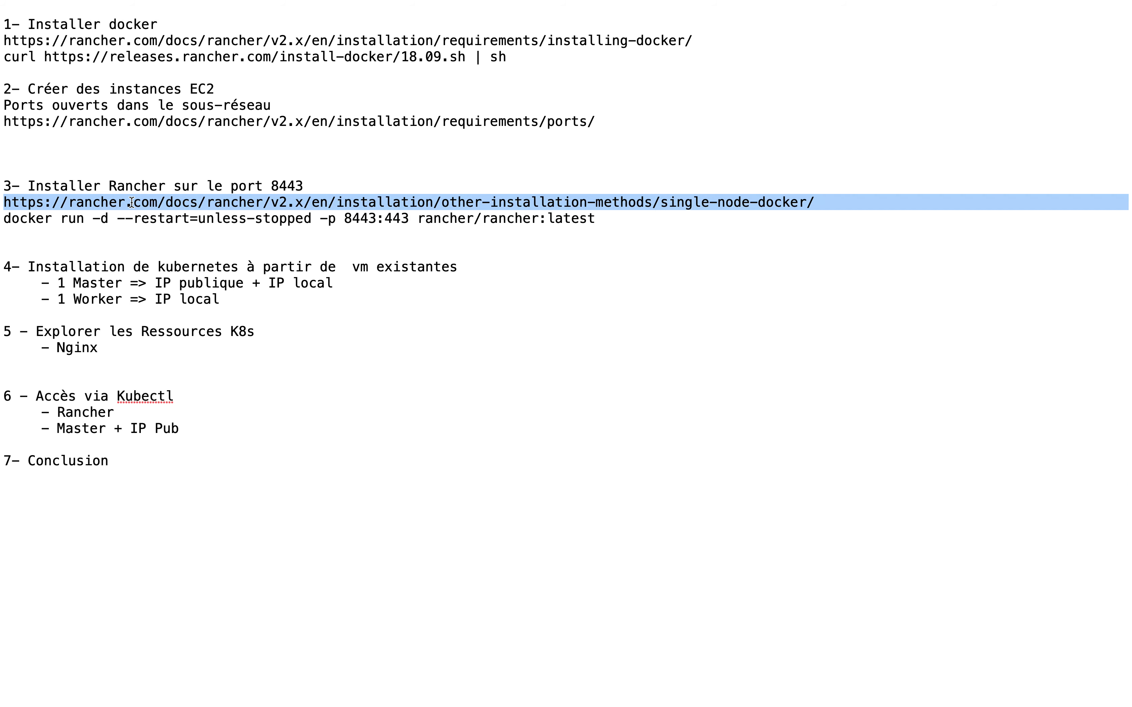
key("ctrl+Right")
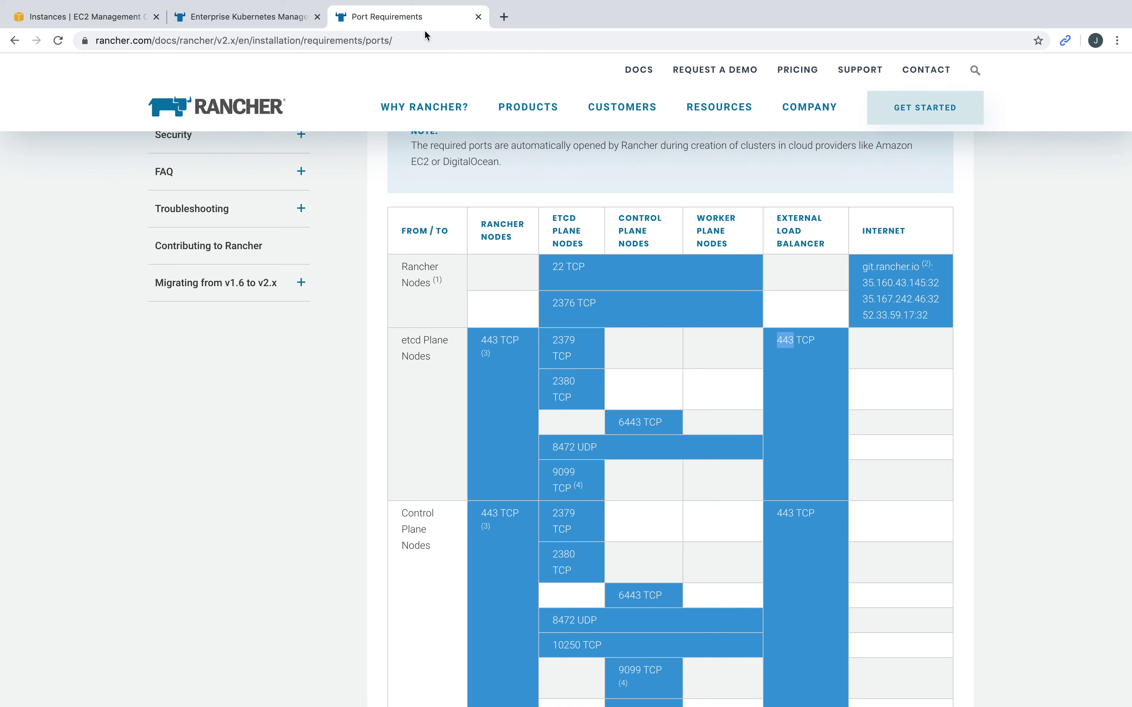
- Load the single-node Docker install guide and inspect Option A's ports 80 and 443
left_click(423, 18)
left_click(424, 37)
key("super+v")
key("Return")
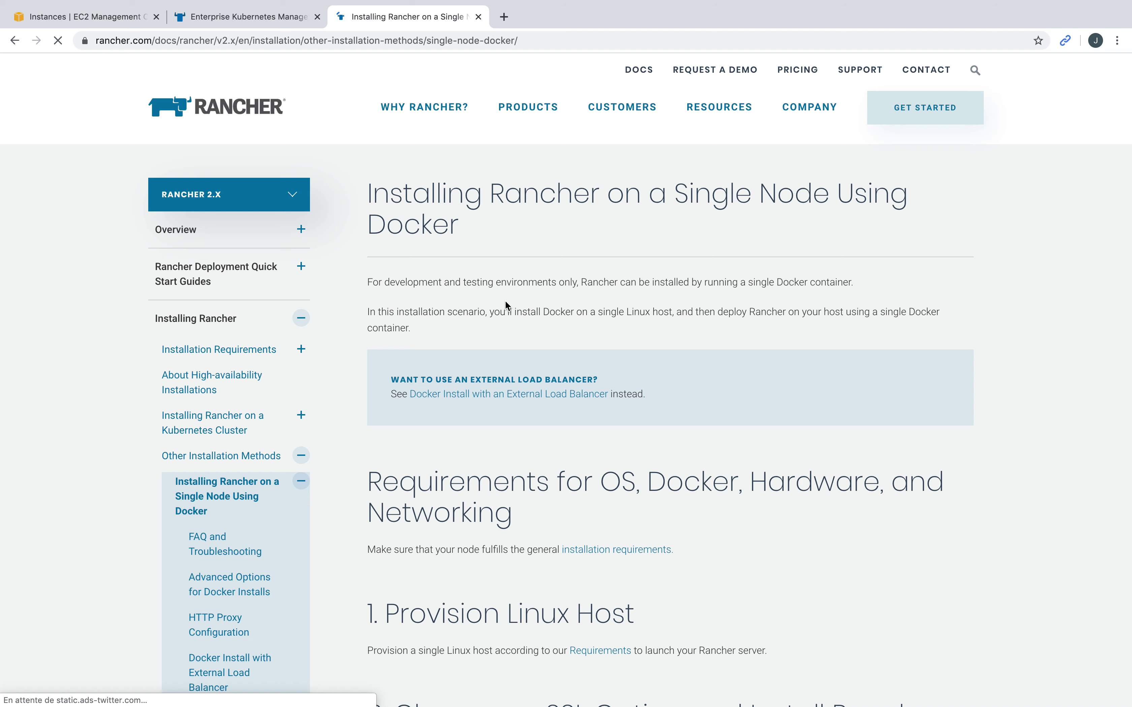
scroll(502, 486, "down", 5)
scroll(502, 485, "up", 3)
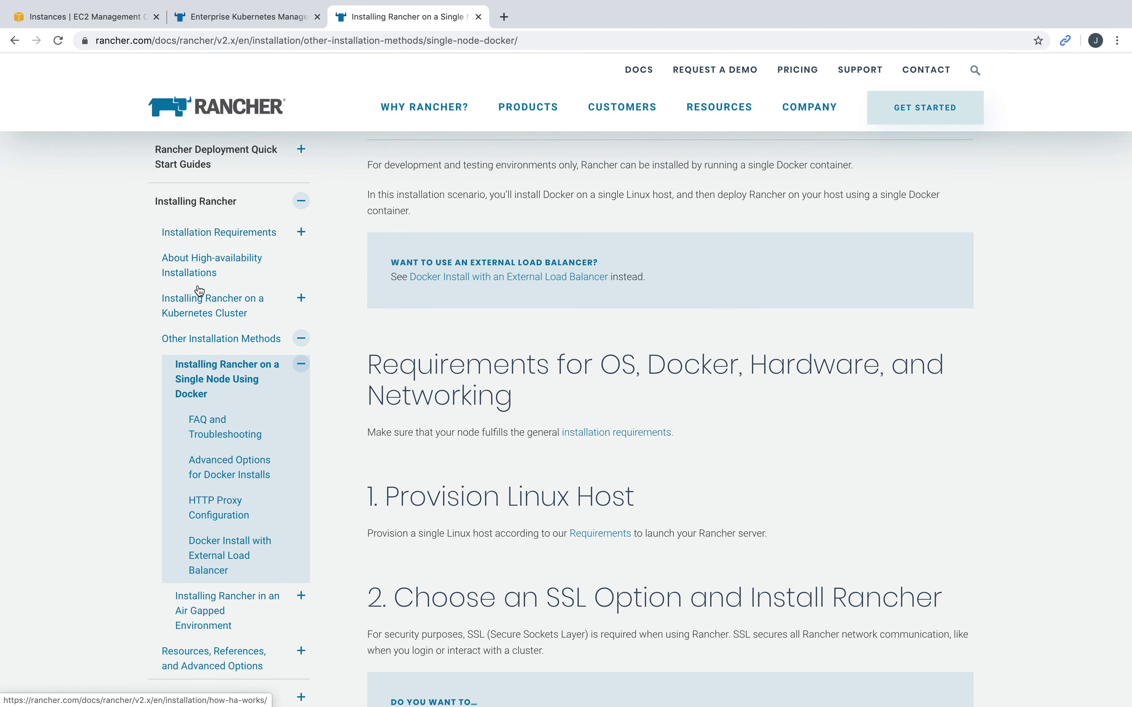
scroll(499, 457, "down", 8)
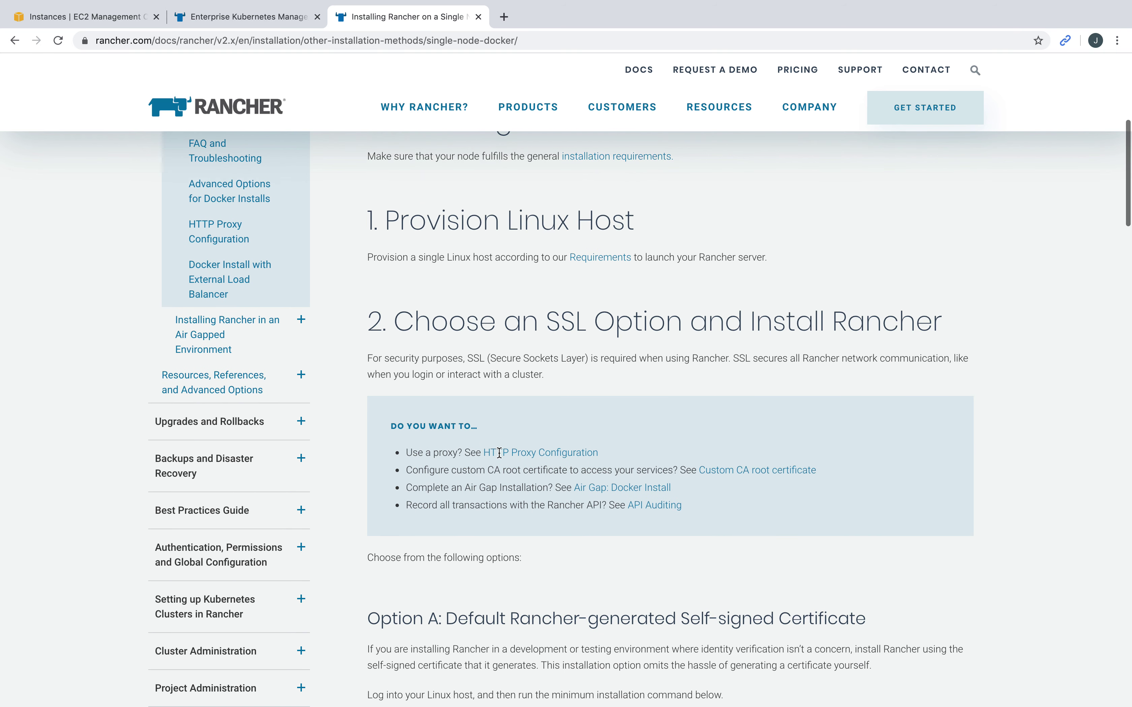
scroll(500, 457, "down", 3)
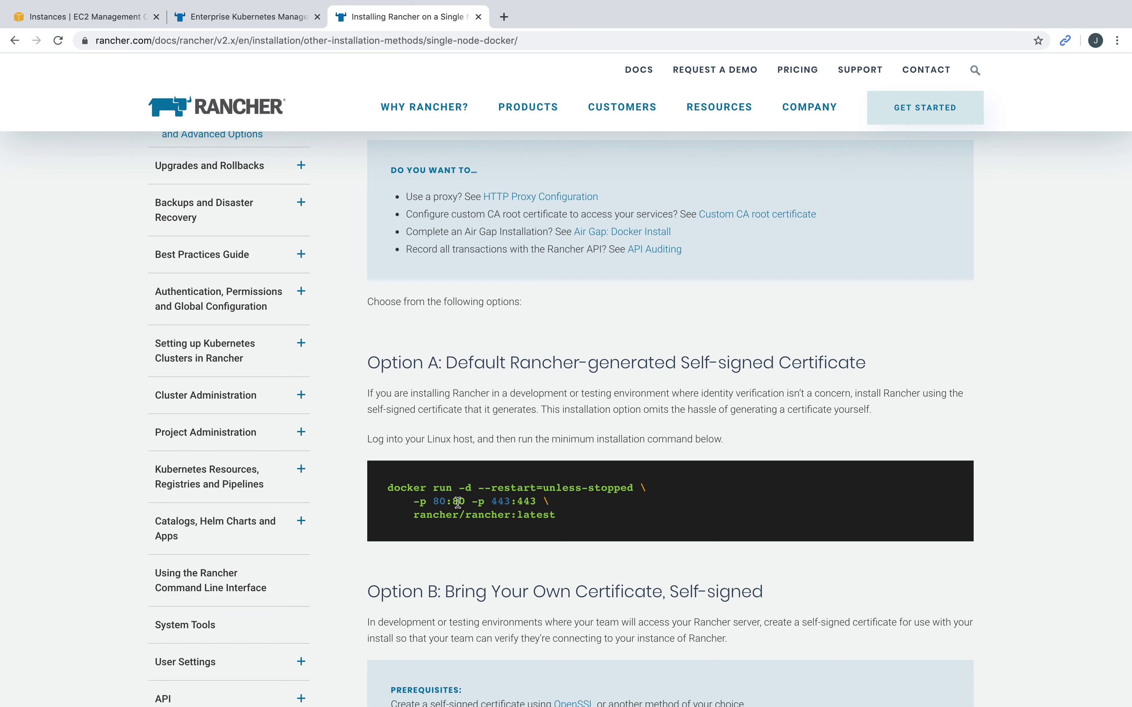
double_click(439, 503)
double_click(500, 501)
left_click(525, 504)
- Select the docker run 8443 command line in the notes for pasting into the terminal
key("ctrl+Left")
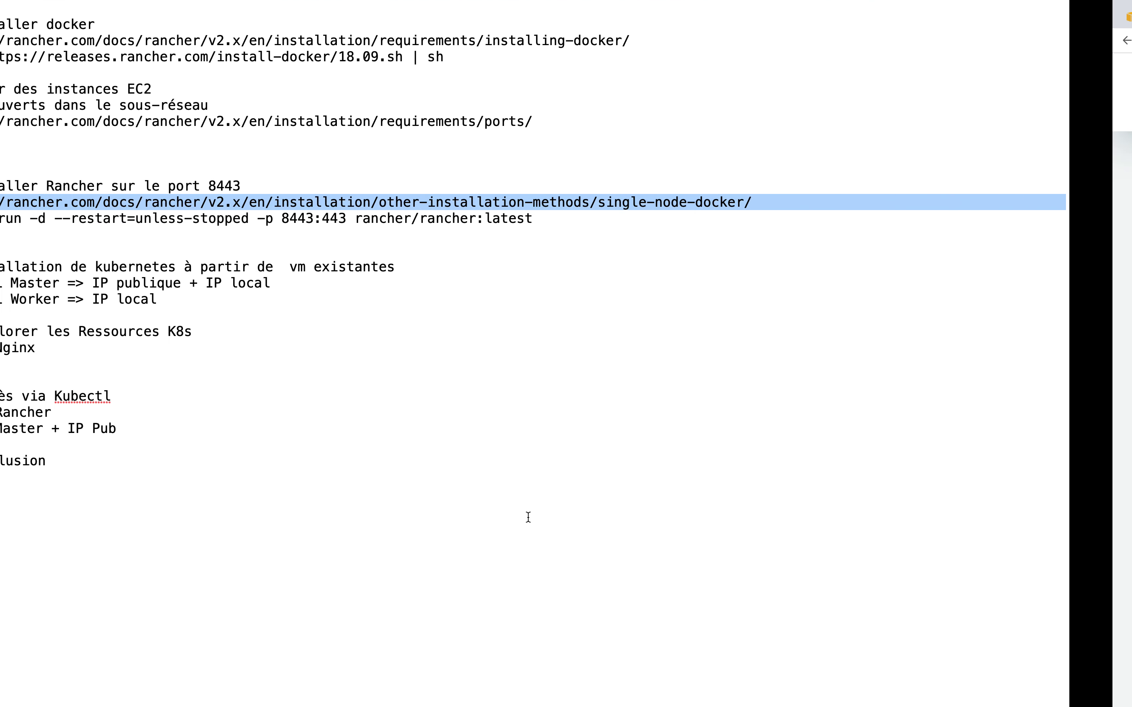
left_click(392, 298)
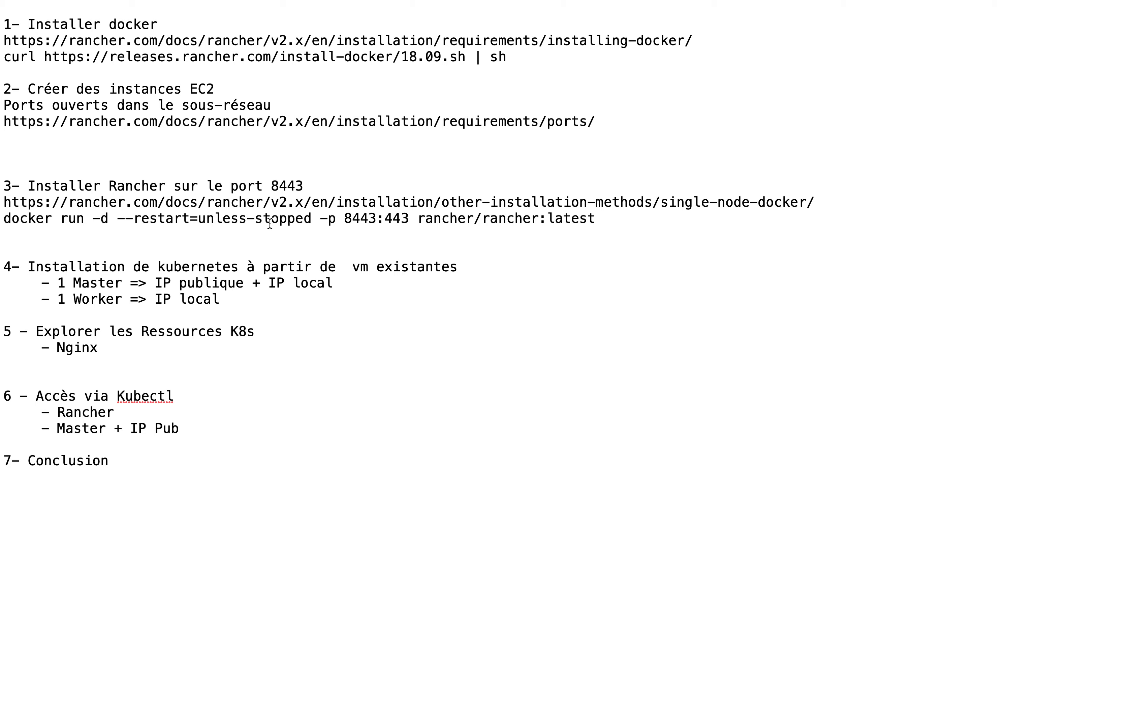
triple_click(364, 219)
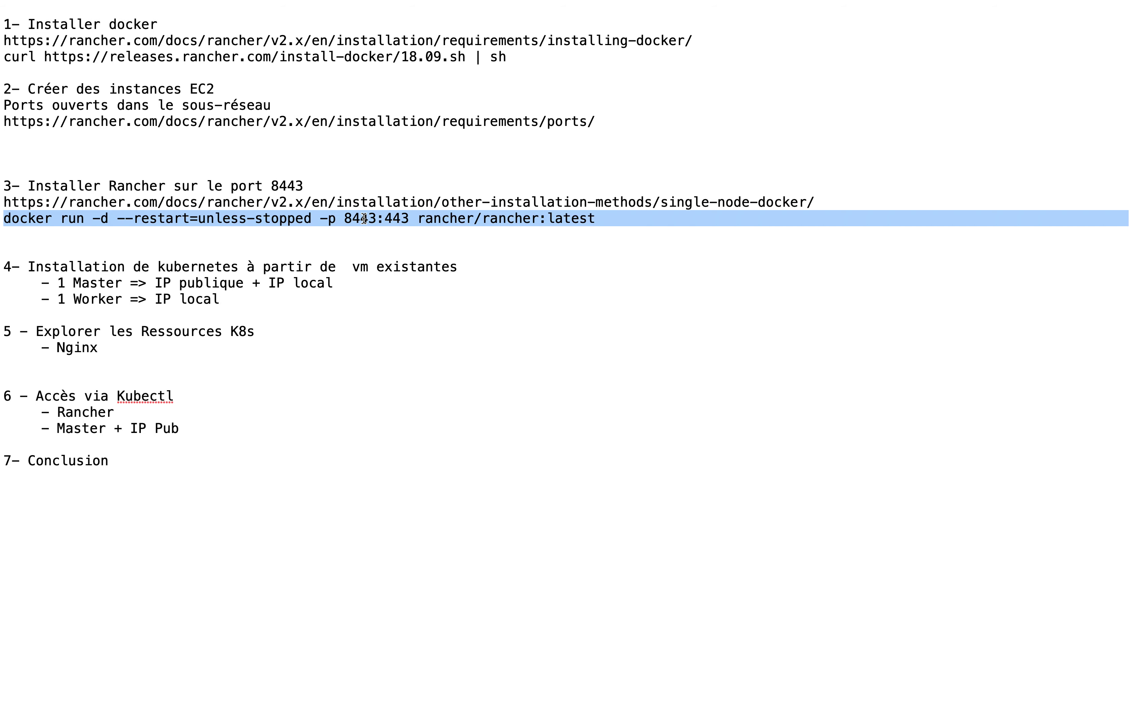
key("ctrl+Right")
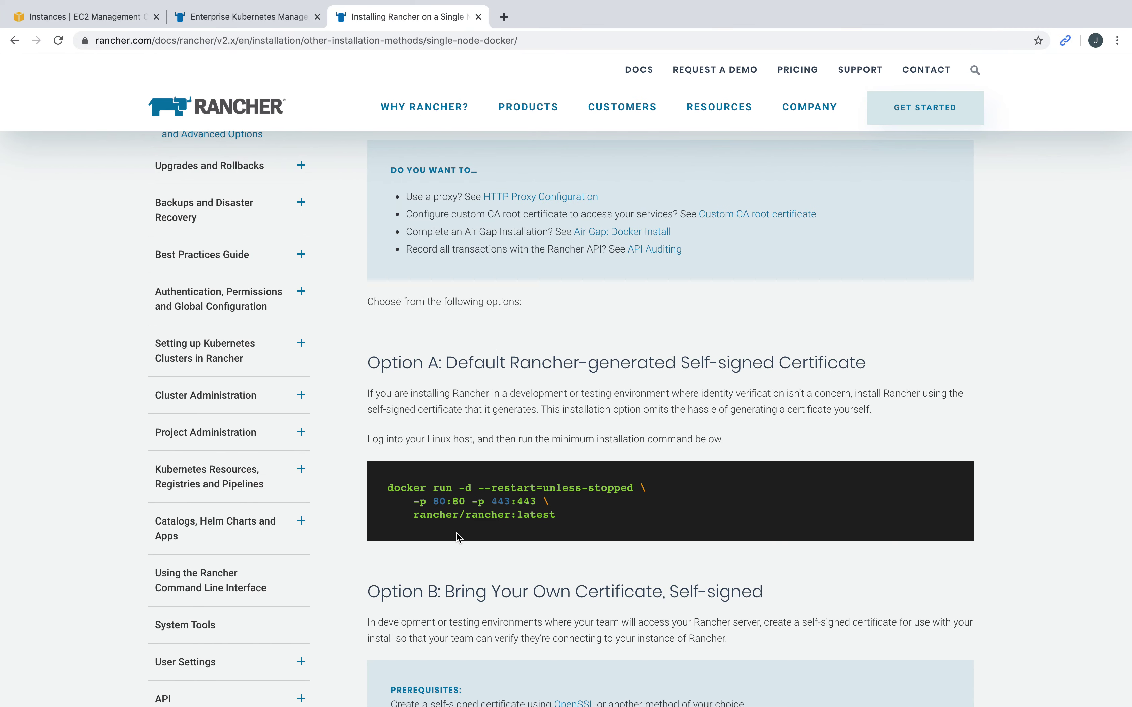
key("ctrl+Right")
- Run the rancher/rancher:latest container on master mapping 8443 to 443, and verify it with docker ps
left_click(273, 169)
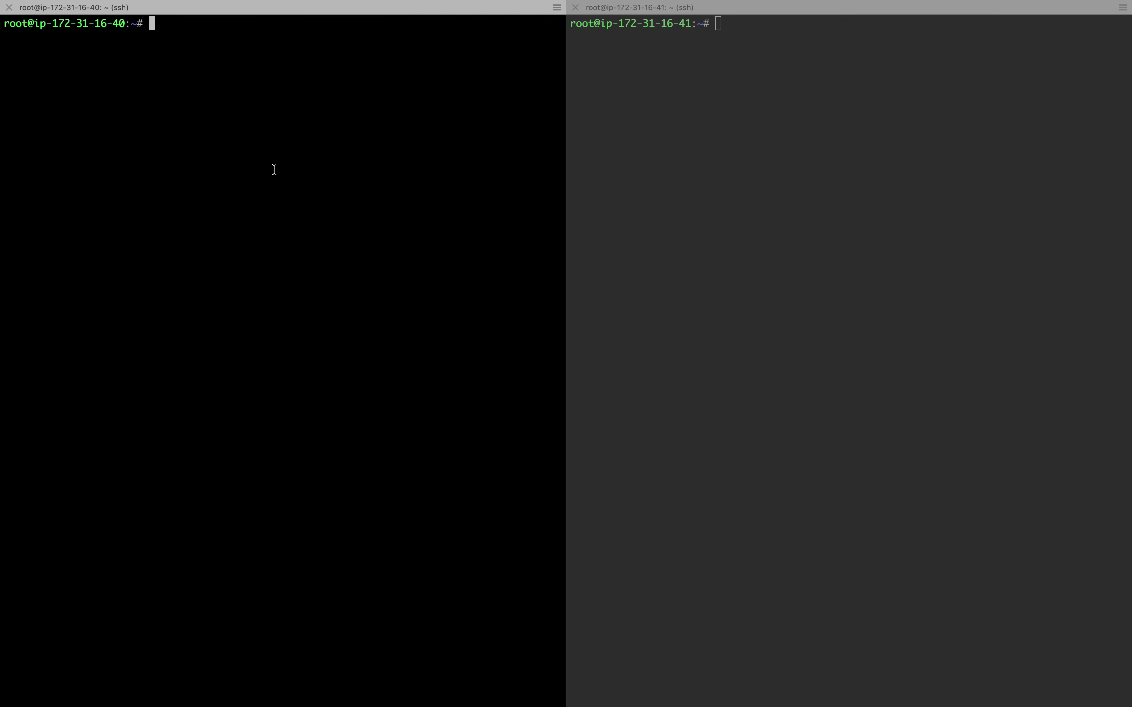
key("super+v")
key("Return")
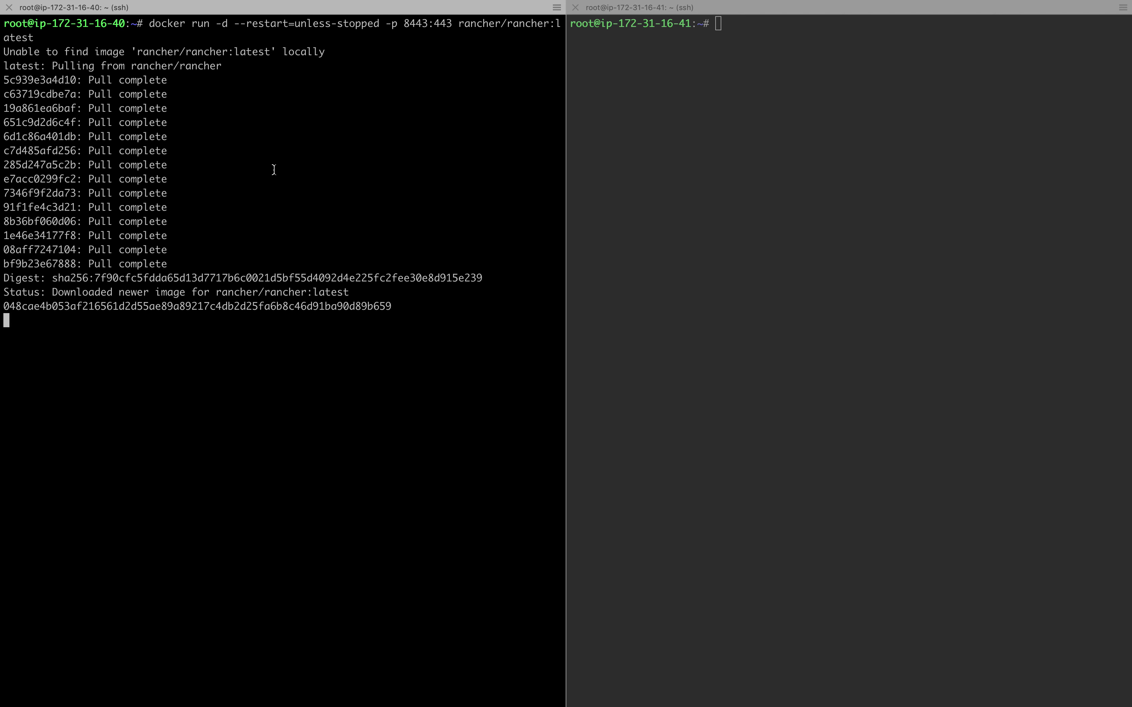
type("docker ps")
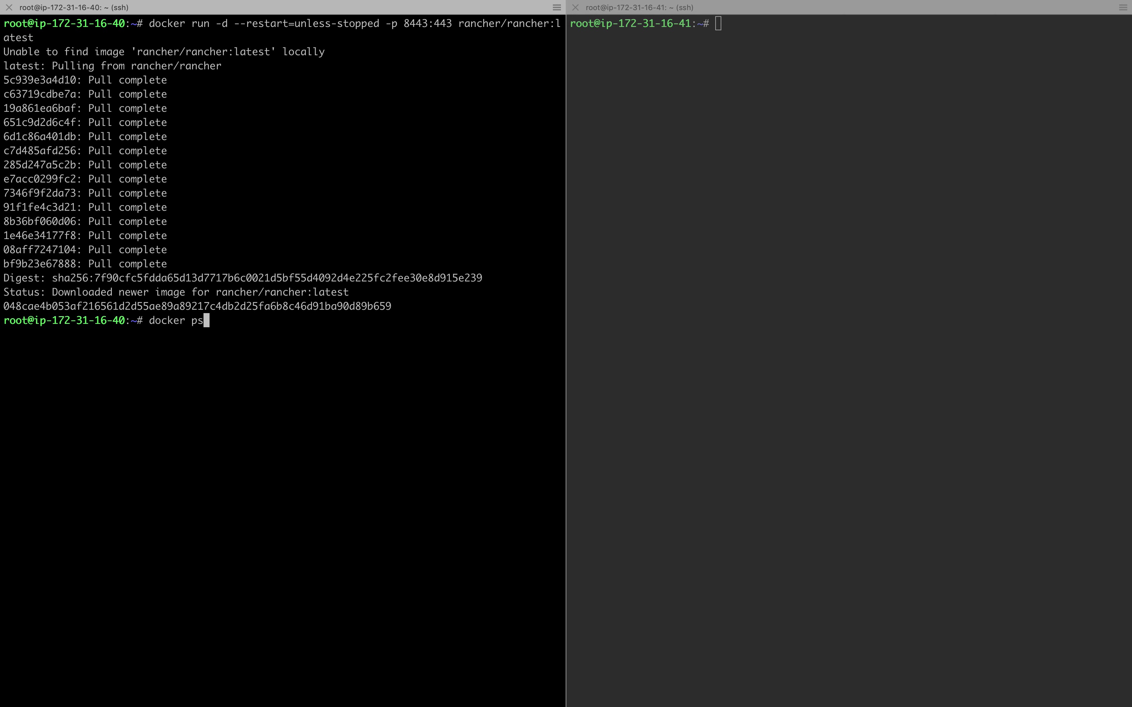
key("Return")
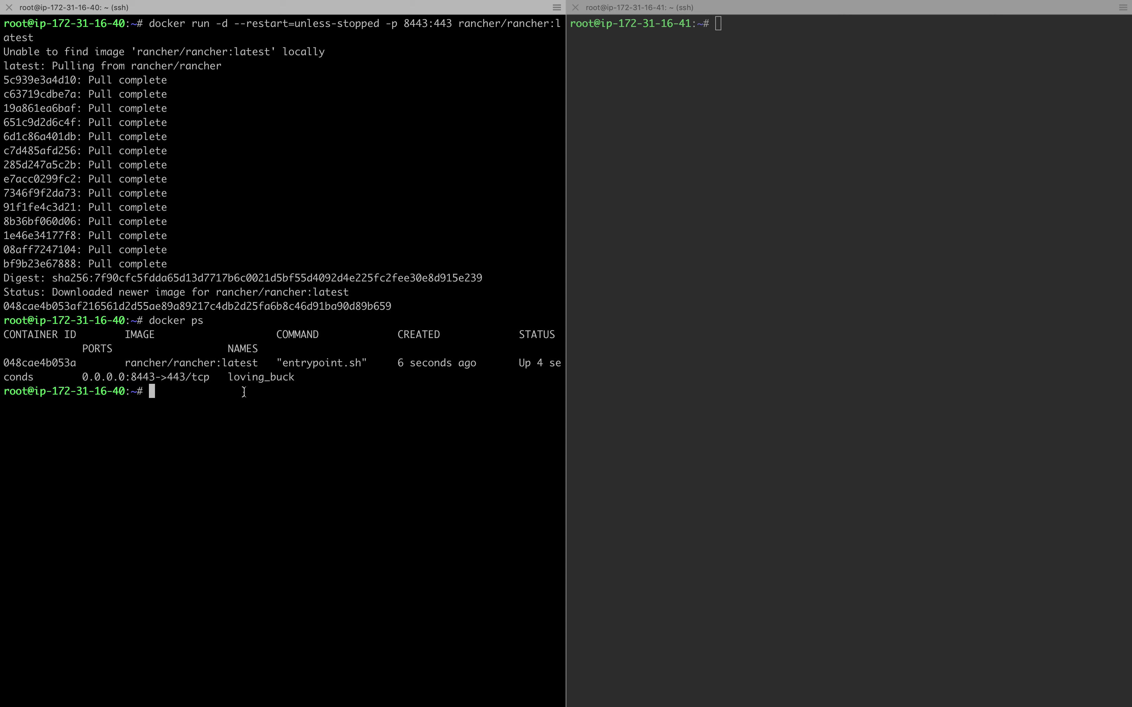
key("super+Tab")
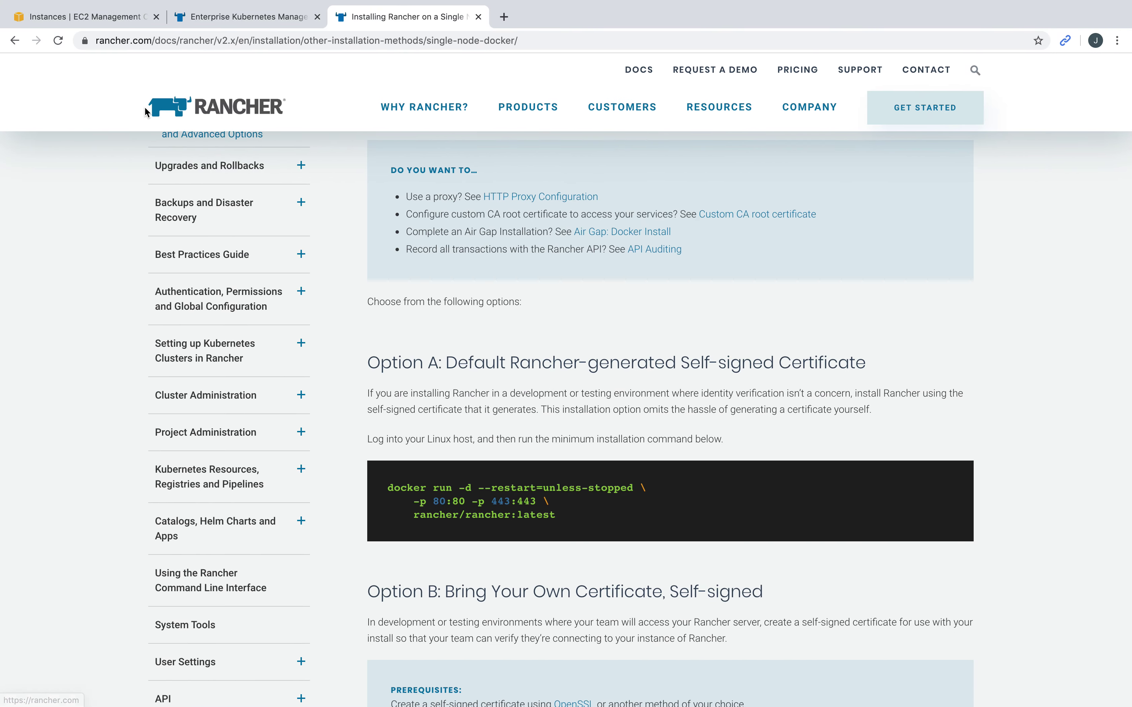
- Copy the master's public IPv4 DNS name from the EC2 Instances page into a new blank tab
left_click(123, 19)
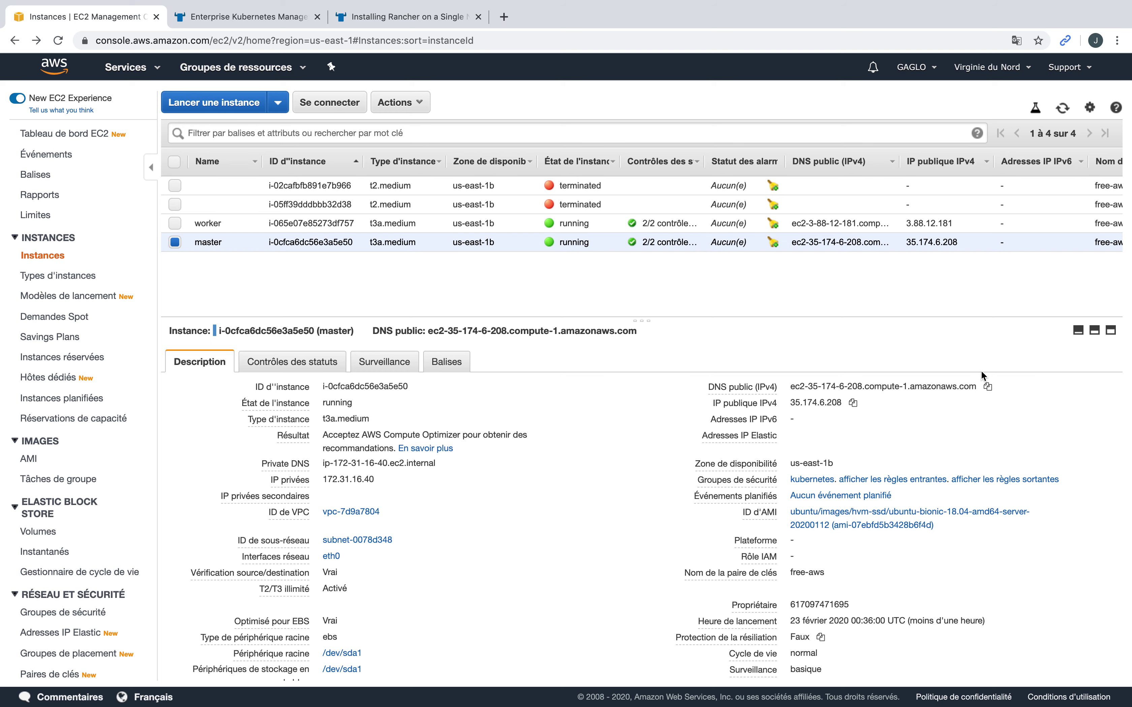
left_click(990, 389)
key("super+c")
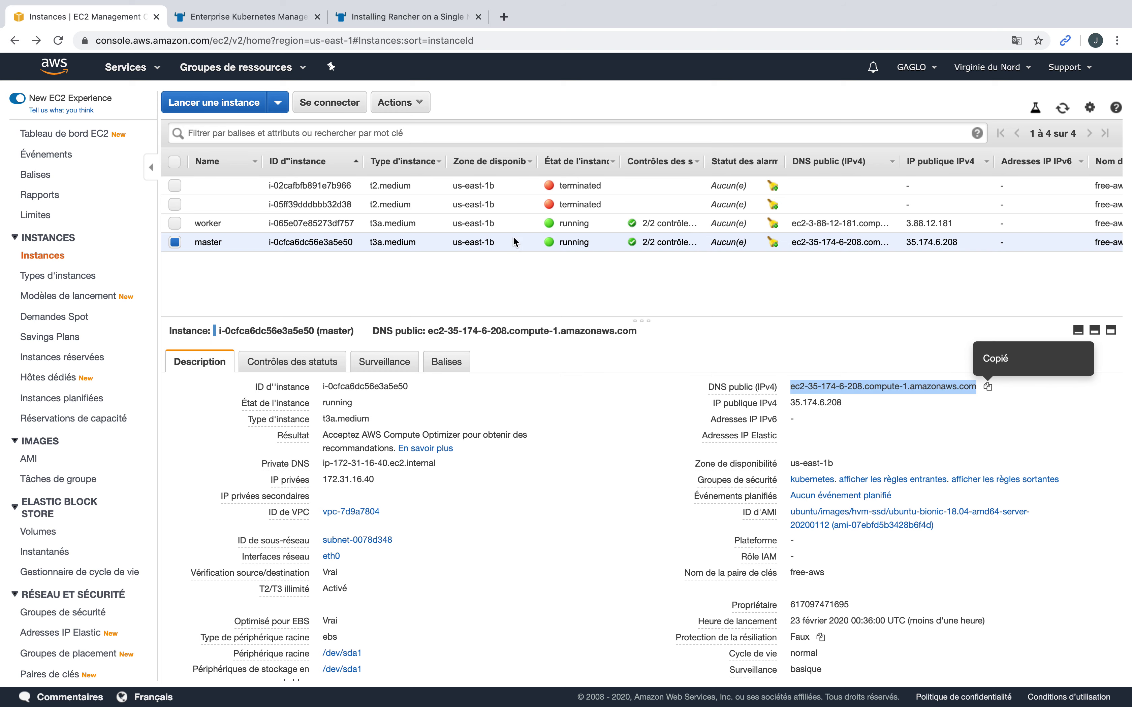
left_click(505, 17)
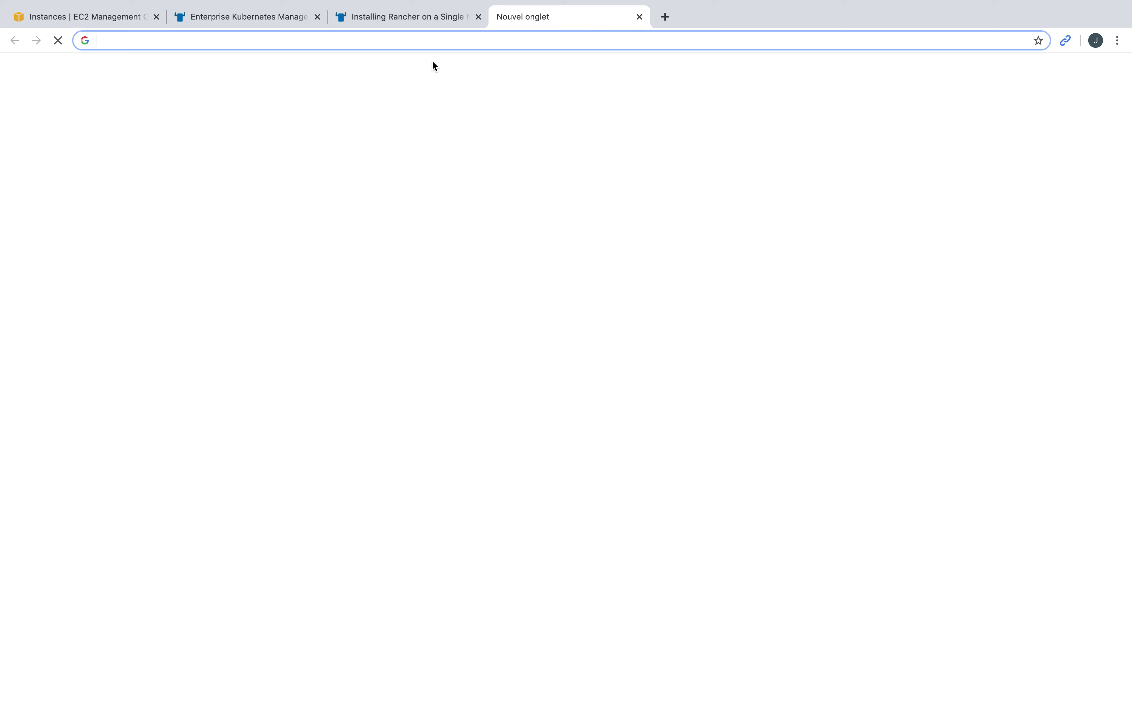
key("super+v")
type(":8443")
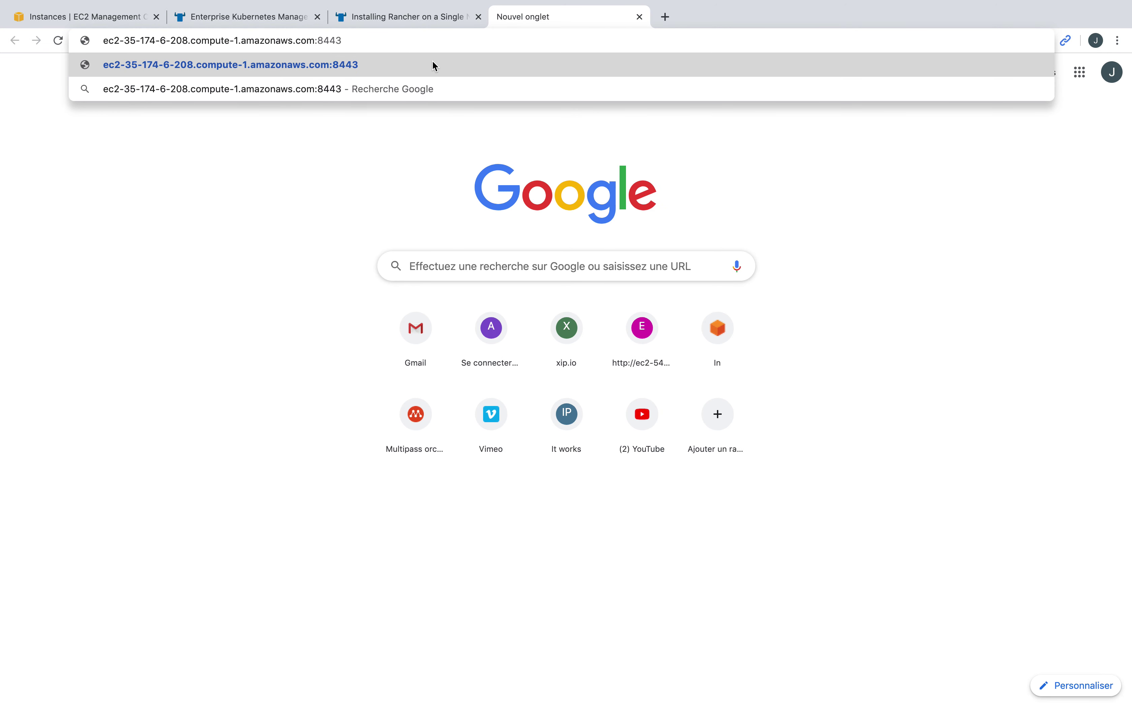
key("Return")
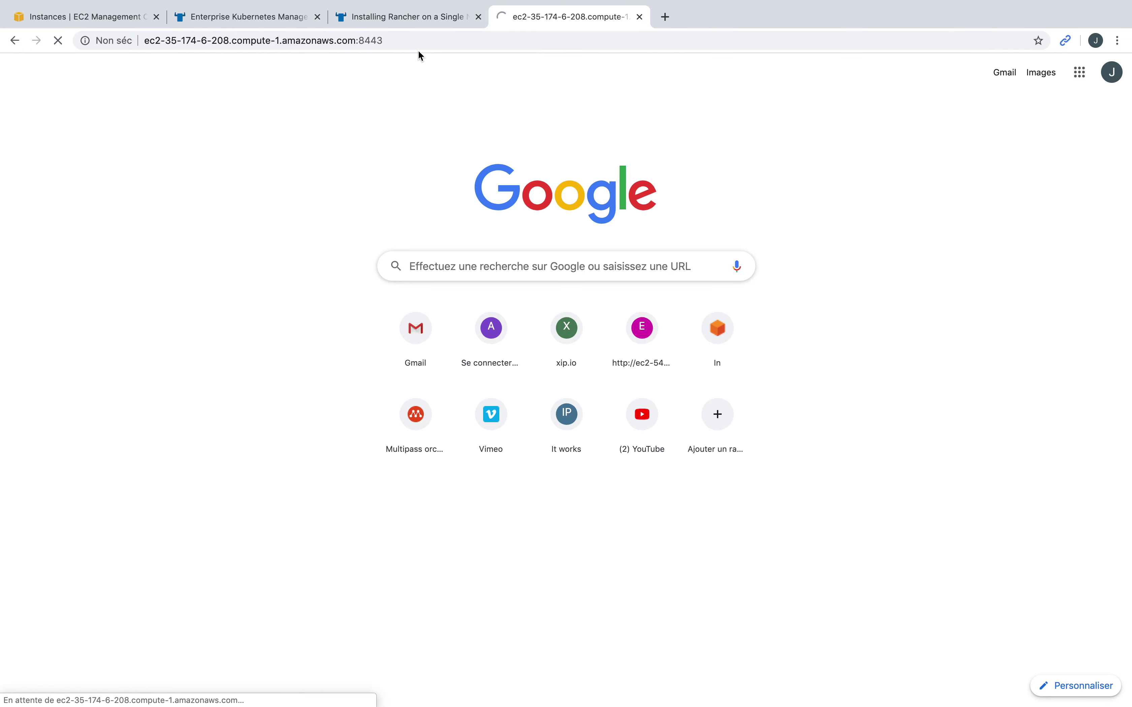
left_click(185, 41)
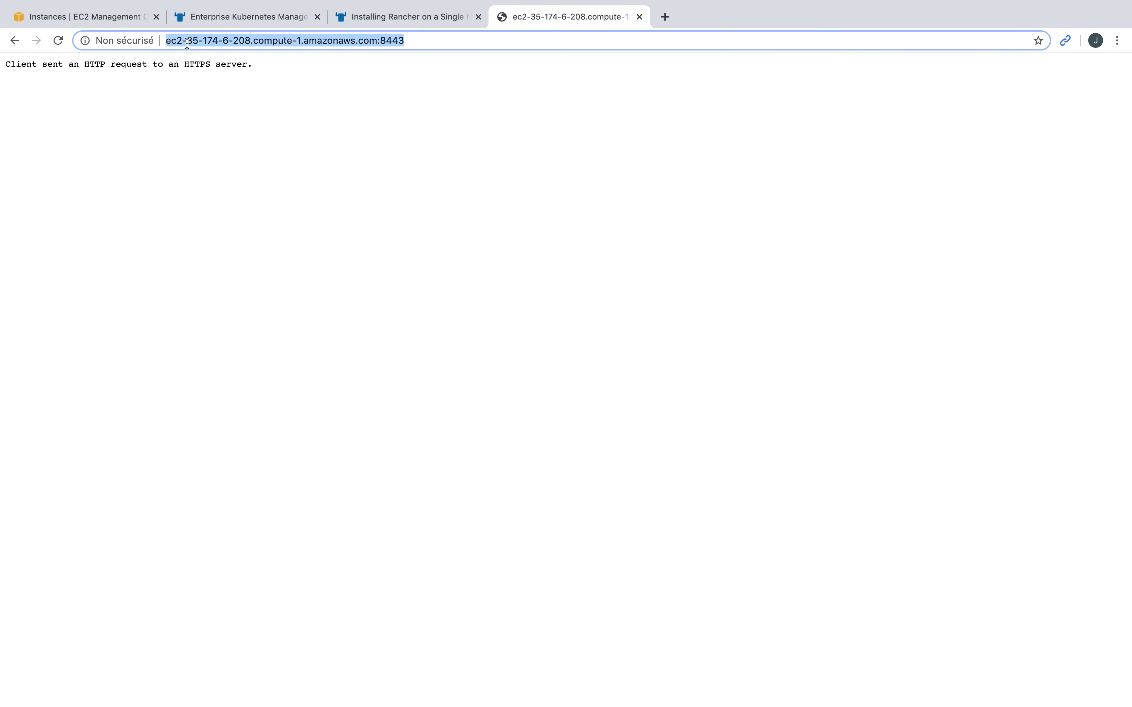
key("Left")
type("https")
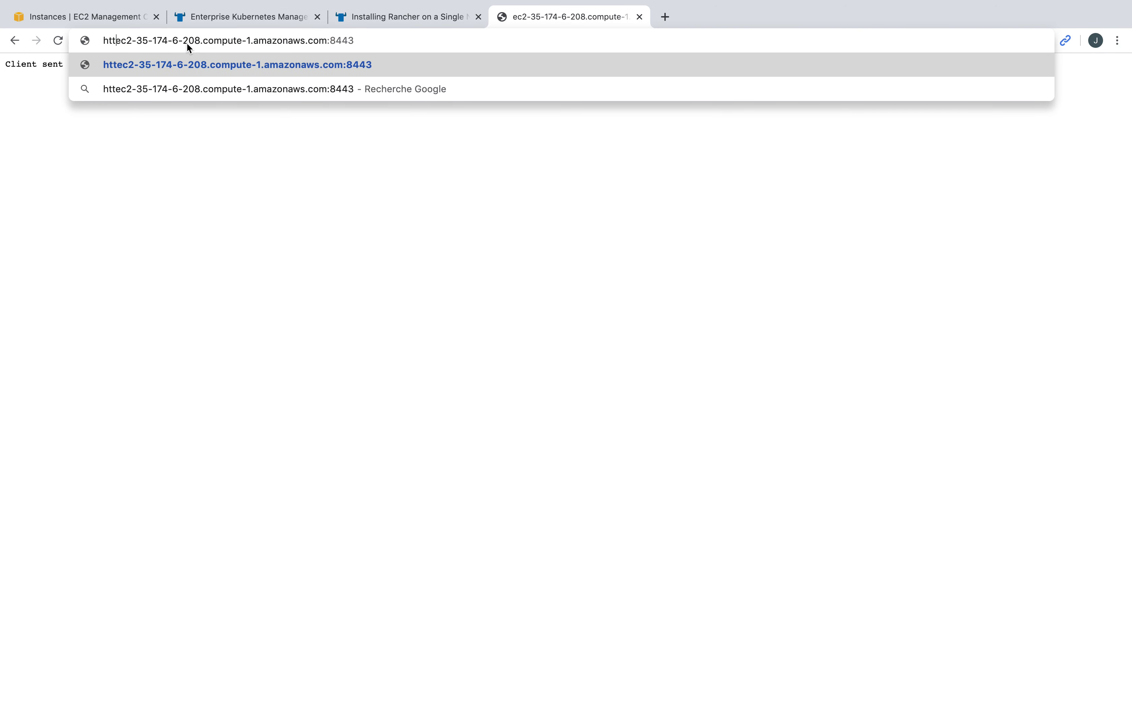
type("://")
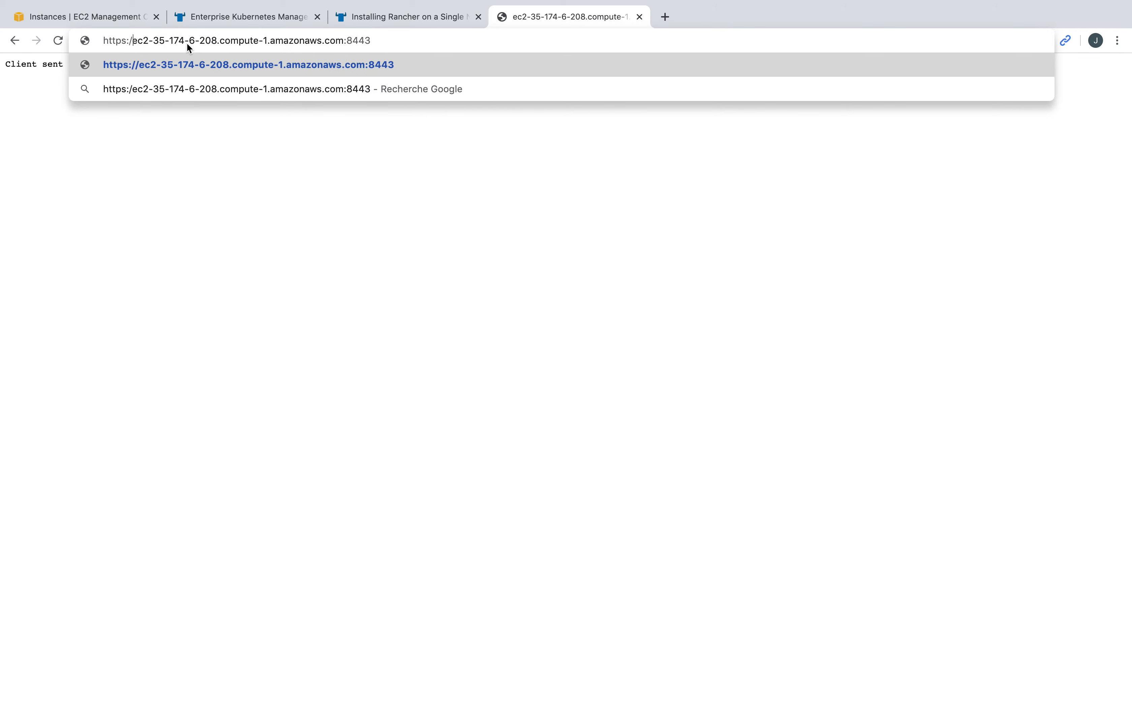
key("Return")
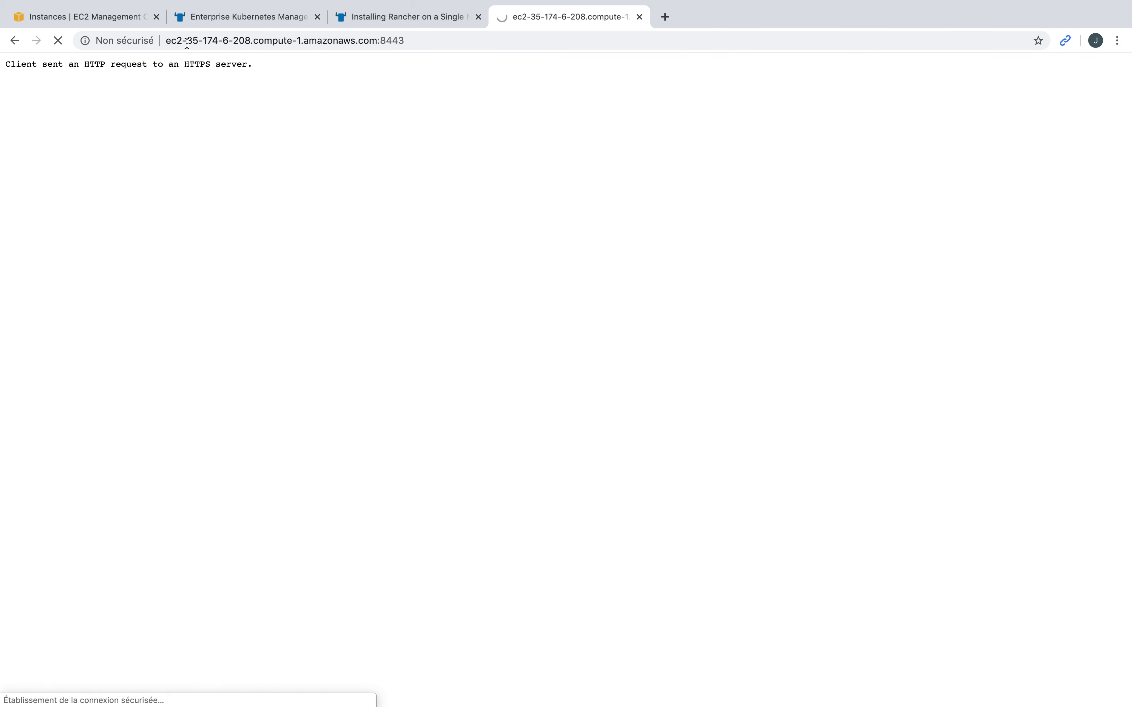
- Proceed past the certificate warning and open the loaded Rancher Welcome page
left_click(424, 441)
left_click(574, 580)
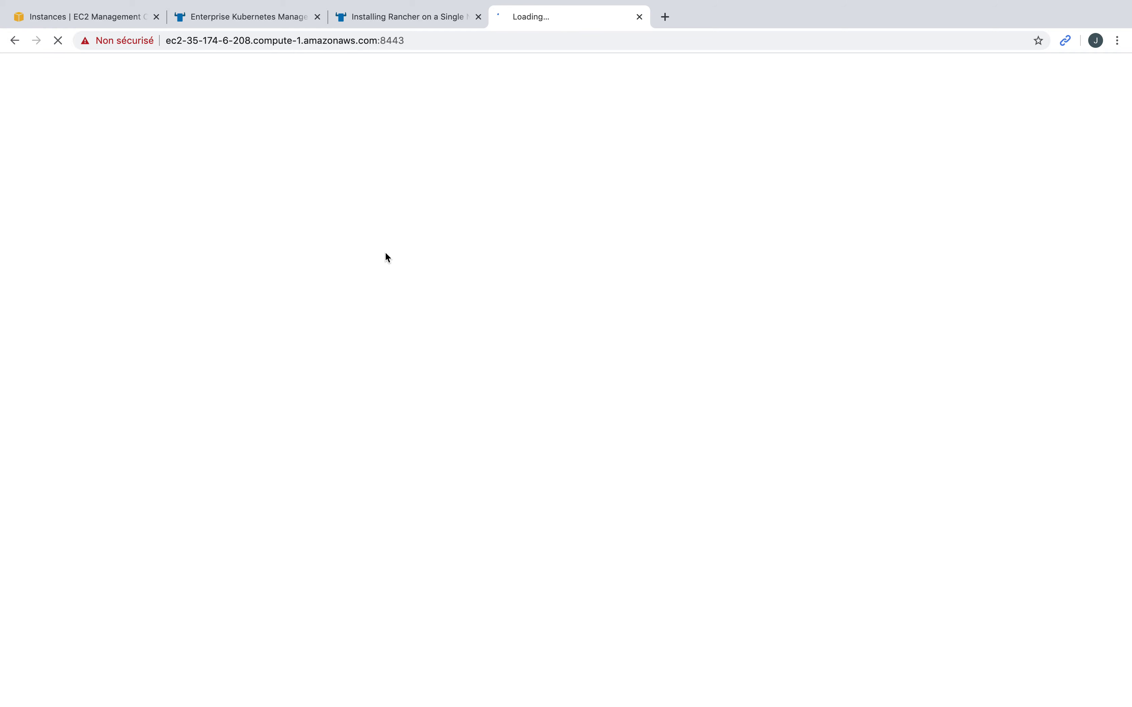
left_click(419, 18)
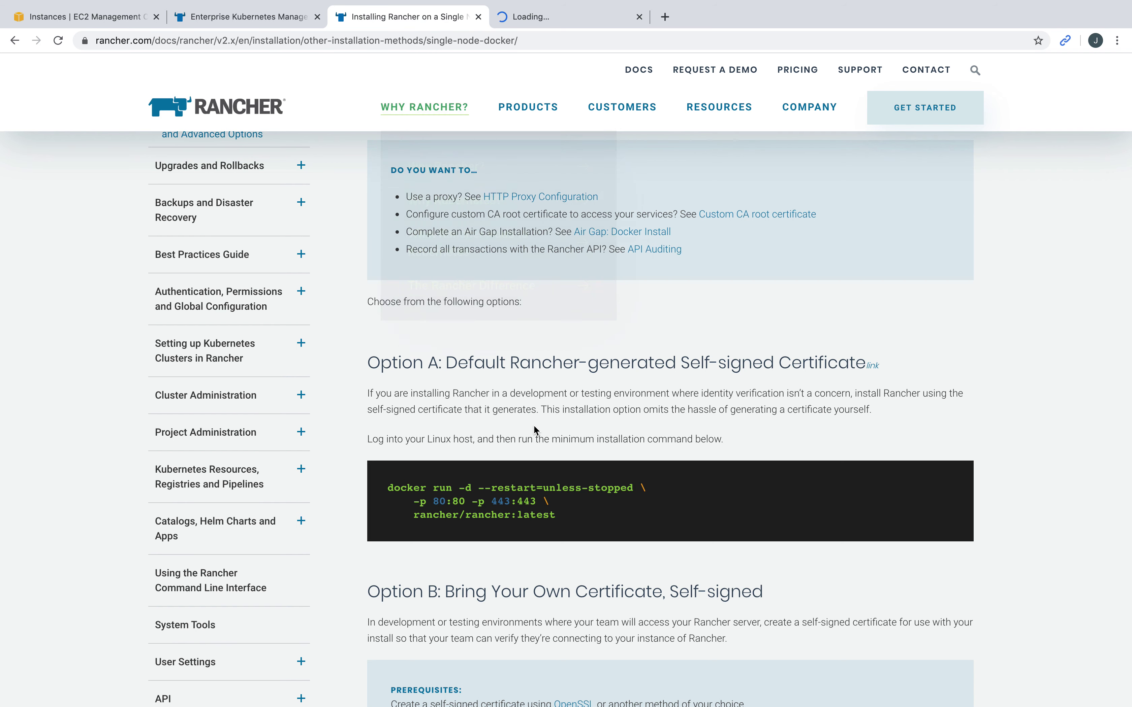
scroll(529, 417, "down", 5)
scroll(529, 422, "down", 3)
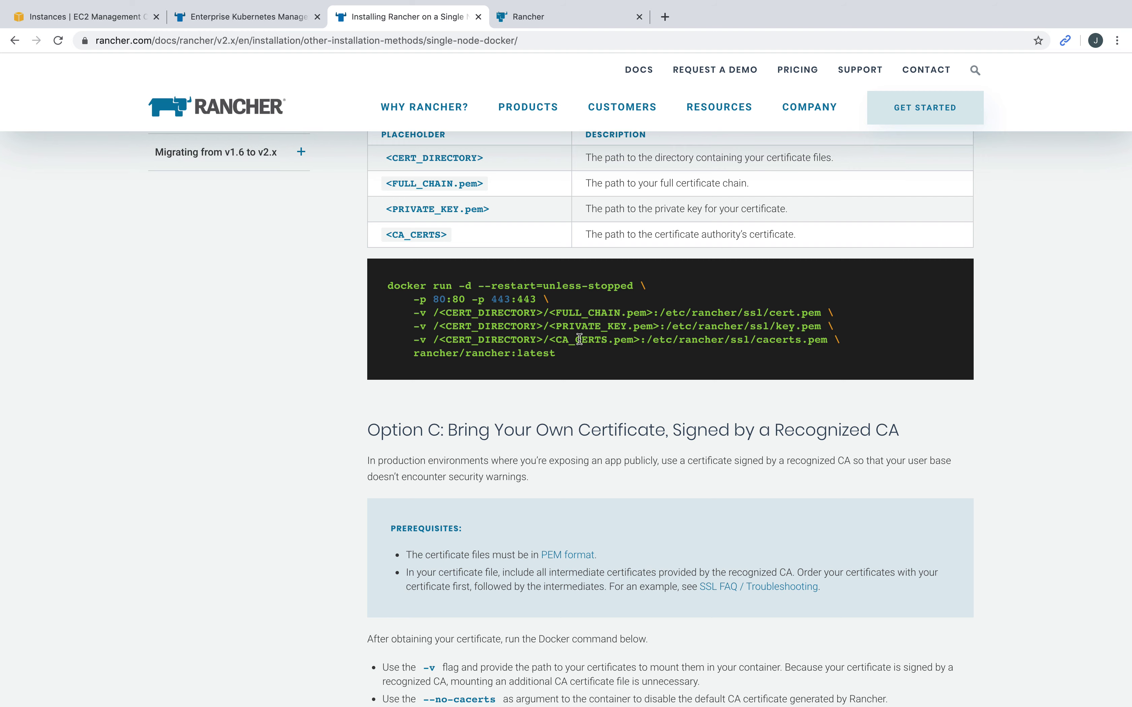
scroll(579, 339, "up", 7)
left_click(568, 17)
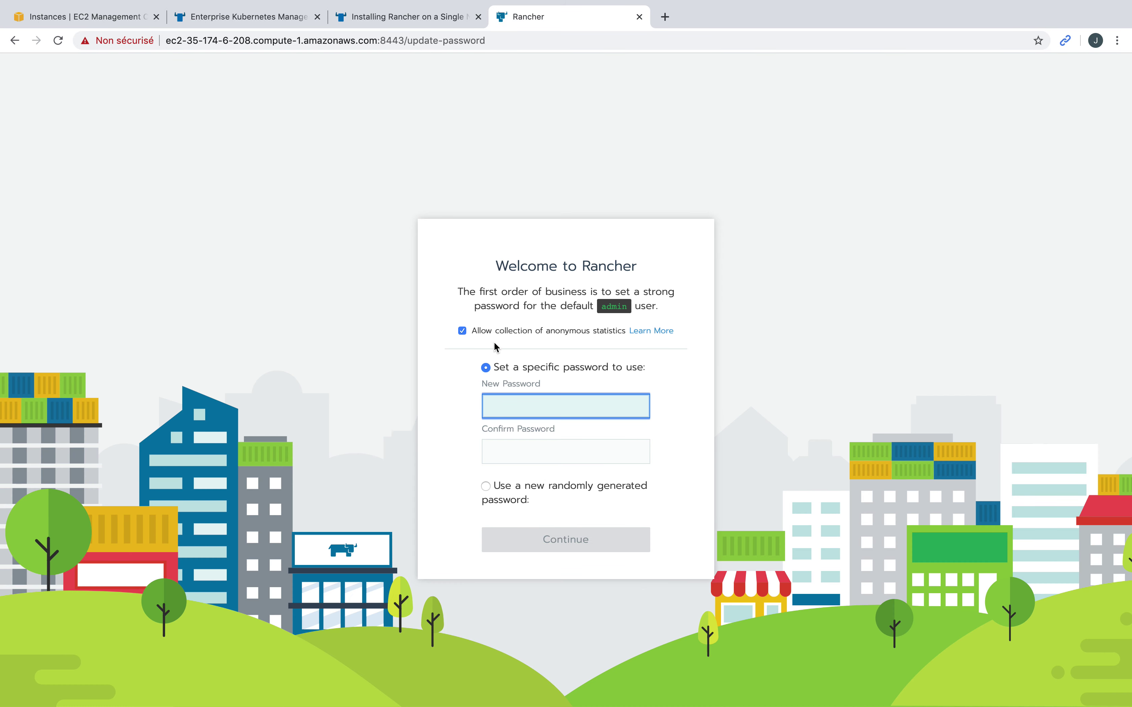
- Opt out of anonymous statistics, enter and confirm the new admin password, then continue
left_click(495, 332)
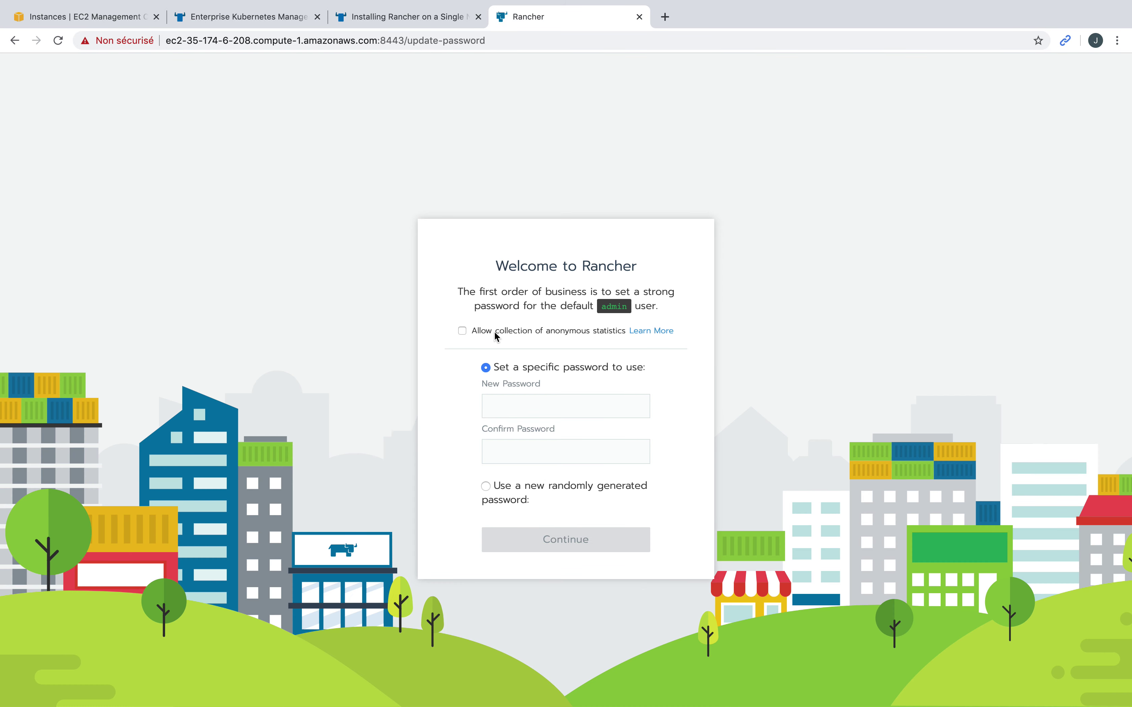
left_click(509, 412)
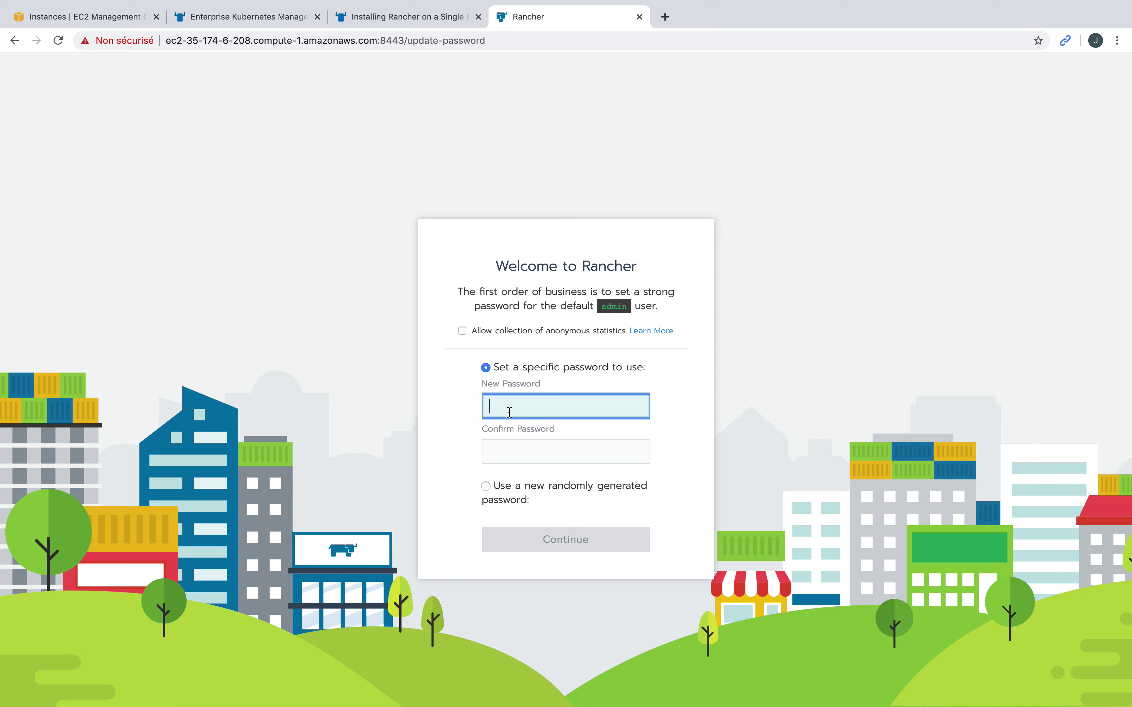
key("Tab")
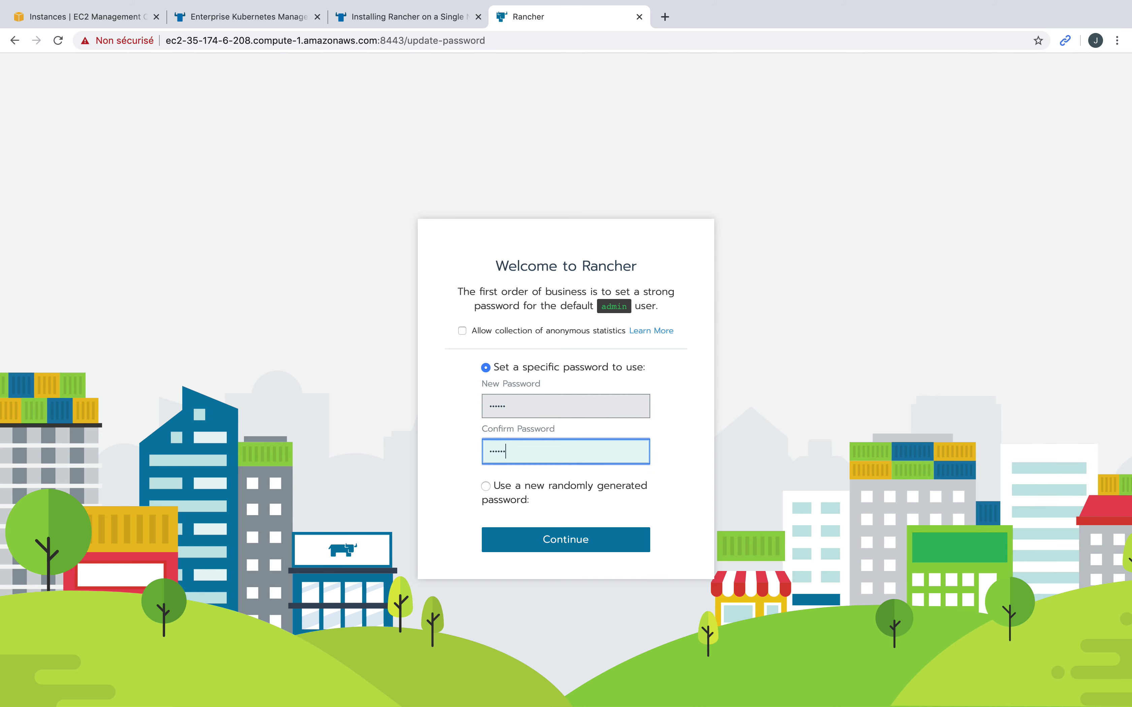
left_click(572, 541)
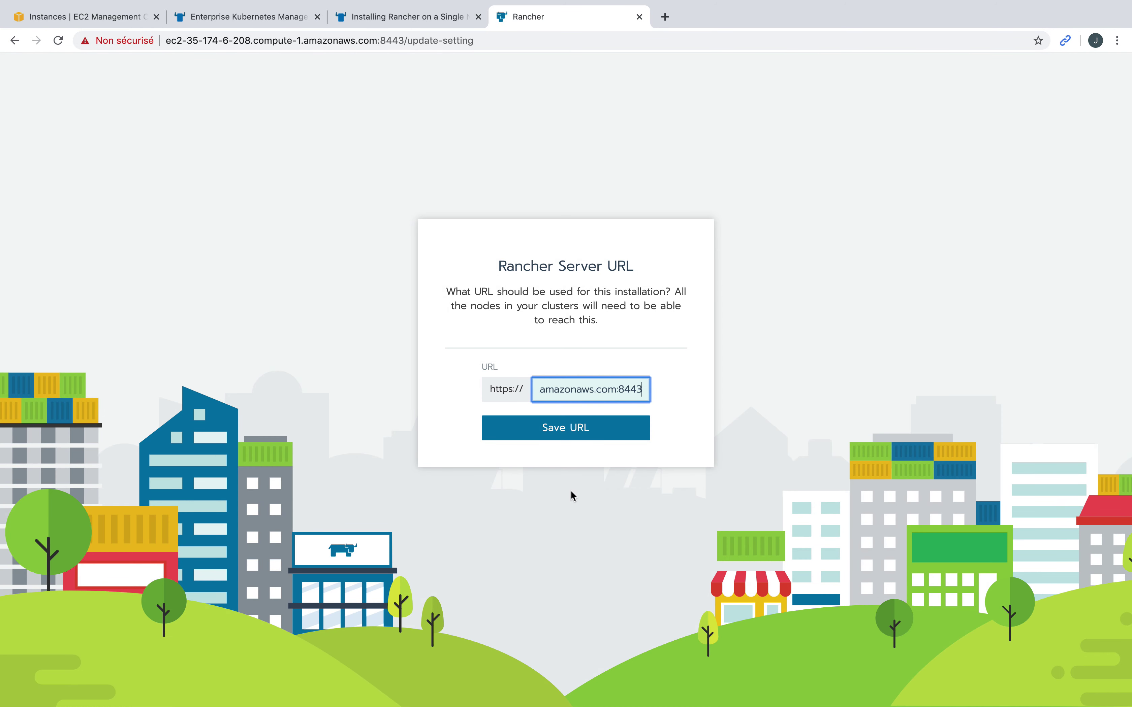
- Review and select the suggested server URL, then bring iTerm2's SSH sessions to the front
key("Left")
key("Left")
key("Left")
key("Left")
key("Left")
key("Left")
key("Left")
key("Left")
key("Left")
key("Left")
key("Left")
key("Left")
key("Left")
key("Left")
key("Left")
key("Left")
key("Left")
key("Left")
key("Left")
key("Left")
key("Left")
key("Left")
key("Left")
key("Right")
key("Right")
key("Right")
key("Right")
key("Right")
key("Right")
key("Right")
key("Right")
key("Right")
key("Right")
key("Right")
key("Right")
key("Right")
key("Right")
key("Right")
key("Right")
key("Right")
key("Right")
key("Right")
key("Right")
left_click_drag(620, 390, 522, 393)
key("super+c")
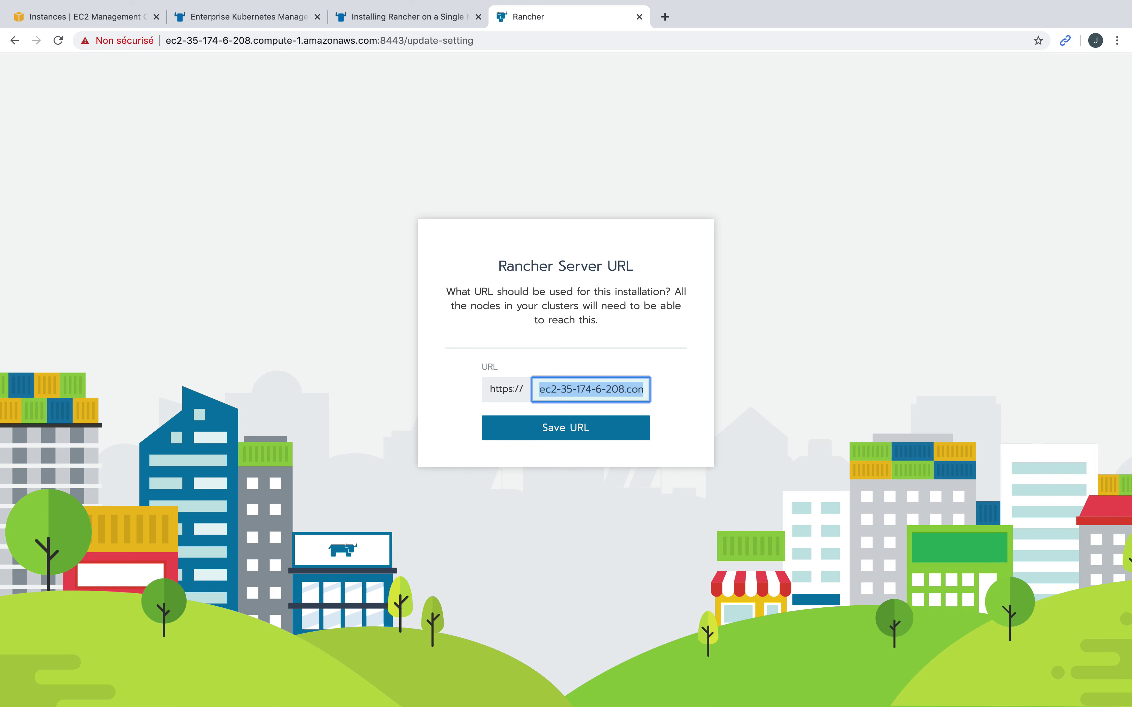
mouse_move(314, 702)
left_click(599, 671)
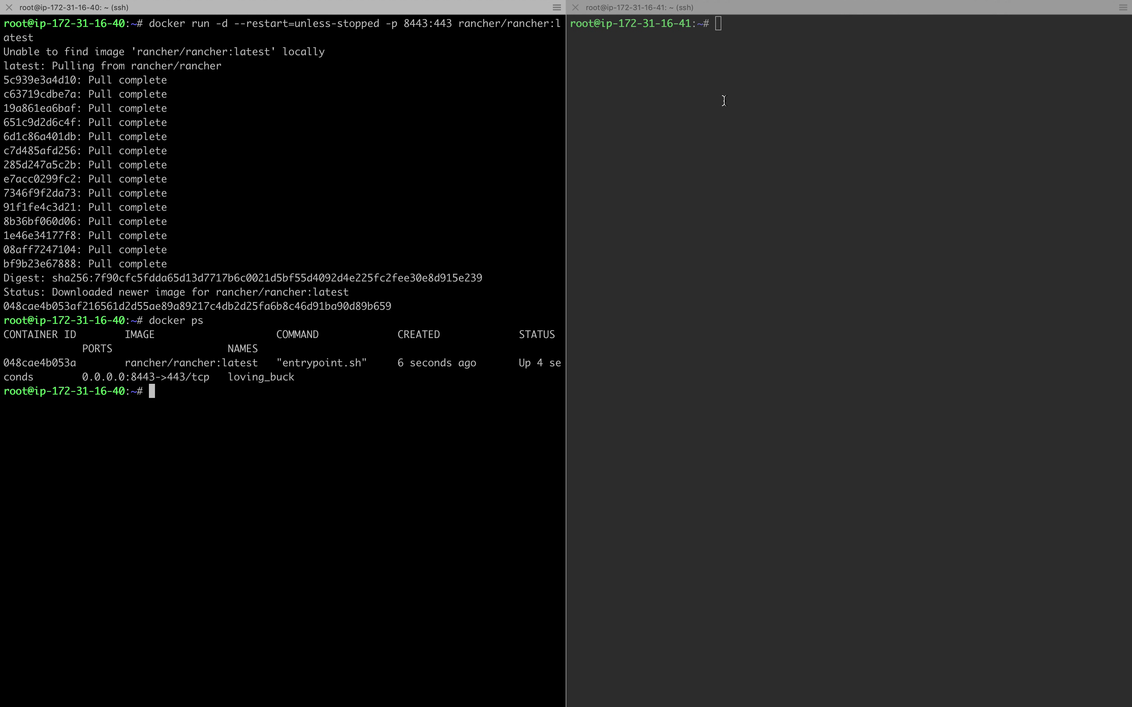
- From the worker's session, ping the Rancher host's public hostname and stop it after no replies
left_click(724, 101)
key("Return")
key("Return")
key("Return")
type("ping")
key("super+v")
key("Return")
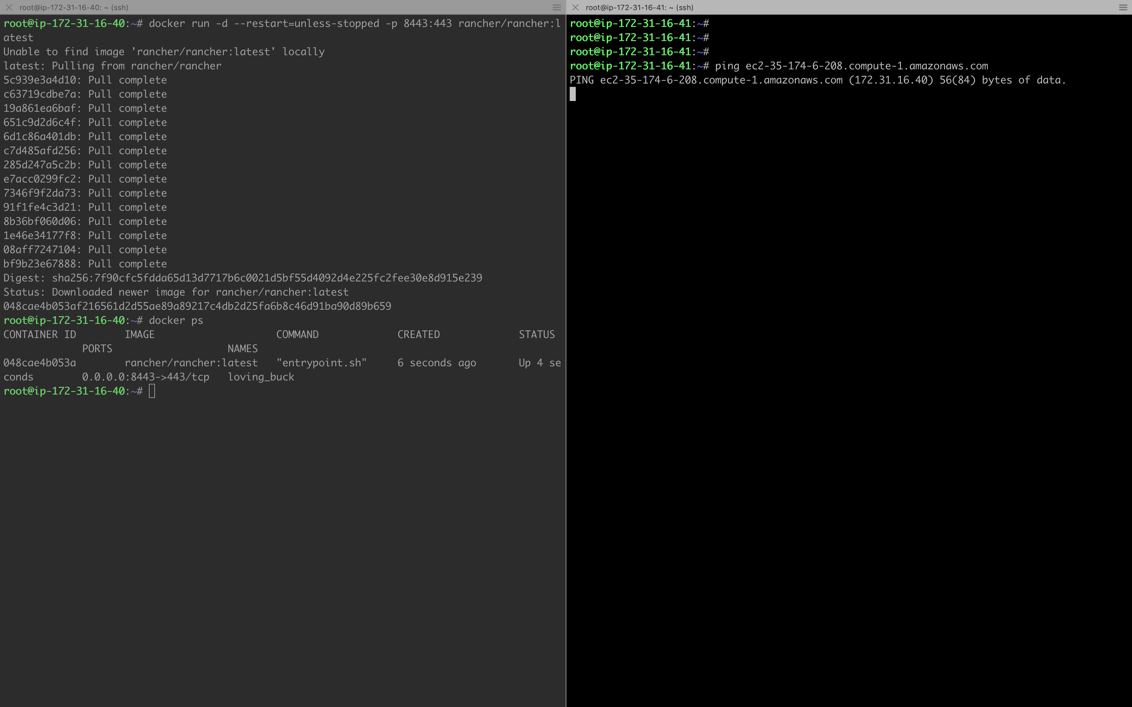
key("ctrl+c")
- Telnet to the Rancher host on port 8443 and send a GET / request
type("telnet")
key("super+v")
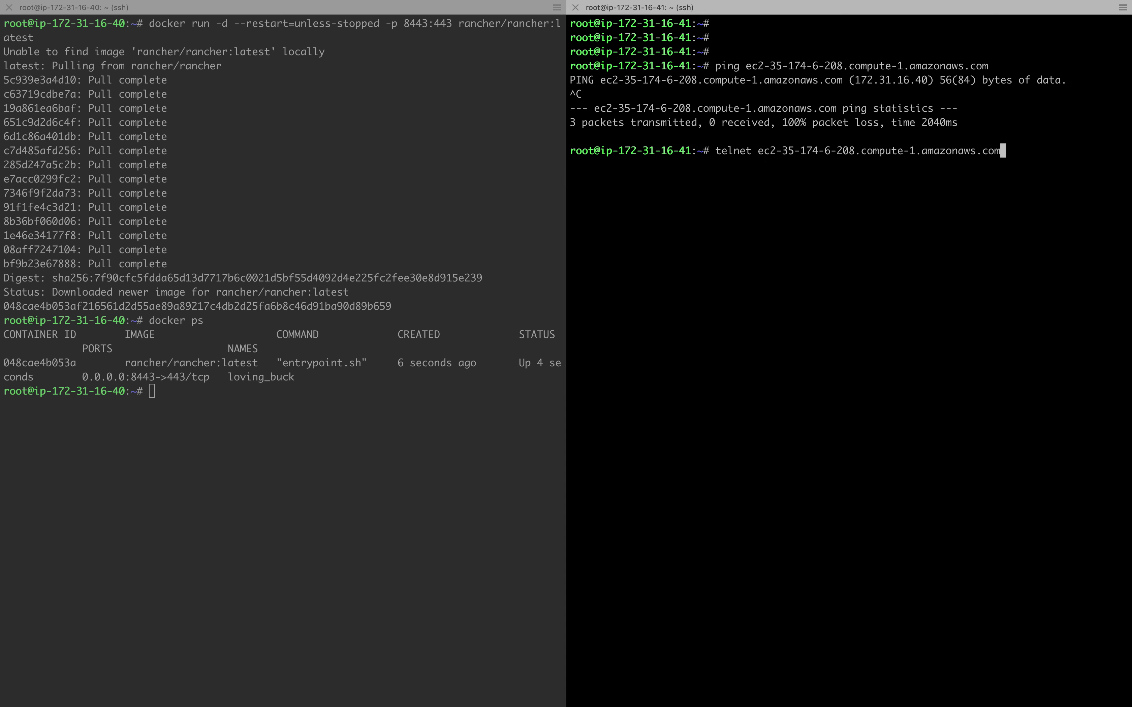
type("8443")
key("Return")
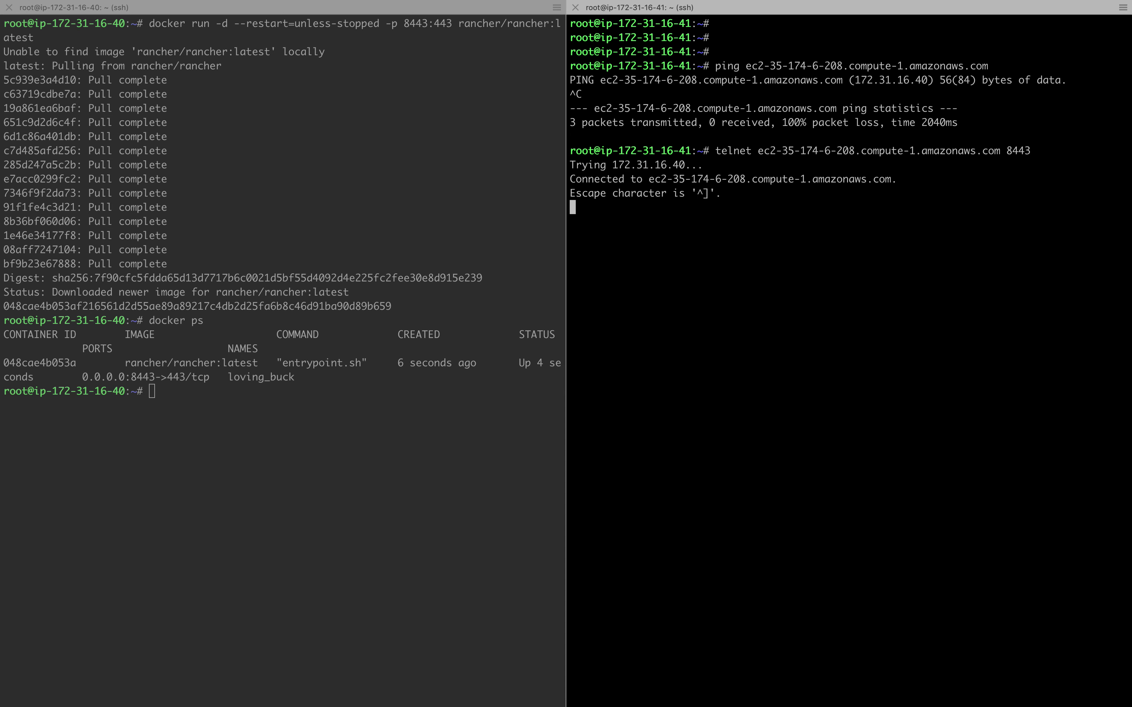
type("GET /")
key("Return")
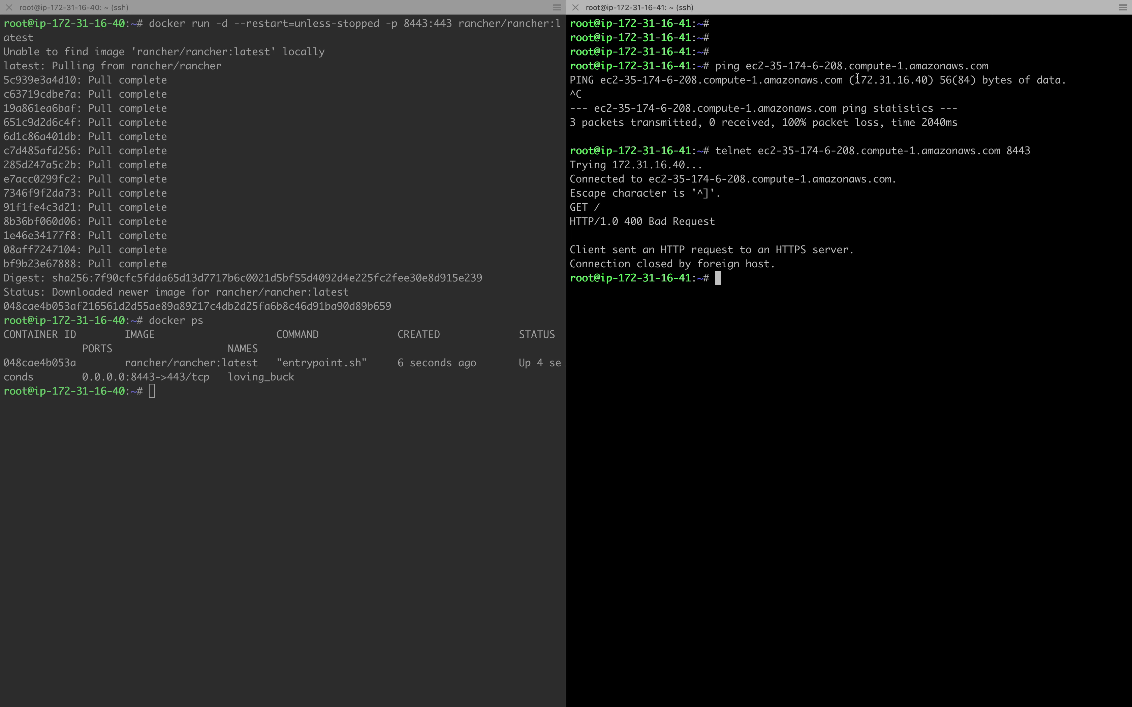
- Select the private IP 172.31.16.40 and switch back to Rancher's Server URL page
left_click_drag(854, 80, 928, 79)
triple_click(861, 150)
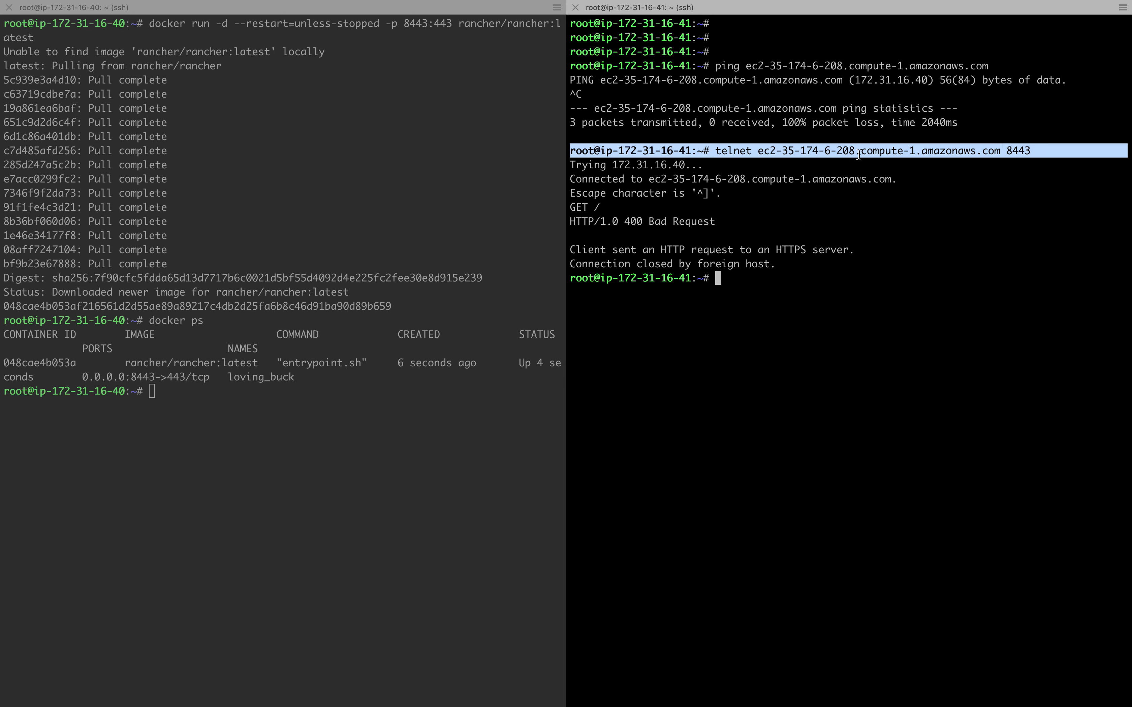
double_click(848, 152)
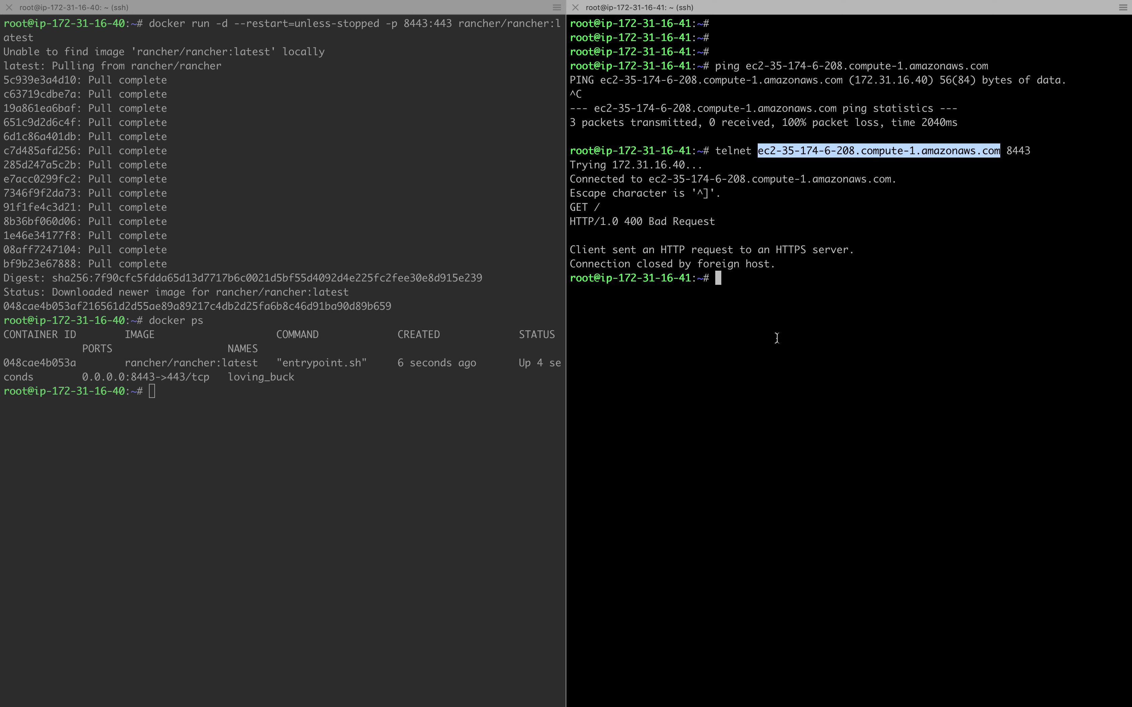
left_click(757, 344)
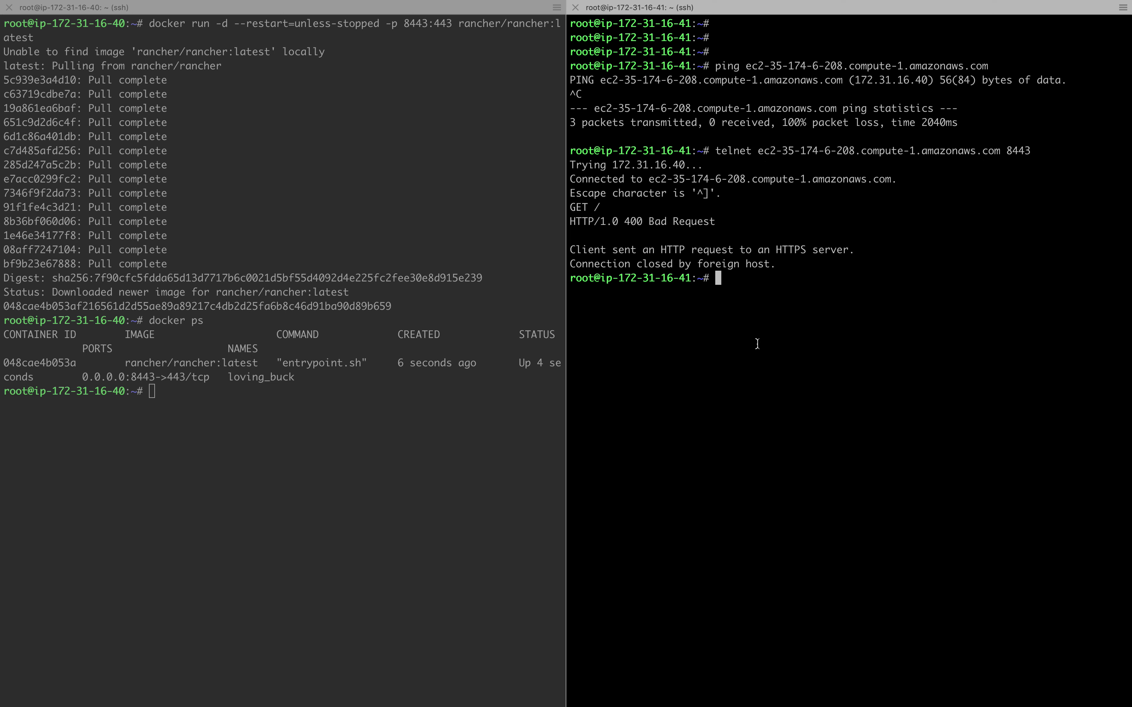
left_click(396, 430)
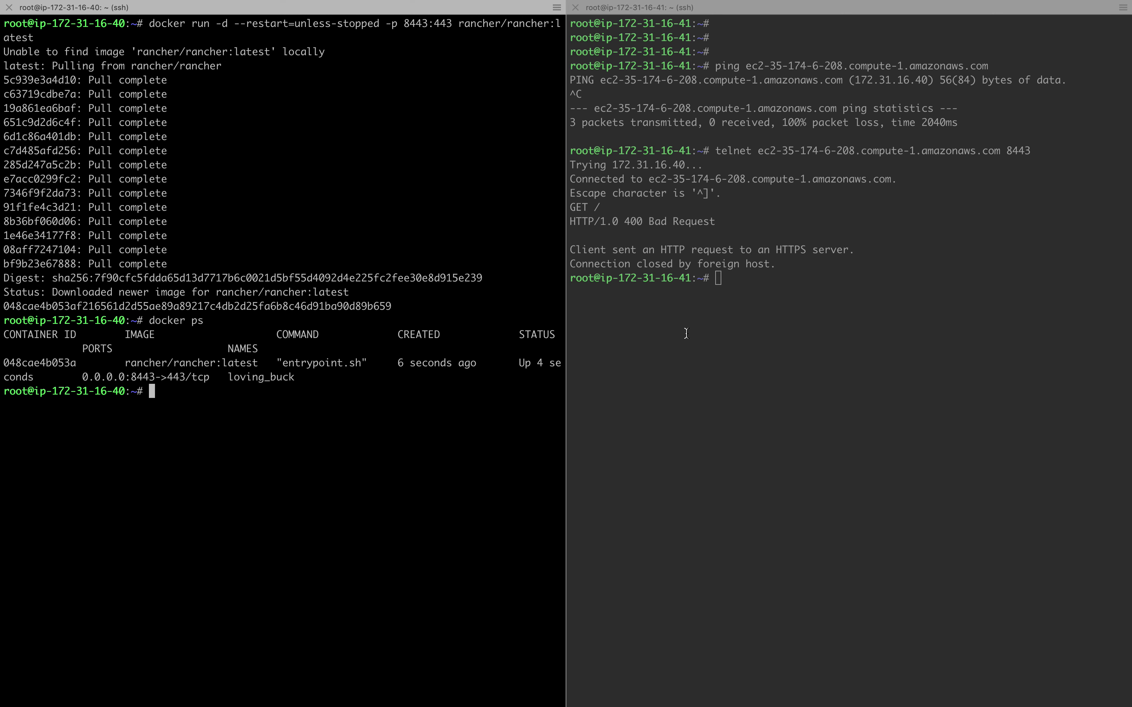
left_click(756, 289)
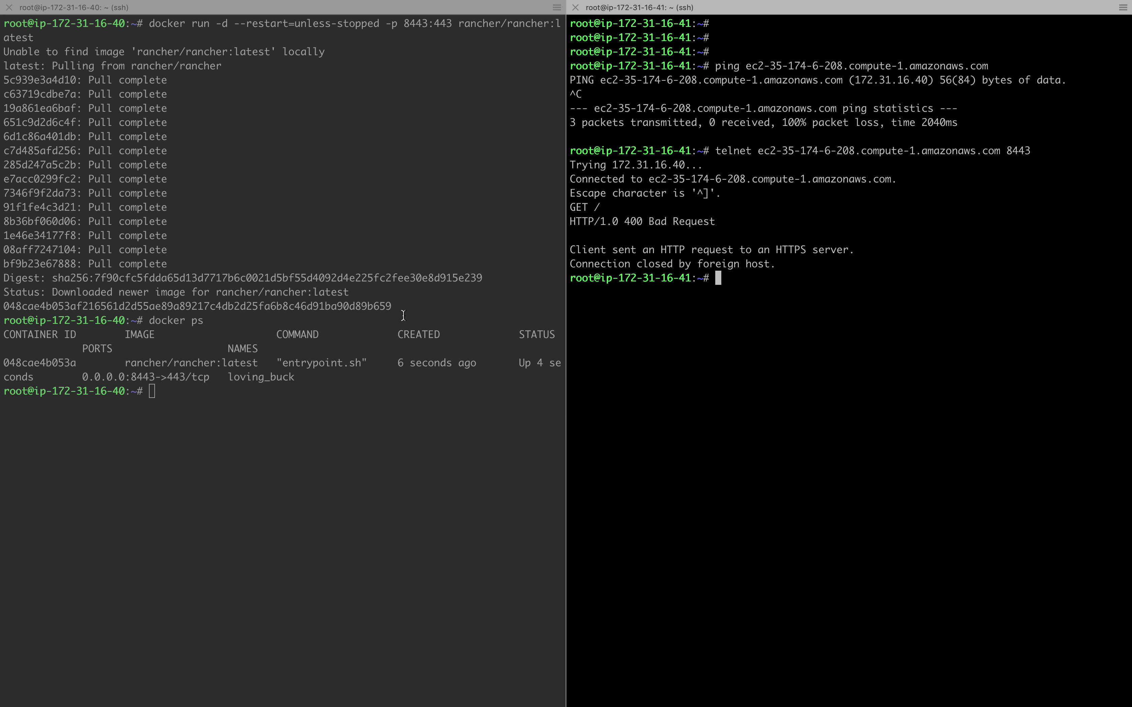
left_click_drag(51, 319, 117, 316)
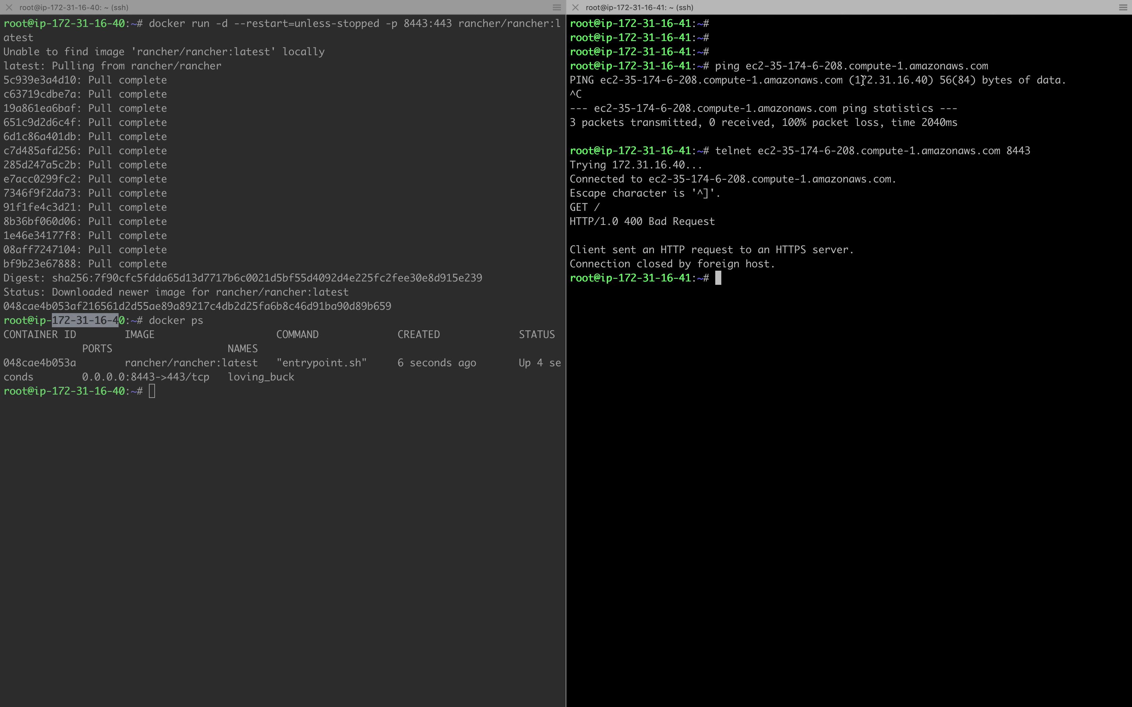
left_click_drag(854, 80, 926, 80)
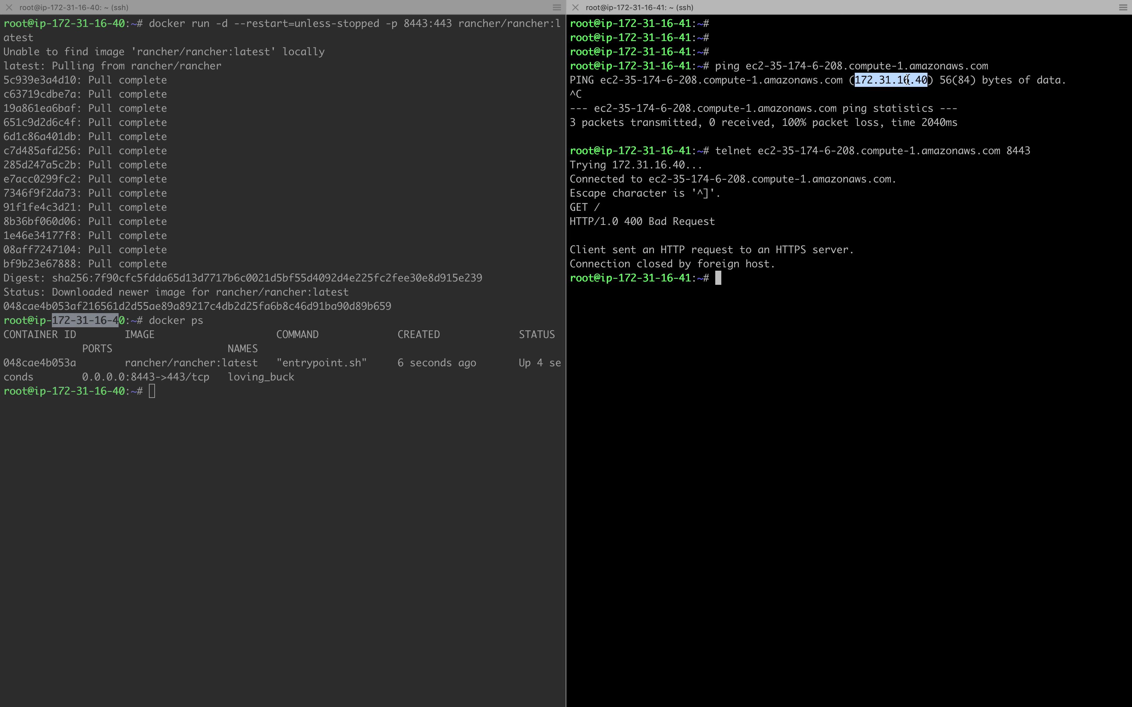
key("ctrl+Left")
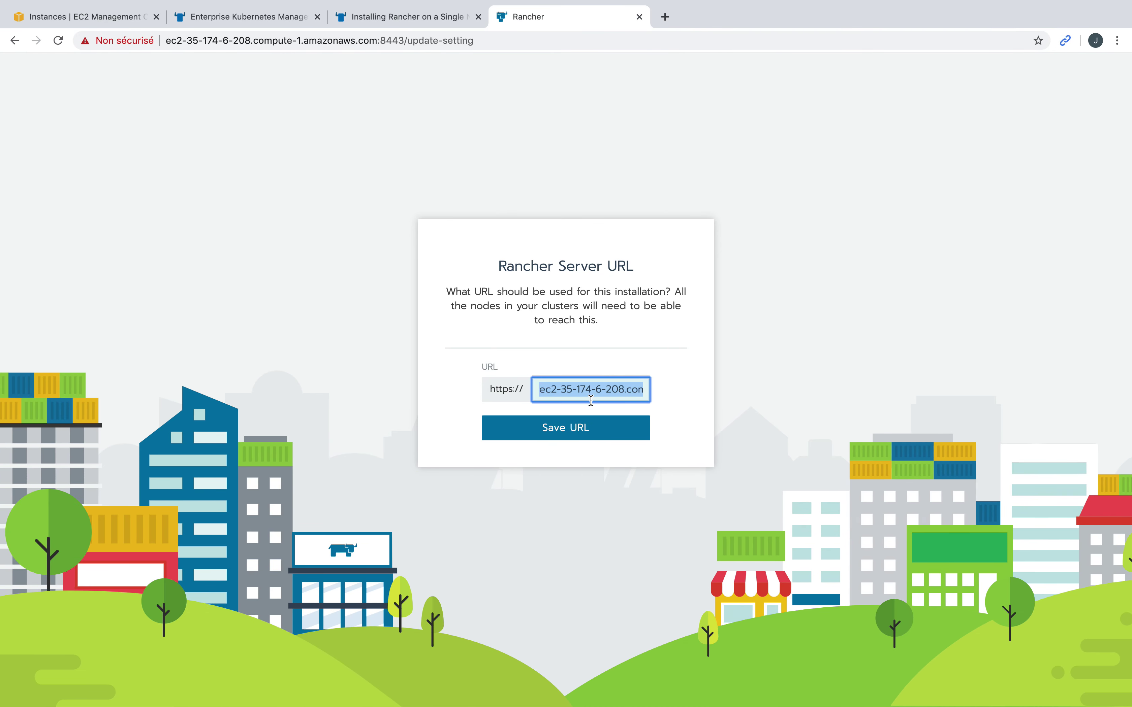
left_click(594, 389)
key("Right")
key("Right")
key("Right")
key("Right")
key("Right")
key("Right")
key("Right")
key("Right")
key("Right")
key("Right")
key("Right")
key("Right")
key("Right")
key("Right")
key("Right")
key("Right")
key("Right")
key("Right")
key("Right")
key("Right")
left_click(616, 391)
left_click_drag(612, 391, 512, 392)
key("super+v")
left_click(590, 434)
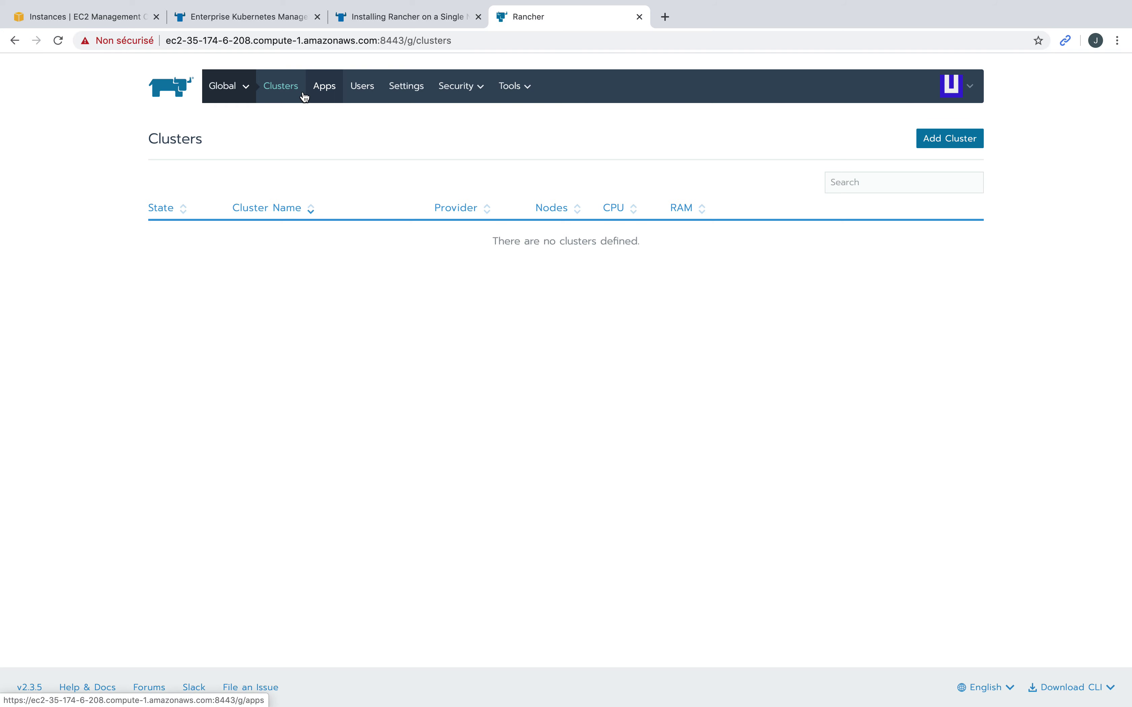
left_click(410, 91)
scroll(398, 454, "down", 15)
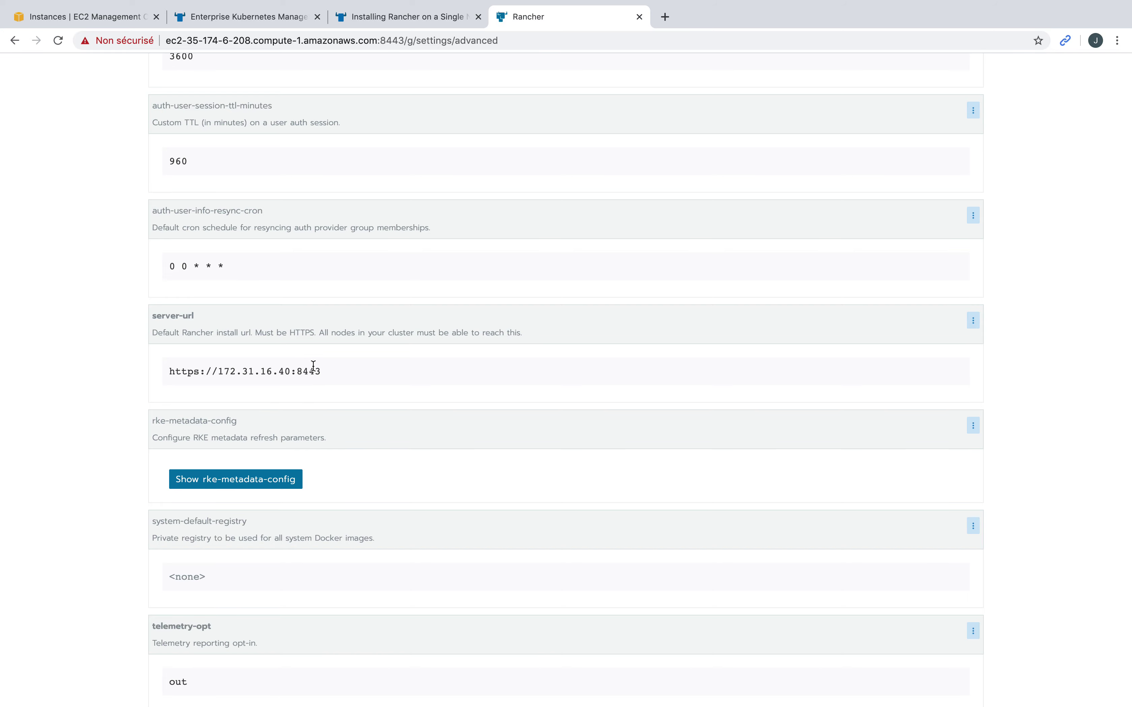
triple_click(261, 365)
scroll(426, 295, "up", 15)
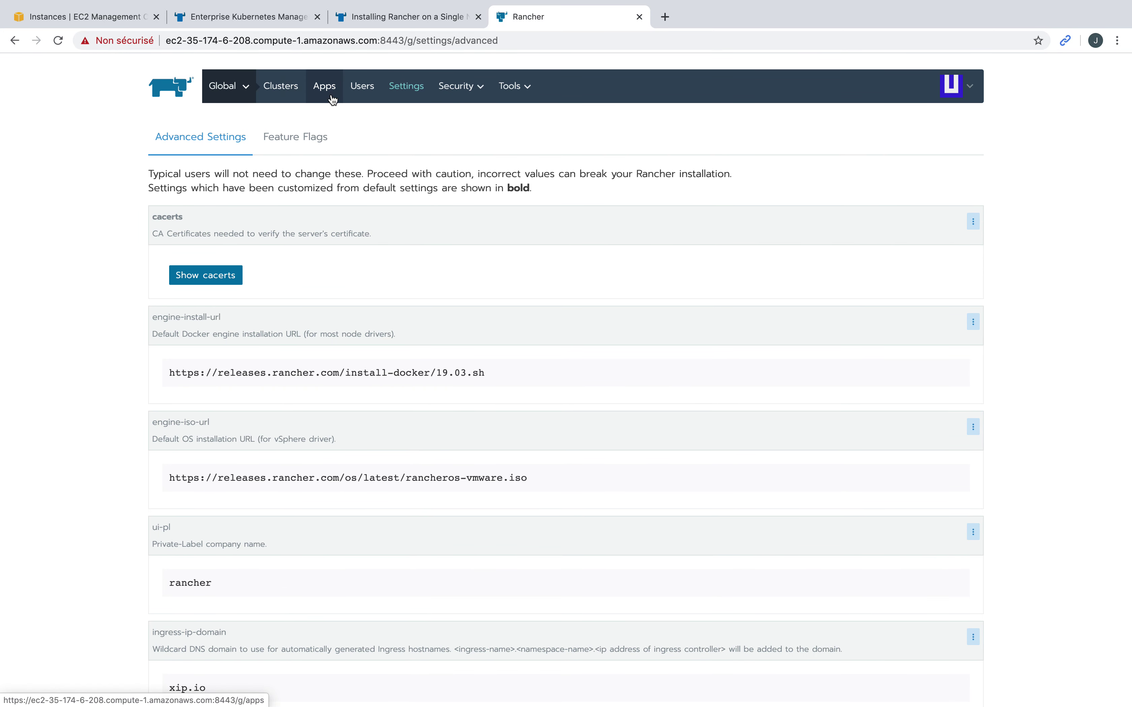
left_click(288, 90)
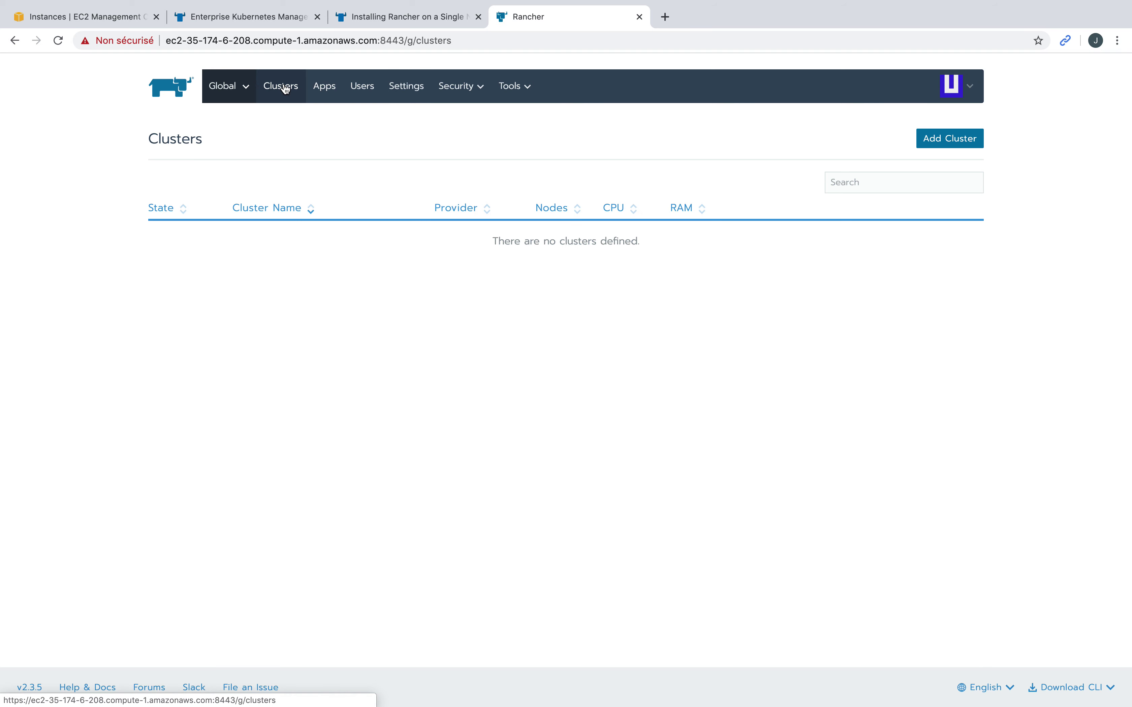
- Add a cluster from existing nodes (Custom) and enter kubernetes1 as the cluster name
left_click(969, 143)
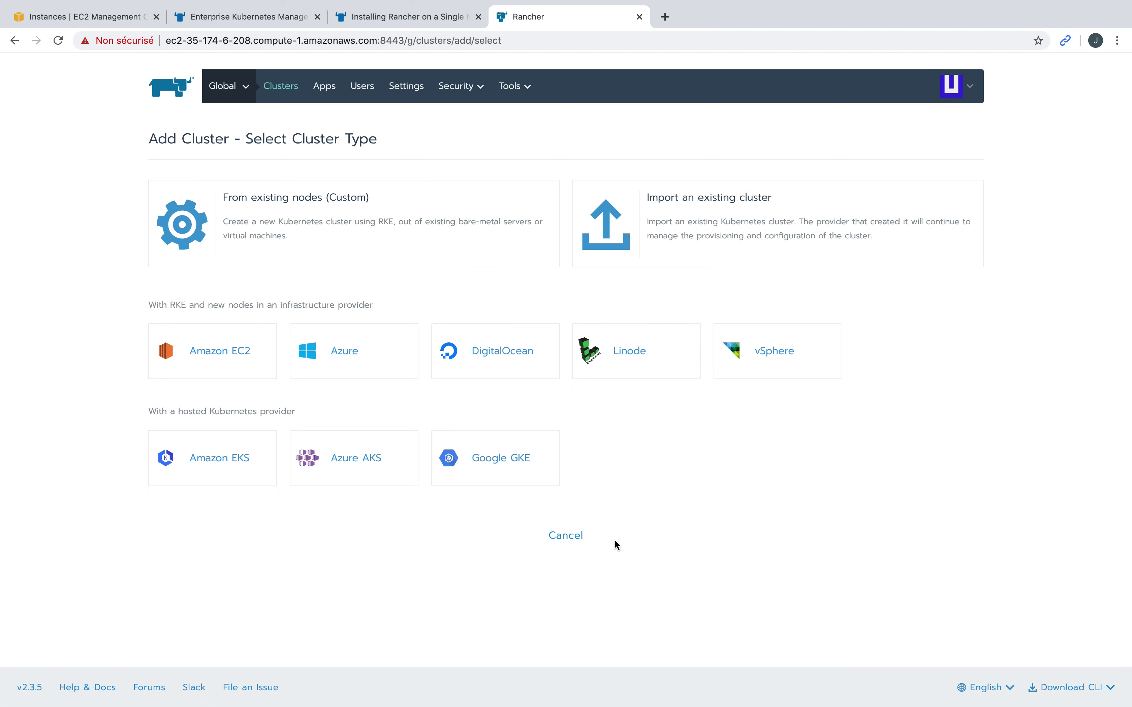
left_click(343, 210)
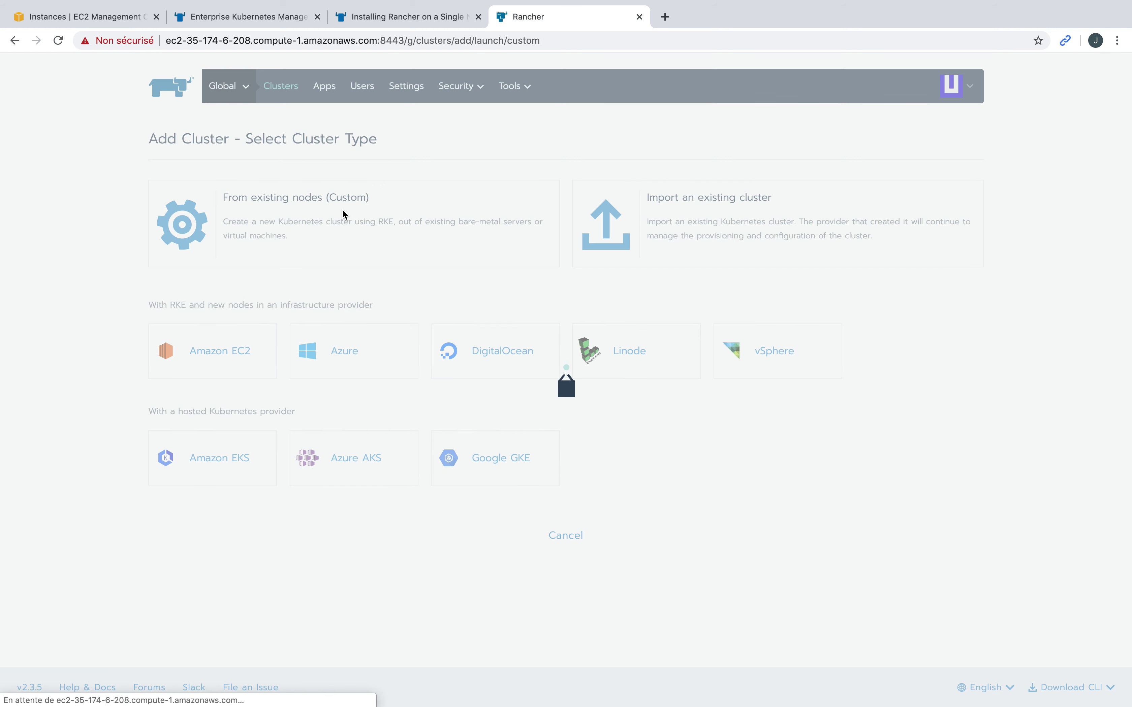
scroll(381, 580, "down", 1)
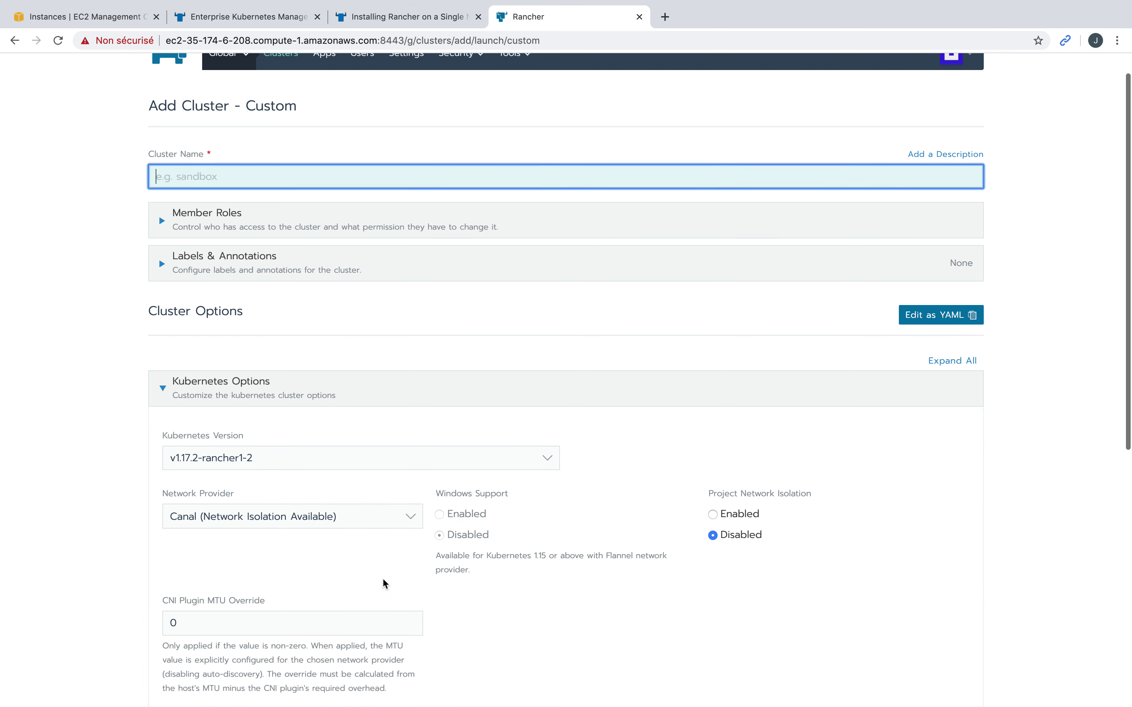
type("test")
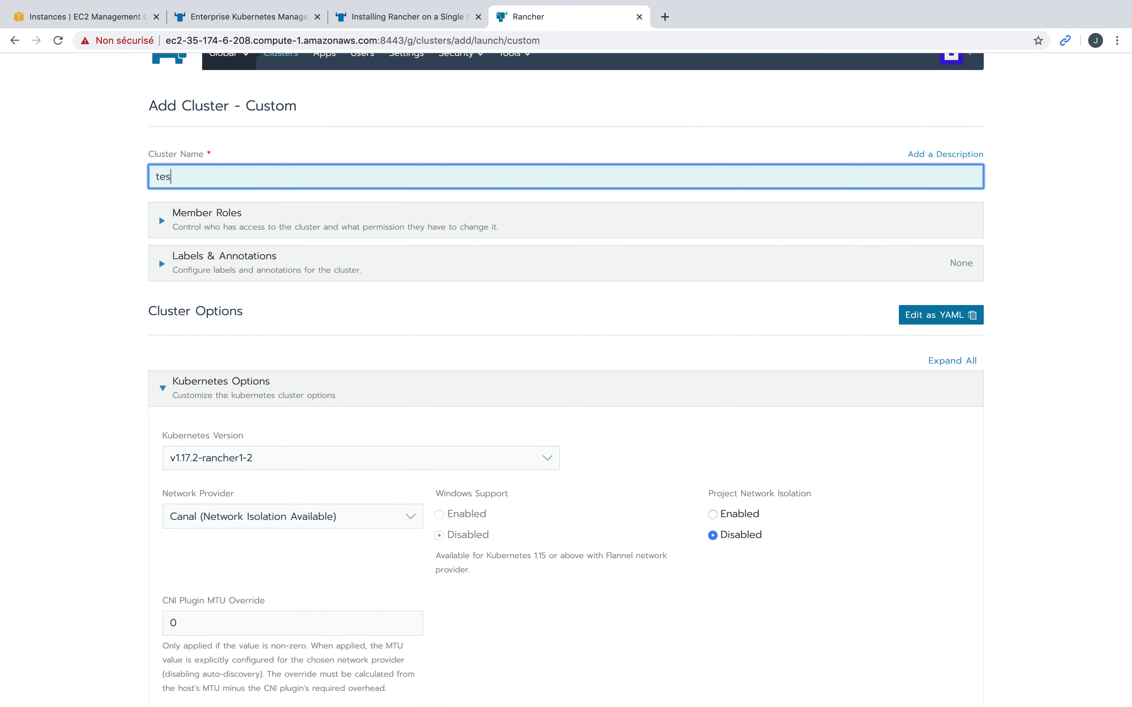
key("BackSpace")
key("BackSpace")
key("BackSpace")
key("BackSpace")
type("cluster")
key("super+a")
type("kue")
key("BackSpace")
type("bernetes1")
scroll(531, 441, "down", 10)
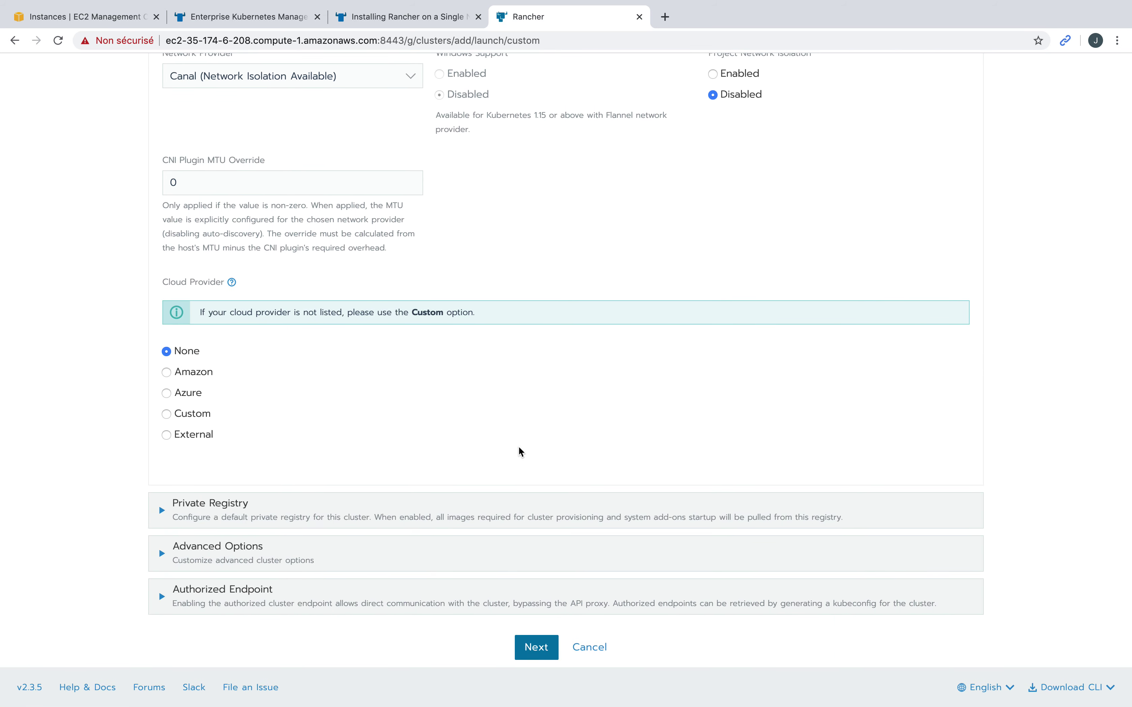
- Save kubernetes1 and tick etcd and Control Plane alongside Worker in the node roles
left_click(542, 649)
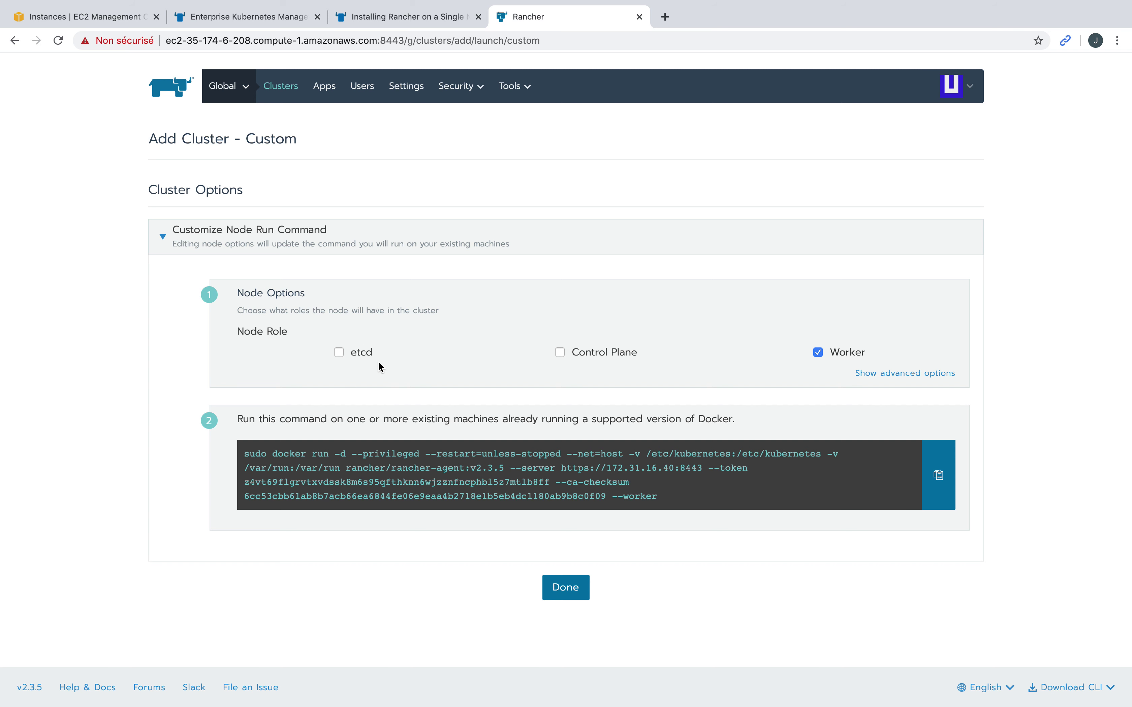
left_click(338, 354)
left_click(560, 354)
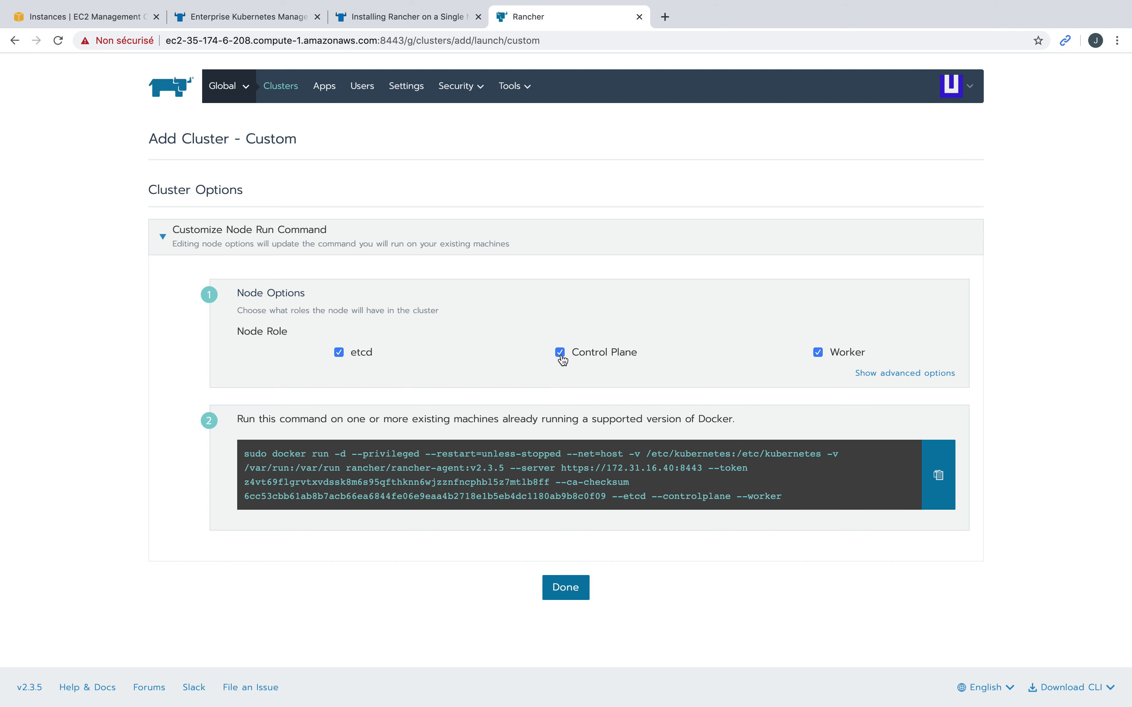
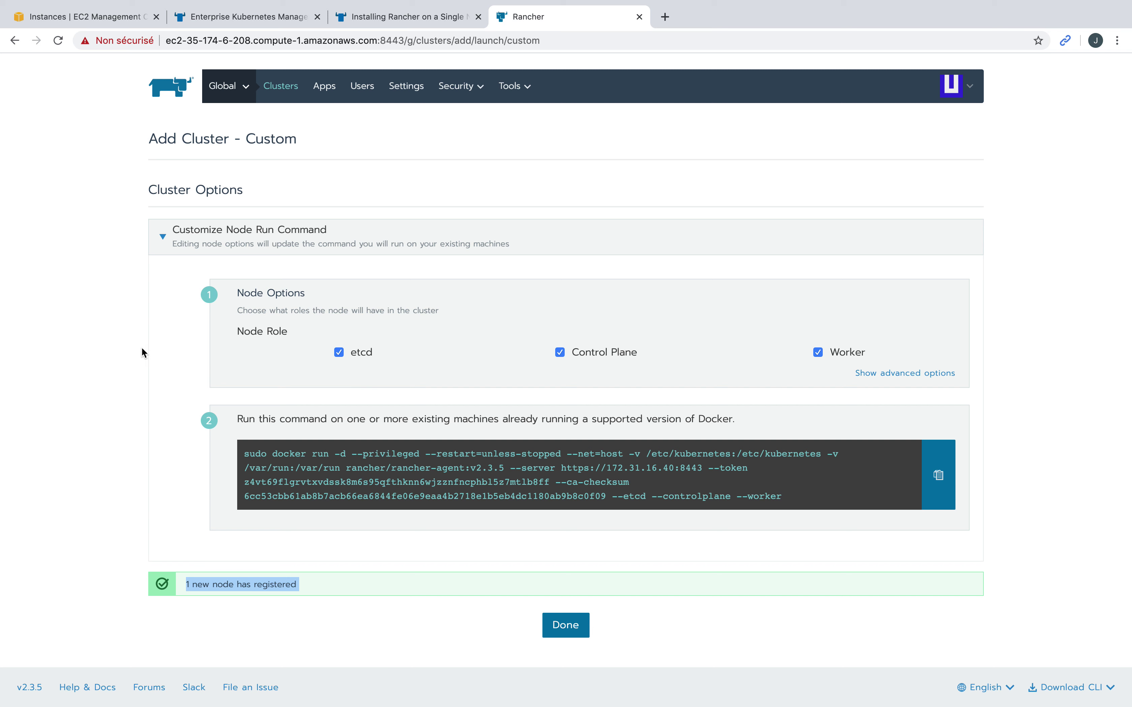
- Drop the etcd and Control Plane roles so the command ends in --worker, and copy it
left_click(141, 347)
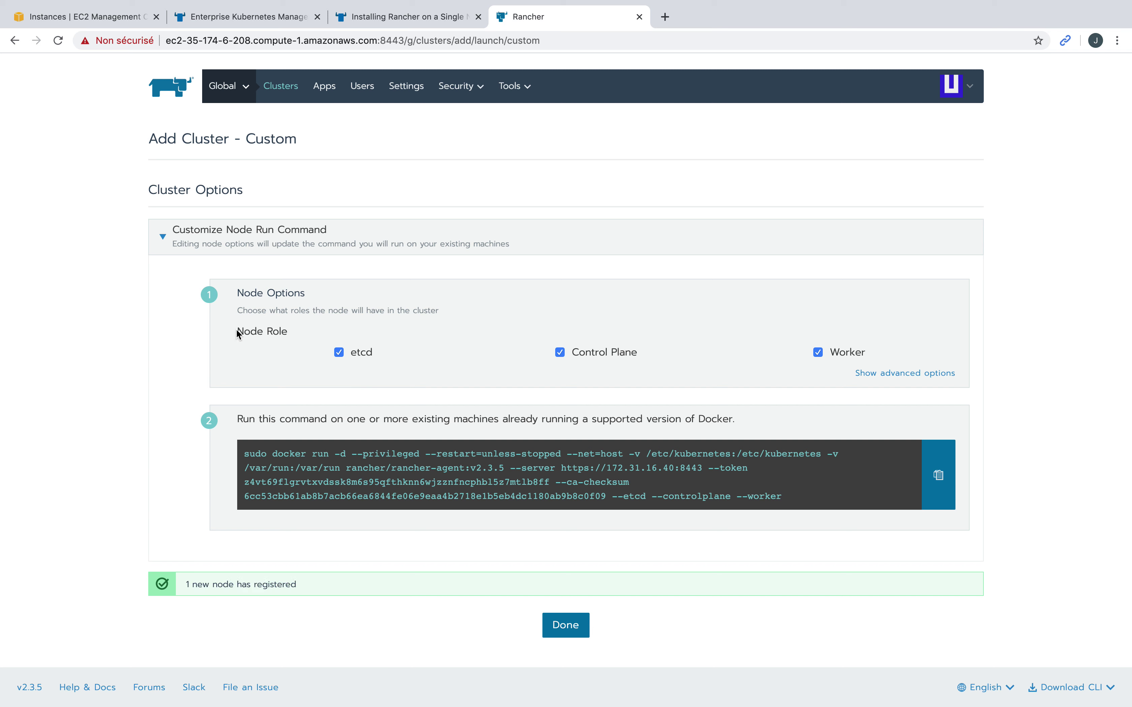
left_click(340, 351)
left_click(559, 352)
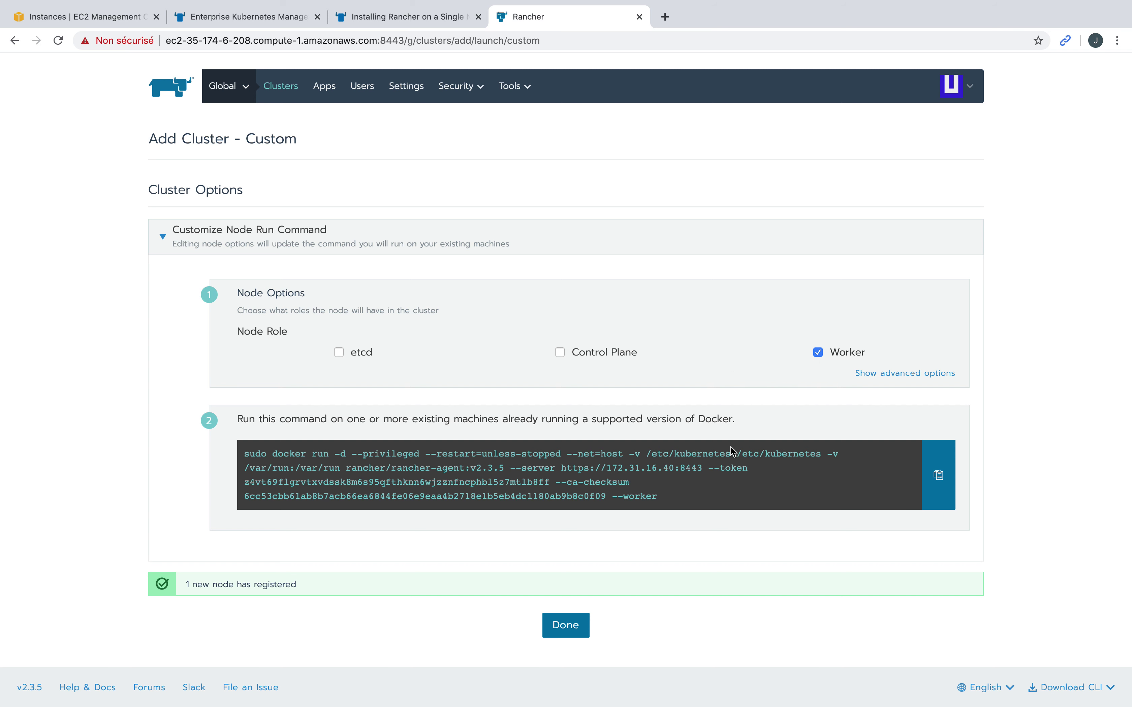
left_click(939, 477)
key("ctrl+Right")
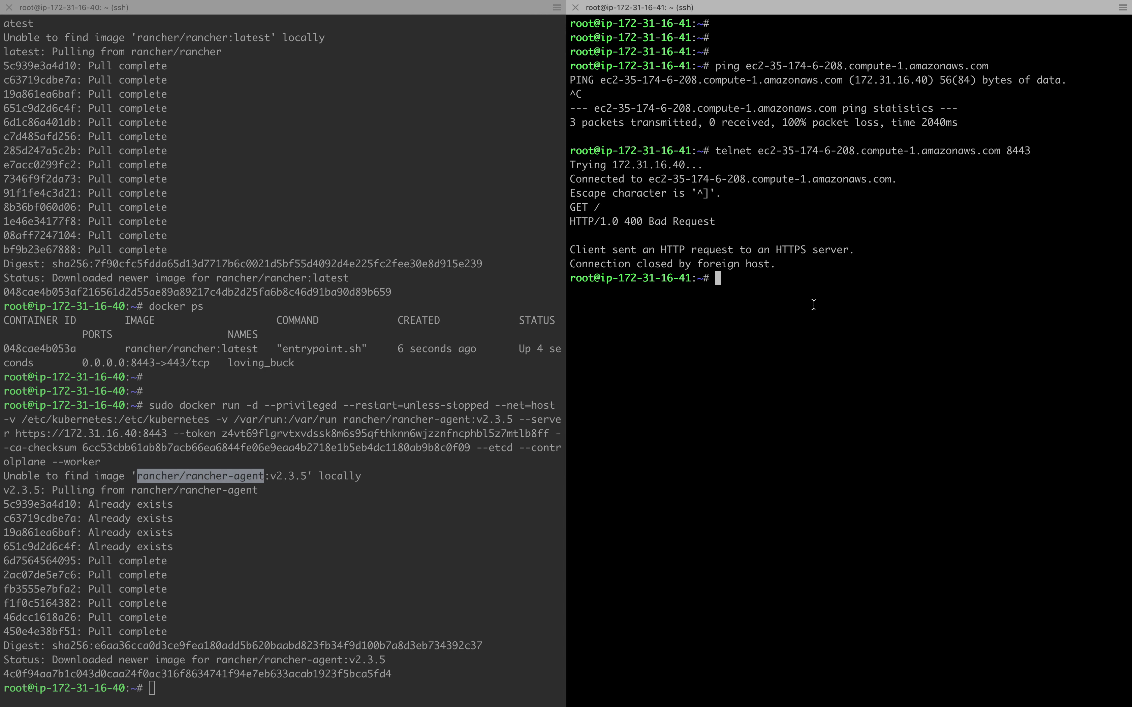
- Run the copied worker-only docker run command in the second host's SSH pane
key("super+v")
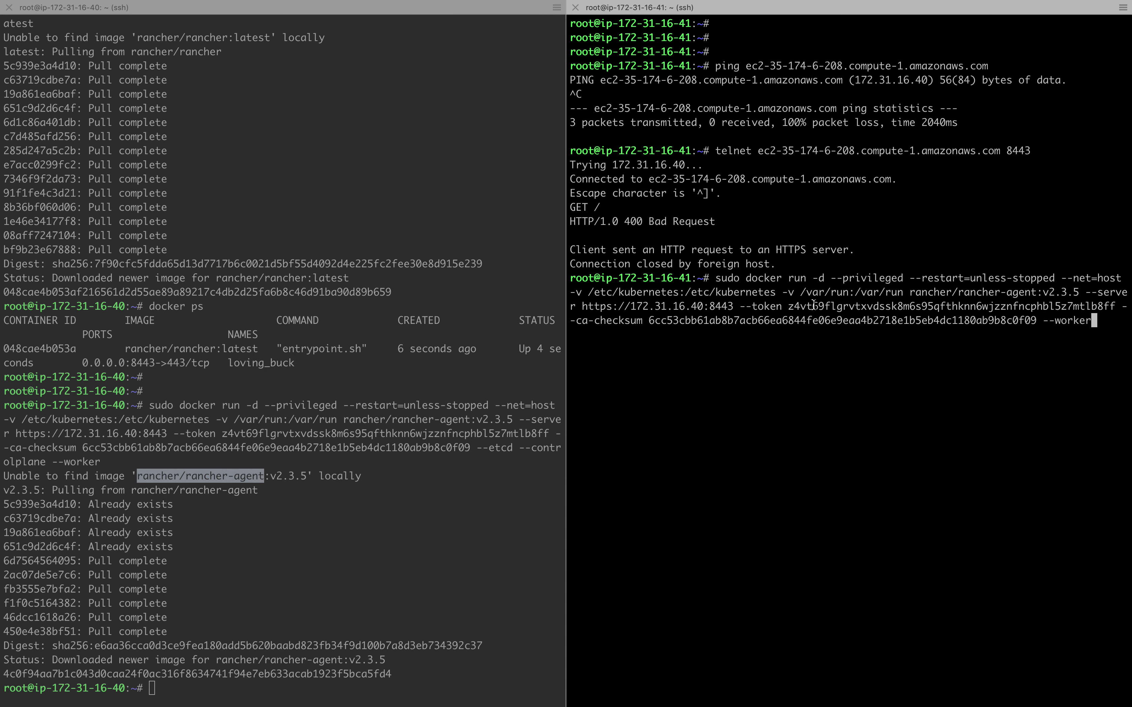
key("Return")
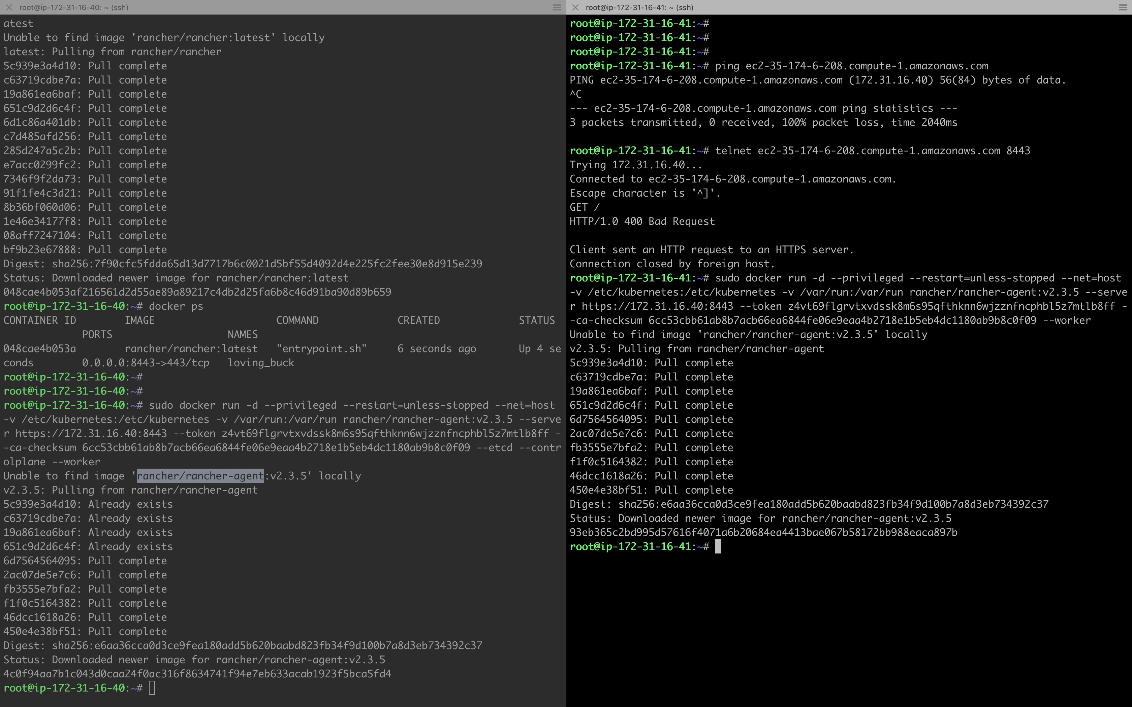
key("ctrl+Left")
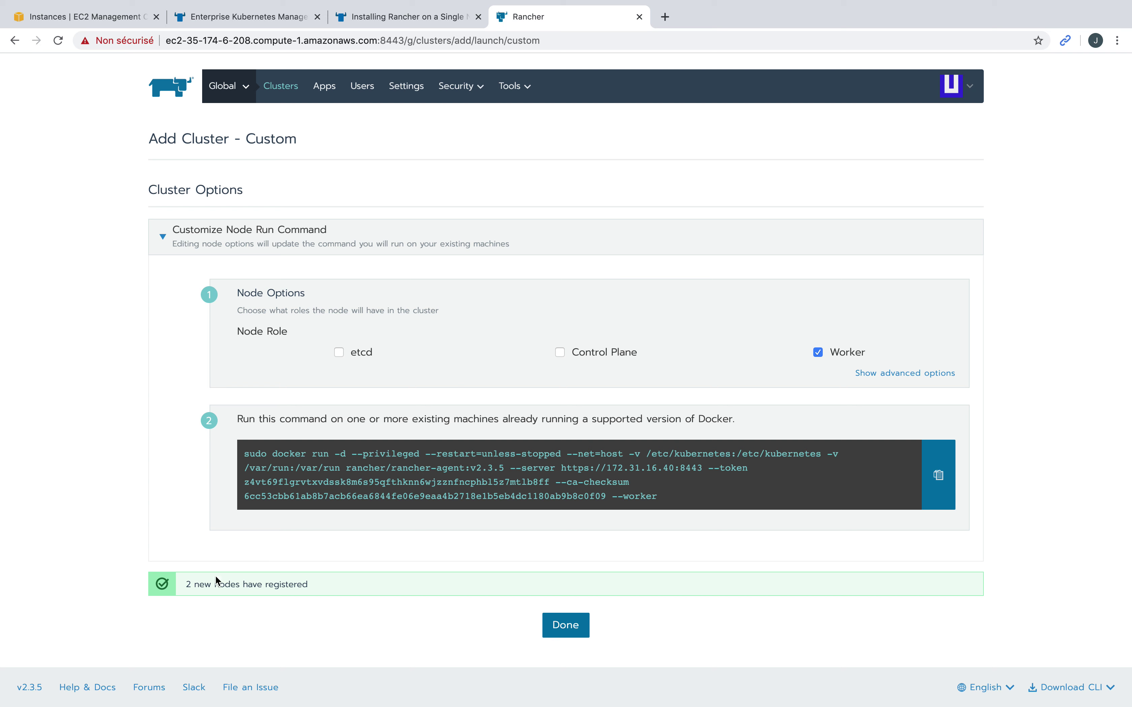
- View the kubernetes1 dashboard from Clusters, then return to the Global clusters list
left_click(289, 93)
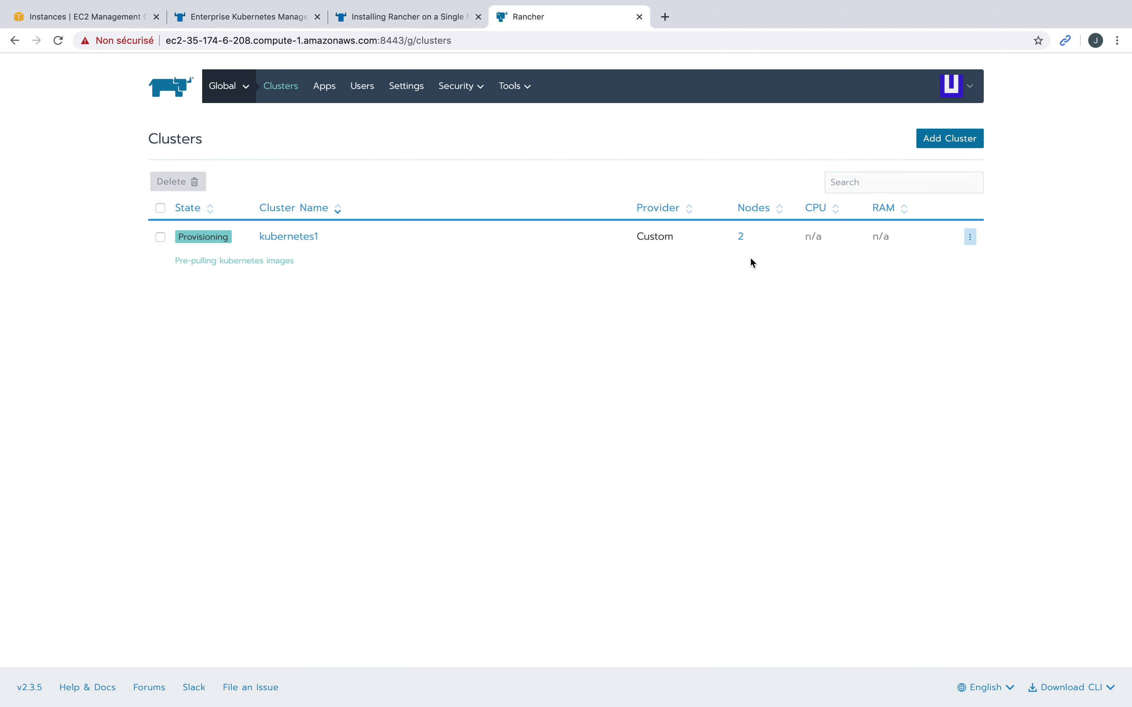
left_click(289, 237)
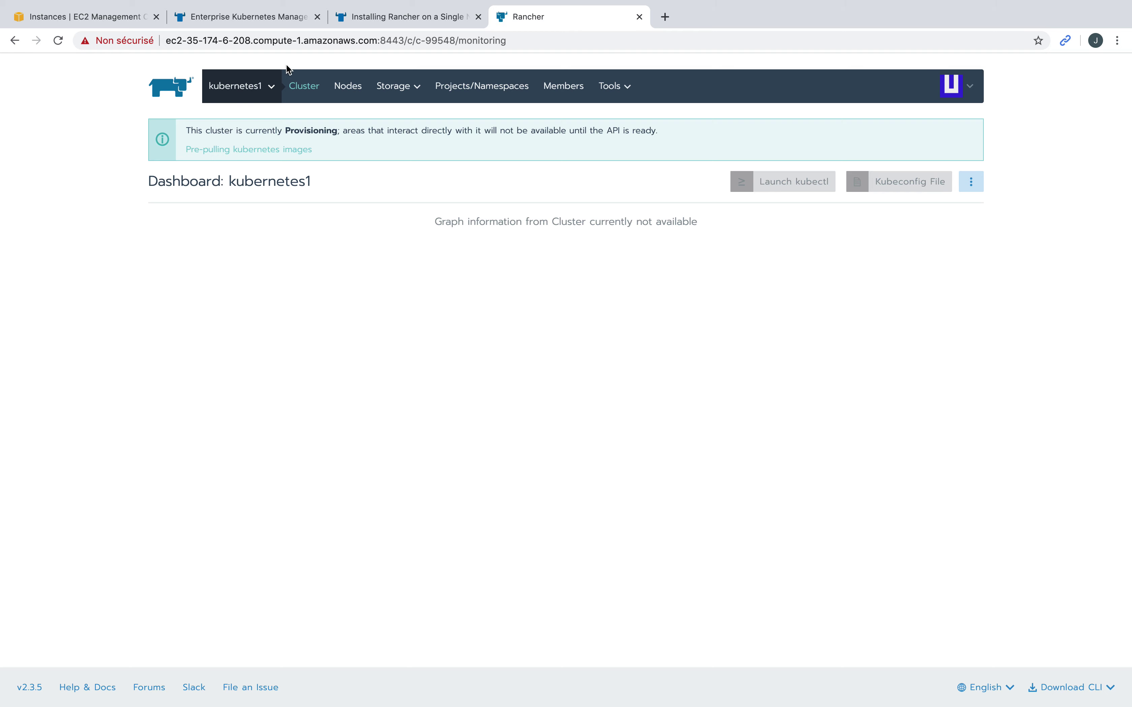
left_click(258, 94)
left_click(253, 121)
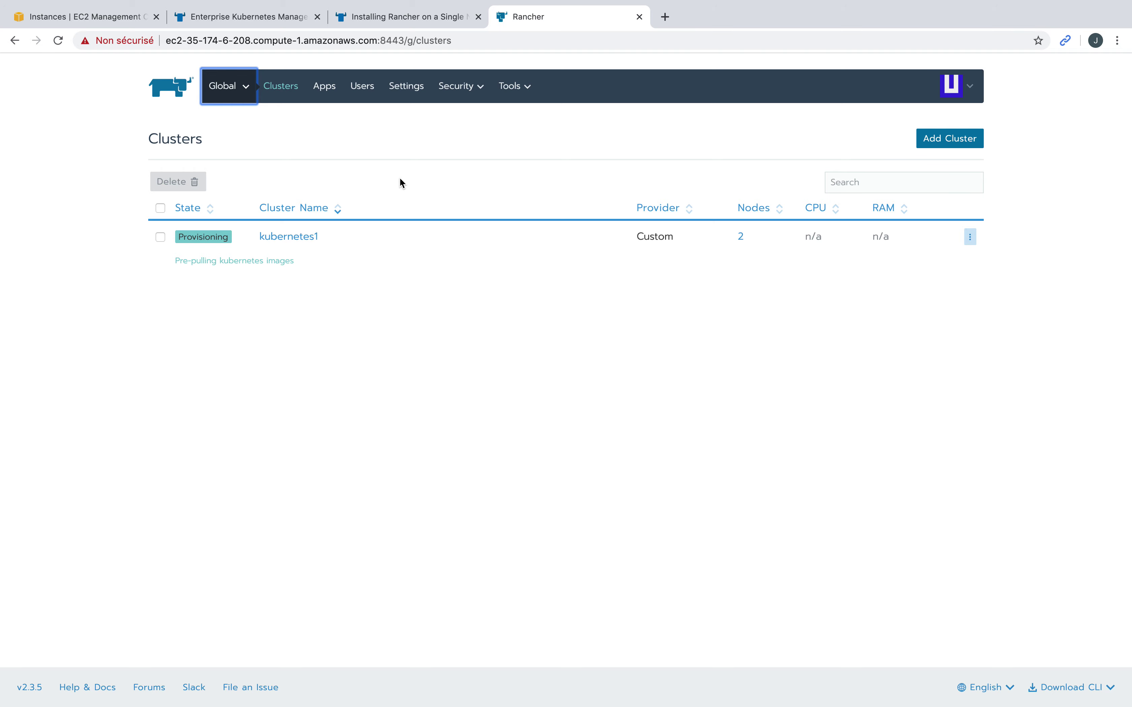
- Go from Users to the global Advanced Settings page and scroll through it
left_click(363, 87)
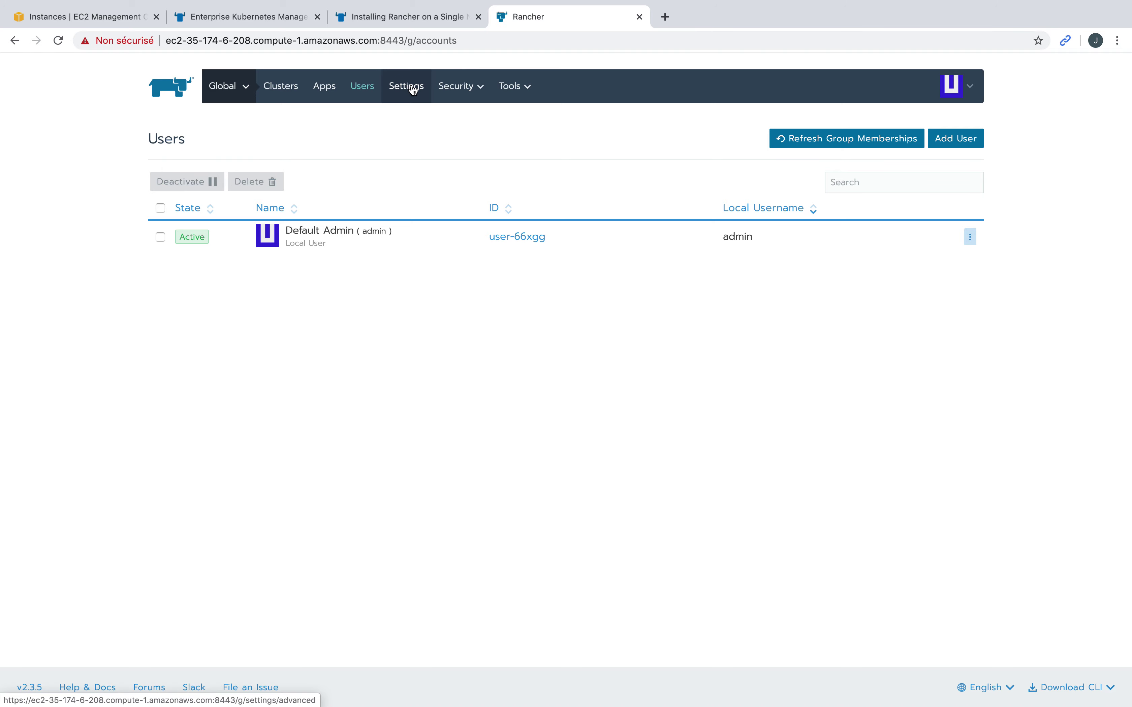
left_click(413, 87)
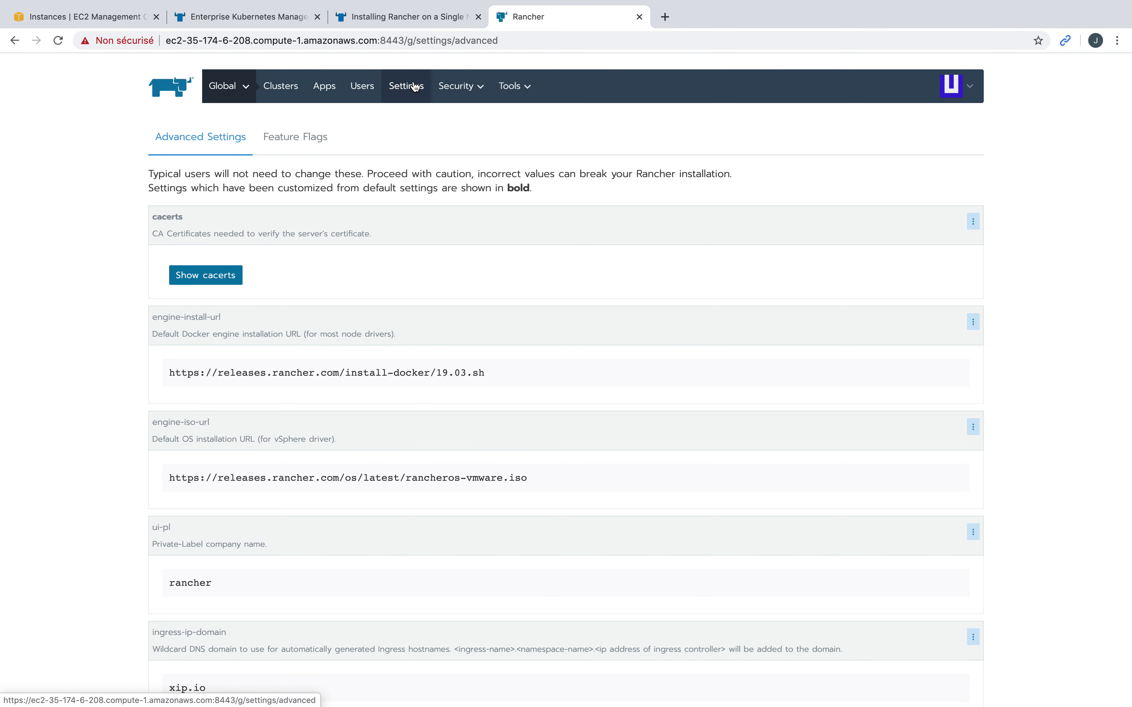
scroll(432, 312, "down", 15)
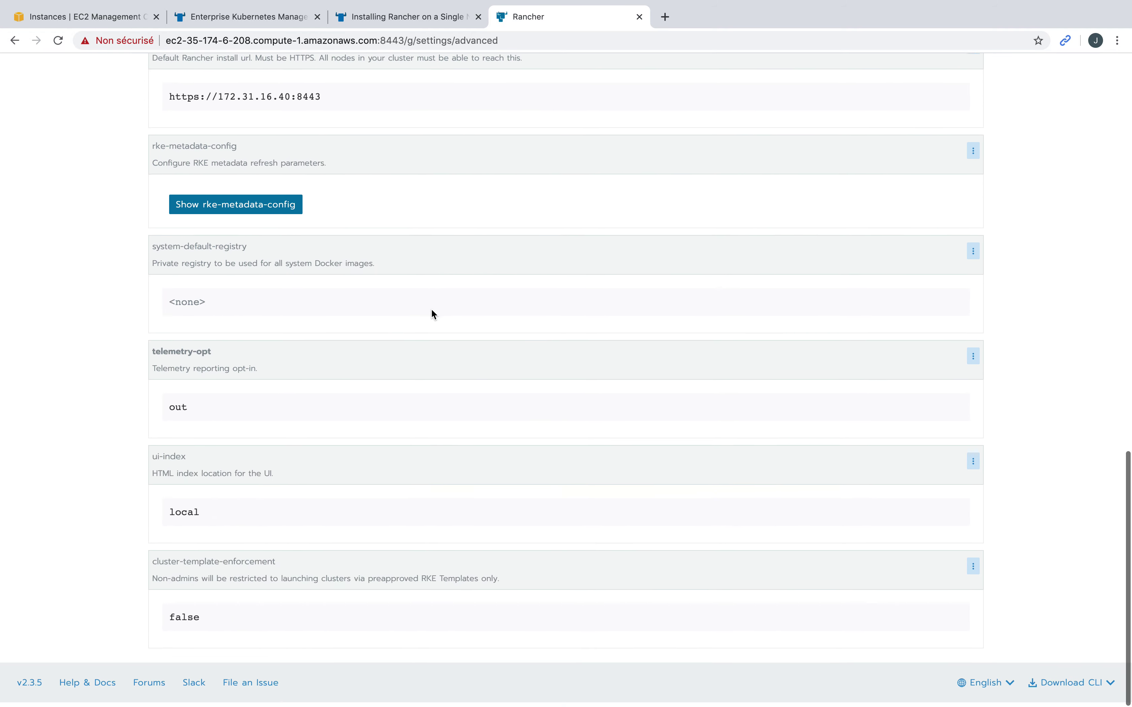
scroll(432, 311, "up", 10)
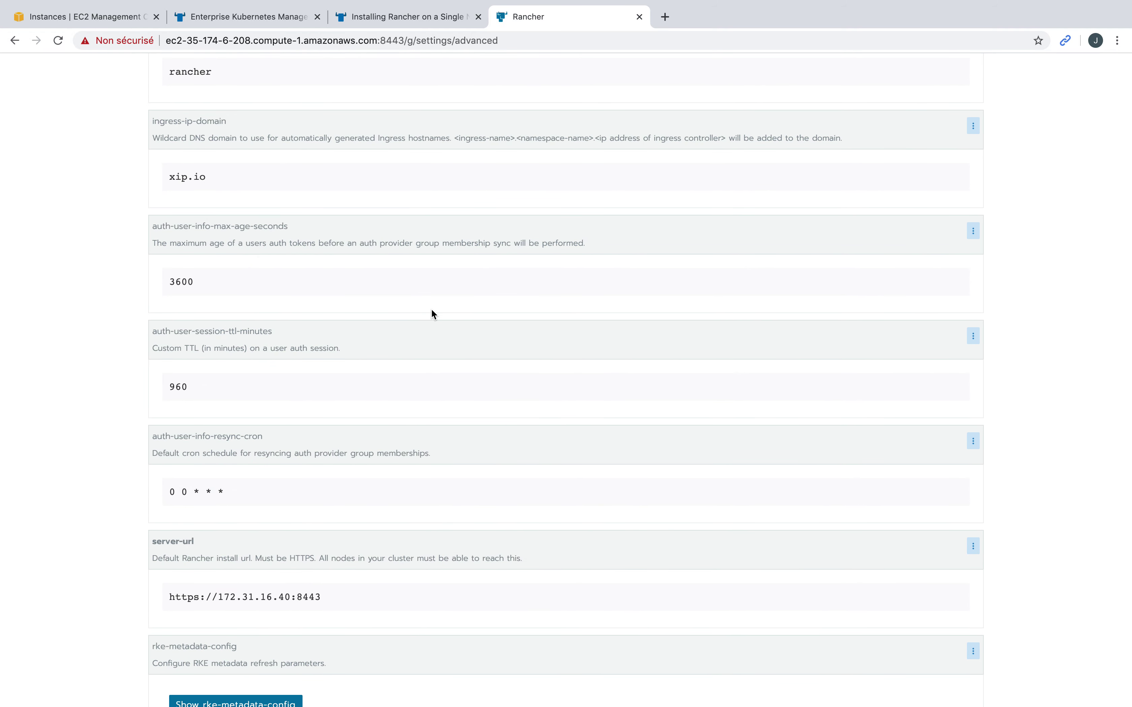
scroll(432, 313, "up", 5)
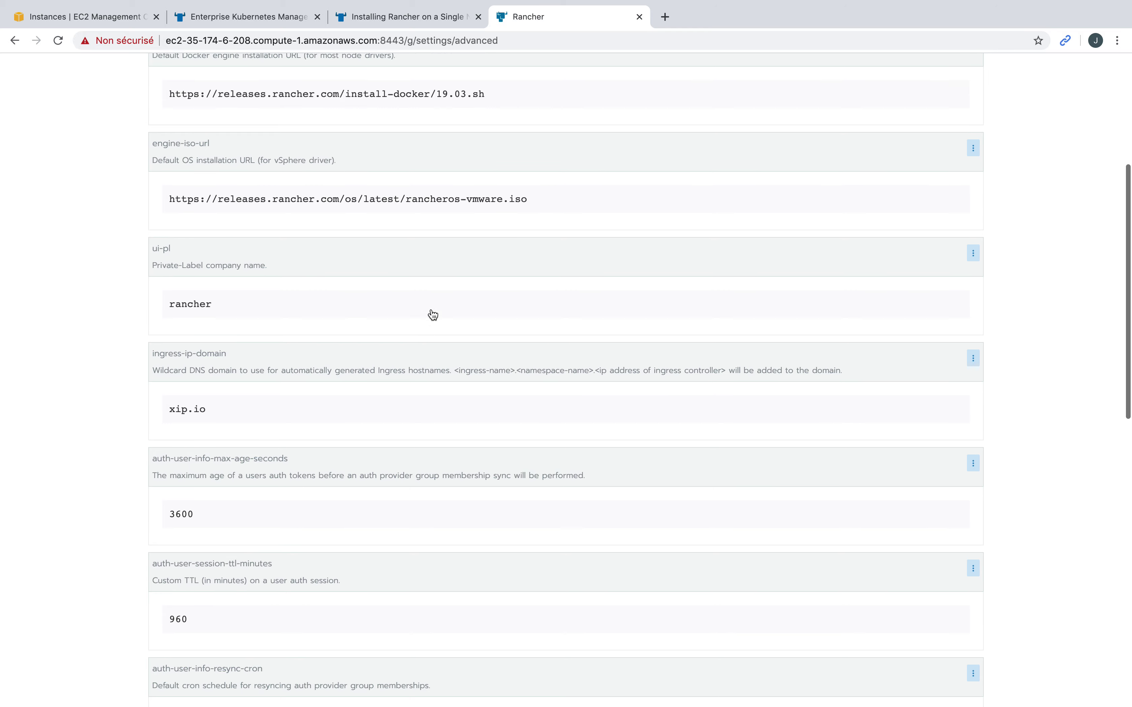
scroll(433, 315, "up", 1)
- Briefly select the ingress-ip-domain value xip.io, then scroll back through the settings
left_click_drag(169, 476, 212, 482)
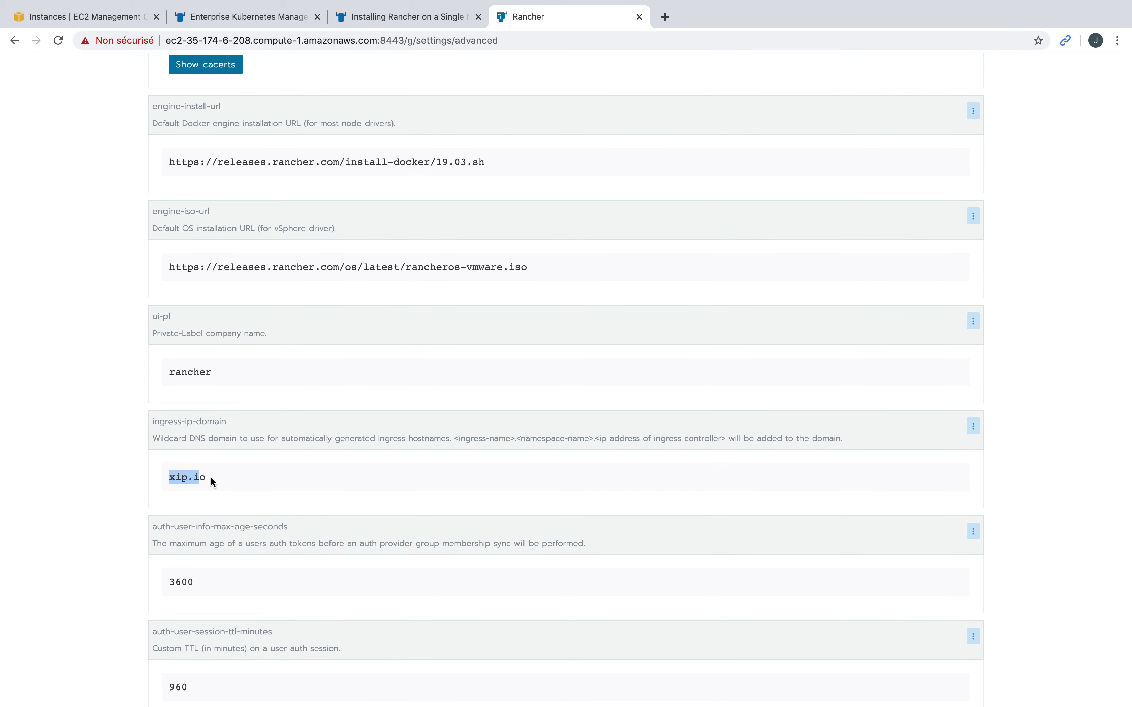
left_click(234, 478)
scroll(152, 505, "down", 3)
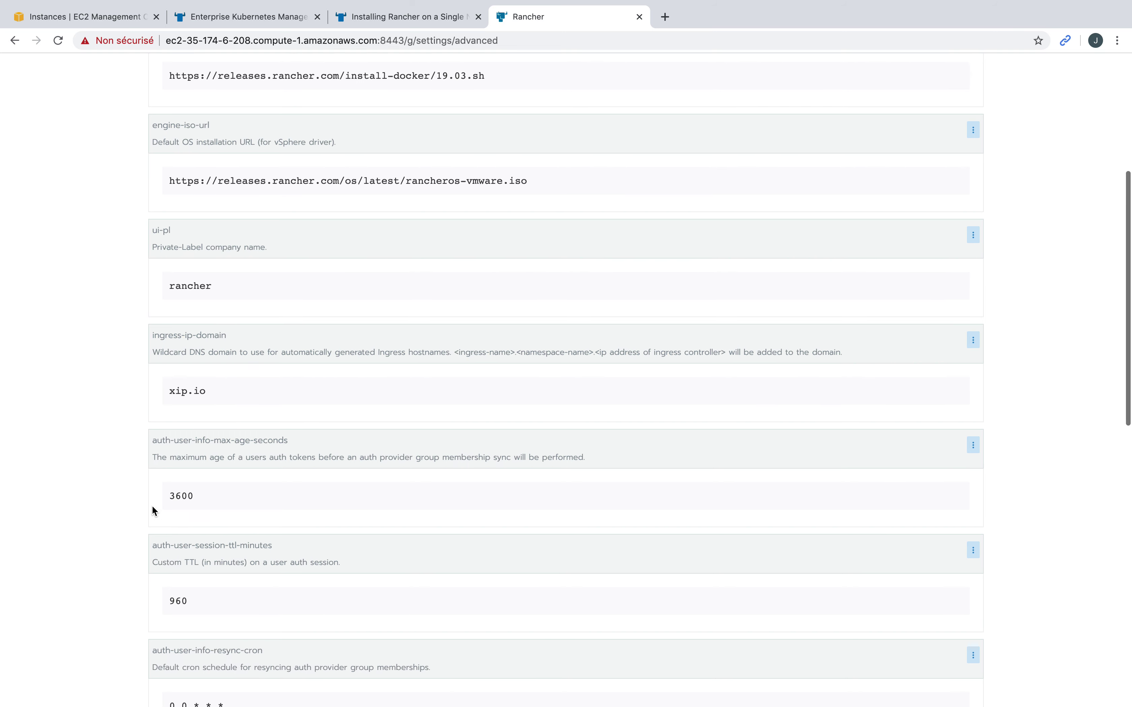
scroll(216, 342, "up", 2)
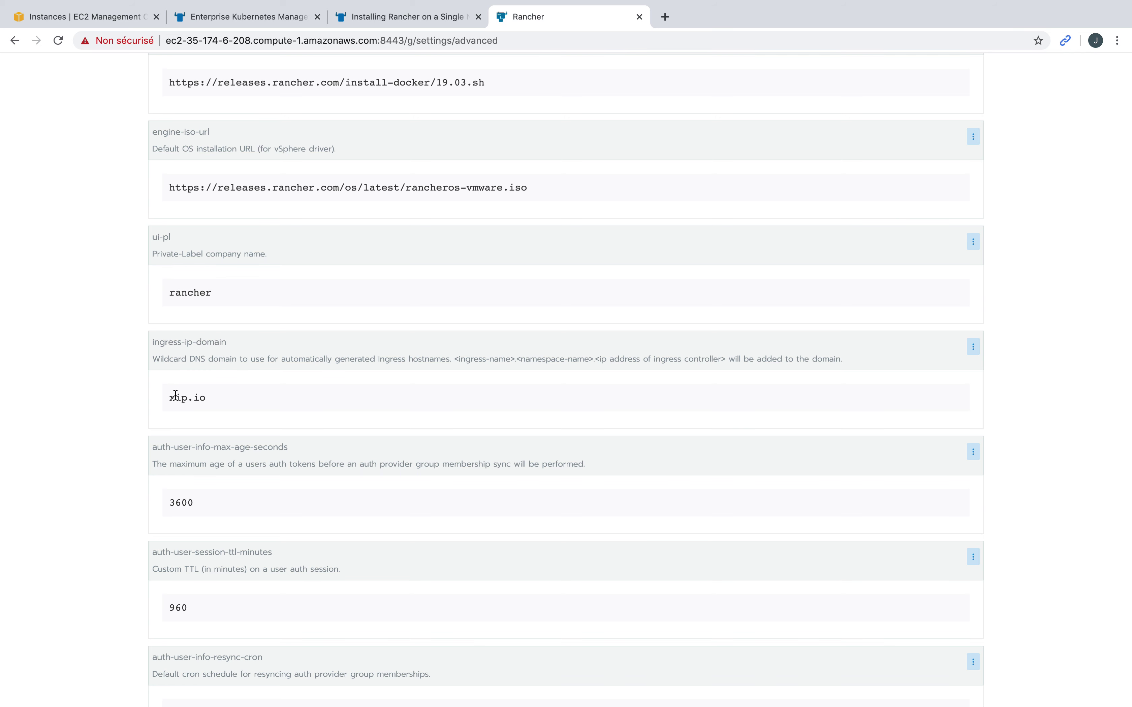
scroll(207, 401, "up", 6)
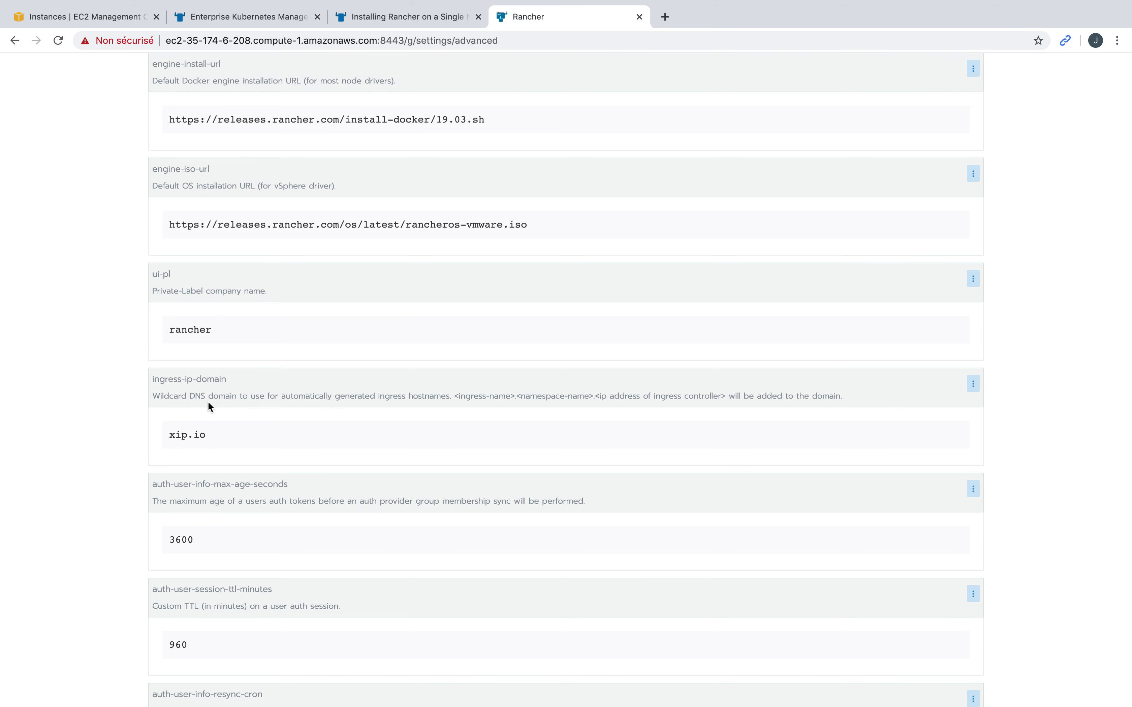
mouse_move(472, 92)
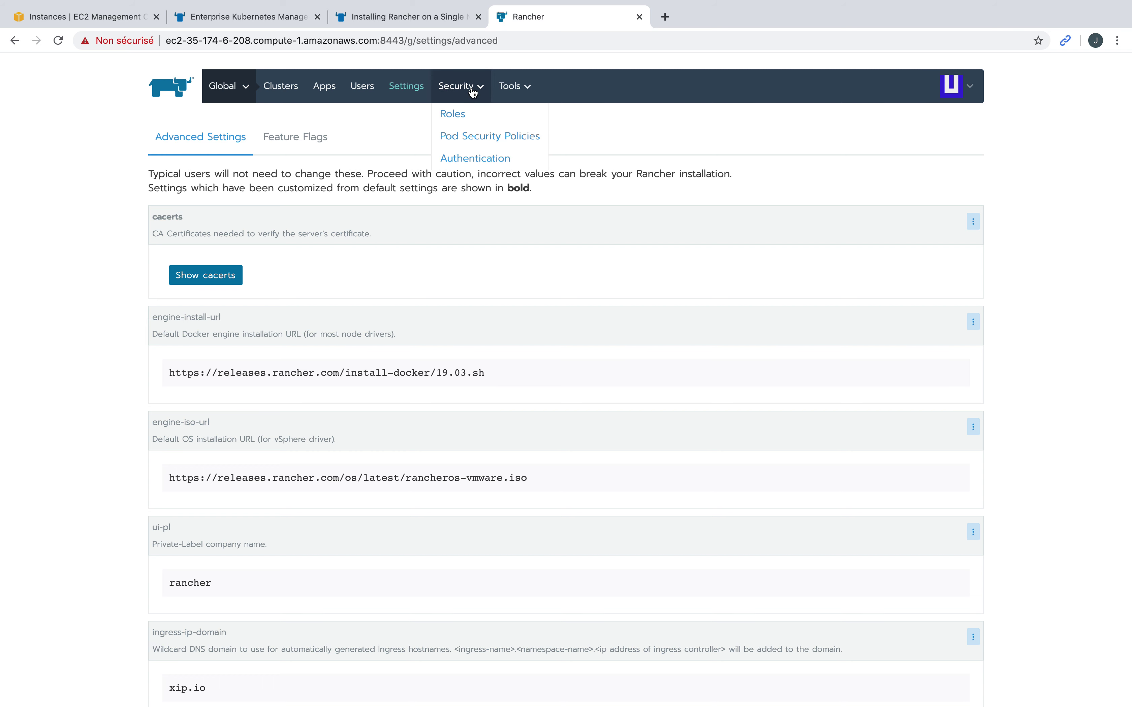
mouse_move(520, 89)
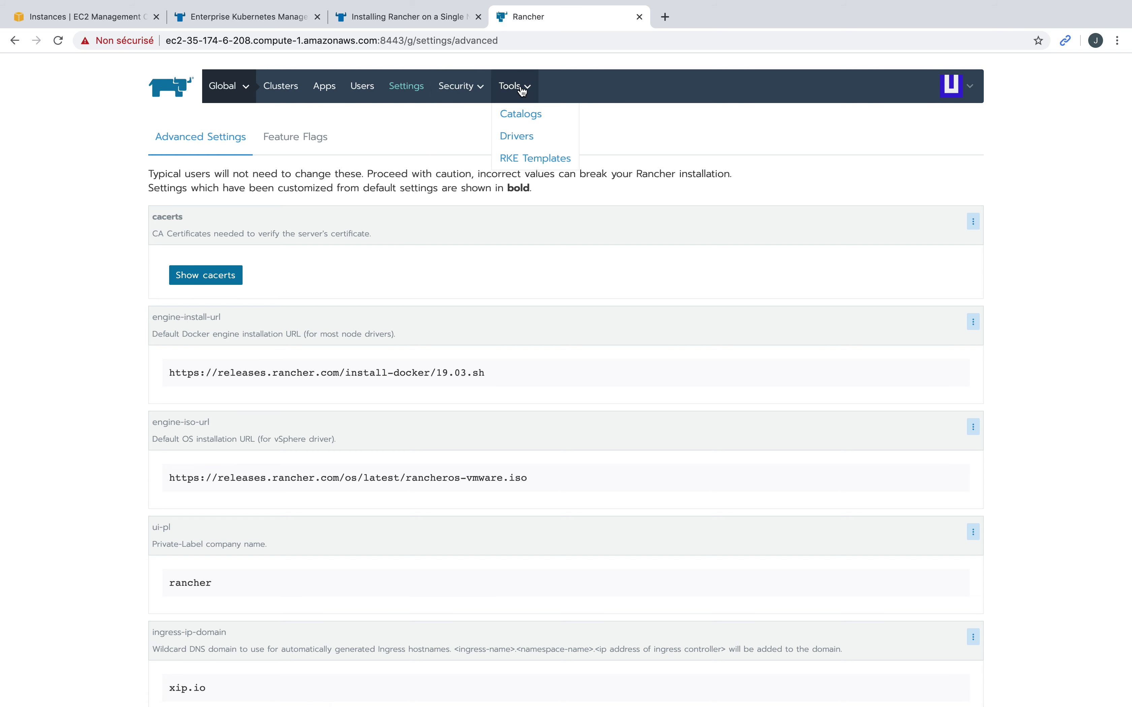
- Enable the helm catalog on the global Catalogs page
left_click(520, 112)
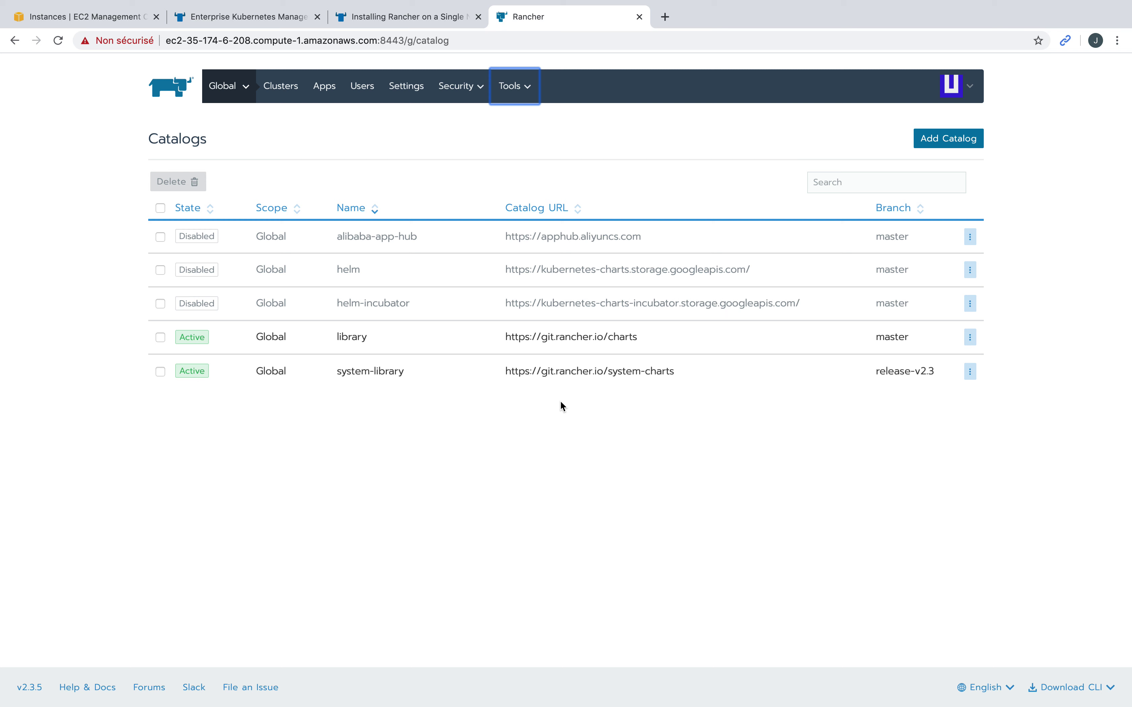
left_click(160, 269)
left_click(969, 271)
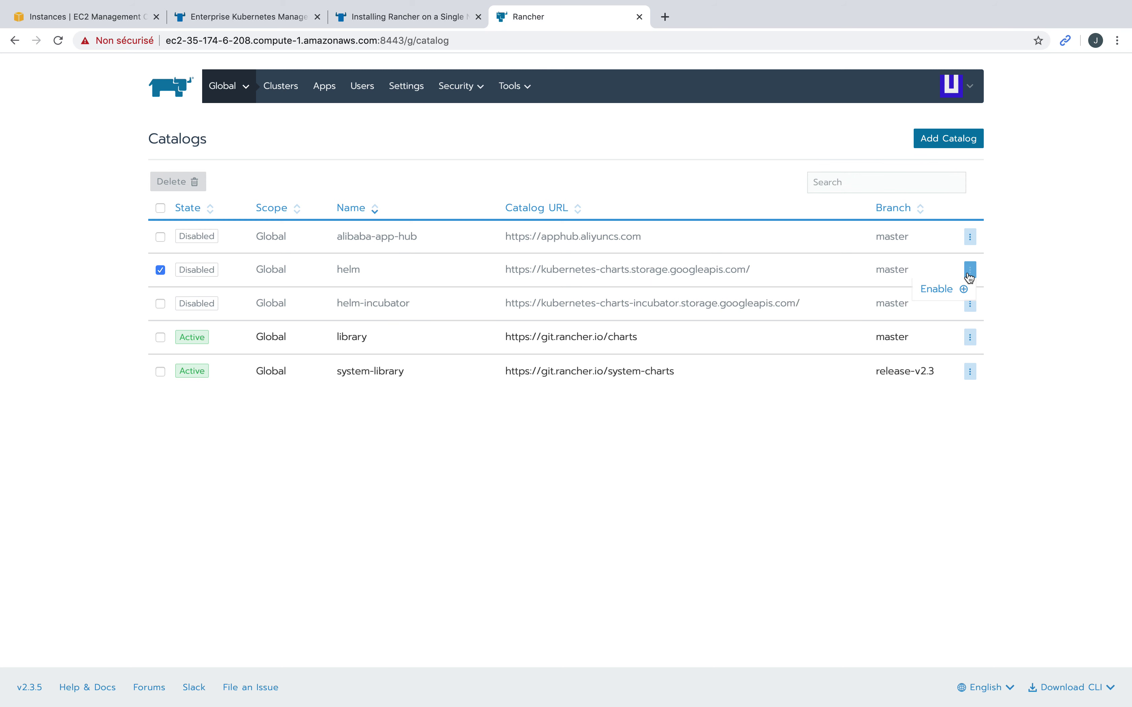
left_click(950, 287)
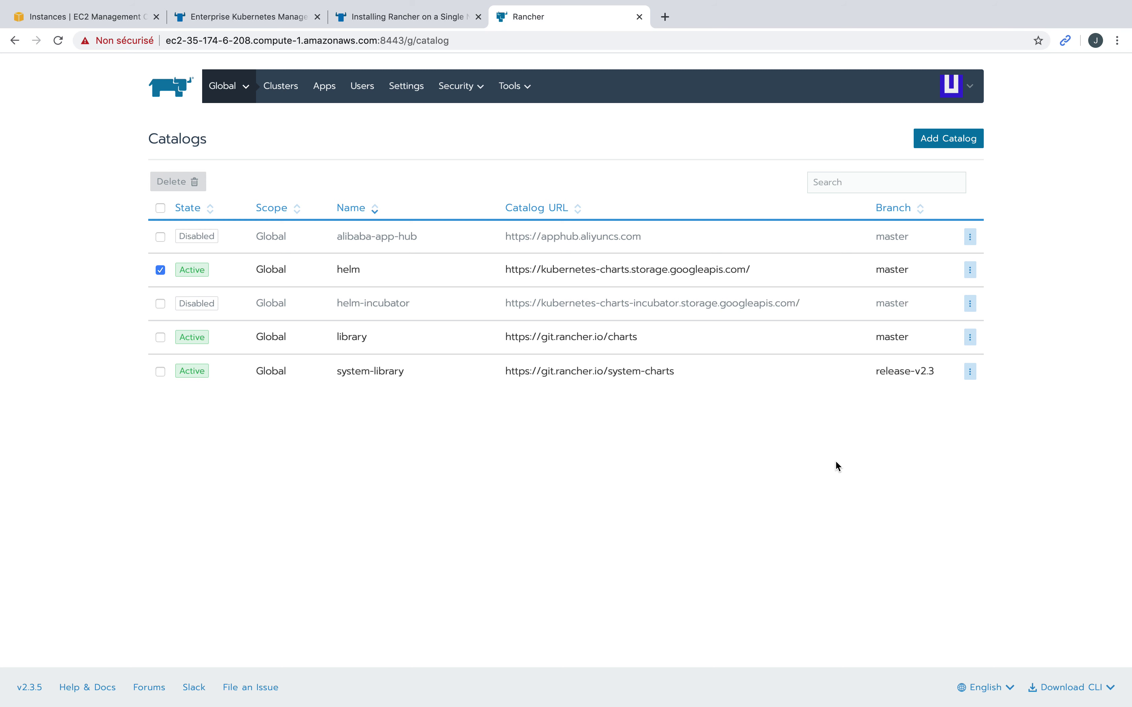
left_click(236, 86)
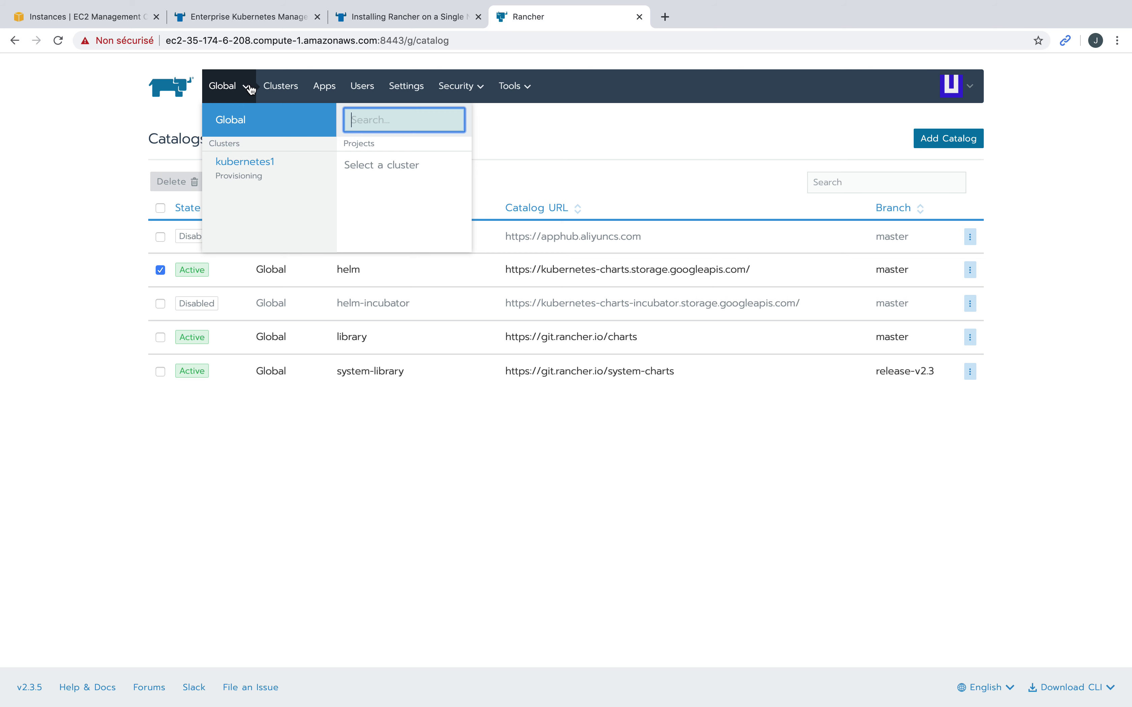
- Look at the provisioning kubernetes1 dashboard, then go back to the Global clusters list
left_click(259, 163)
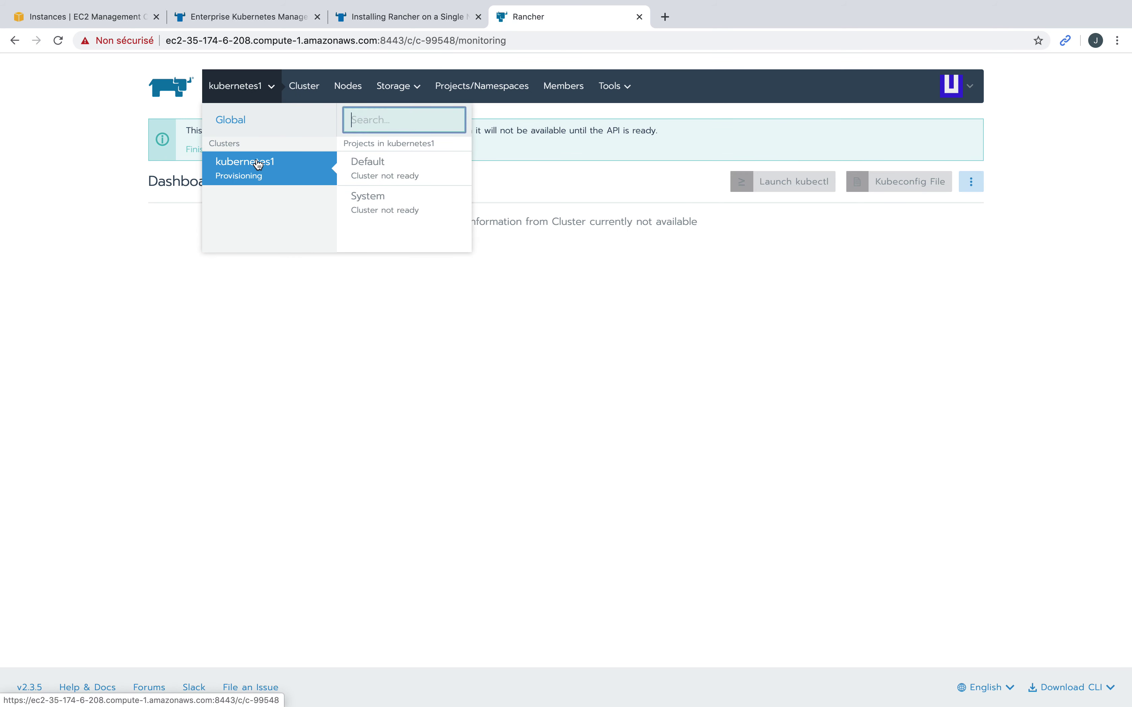
left_click(290, 324)
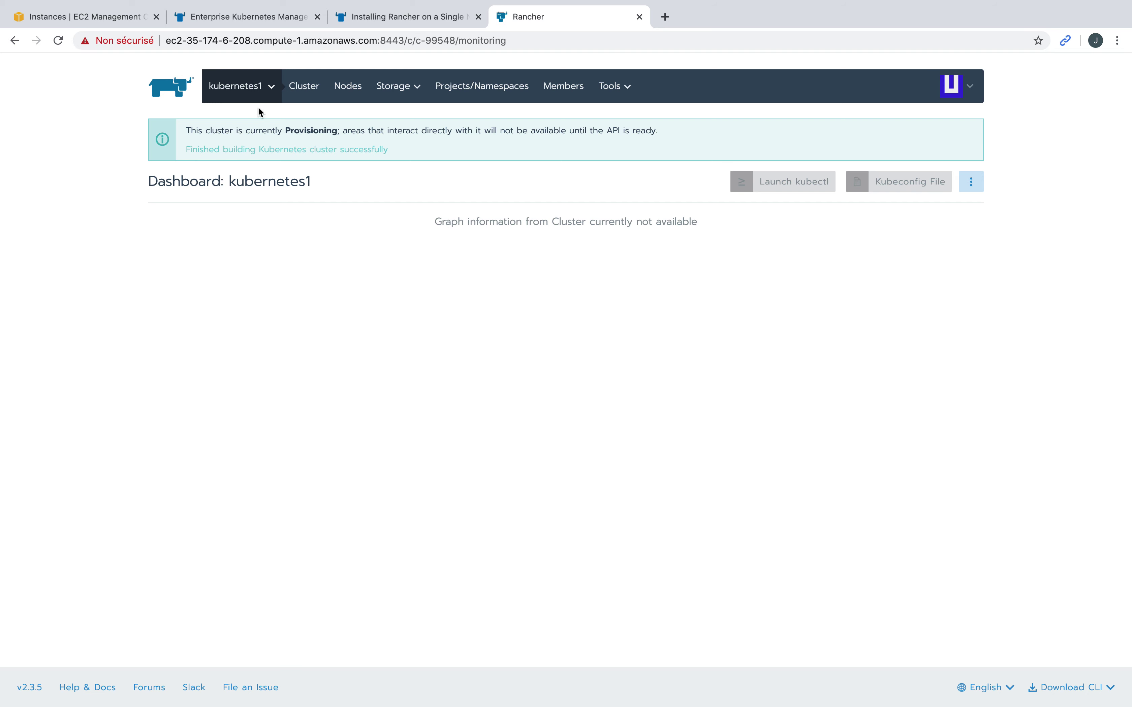
left_click(252, 96)
left_click(248, 123)
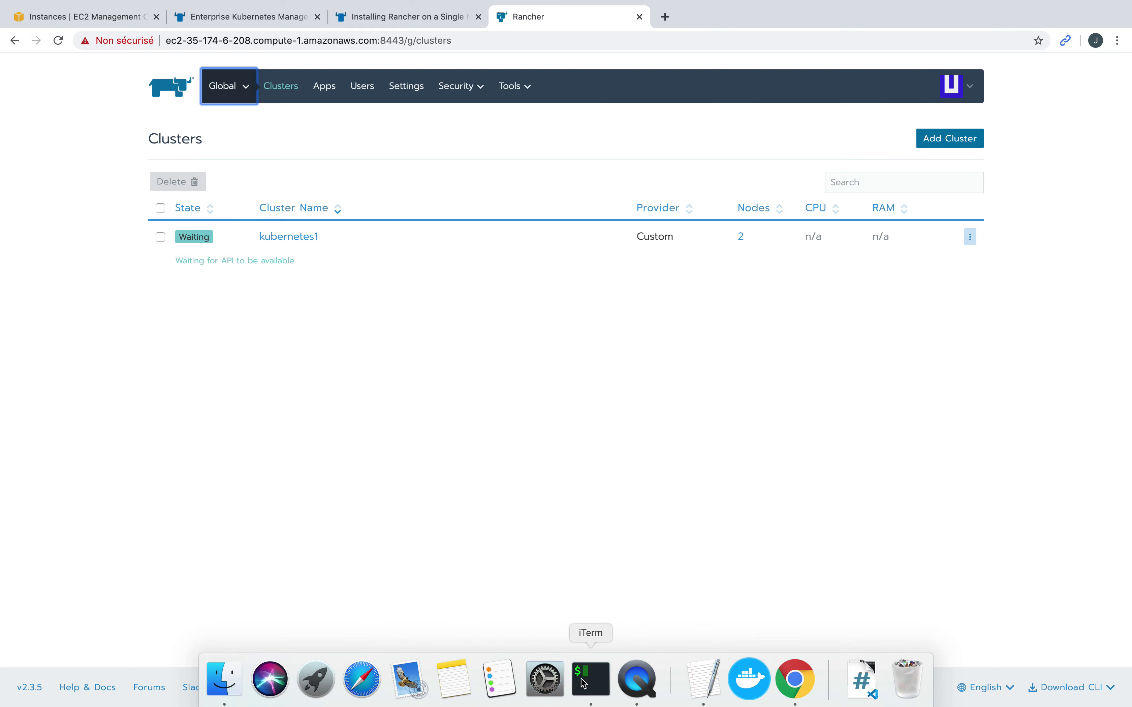
left_click(591, 687)
- Run docker ps on both nodes, ip-172-31-16-41 and ip-172-31-16-40
type("docke")
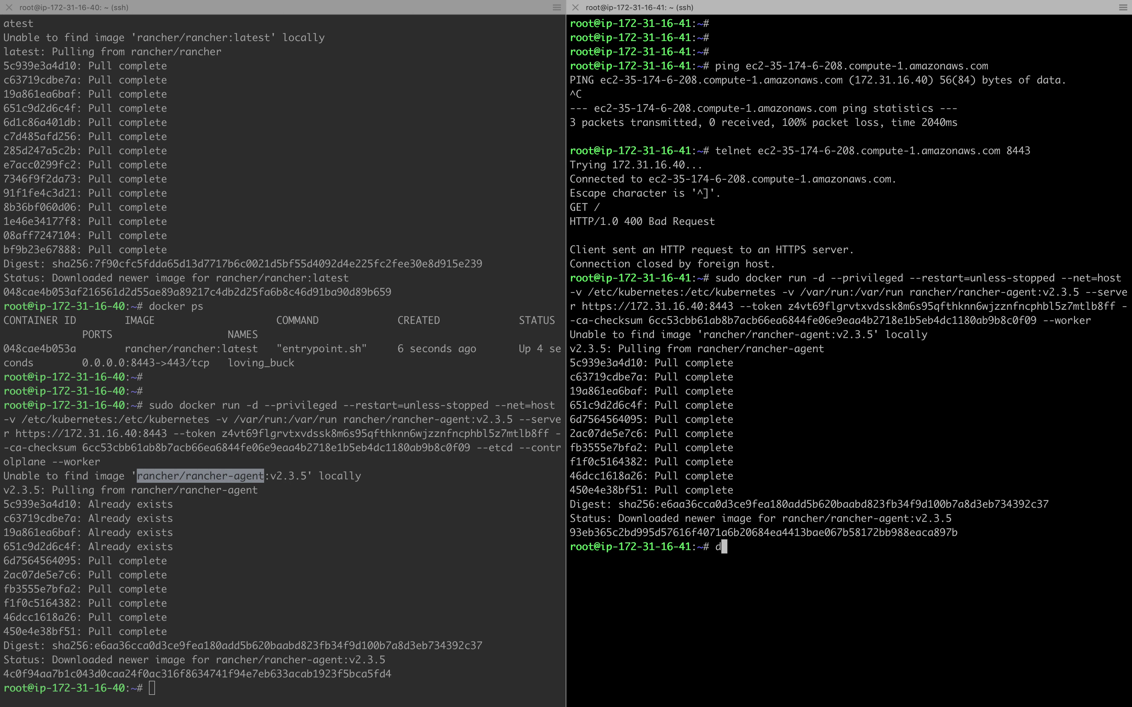
type("r ps")
key("Return")
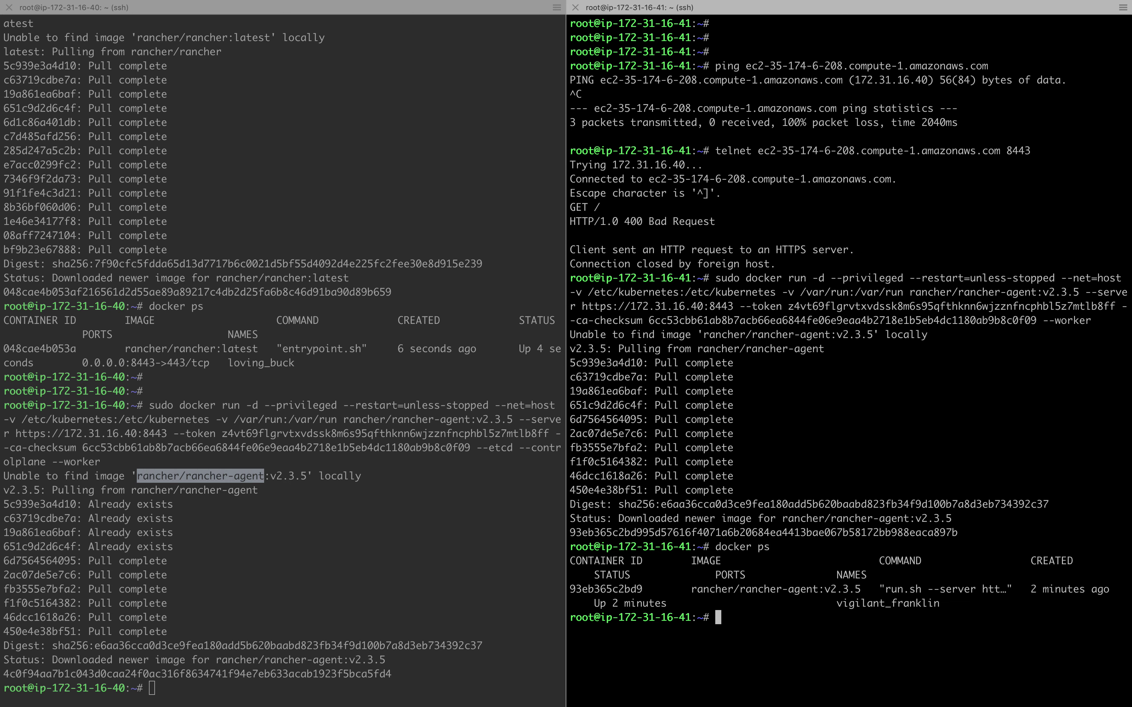
left_click(455, 687)
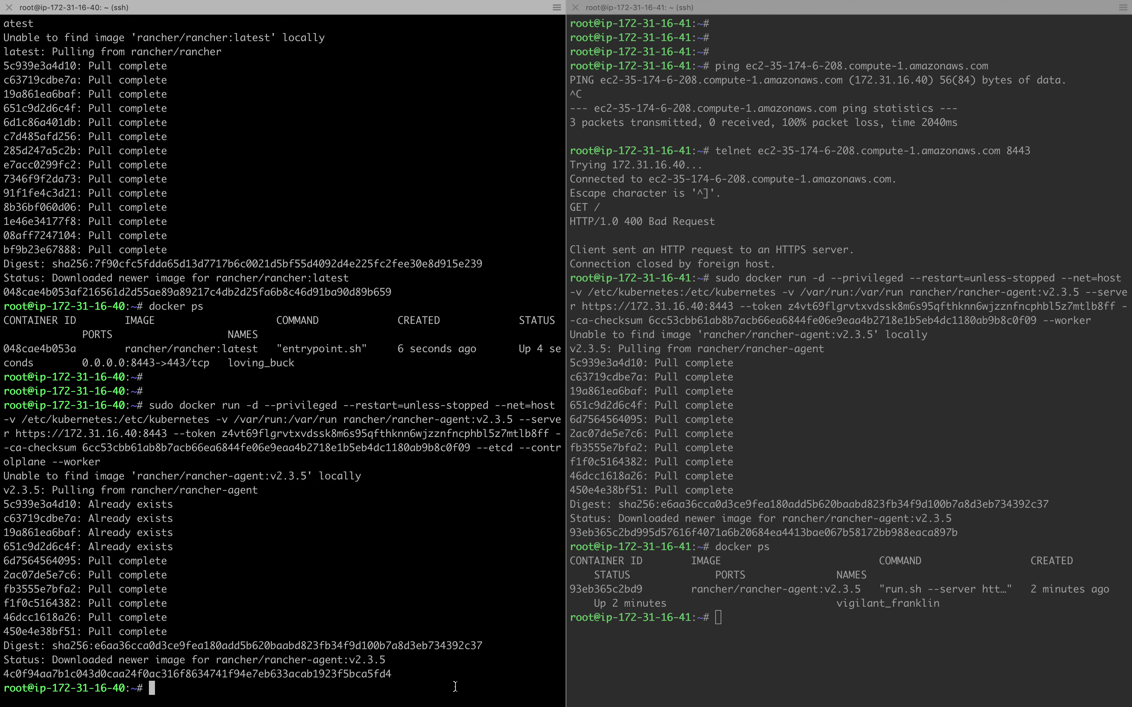
type("docker ps")
key("Return")
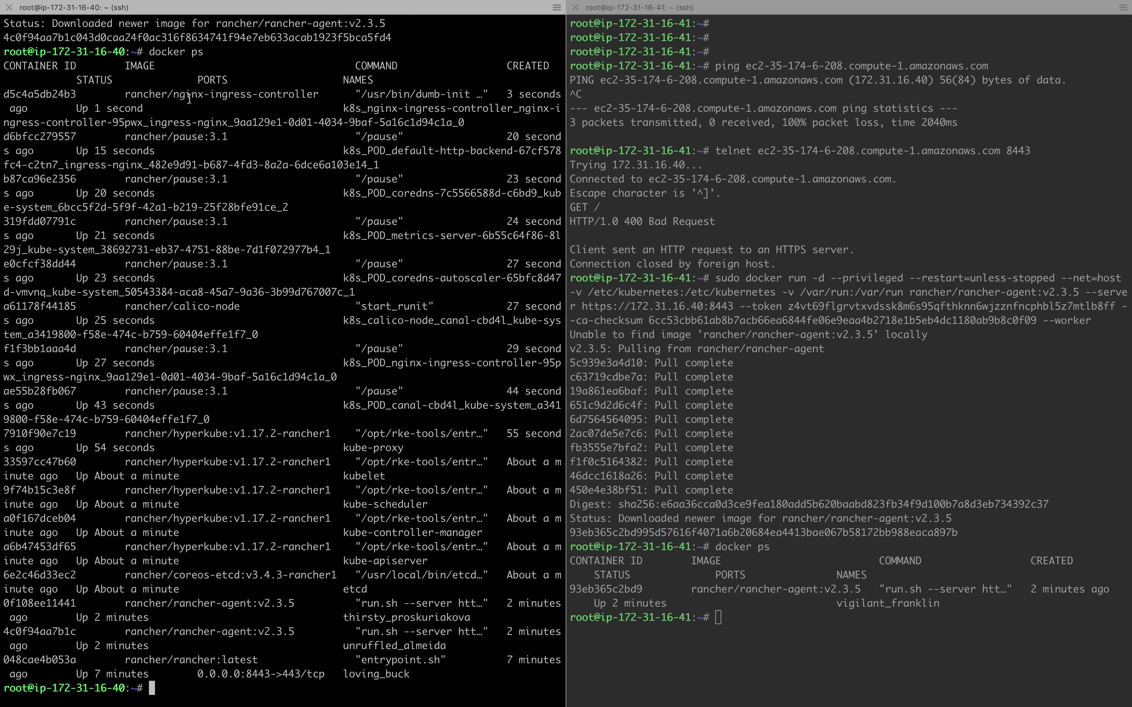
- Inspect the rancher/nginx-ingress-controller and 319fdd07791c container rows in the listing
double_click(241, 105)
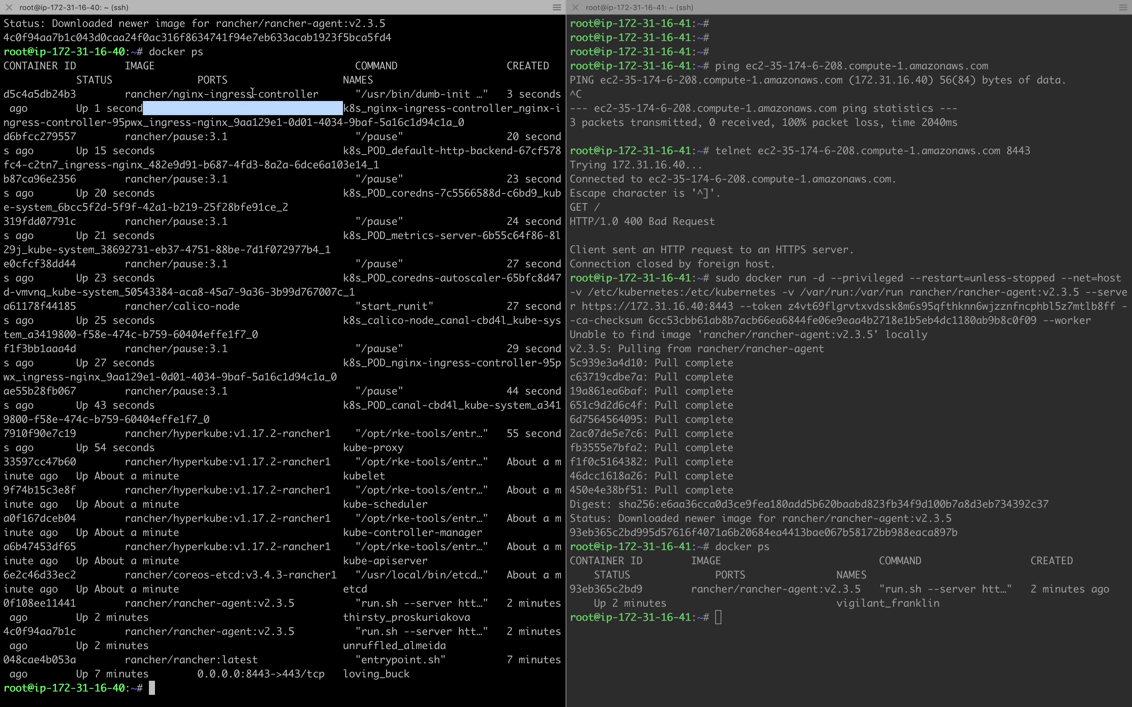
double_click(252, 94)
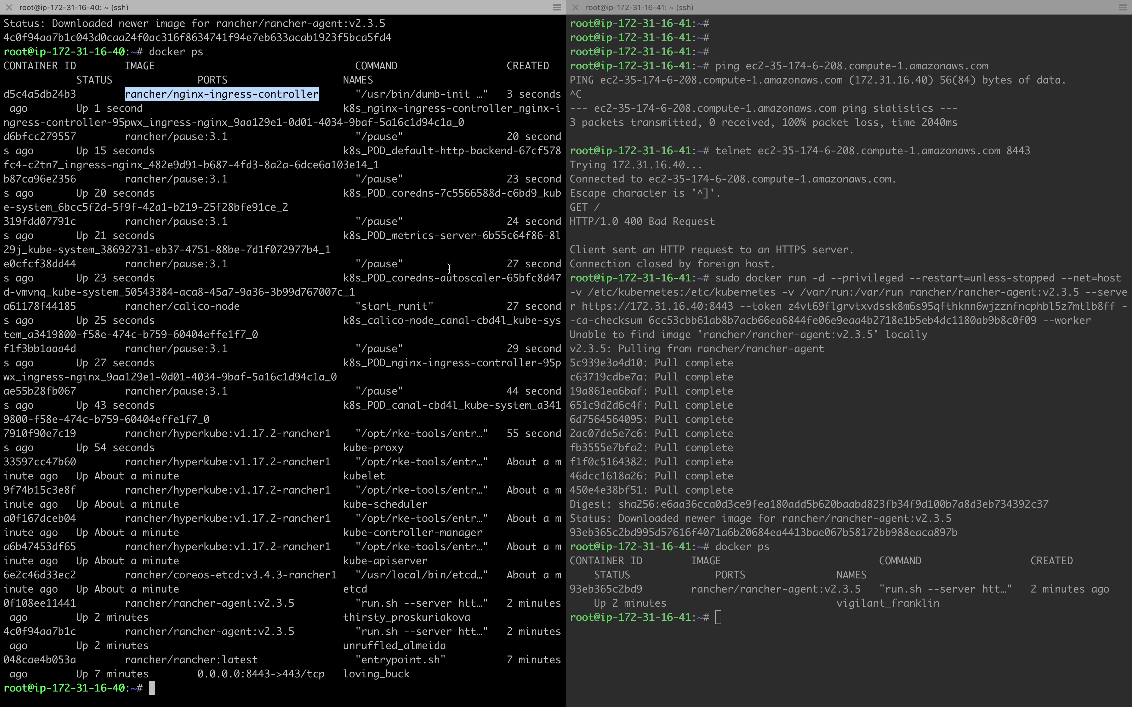
triple_click(457, 240)
left_click(430, 198)
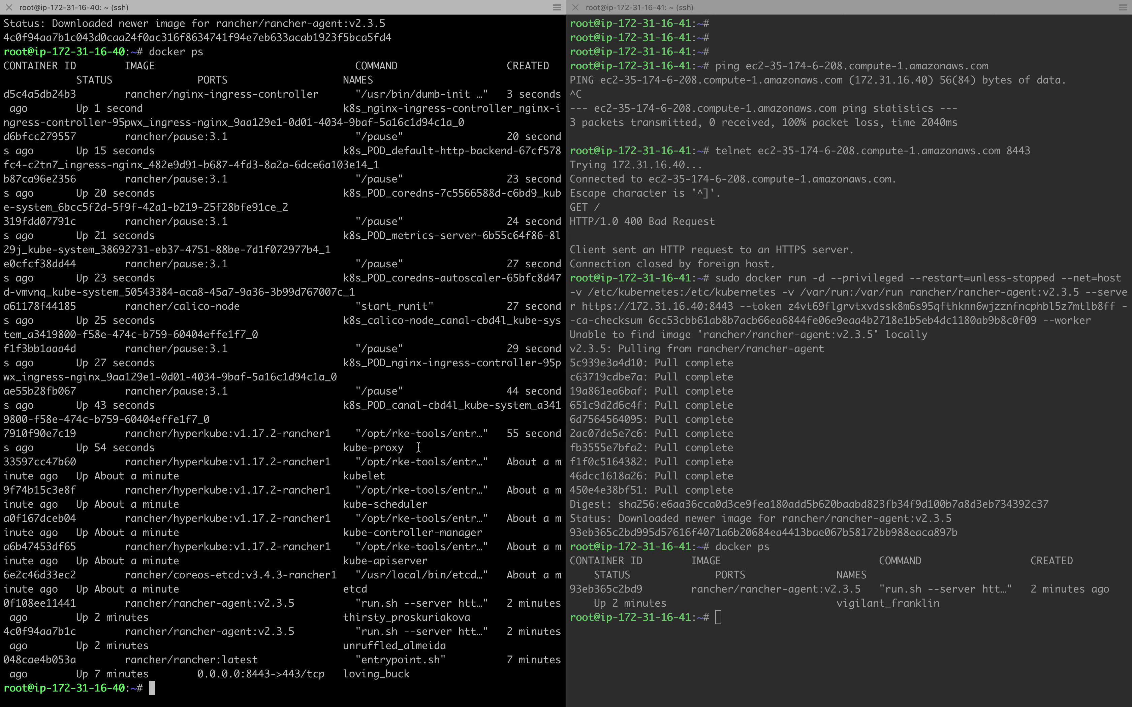
key("super+Tab")
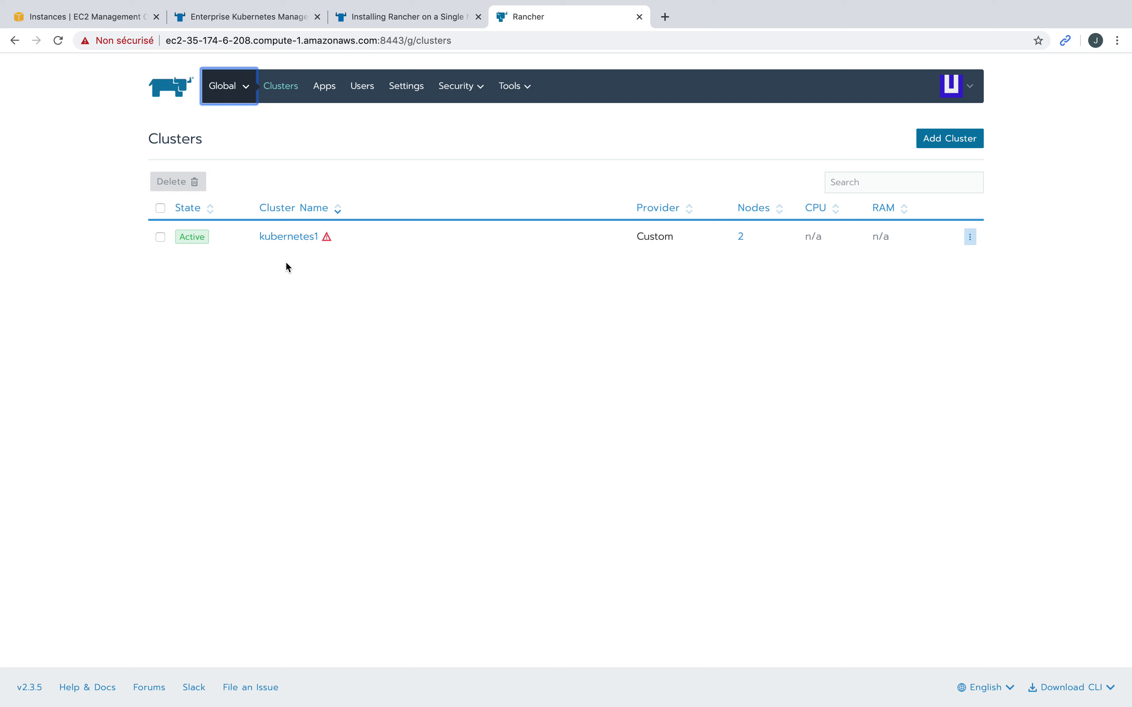
- Open the Active kubernetes1 cluster from the Clusters list
left_click(304, 239)
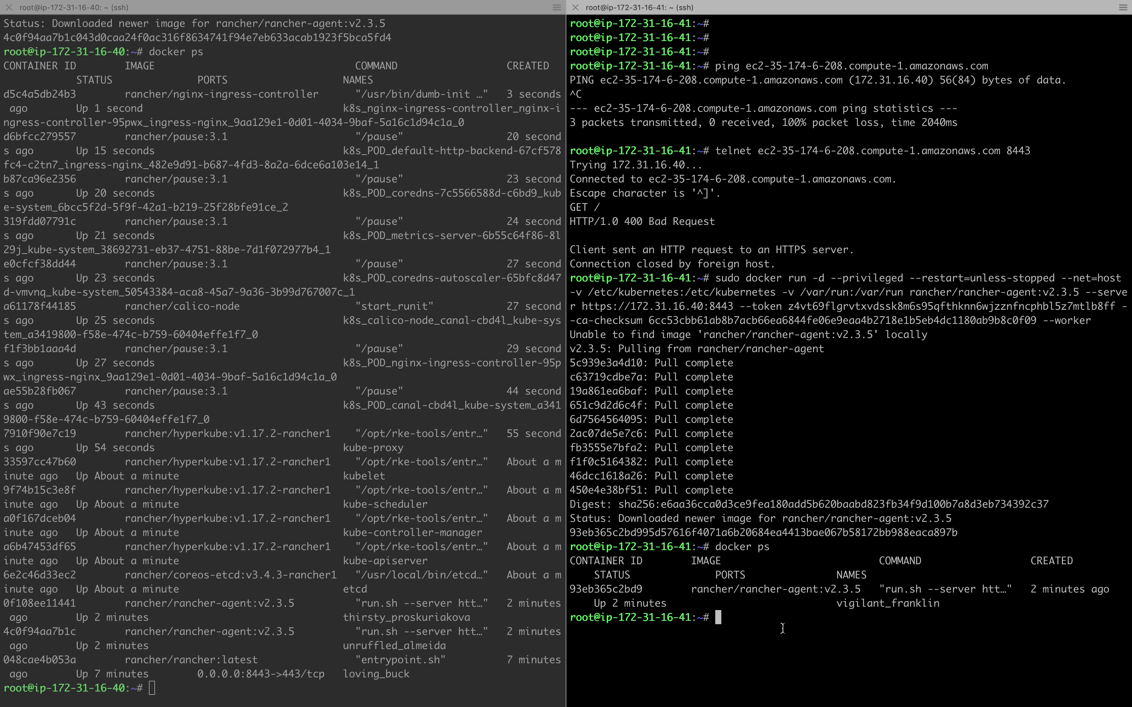
- Rerun docker ps on ip-172-31-16-41, which still shows only the rancher-agent container
key("Return")
key("Return")
key("Return")
key("Return")
type("docker ps")
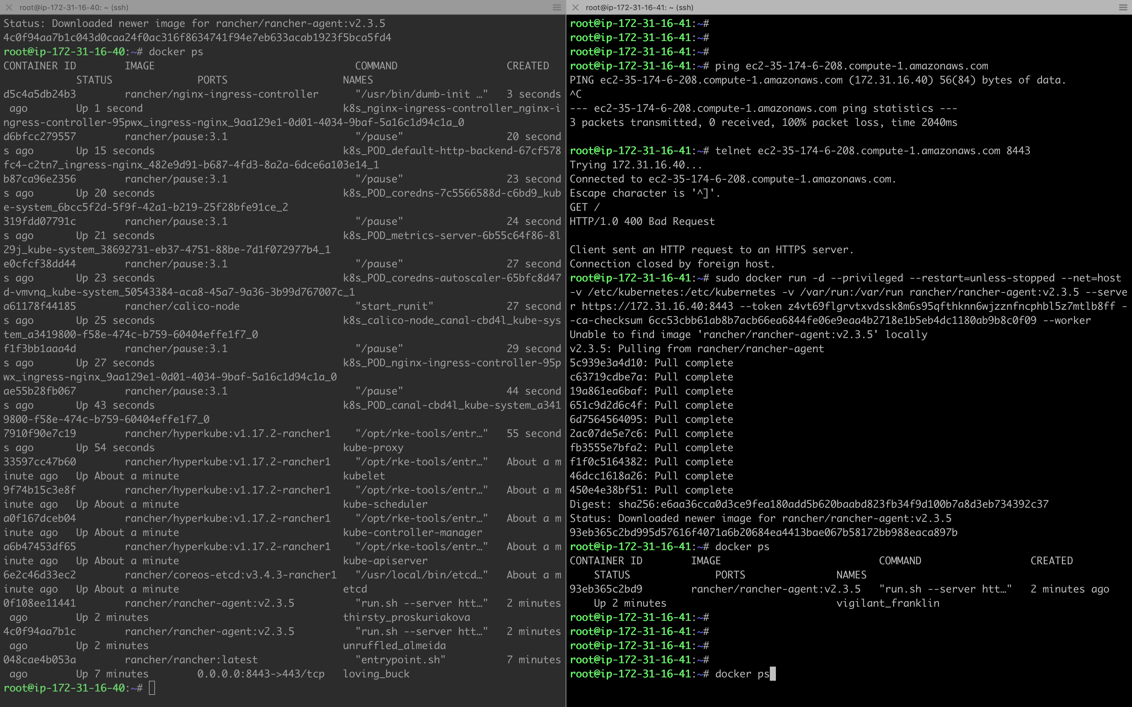
key("BackSpace")
type("s")
key("Return")
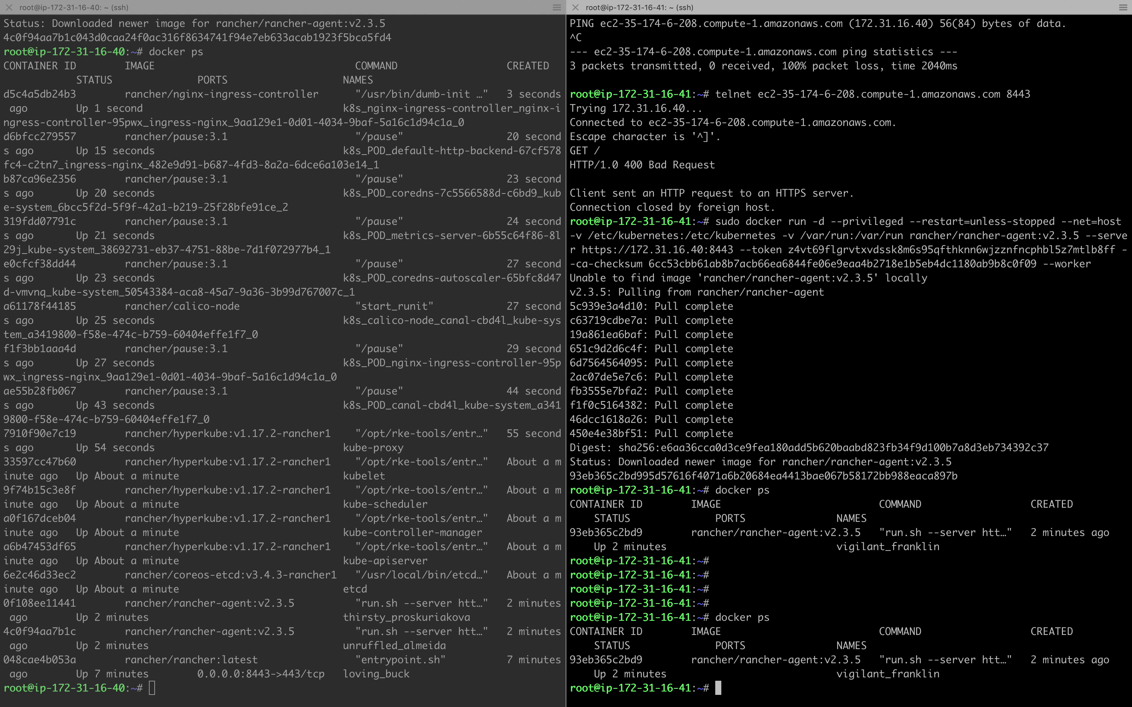
key("ctrl+Left")
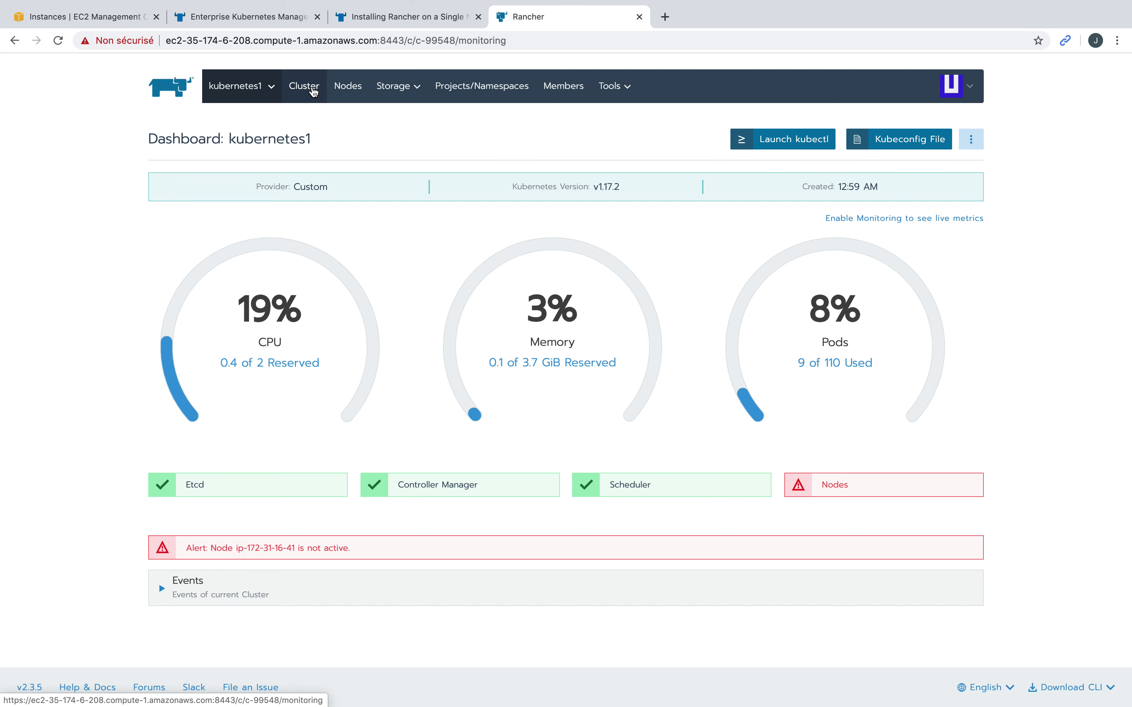
- Expand kubernetes1's Events and select the FailedCreate error about the missing cattle service account
left_click(189, 595)
scroll(80, 587, "down", 1)
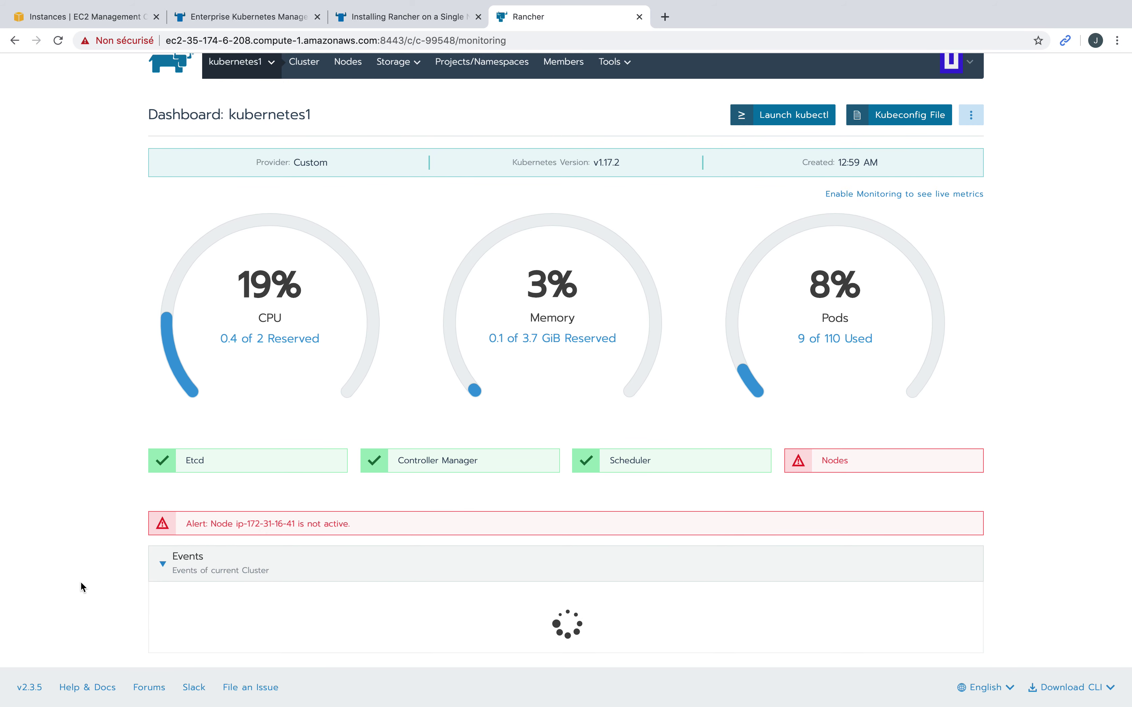
scroll(136, 591, "down", 13)
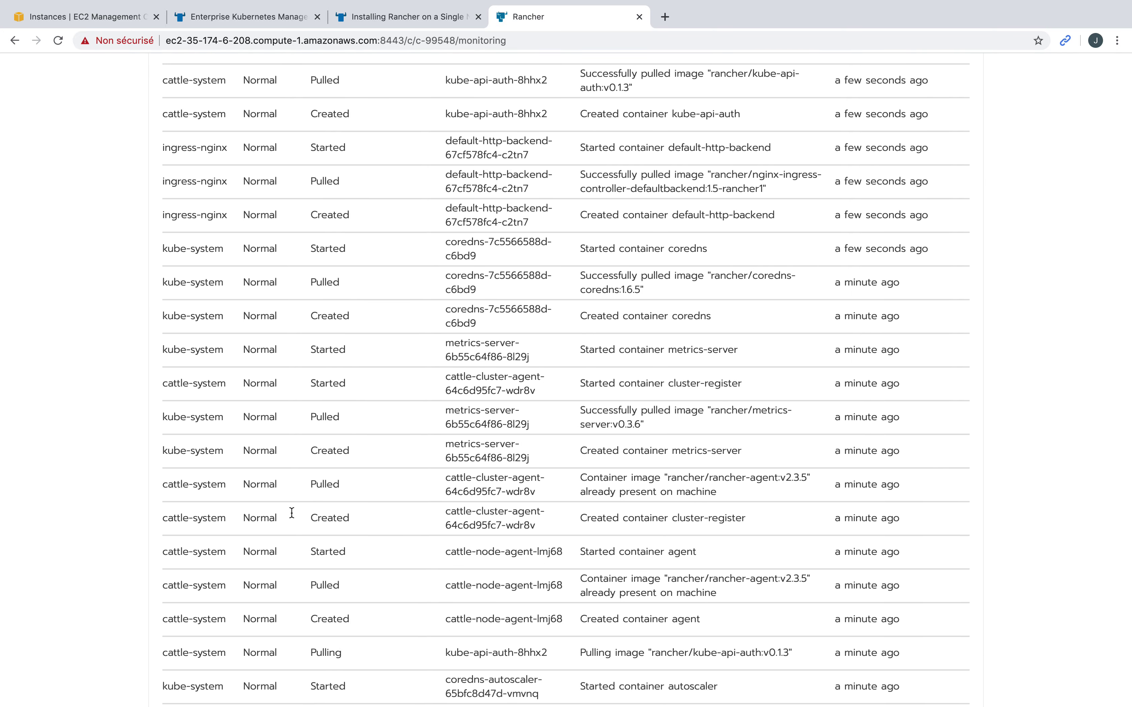
scroll(337, 517, "down", 10)
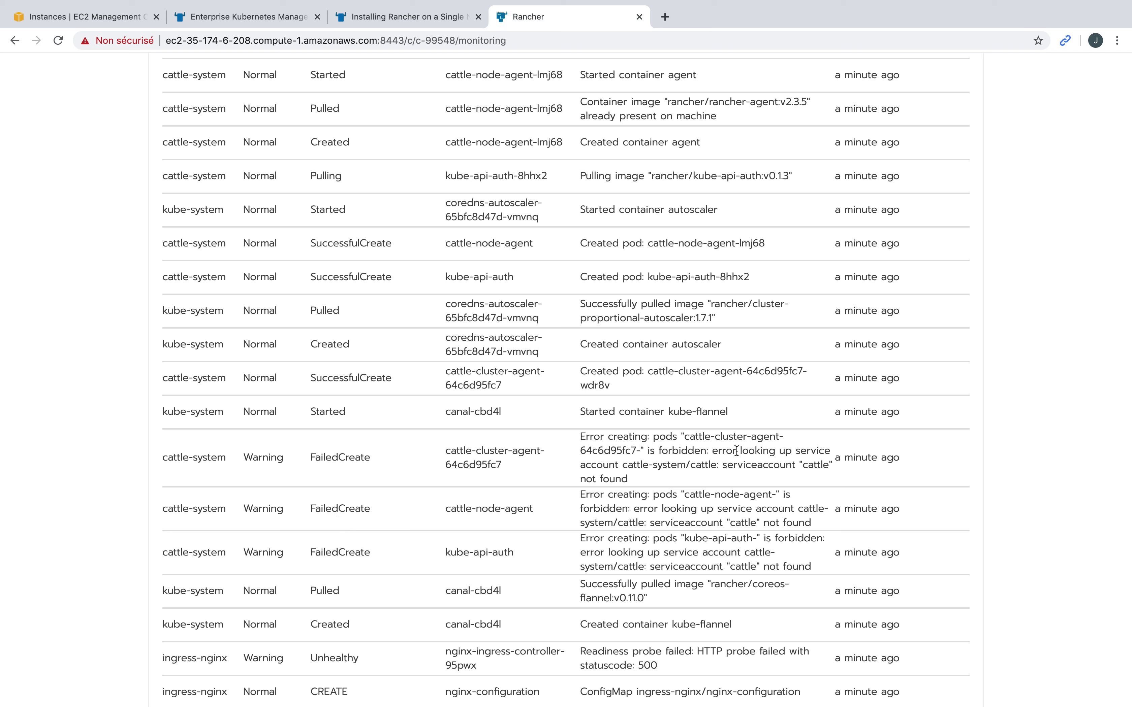
triple_click(731, 448)
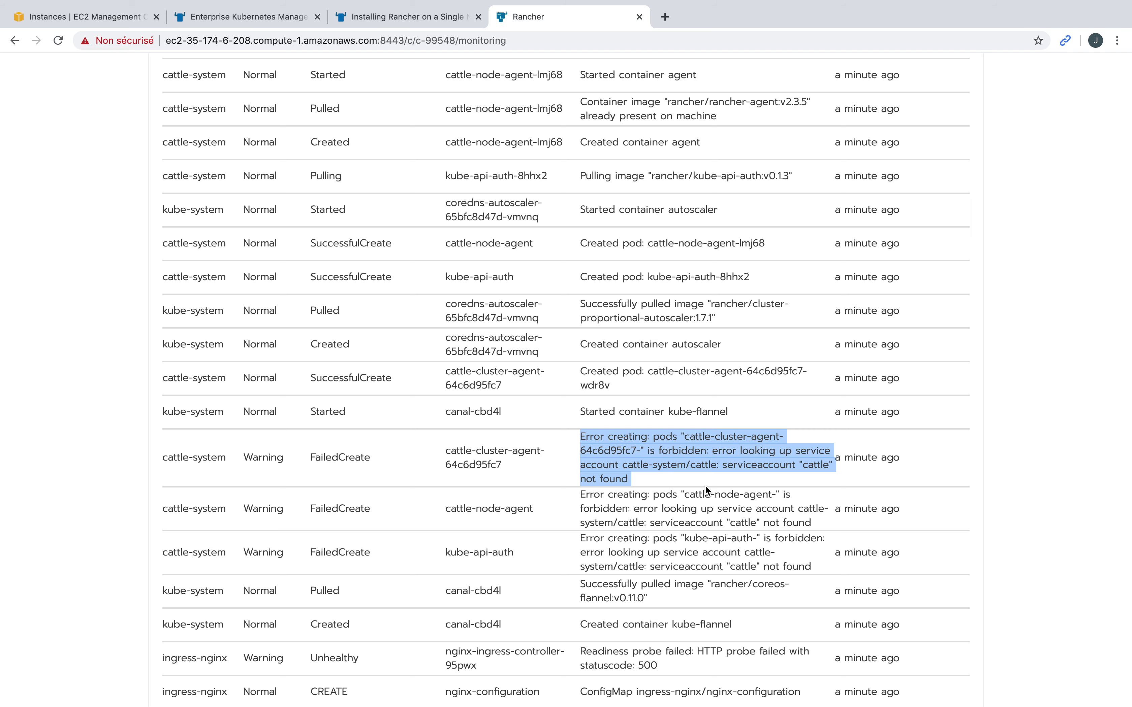
key("super+Tab")
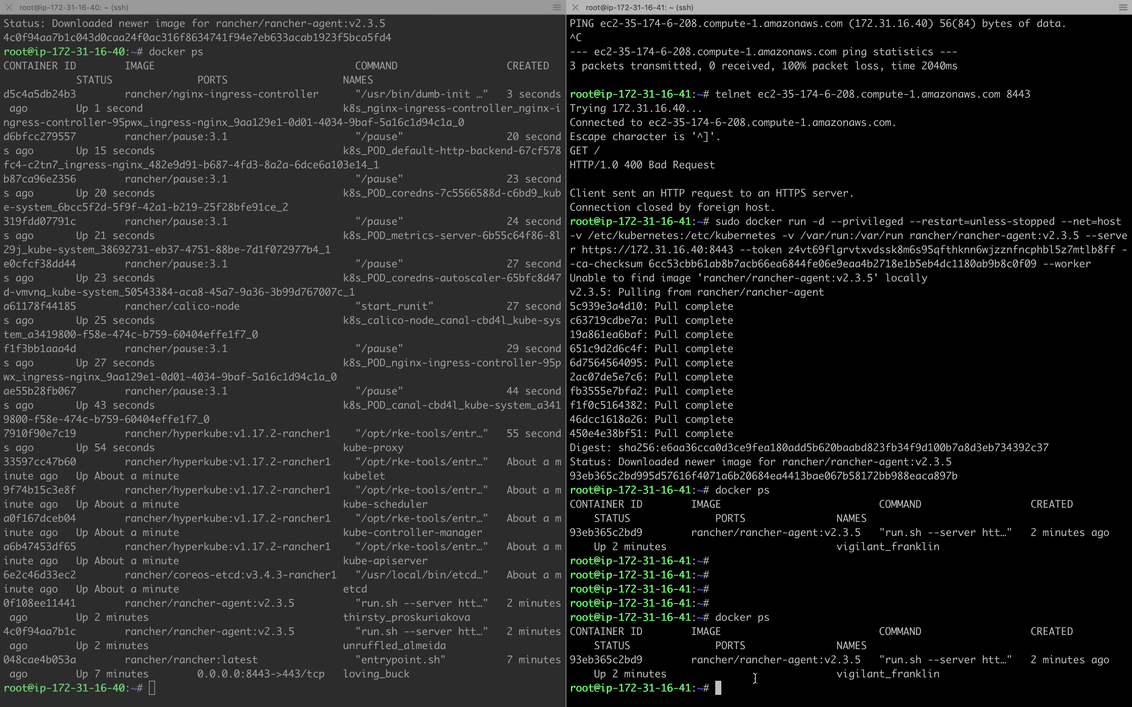
- Recall the earlier rancher-agent docker run command at the ip-172-31-16-41 prompt, cursor at its start
key("Up")
key("Up")
key("Up")
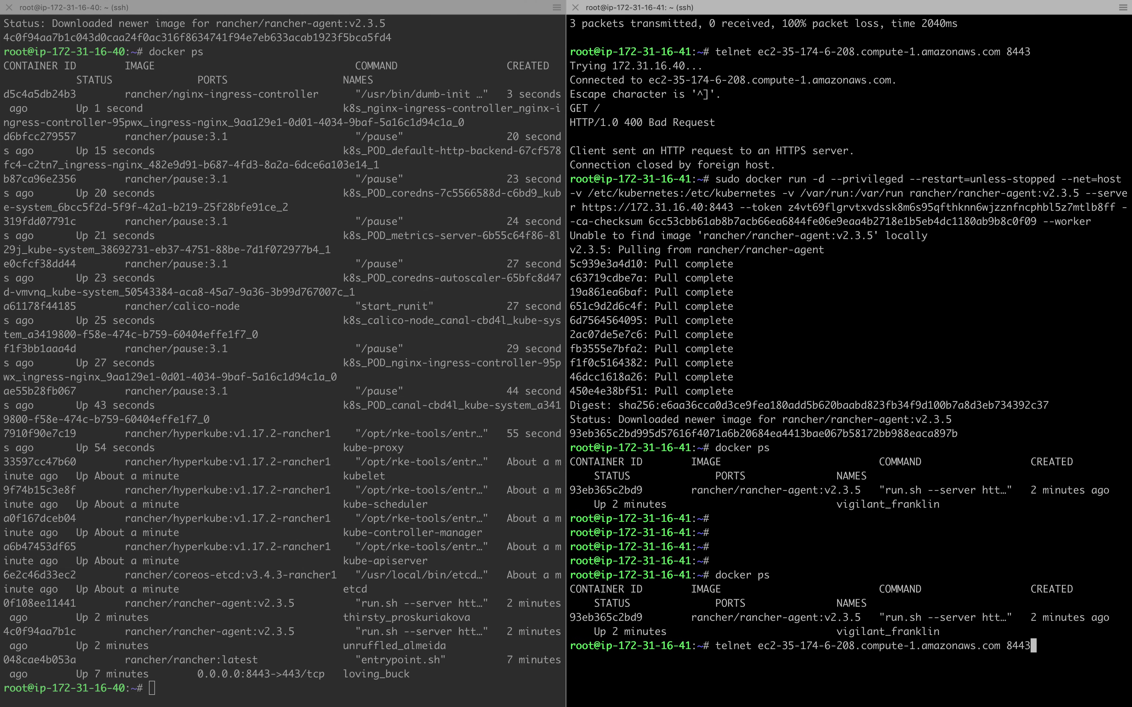
key("Down")
key("ctrl+a")
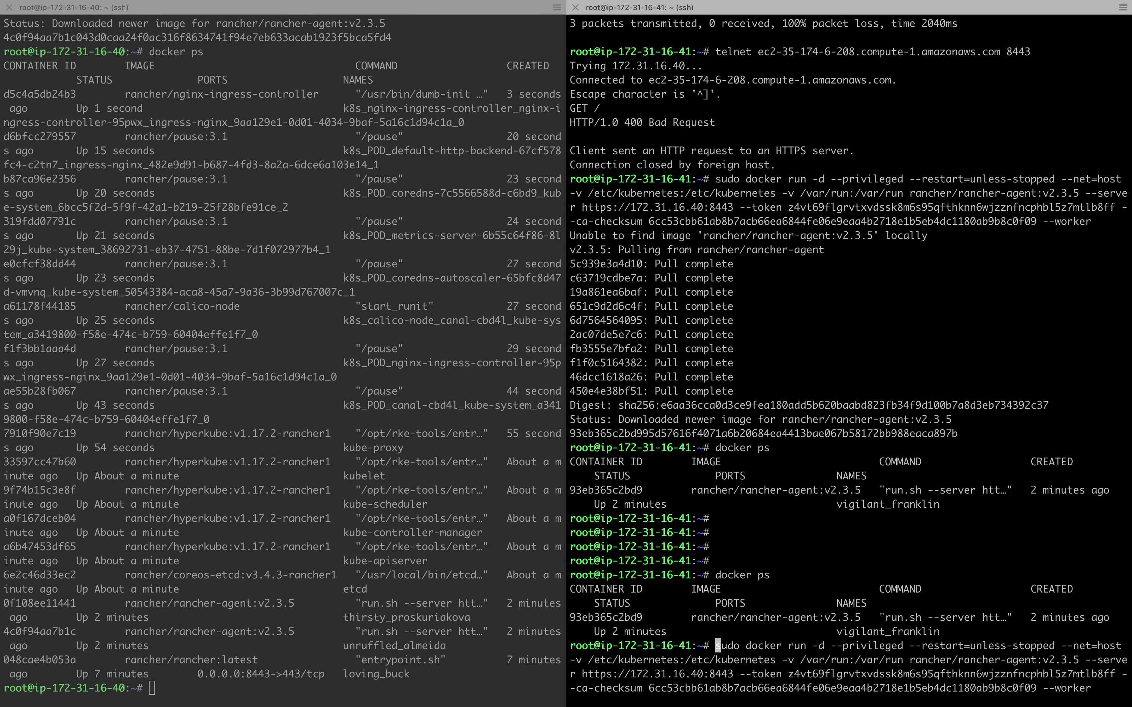
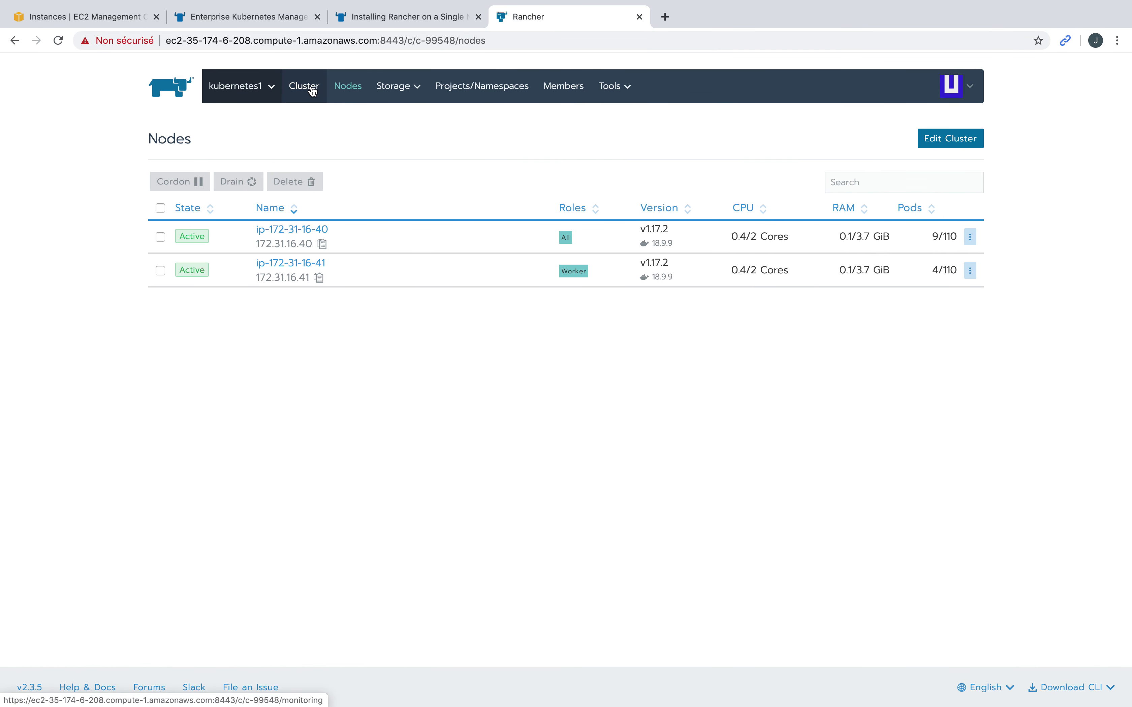
- Switch to the kubernetes1 cluster and run 'kubectl get no' in a kubectl shell to confirm both nodes are Ready
left_click(248, 91)
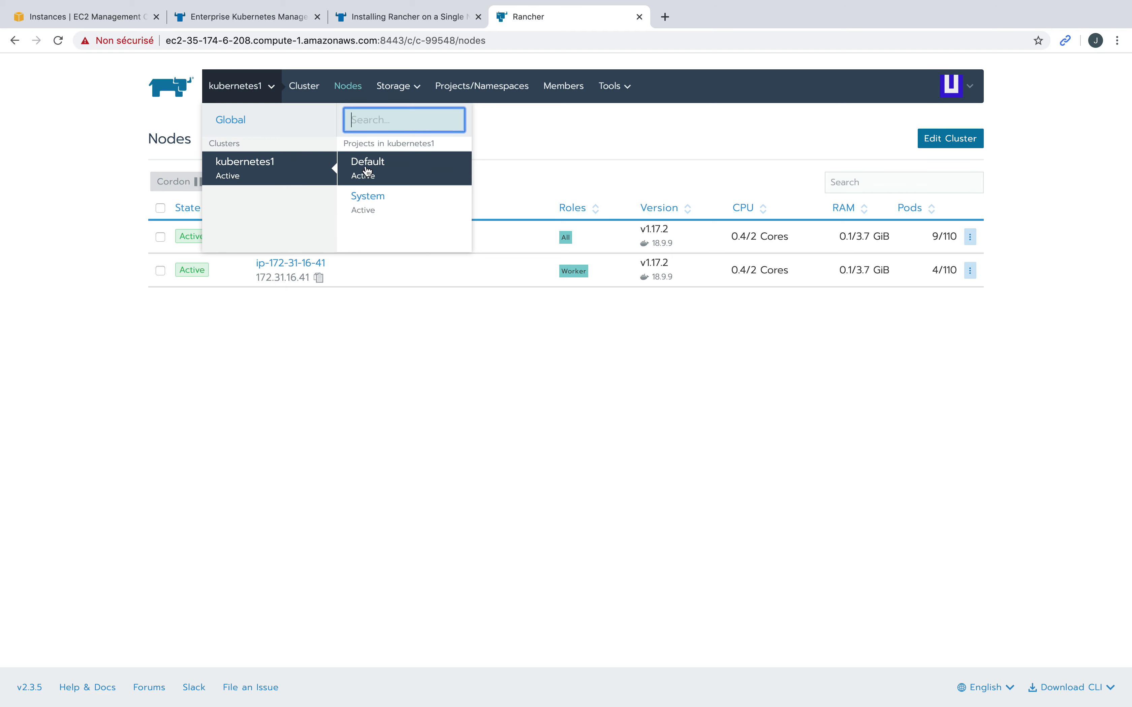
left_click(289, 169)
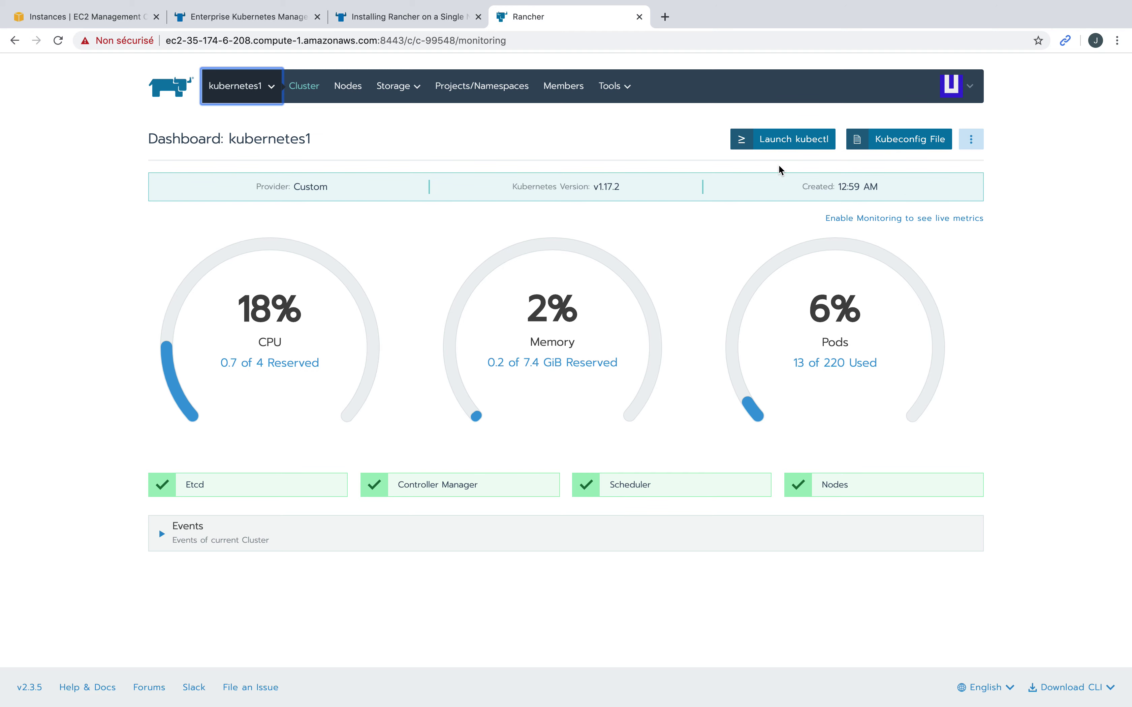
left_click(800, 144)
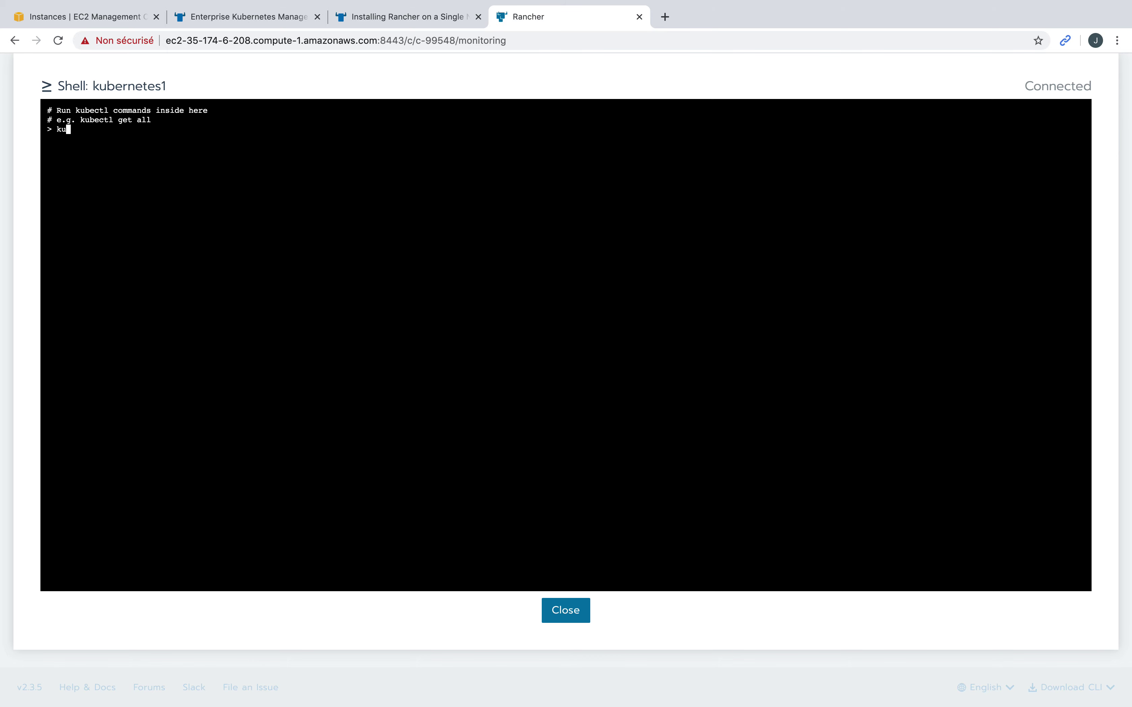
type("tl get no")
key("Return")
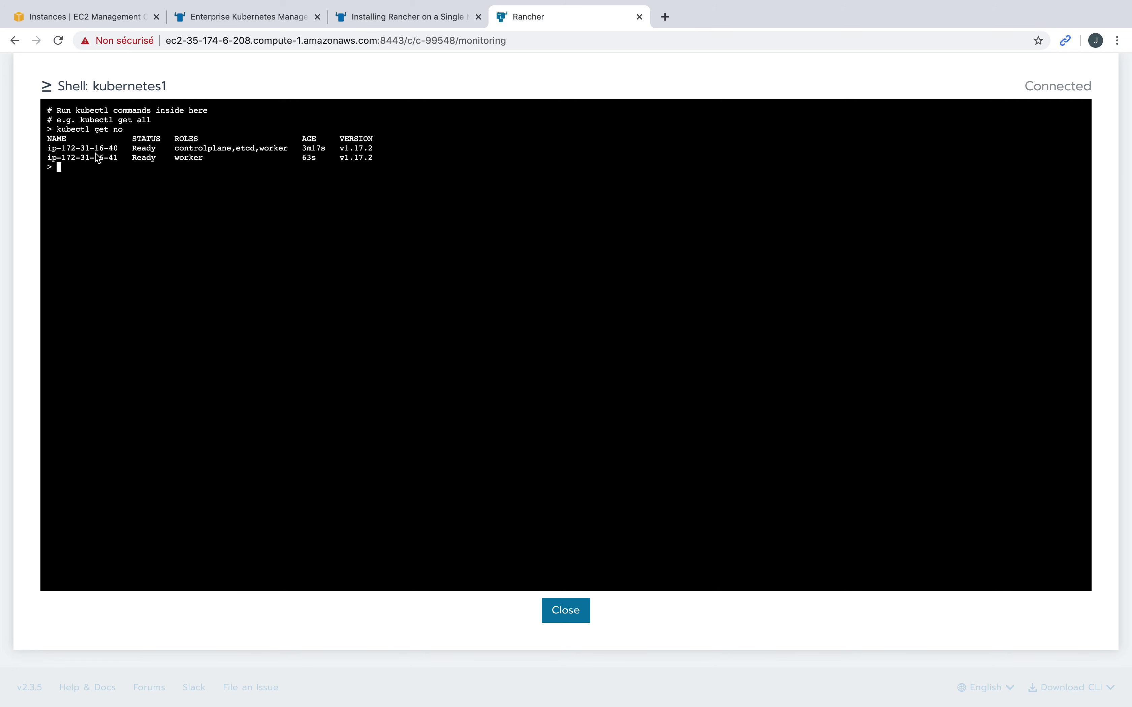
left_click(565, 612)
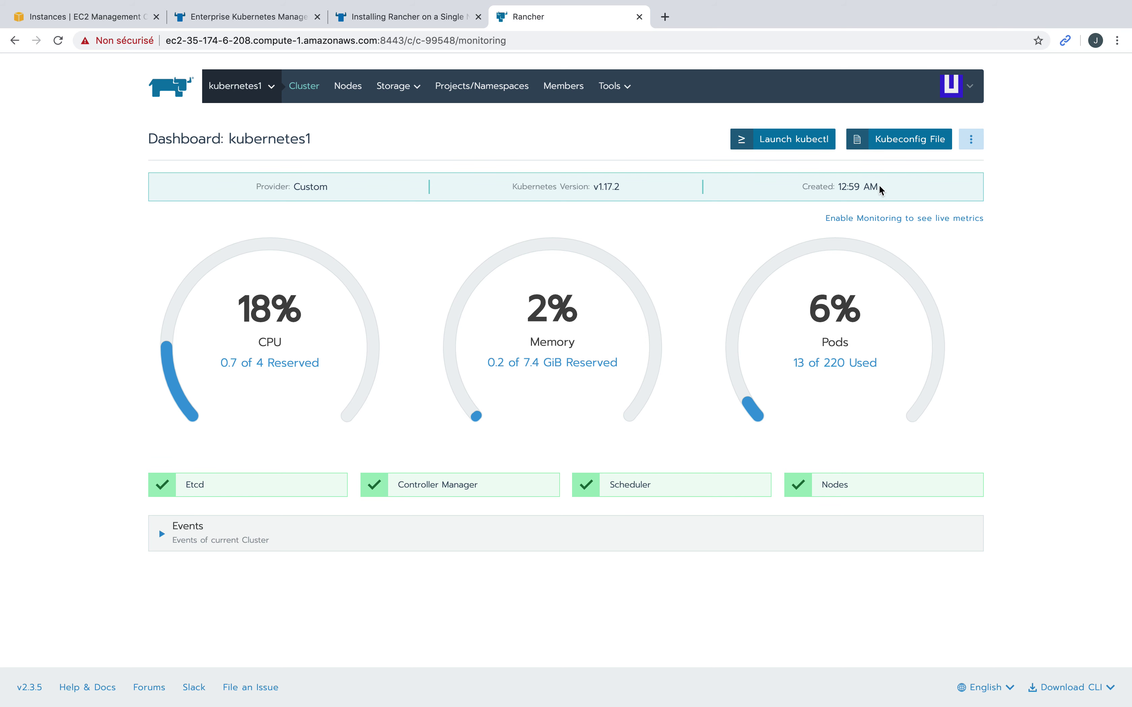
left_click(909, 139)
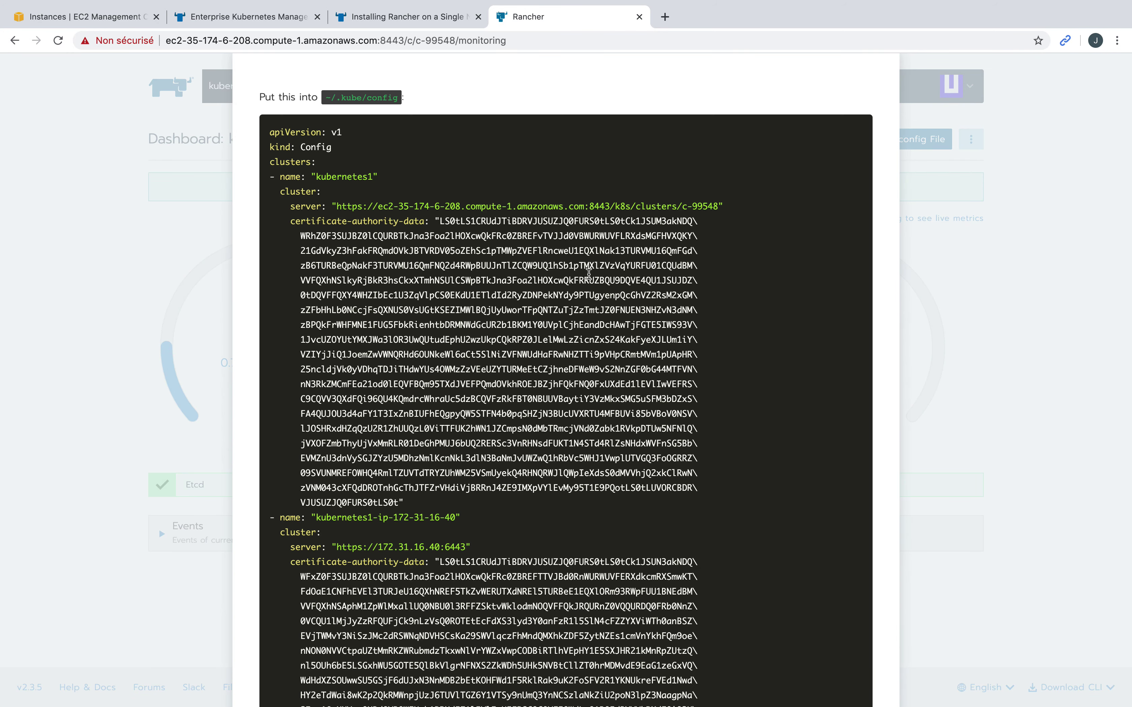
scroll(556, 336, "down", 6)
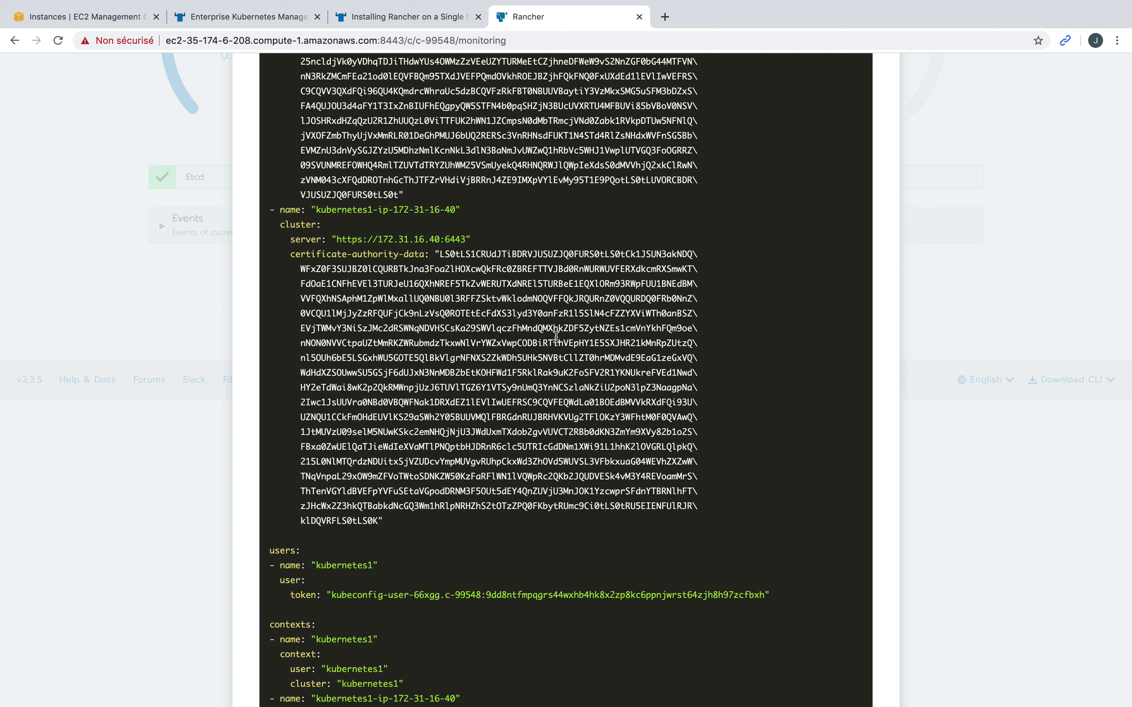
scroll(556, 336, "down", 5)
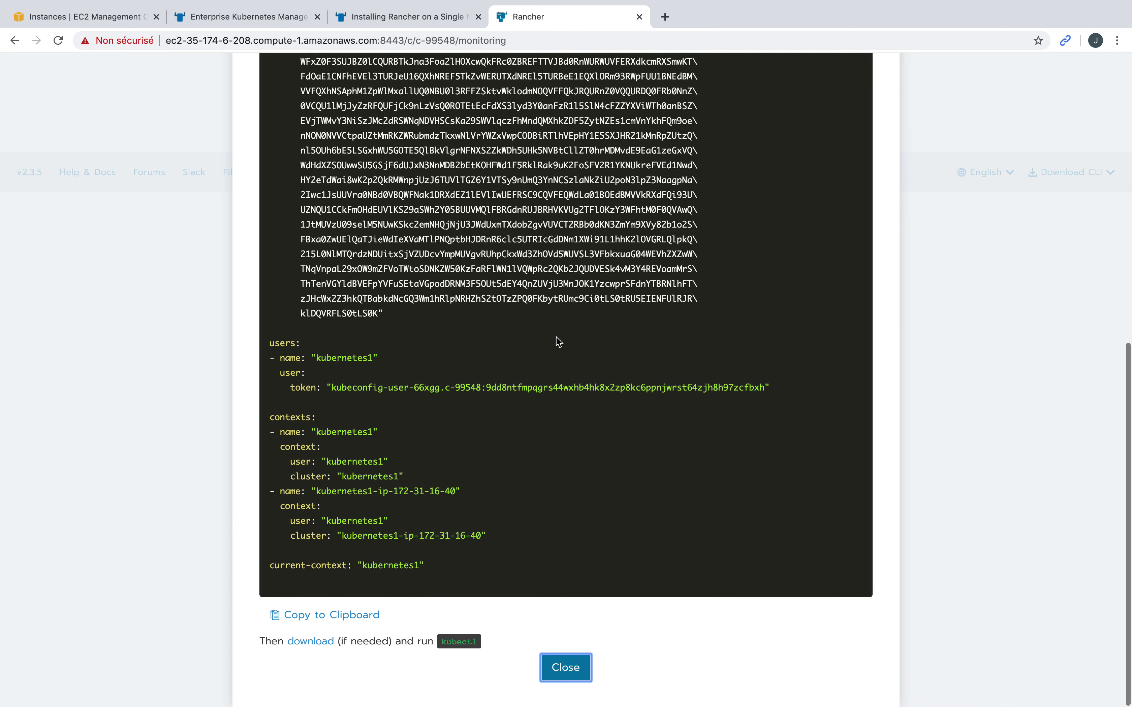
scroll(556, 337, "up", 9)
scroll(556, 337, "up", 2)
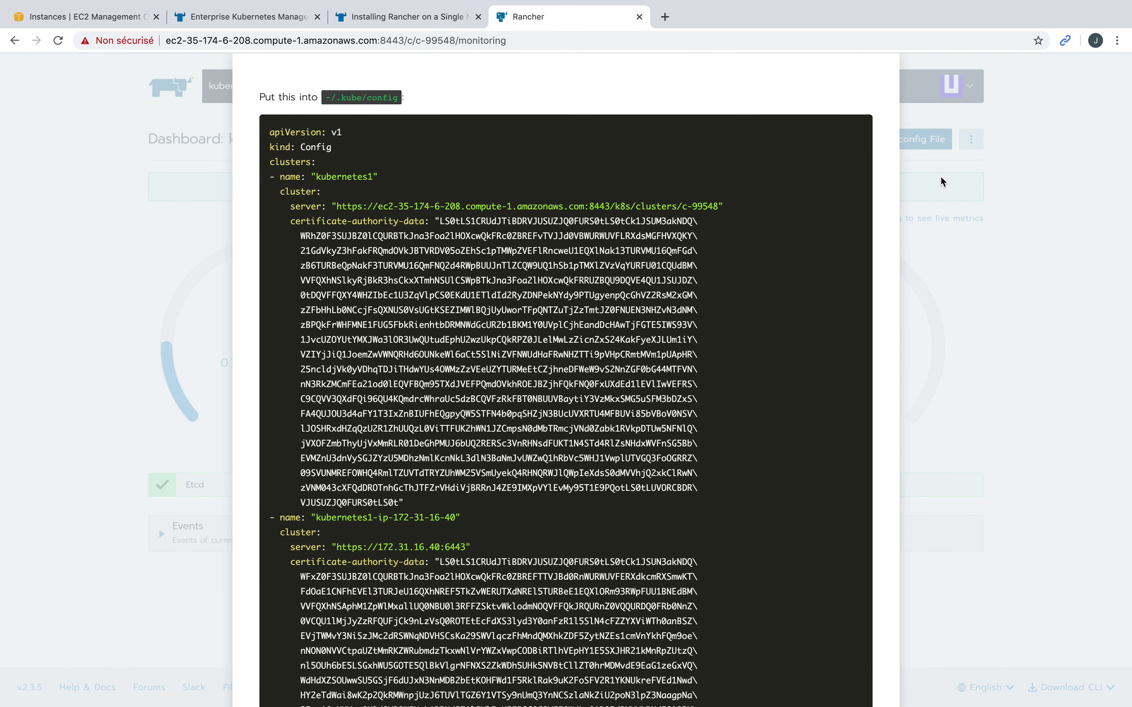
scroll(839, 351, "down", 10)
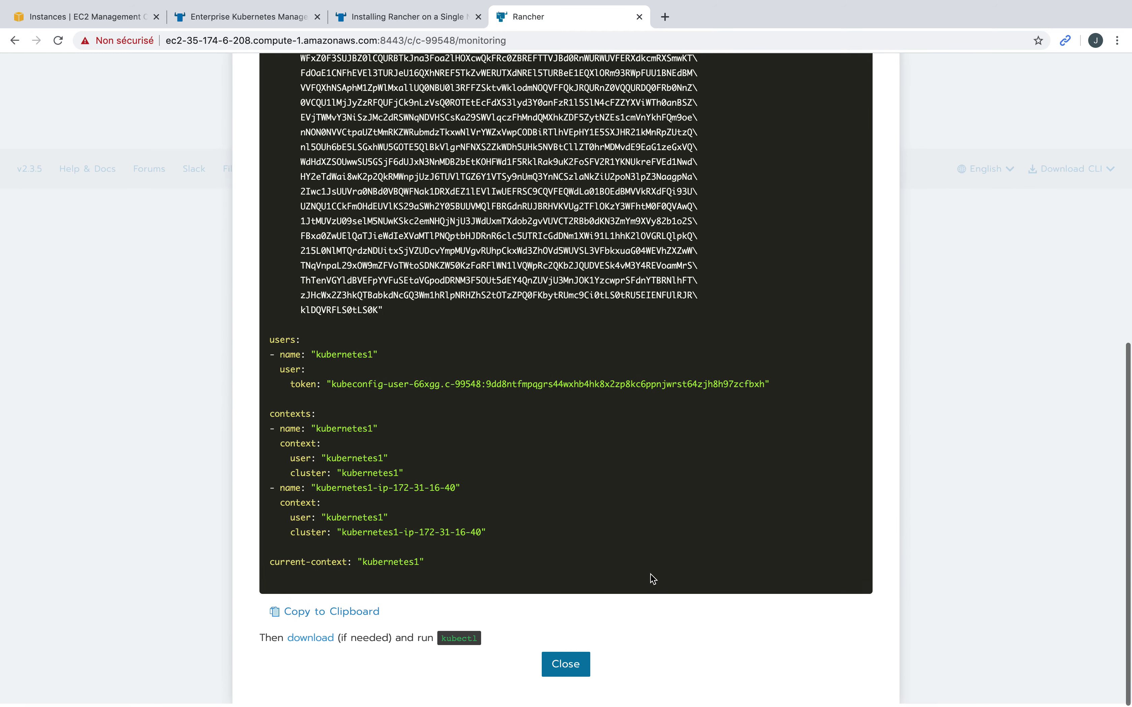
left_click(579, 668)
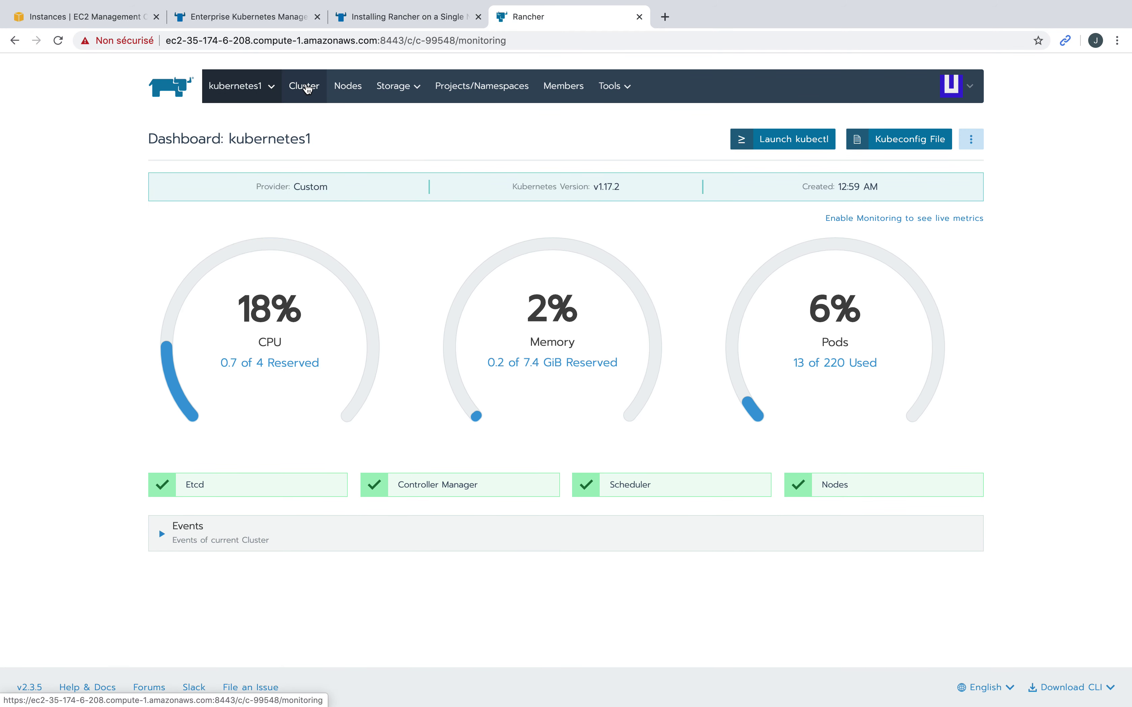
mouse_move(272, 90)
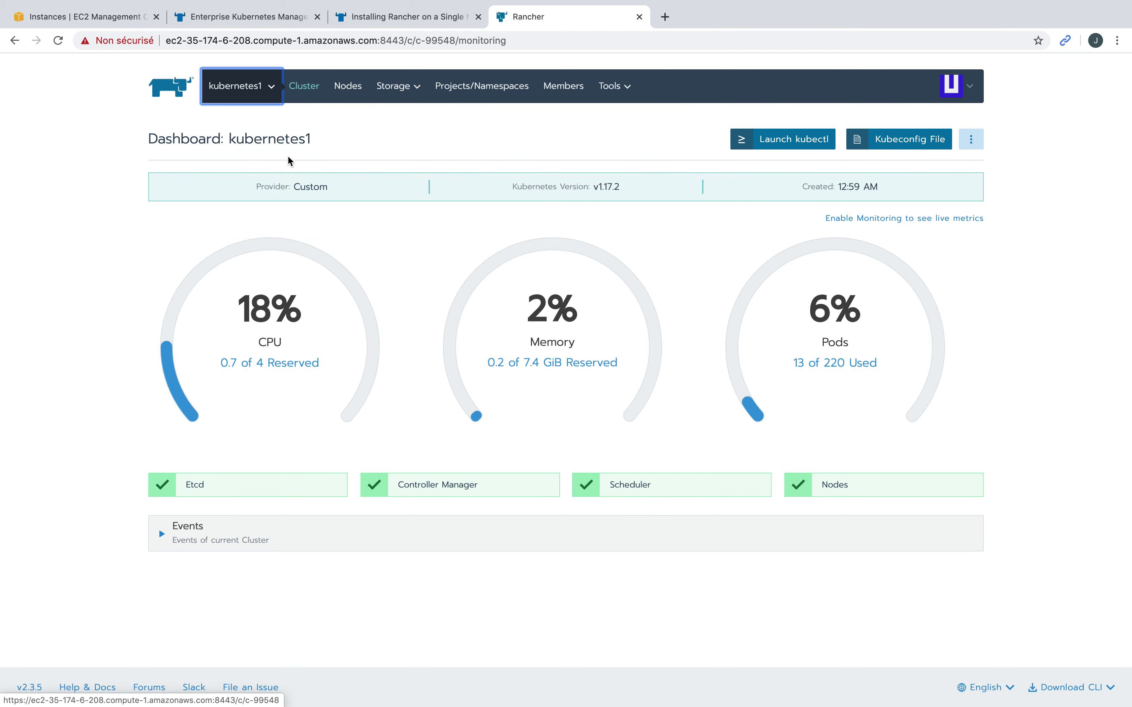
- Add a project named 'test' to kubernetes1 from Projects/Namespaces and check it in the project switcher
left_click(490, 87)
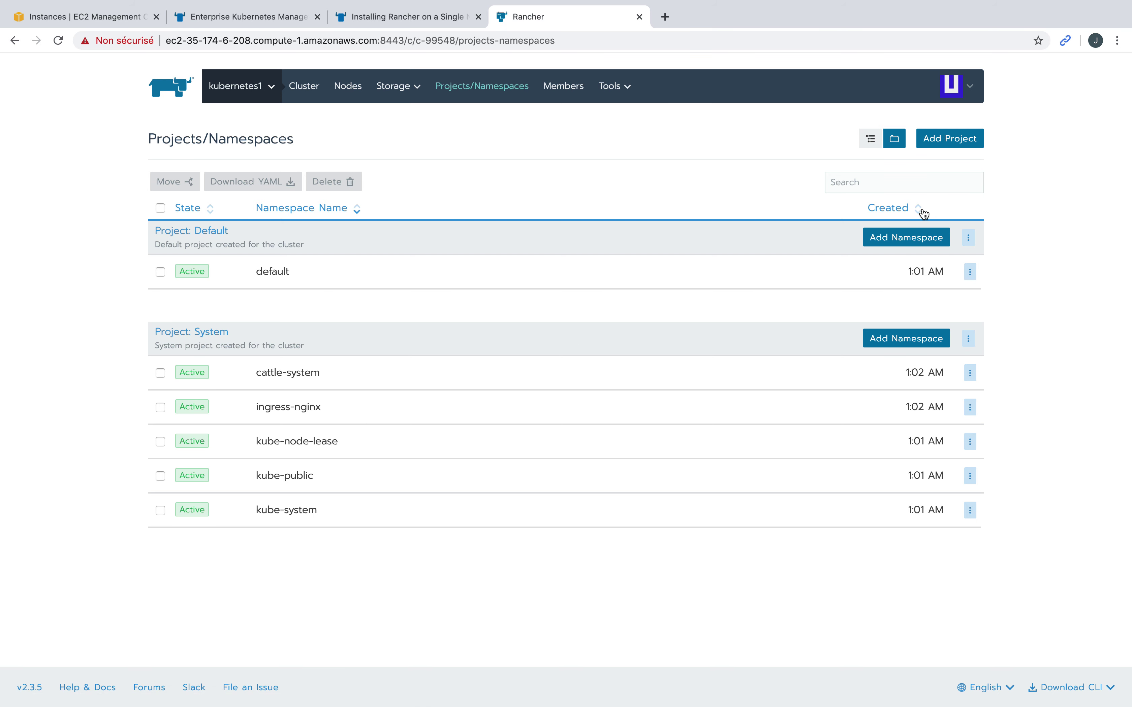
left_click(961, 140)
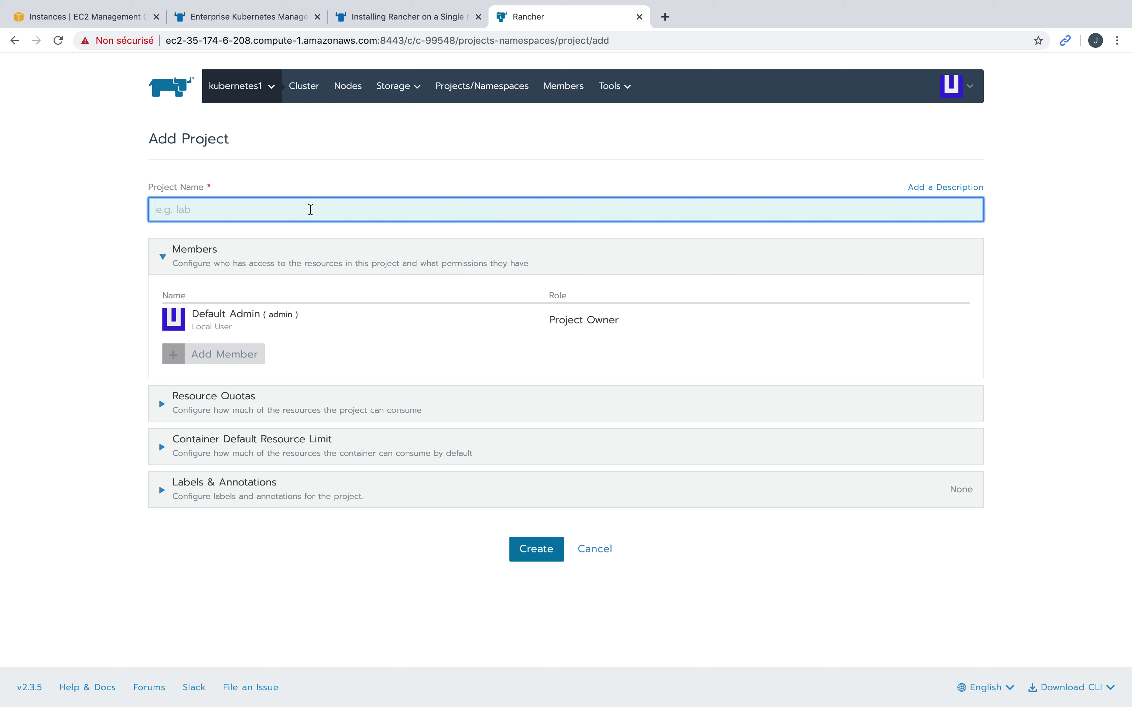
type("test")
left_click(536, 549)
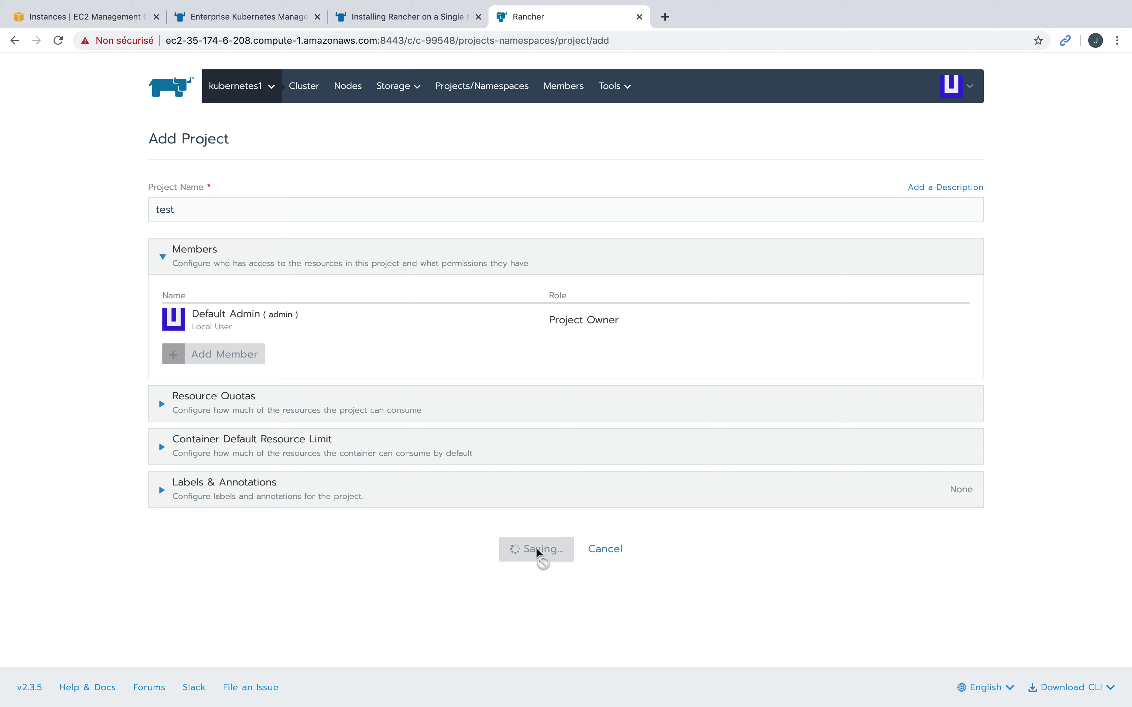
left_click(233, 87)
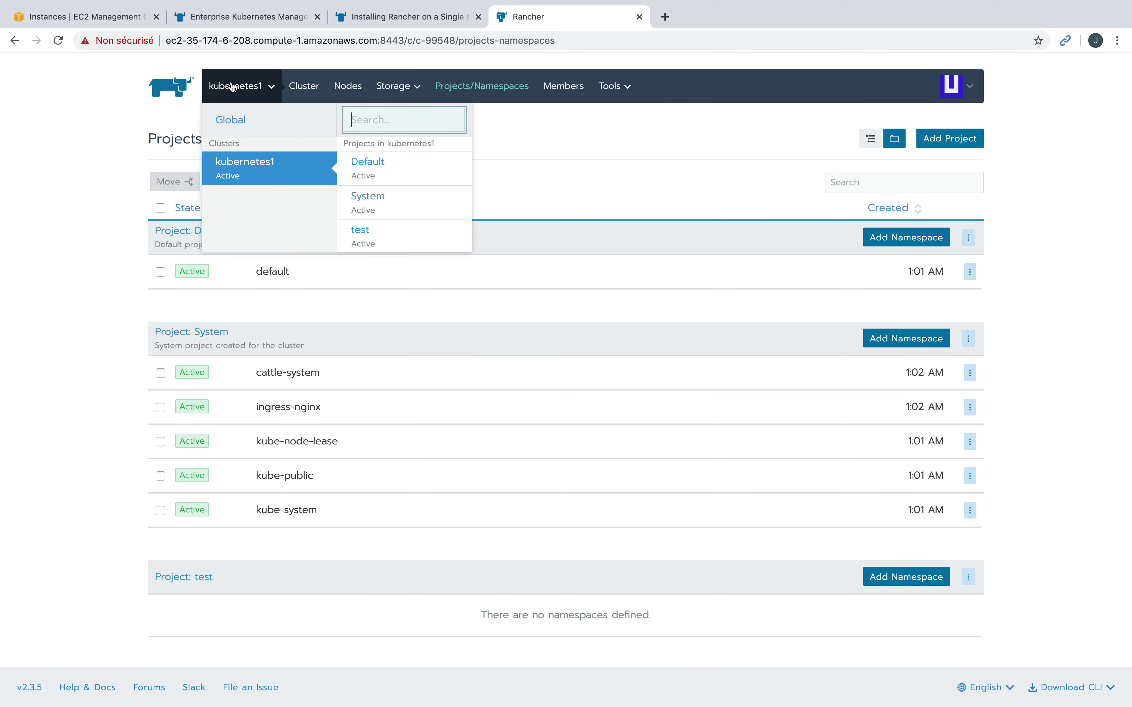
left_click(369, 234)
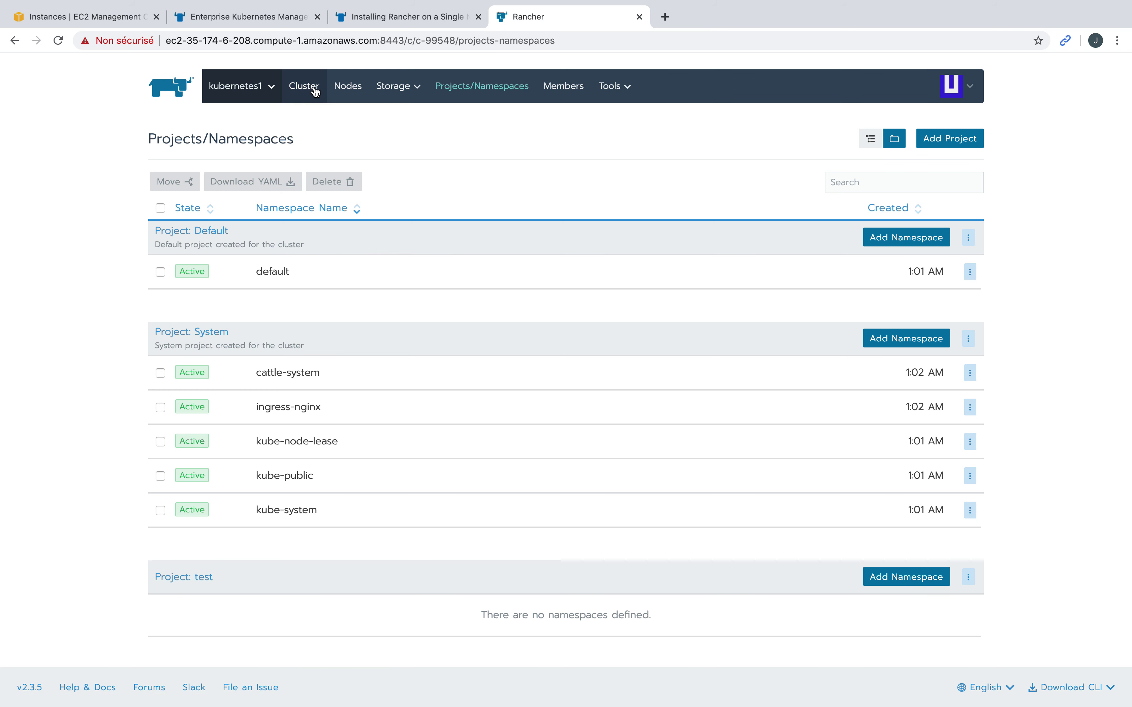
- Switch into the test project and go to its Namespaces page
left_click(275, 90)
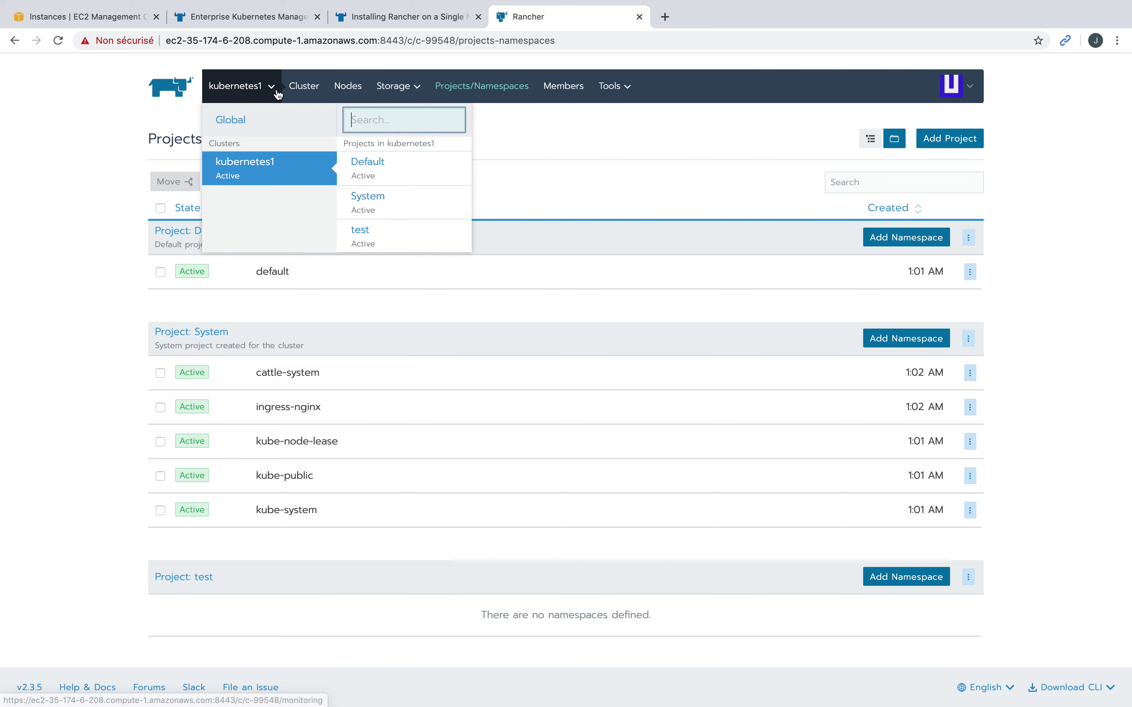
left_click(359, 234)
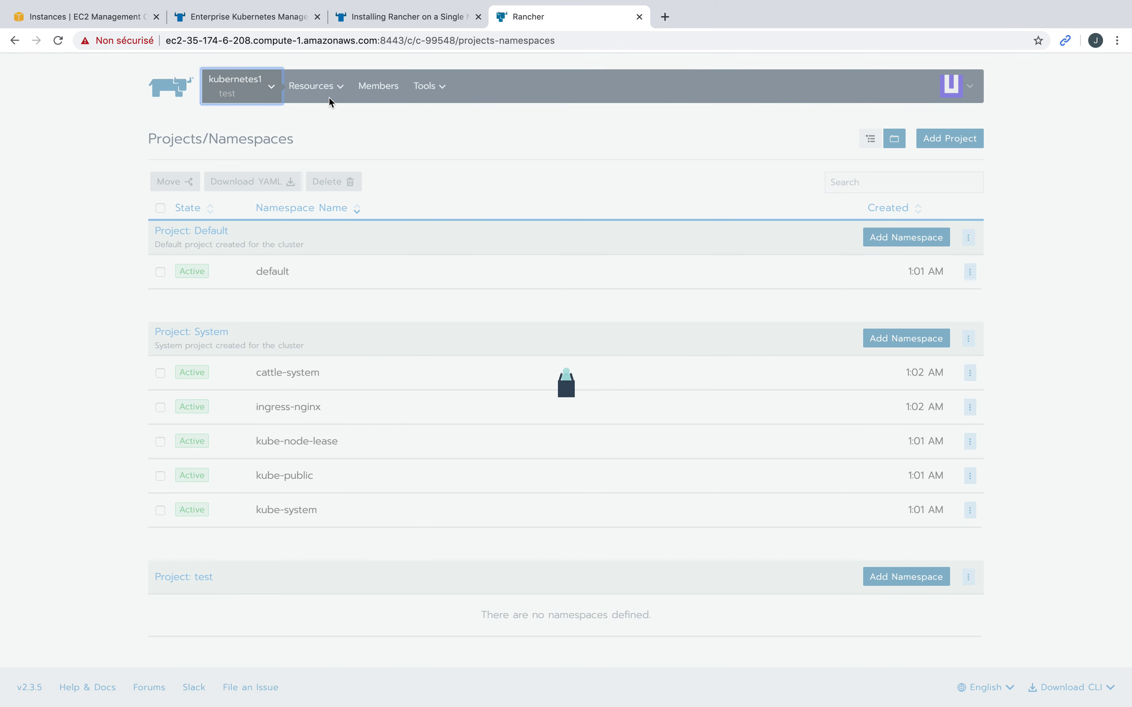
mouse_move(339, 88)
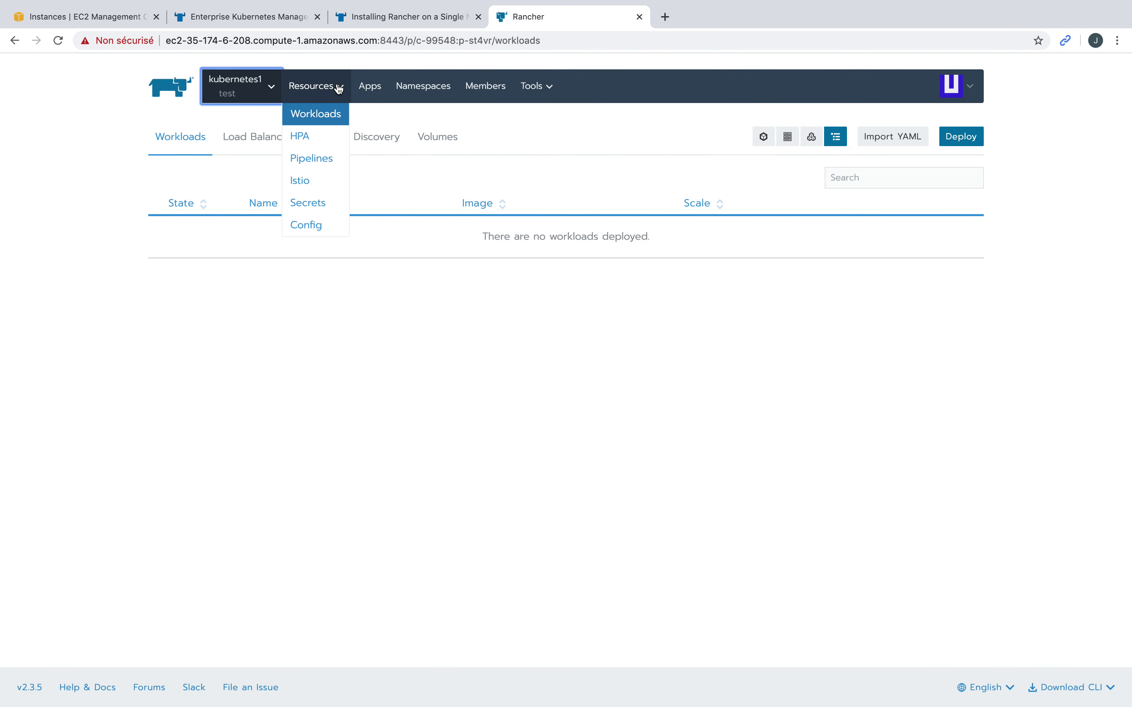
left_click(330, 118)
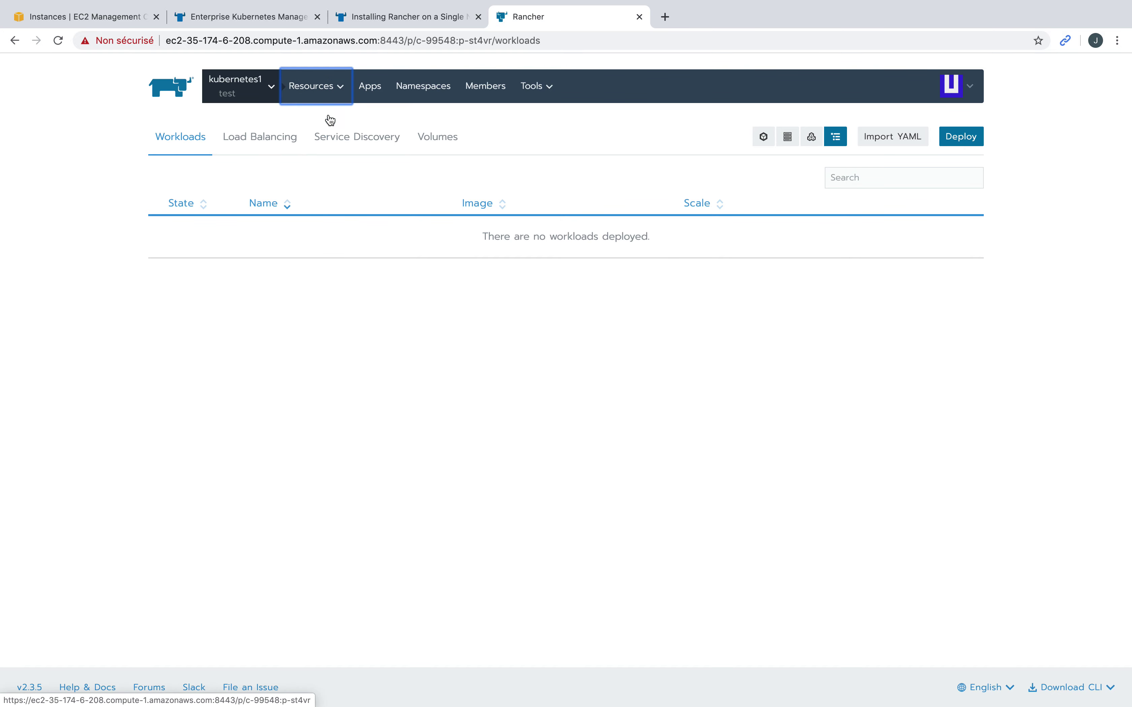
left_click(420, 86)
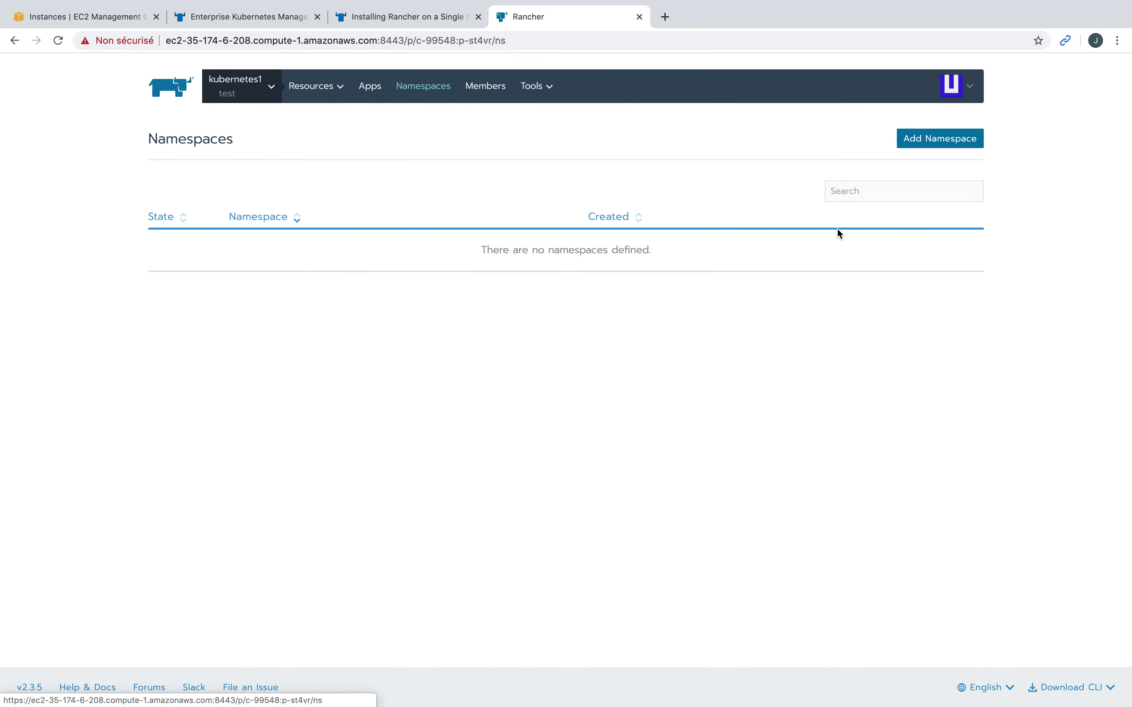
- Create the namespace 'nginx', then return to the test project's workloads list
left_click(947, 141)
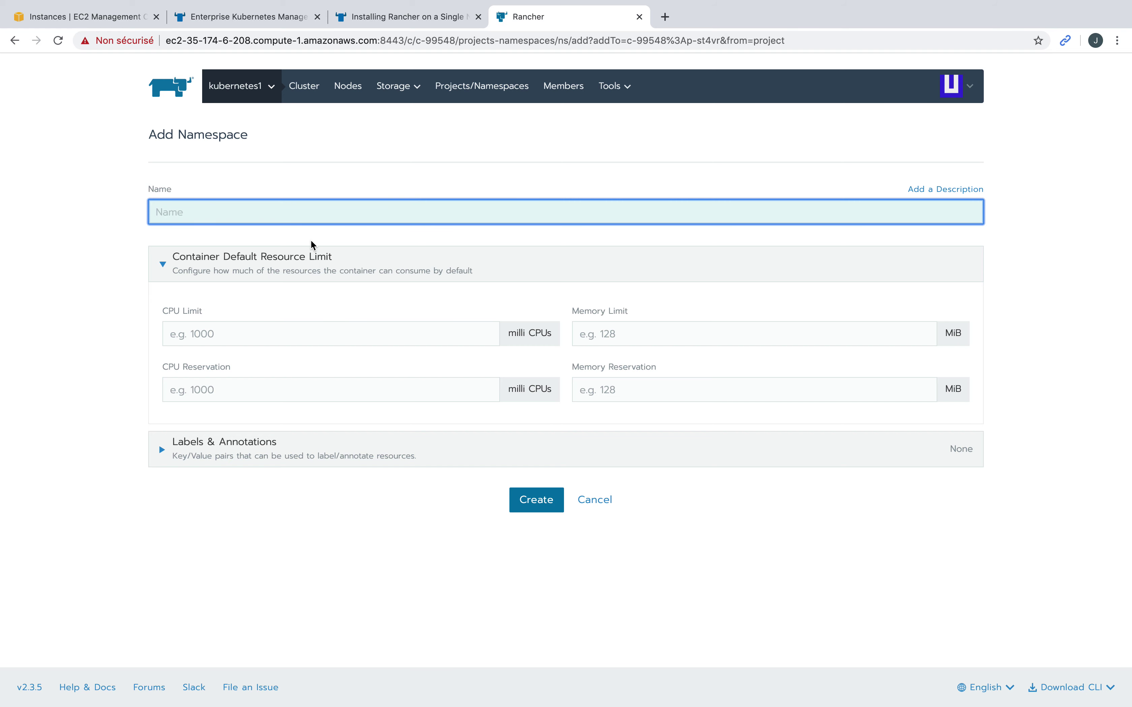
type("nginx")
left_click(547, 503)
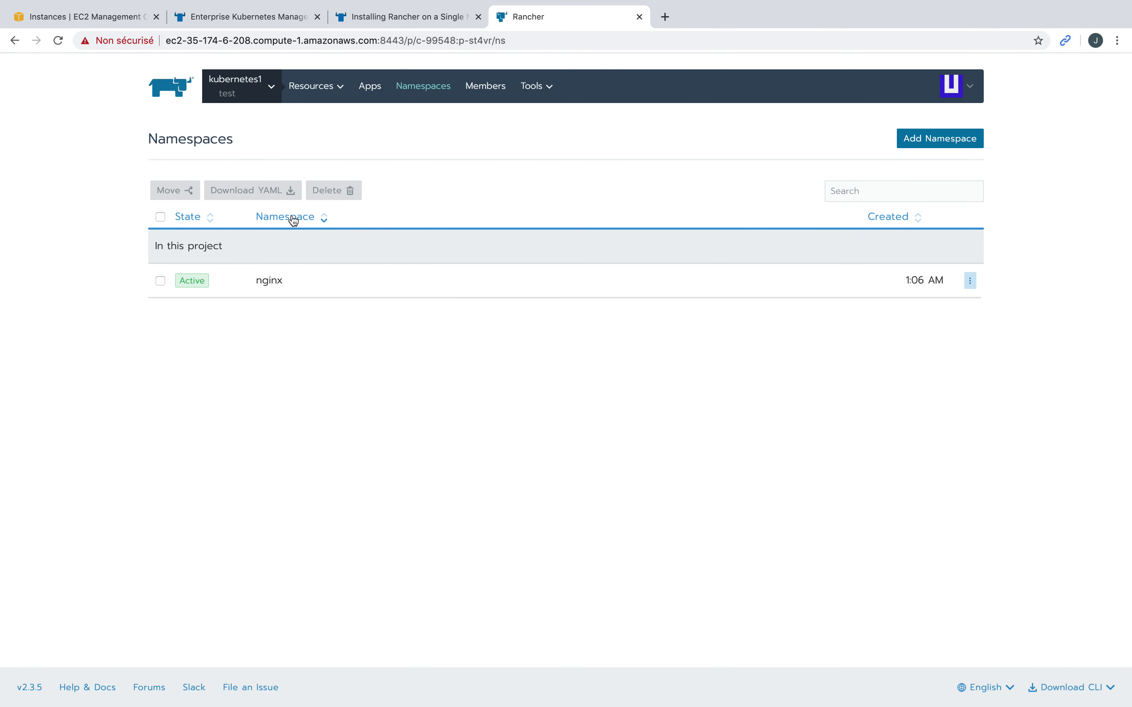
mouse_move(323, 88)
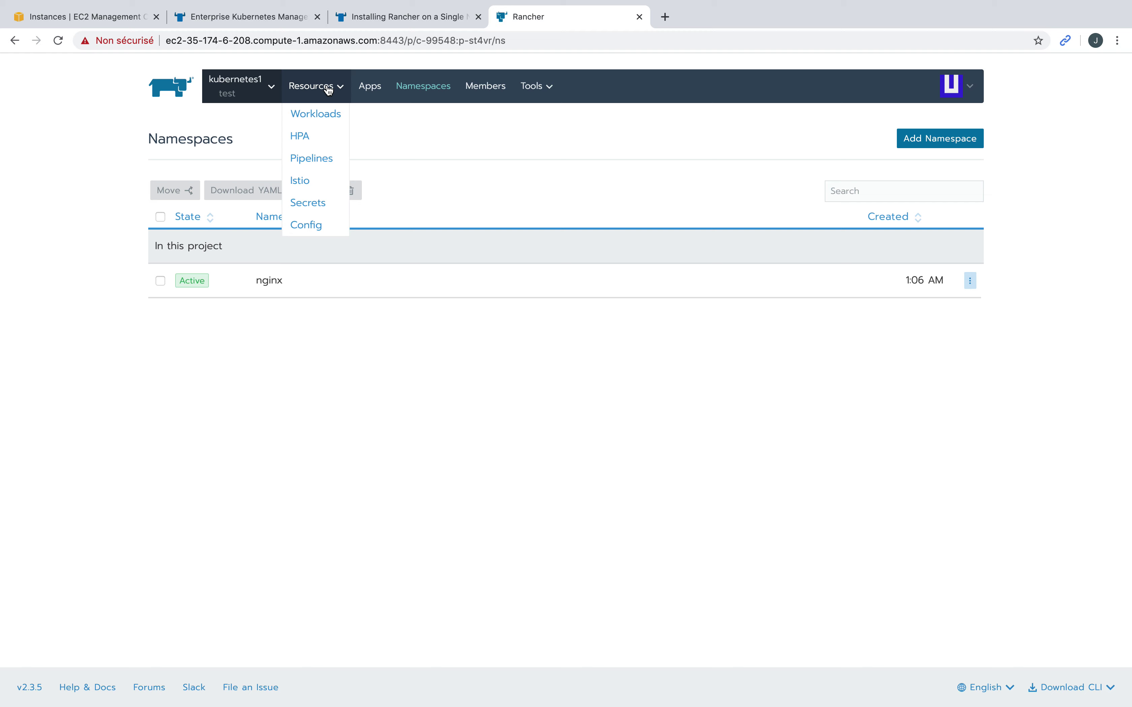
left_click(333, 118)
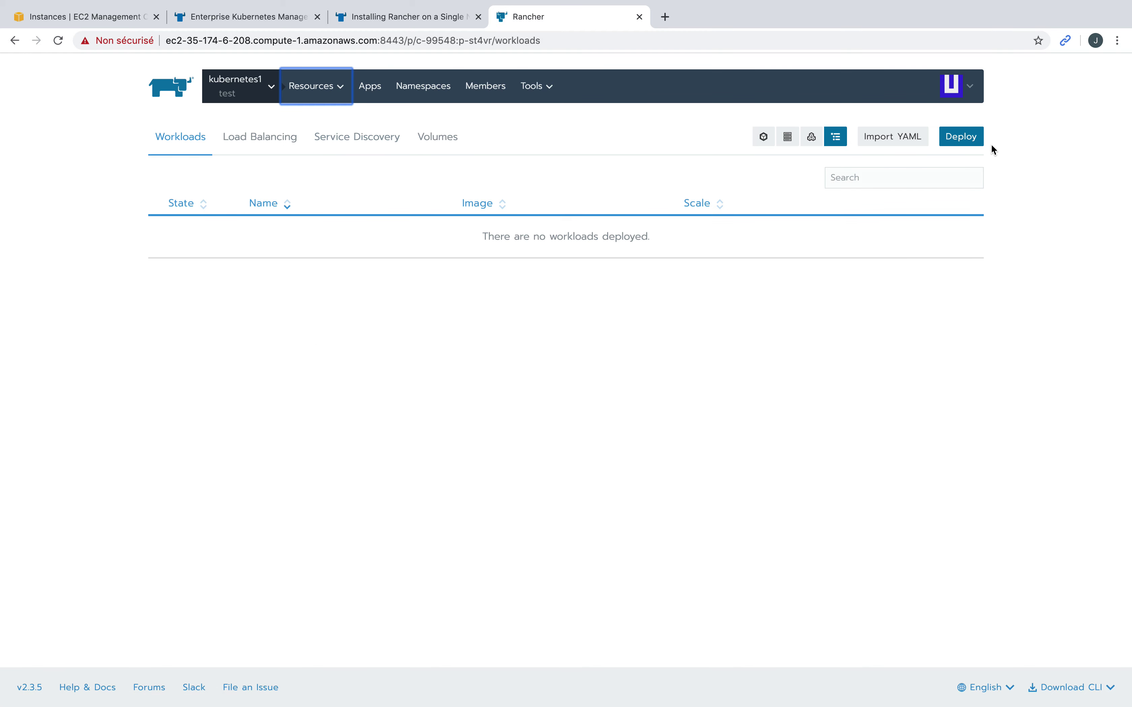
- Launch a workload named 'nginx' using the nginx Docker image in the nginx namespace
left_click(959, 136)
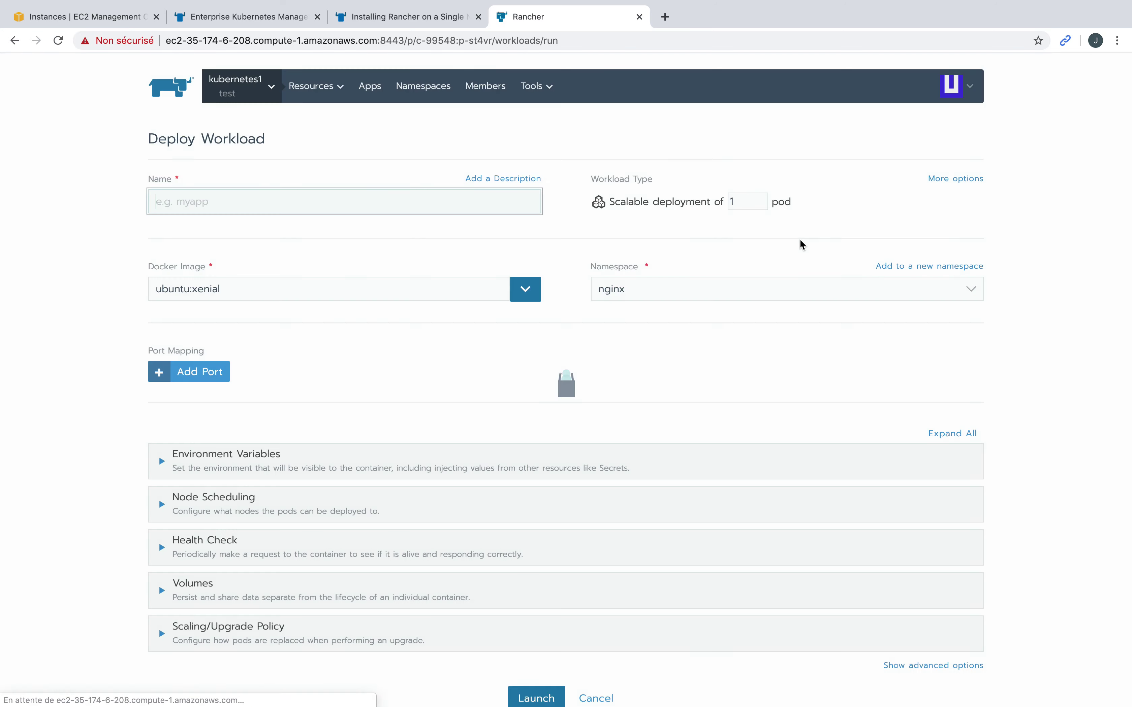
left_click(947, 178)
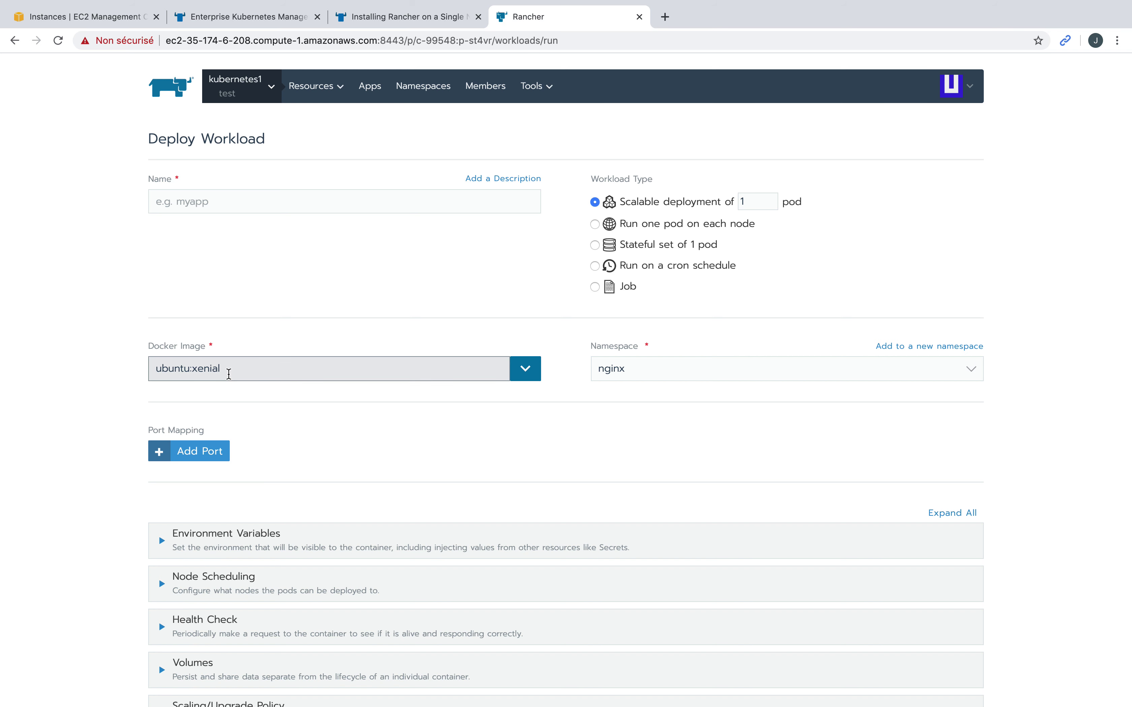
left_click(261, 202)
type("nginx")
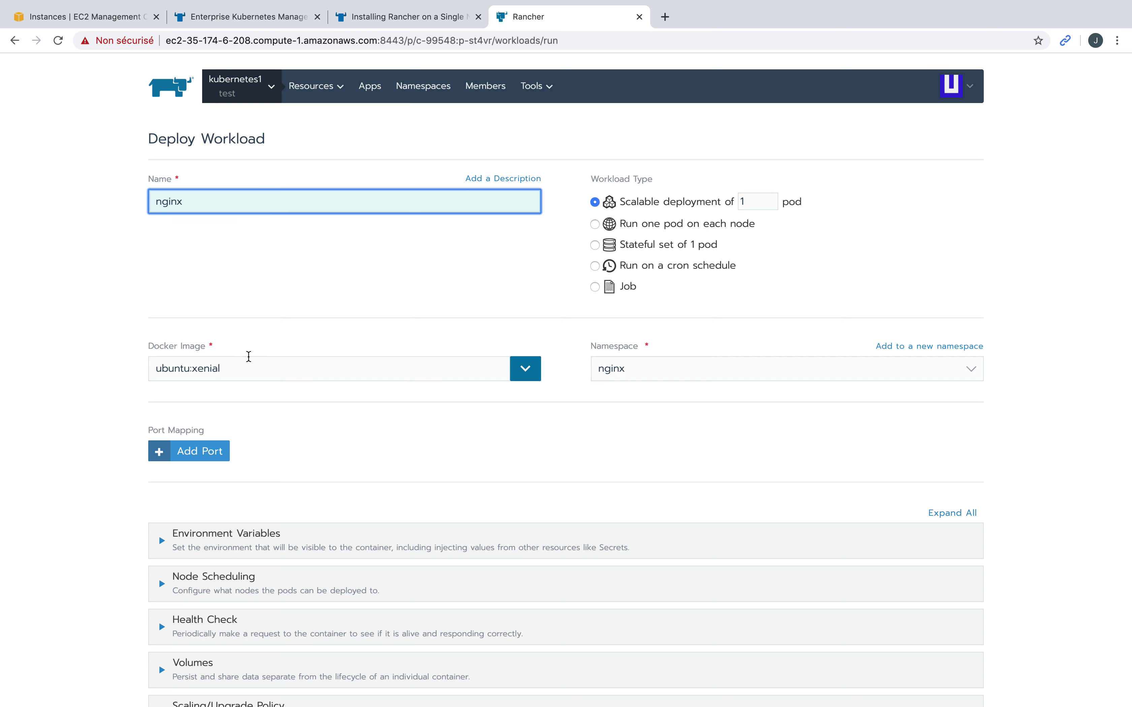
left_click(245, 366)
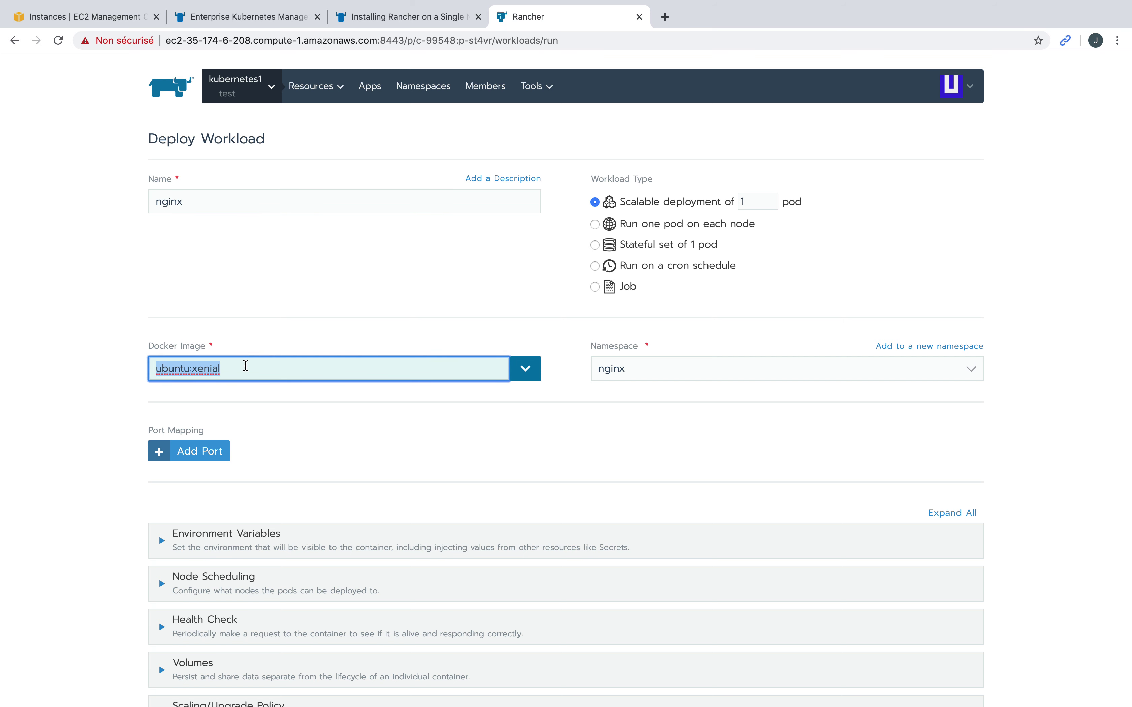
type("nginx")
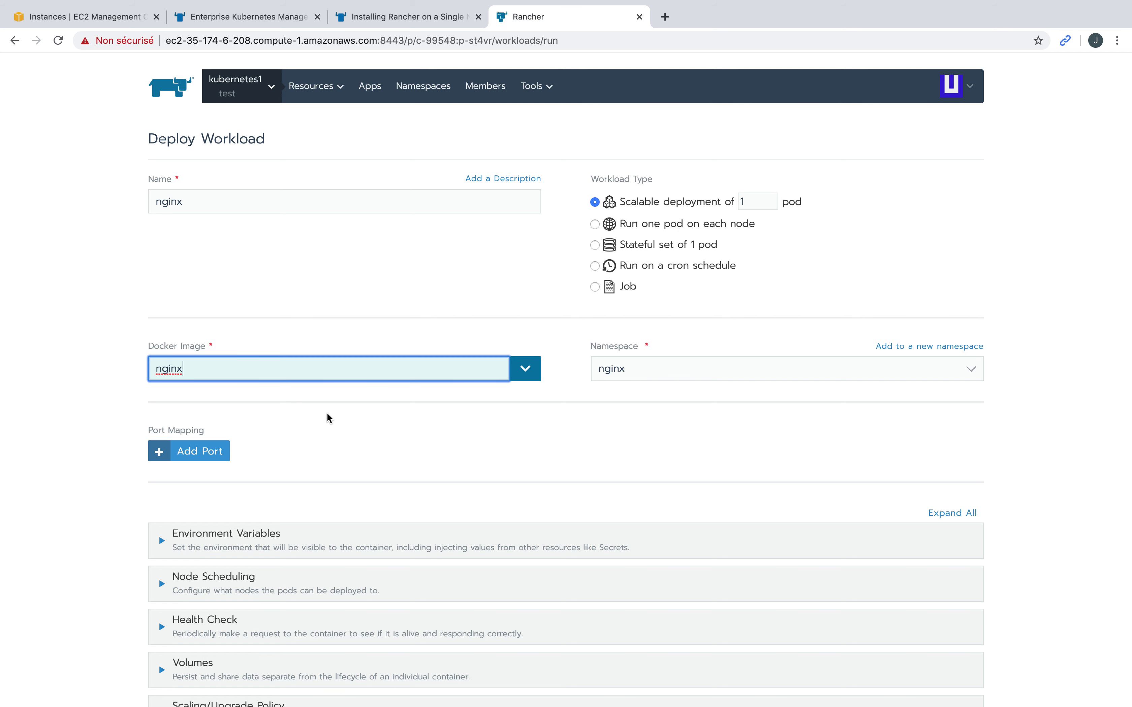
scroll(328, 417, "down", 3)
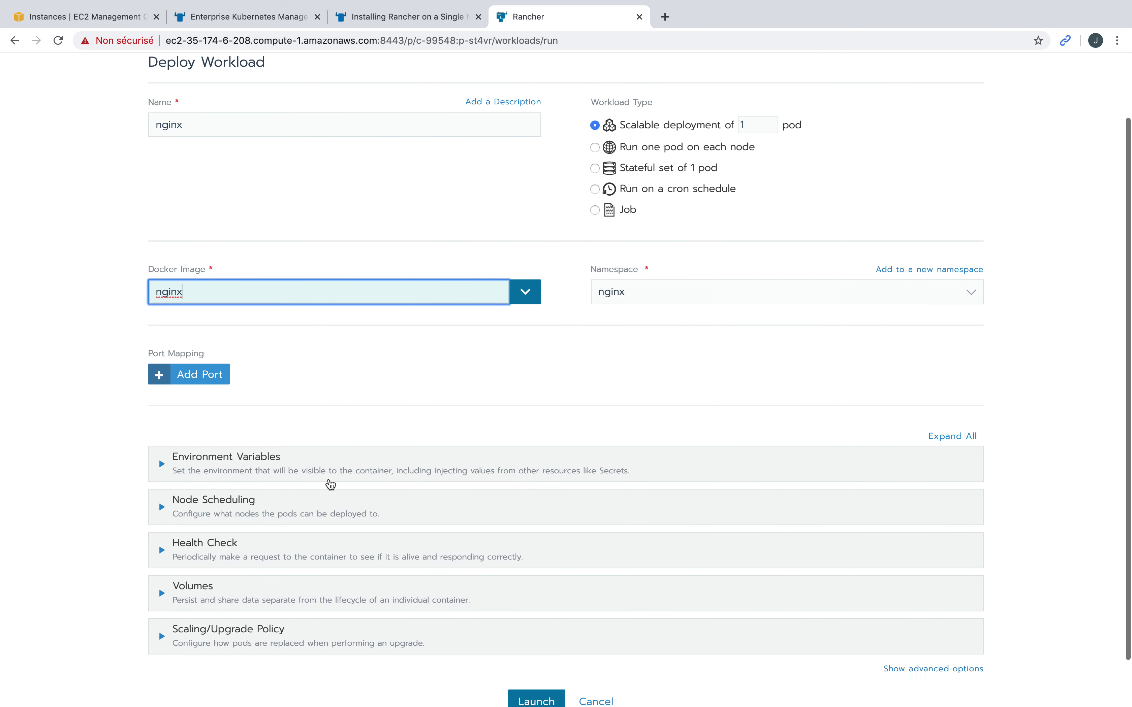
scroll(328, 482, "down", 3)
left_click(545, 649)
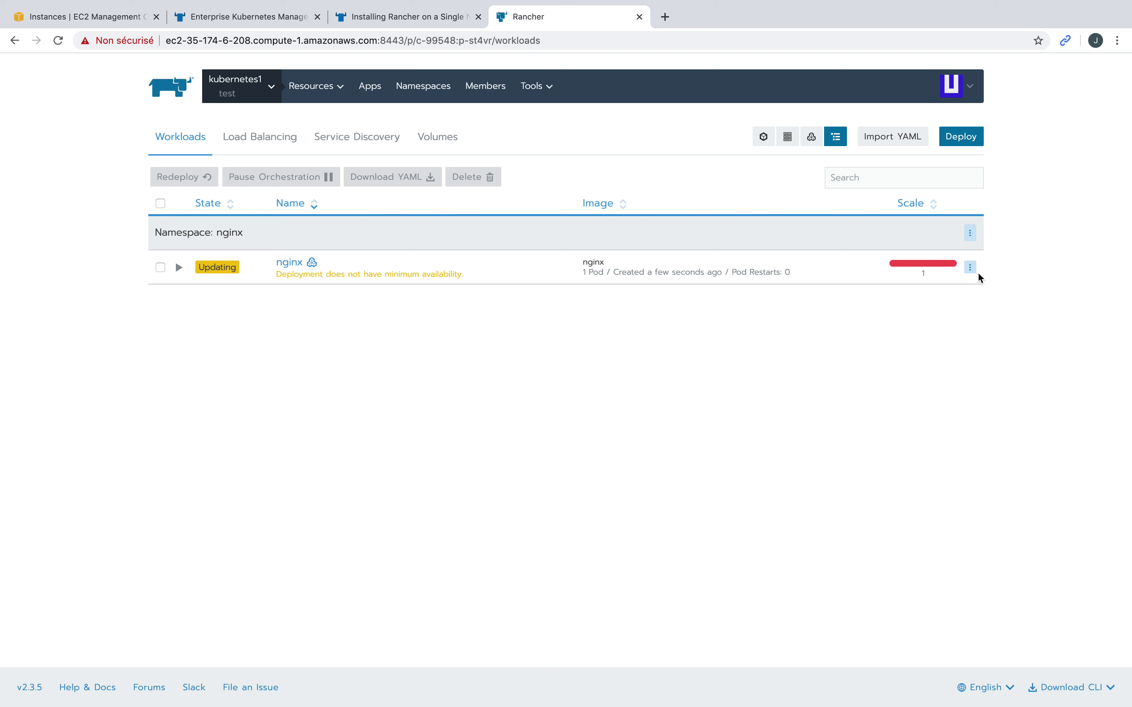
- Review the nginx workload's YAML without saving, then go to Service Discovery and Load Balancing
left_click(970, 268)
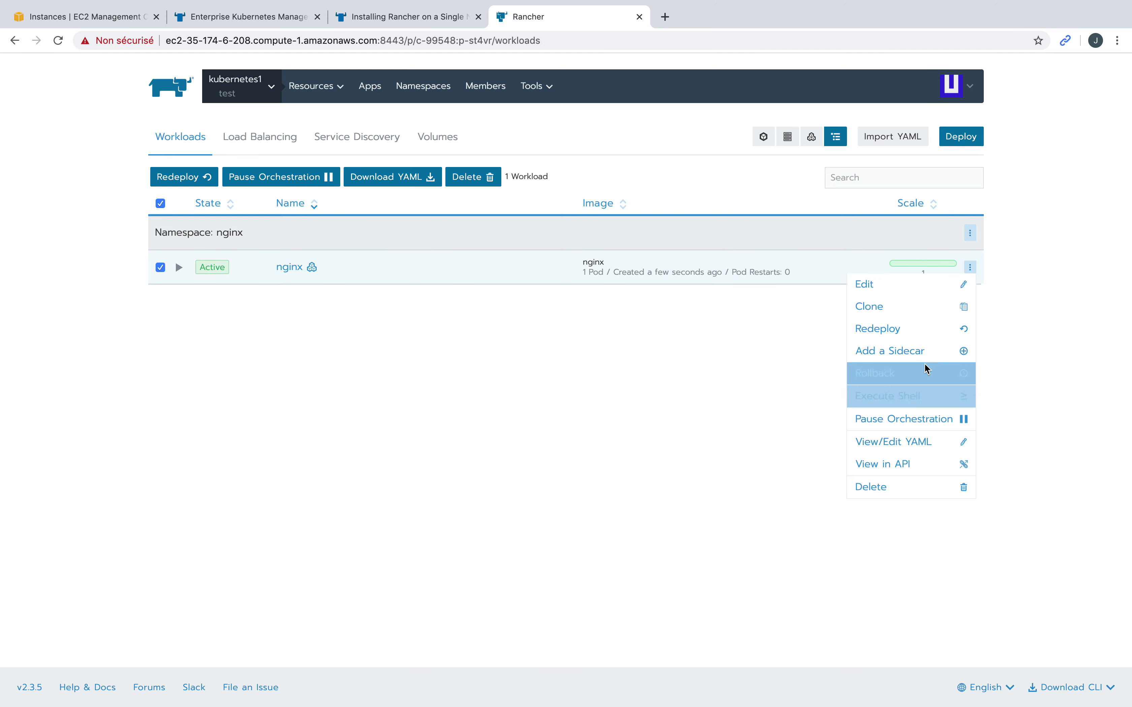
left_click(914, 442)
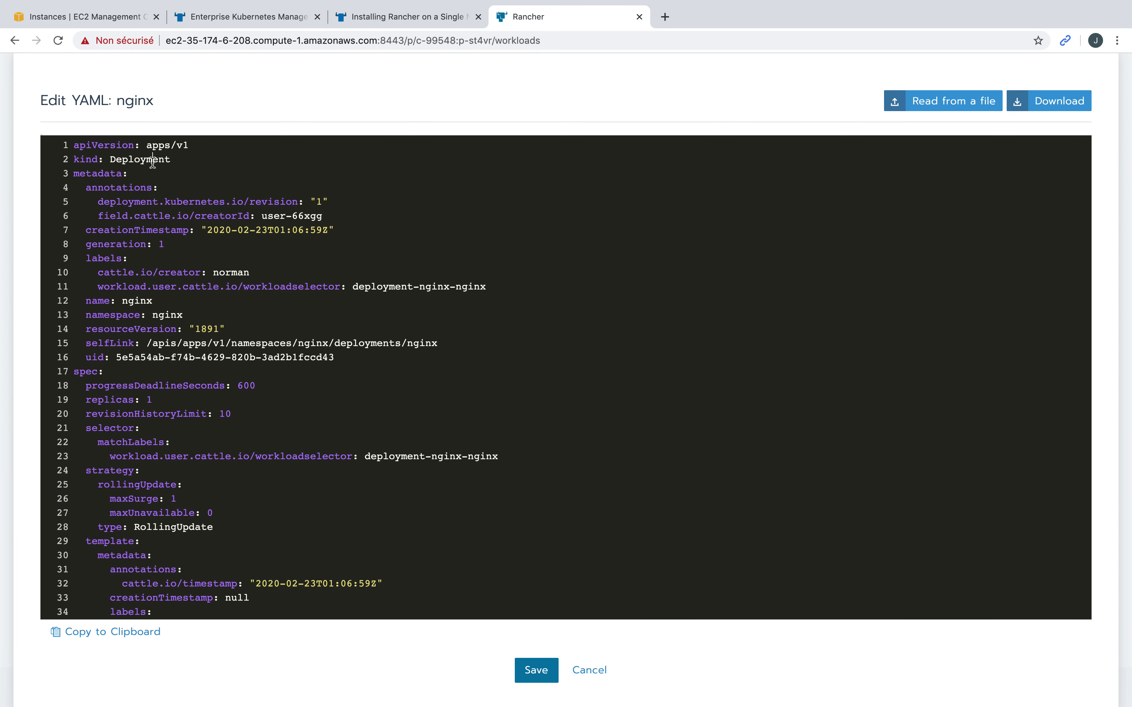
double_click(153, 162)
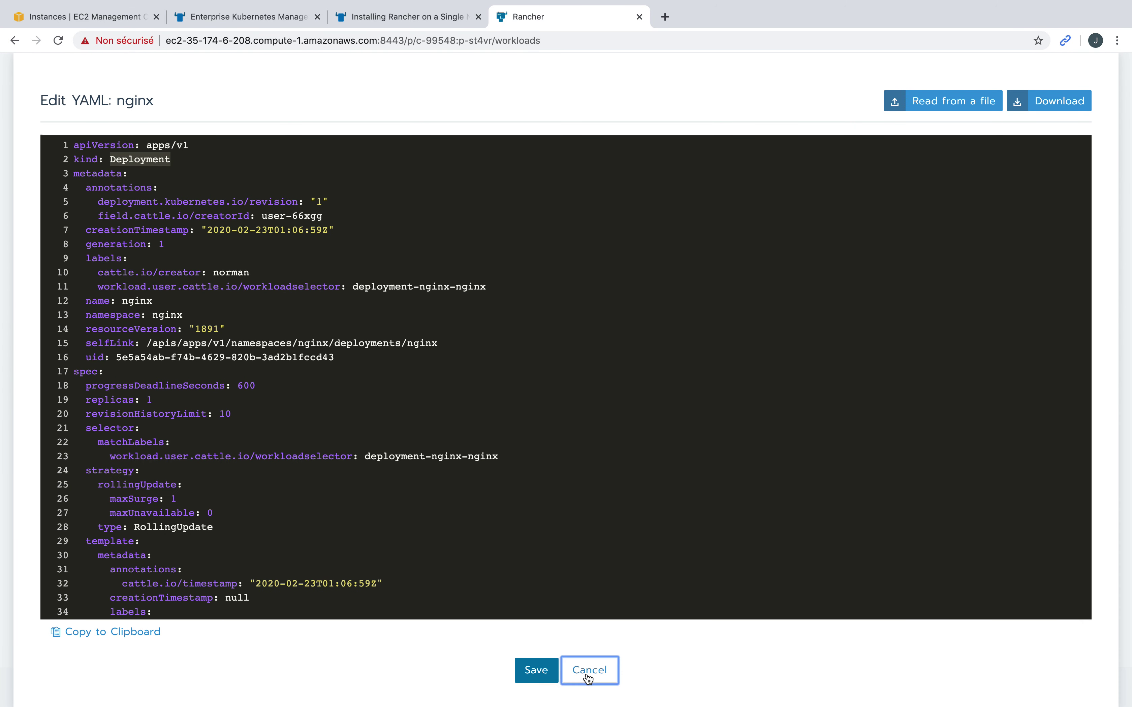
left_click(589, 670)
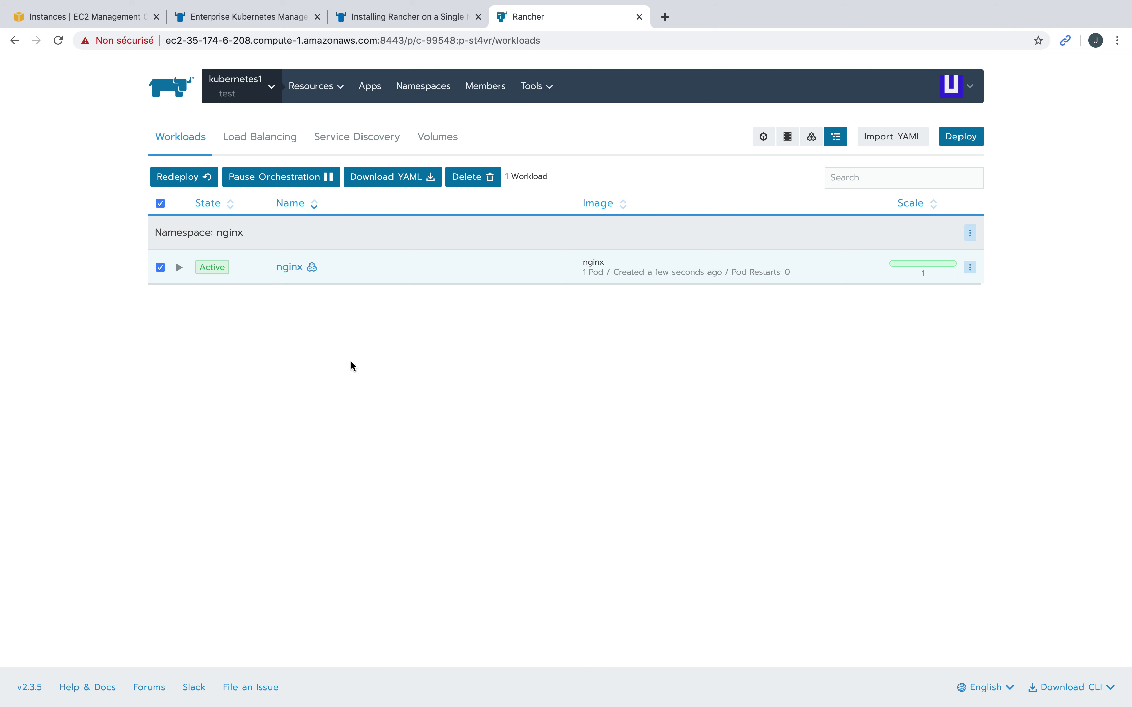
left_click(374, 137)
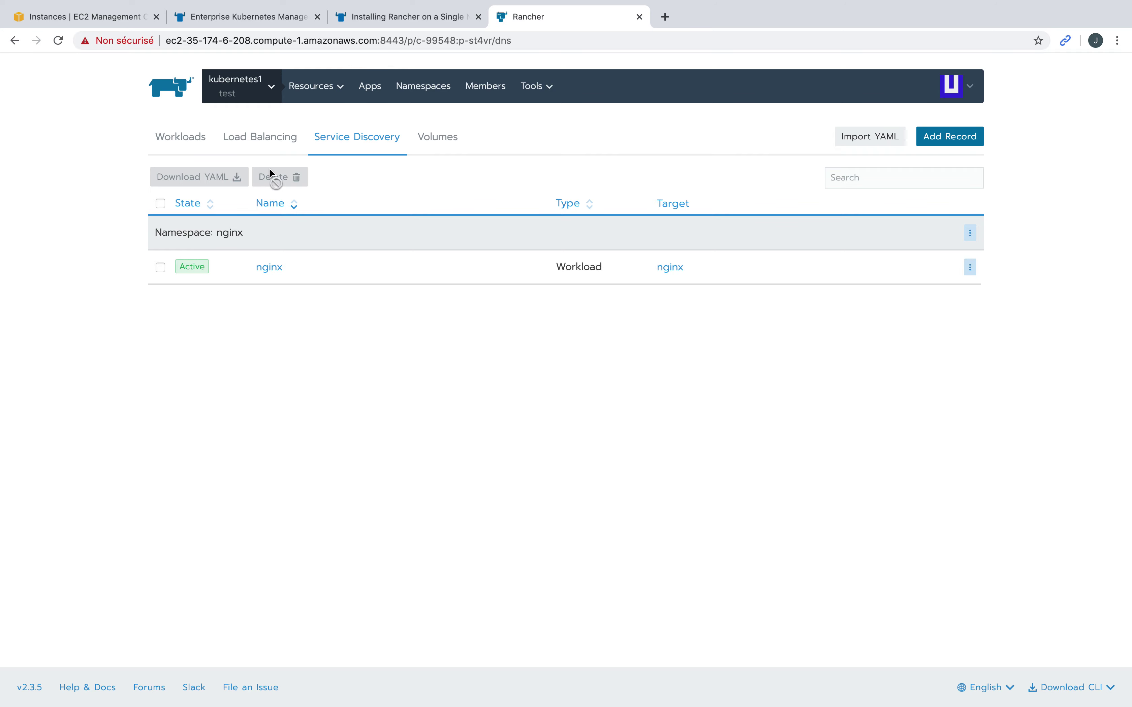
left_click(276, 138)
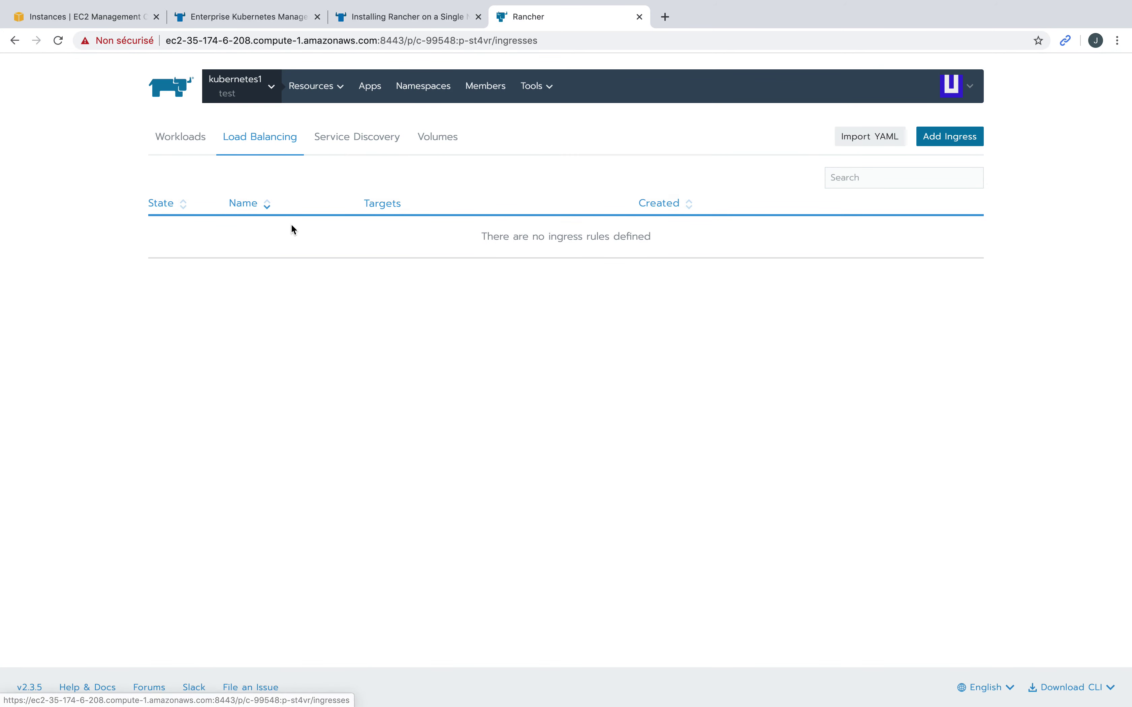
- Start a new ingress that keeps the automatically generated xip.io hostname
left_click(947, 139)
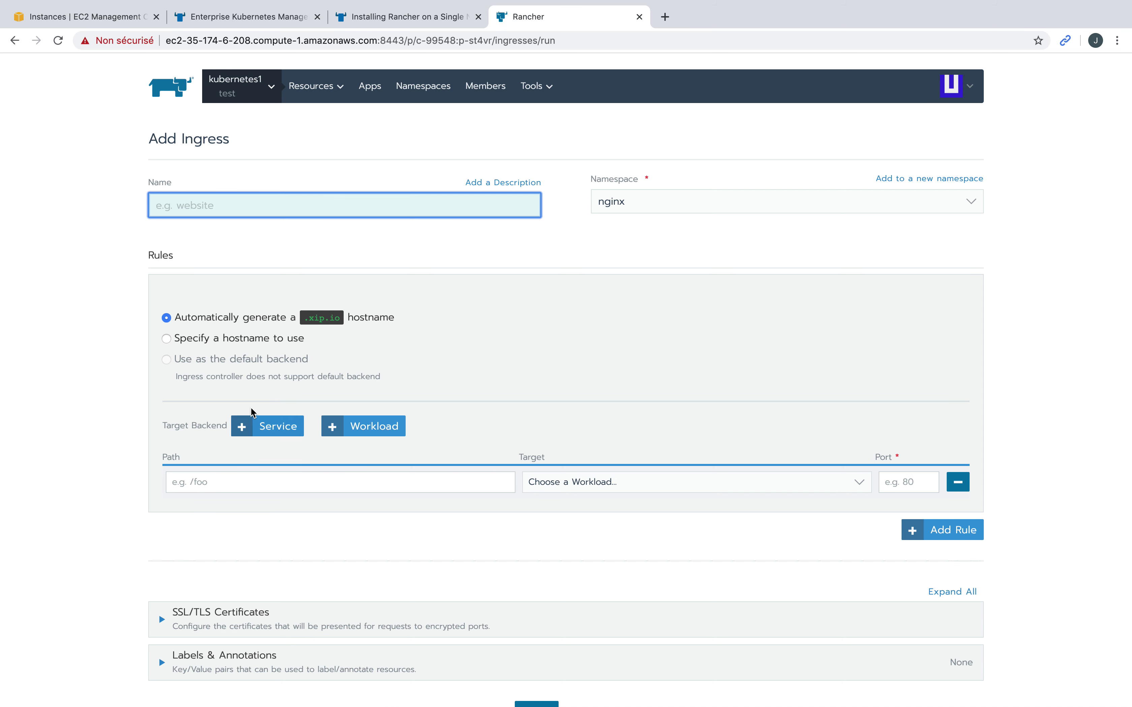
left_click(167, 339)
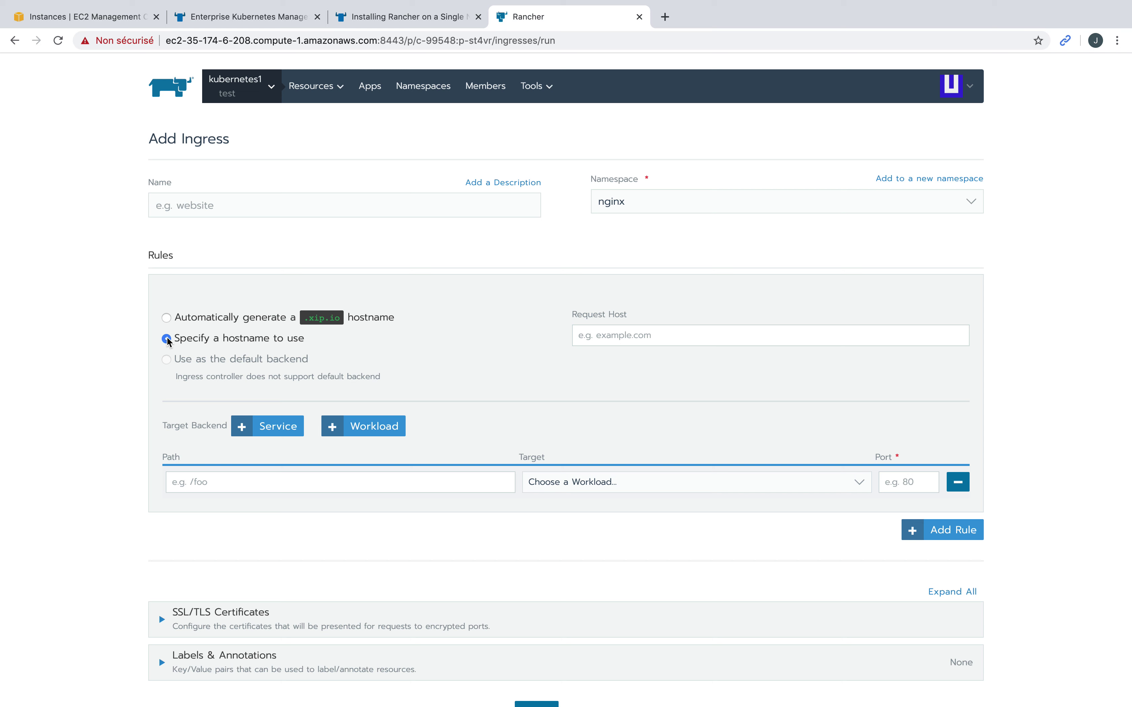
left_click(168, 318)
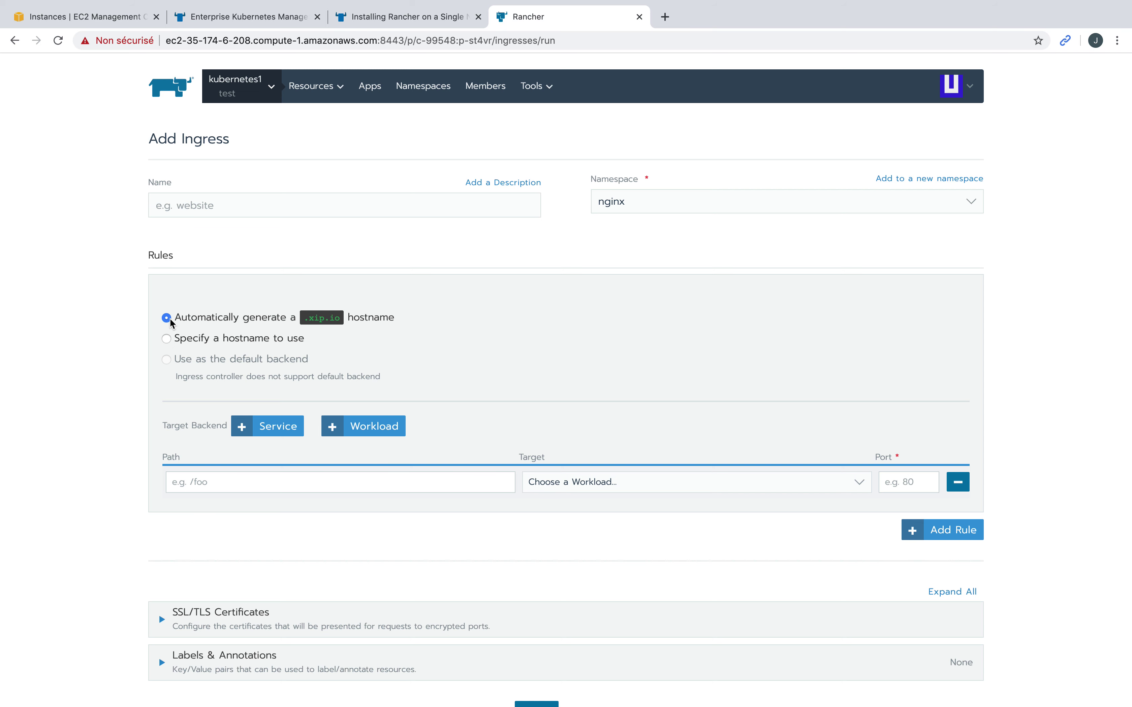
left_click(166, 340)
left_click(166, 317)
scroll(472, 571, "down", 3)
- Add a rule routing to the nginx workload on port 80
left_click(827, 419)
left_click(753, 441)
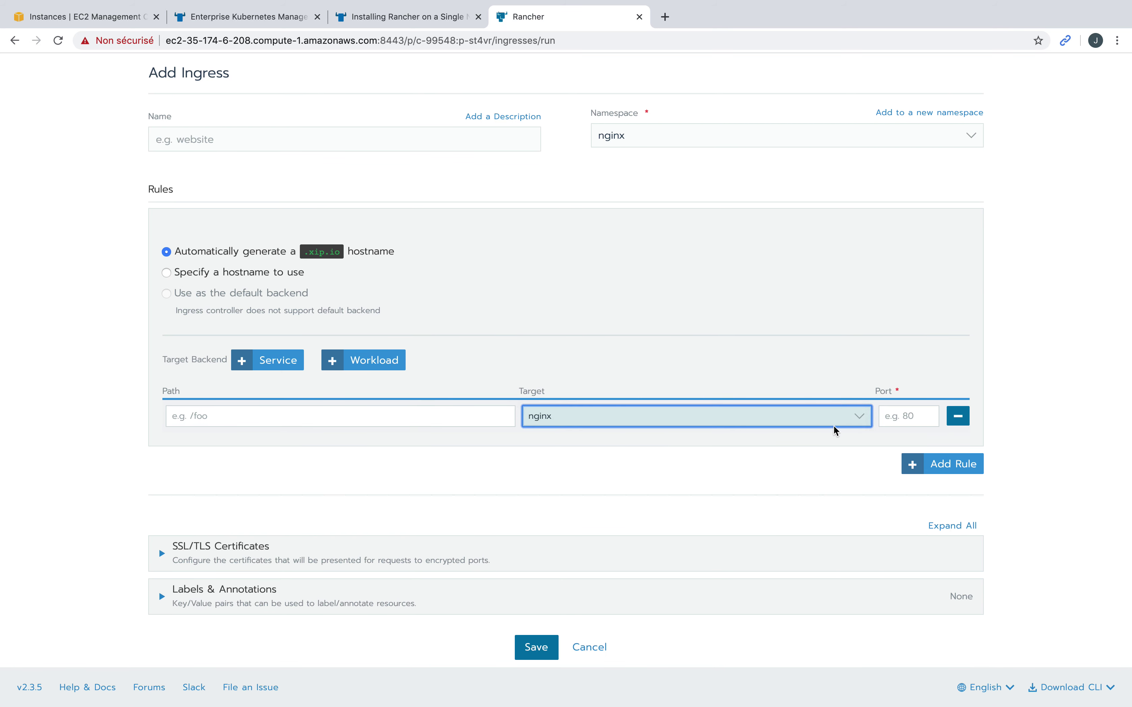
left_click(894, 415)
type("80")
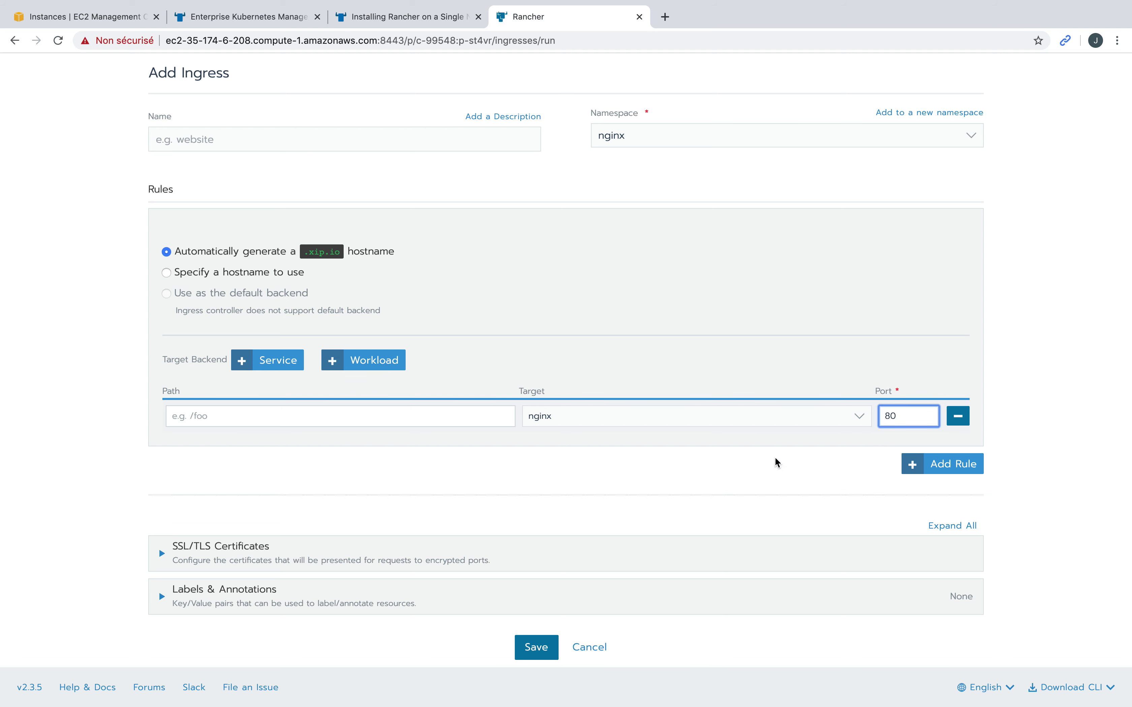
left_click(545, 649)
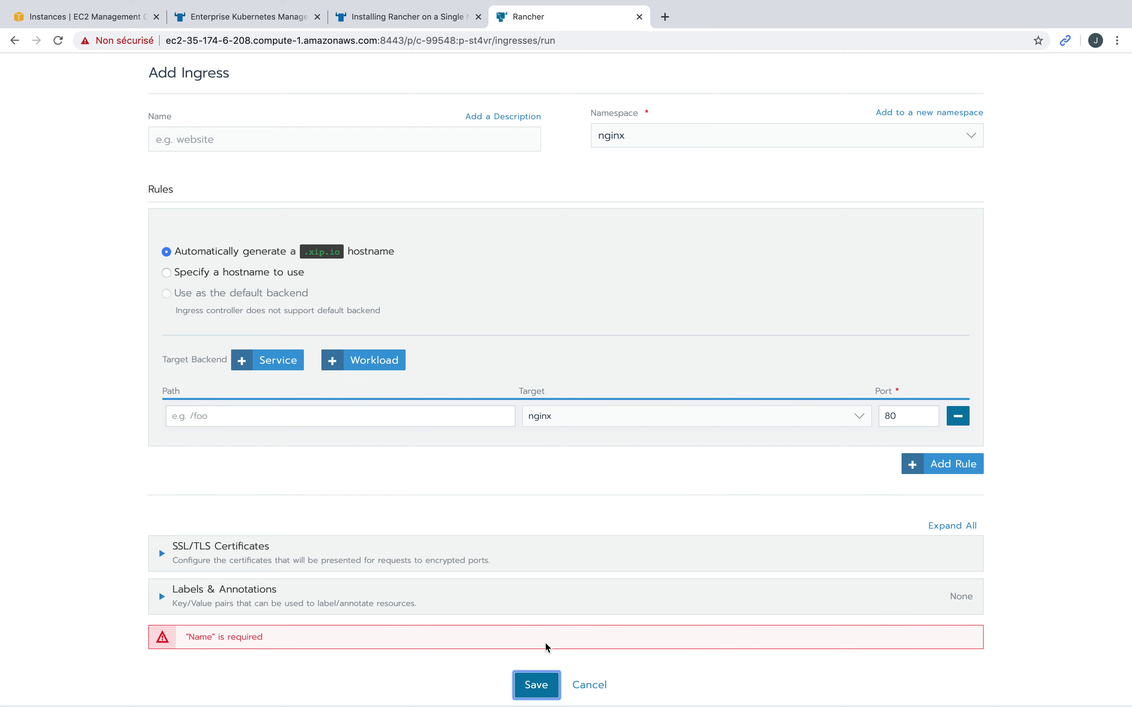
- Name the ingress 'nginx' and save it
scroll(265, 177, "up", 2)
left_click(232, 210)
type("nginx")
scroll(354, 567, "down", 2)
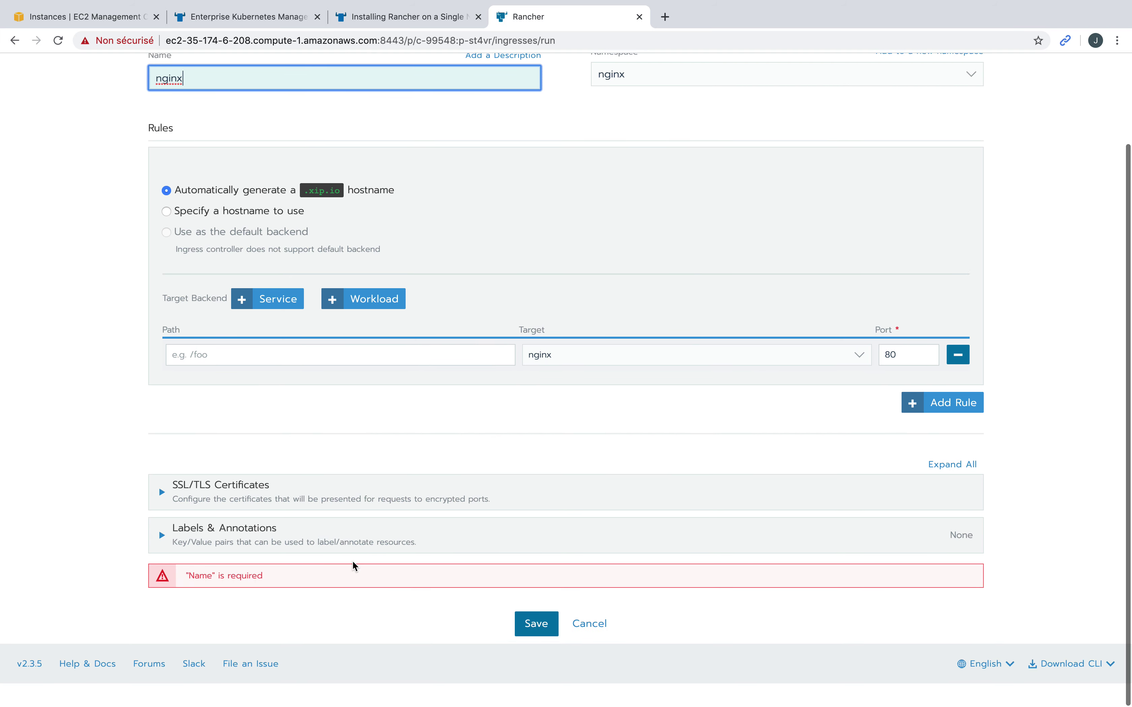
left_click(537, 646)
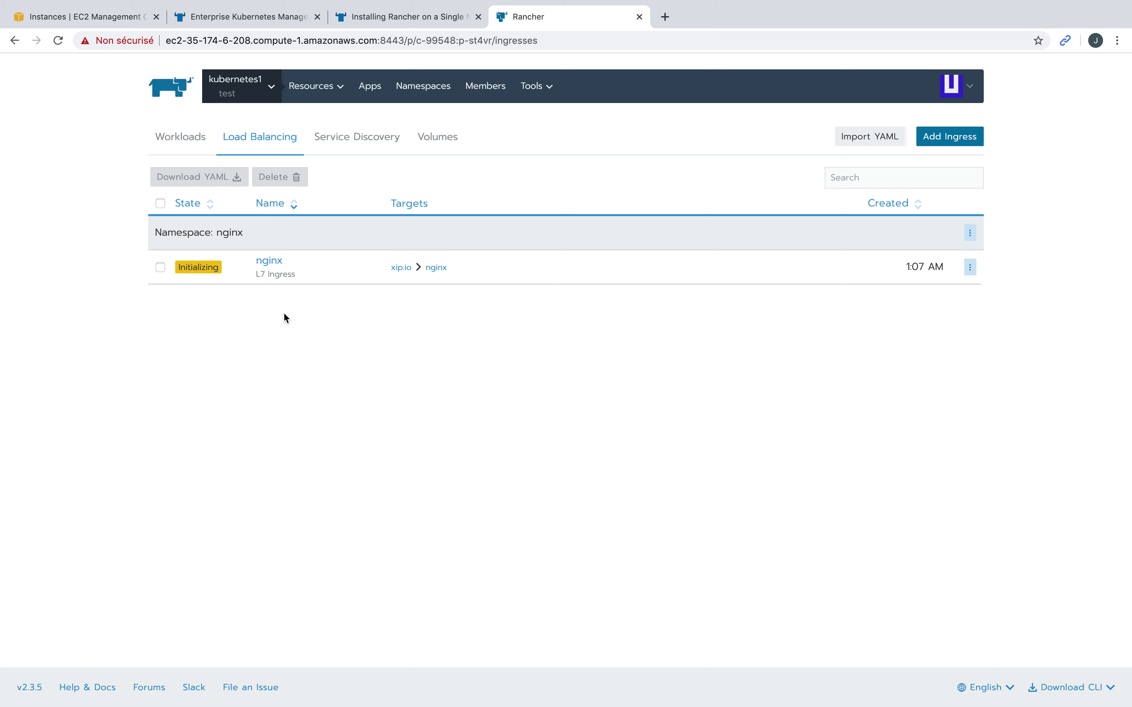
left_click(274, 266)
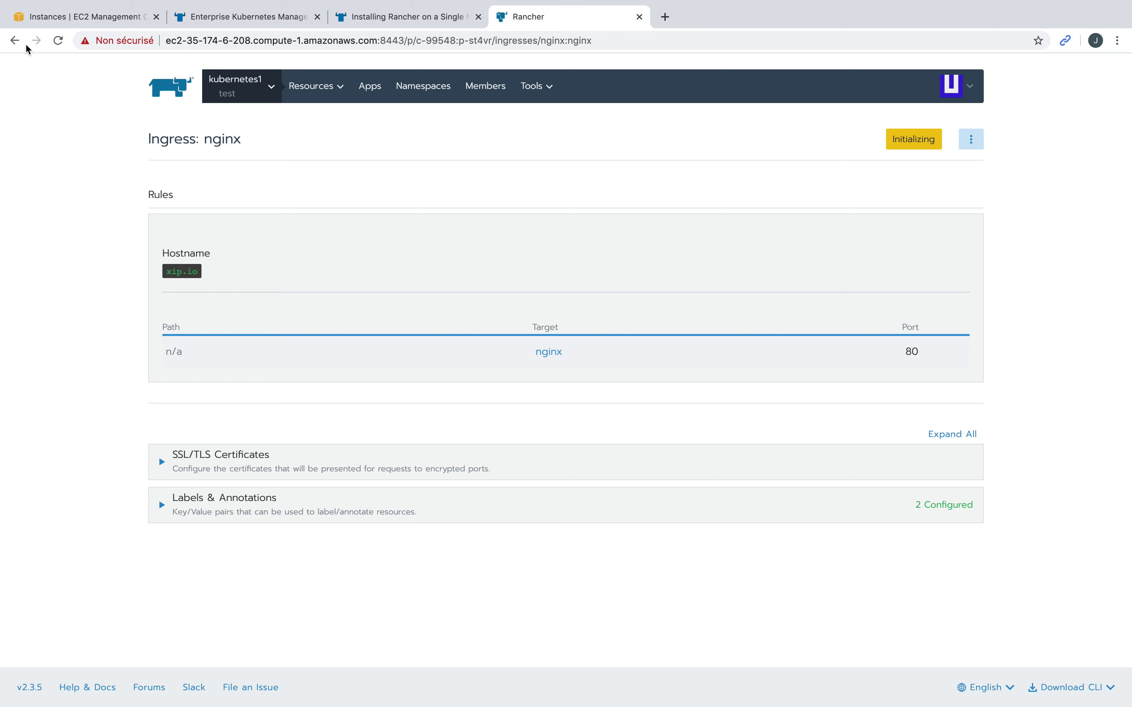
left_click(15, 41)
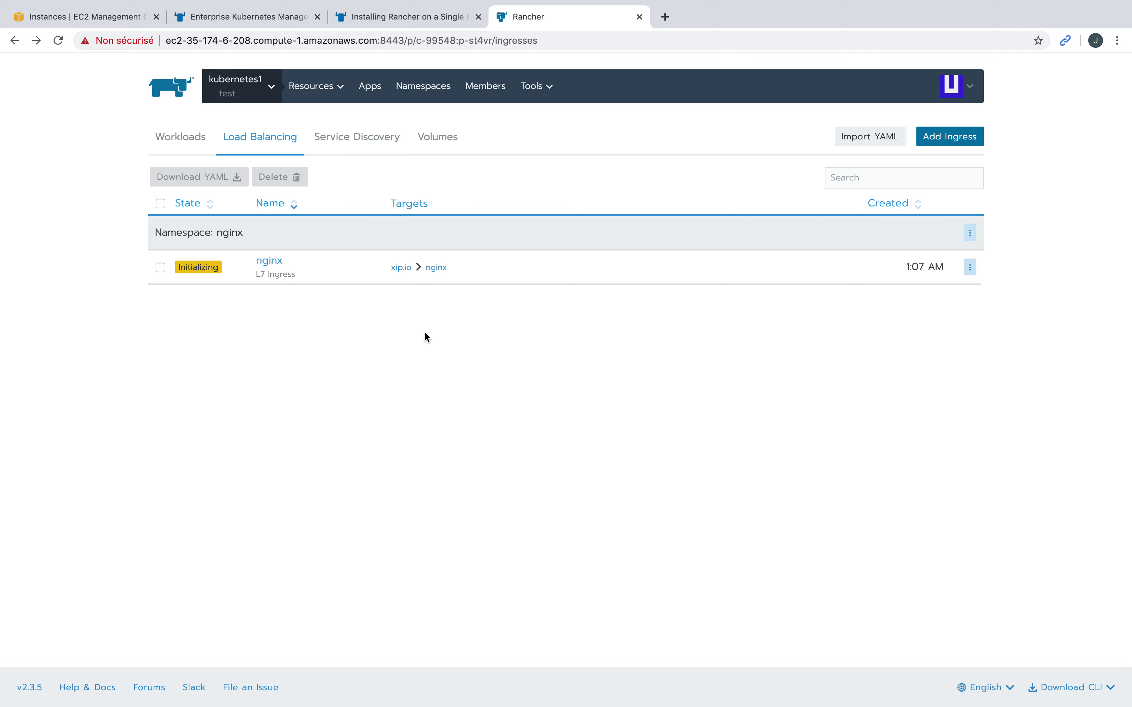
left_click(971, 267)
left_click(926, 290)
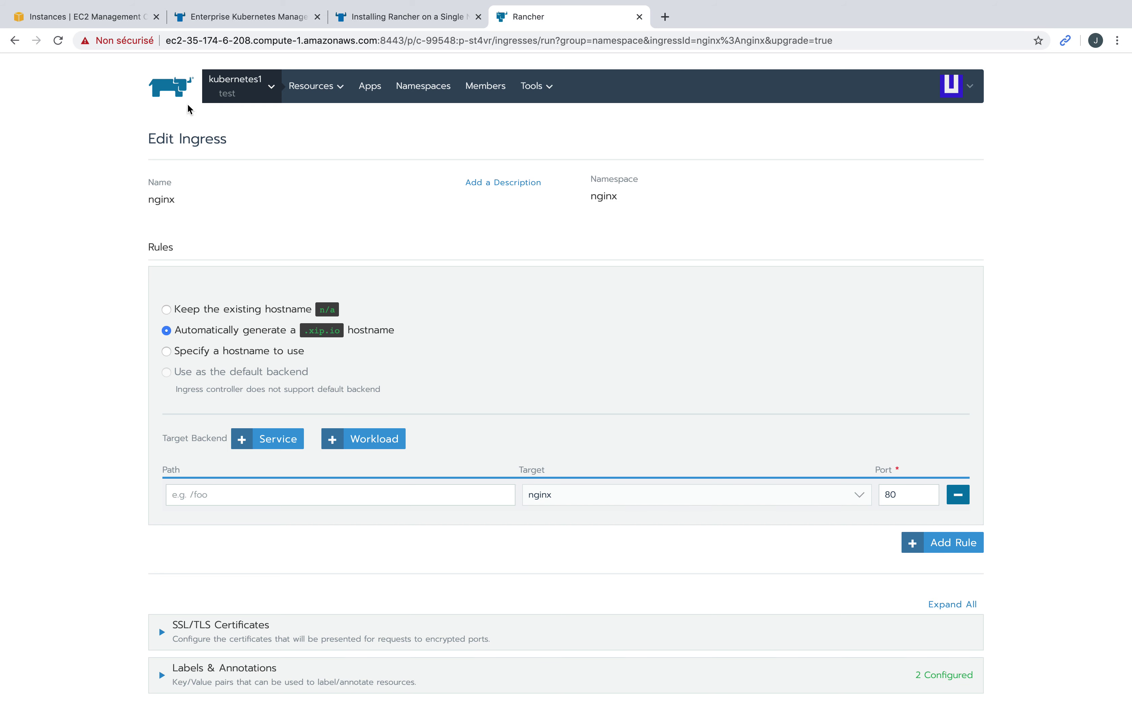
left_click(14, 42)
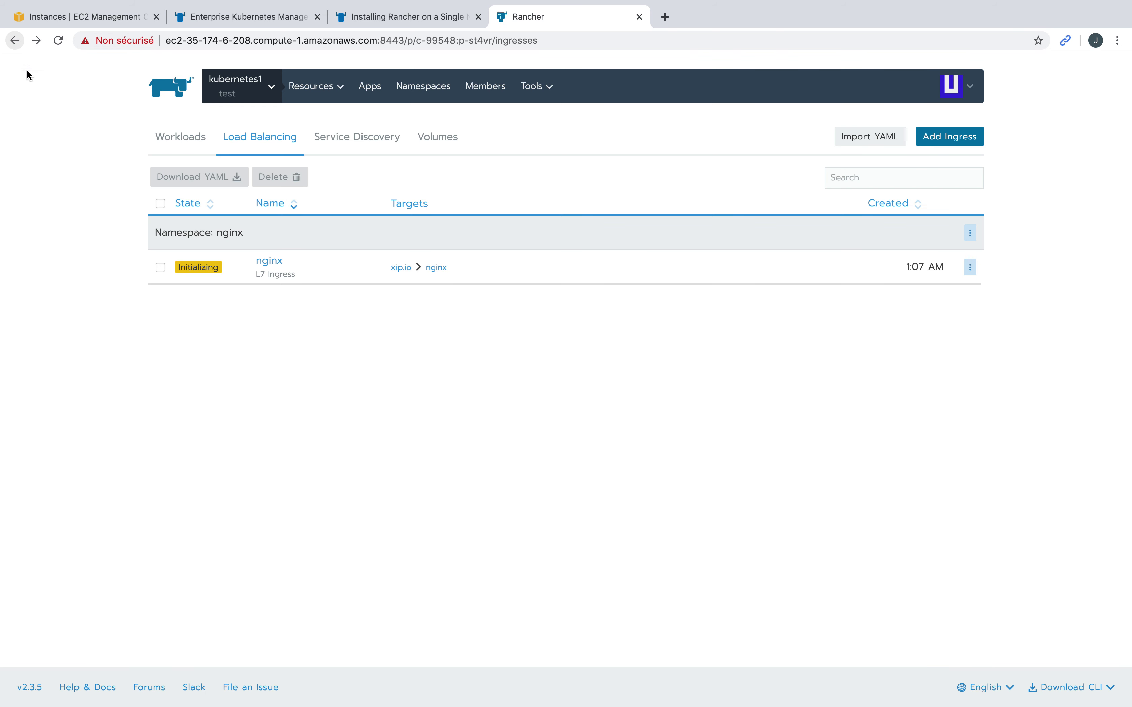
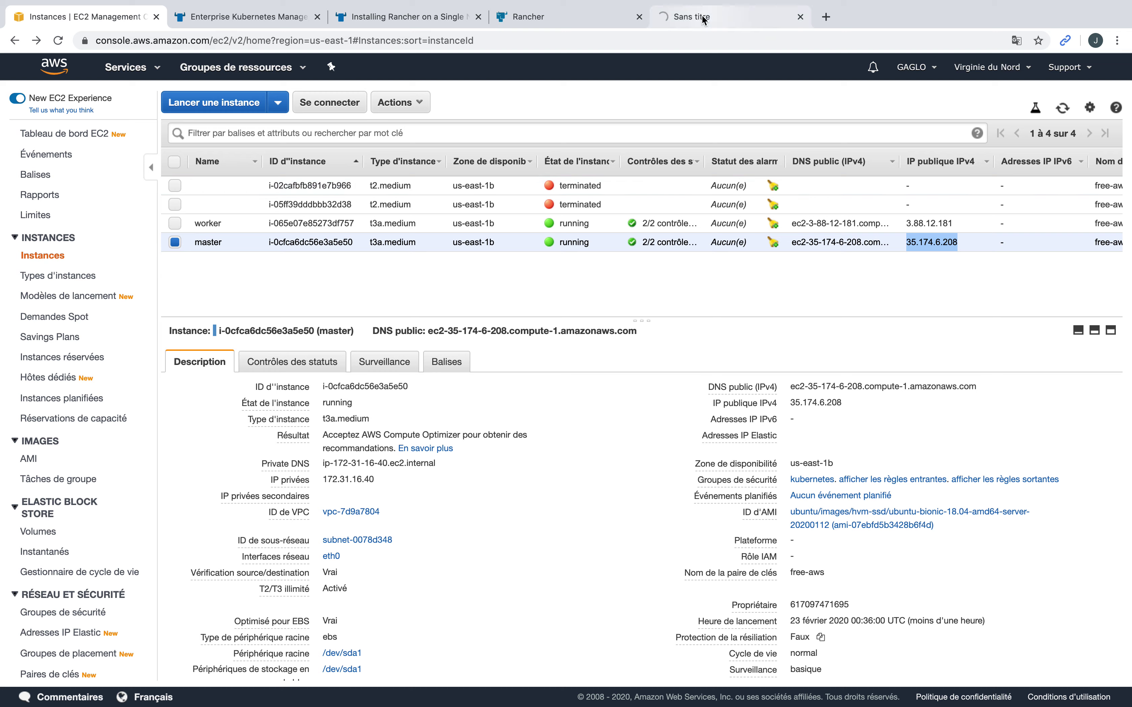
- Open the nginx ingress for editing from Rancher's ingresses list
left_click(416, 19)
left_click(538, 19)
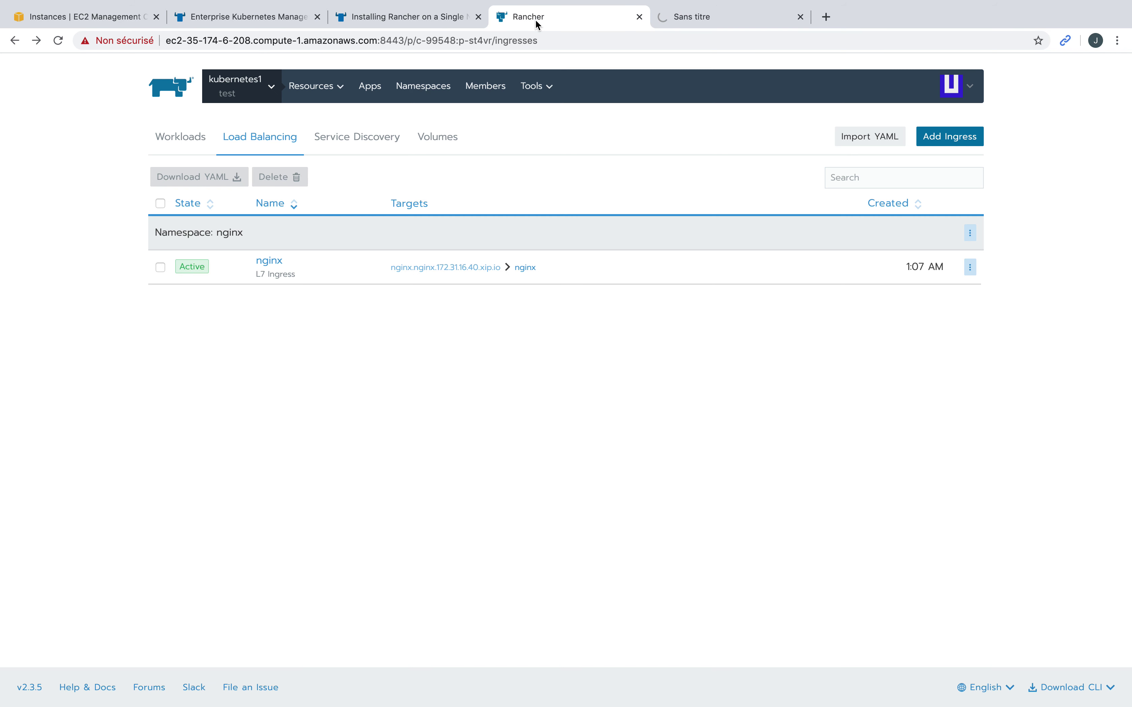
left_click(971, 267)
left_click(910, 292)
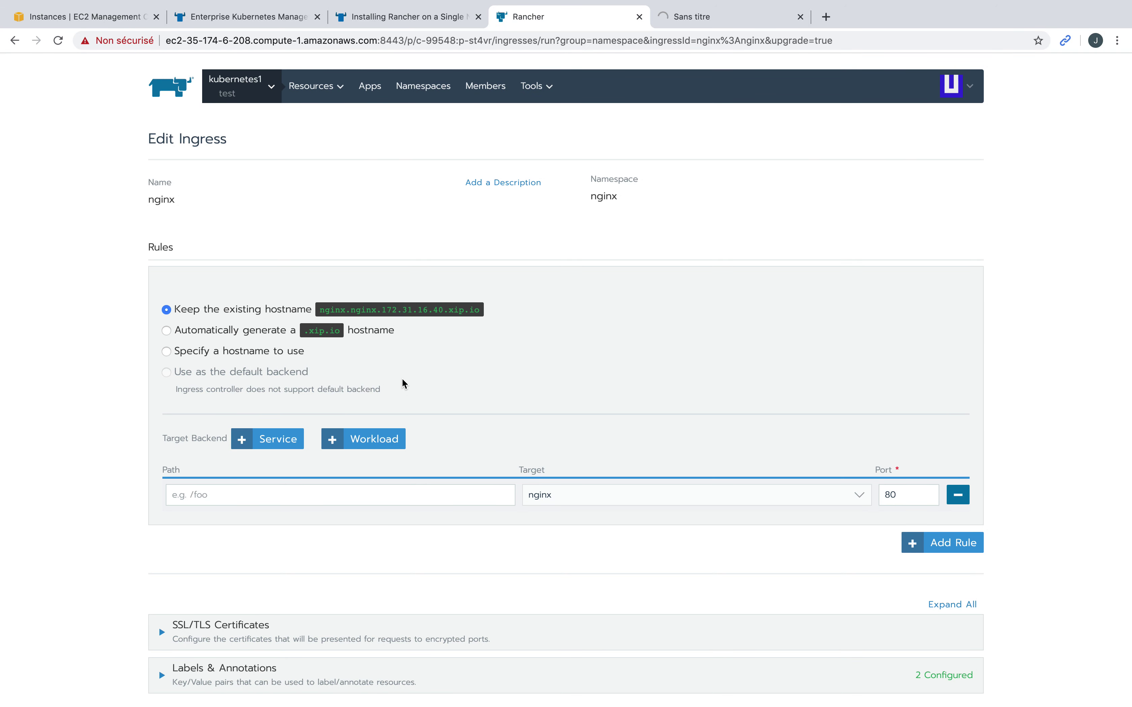
- Specify the hostname nginx.35.174.6.208.xip.io in place of the private IP and save the ingress
left_click(167, 331)
left_click(167, 351)
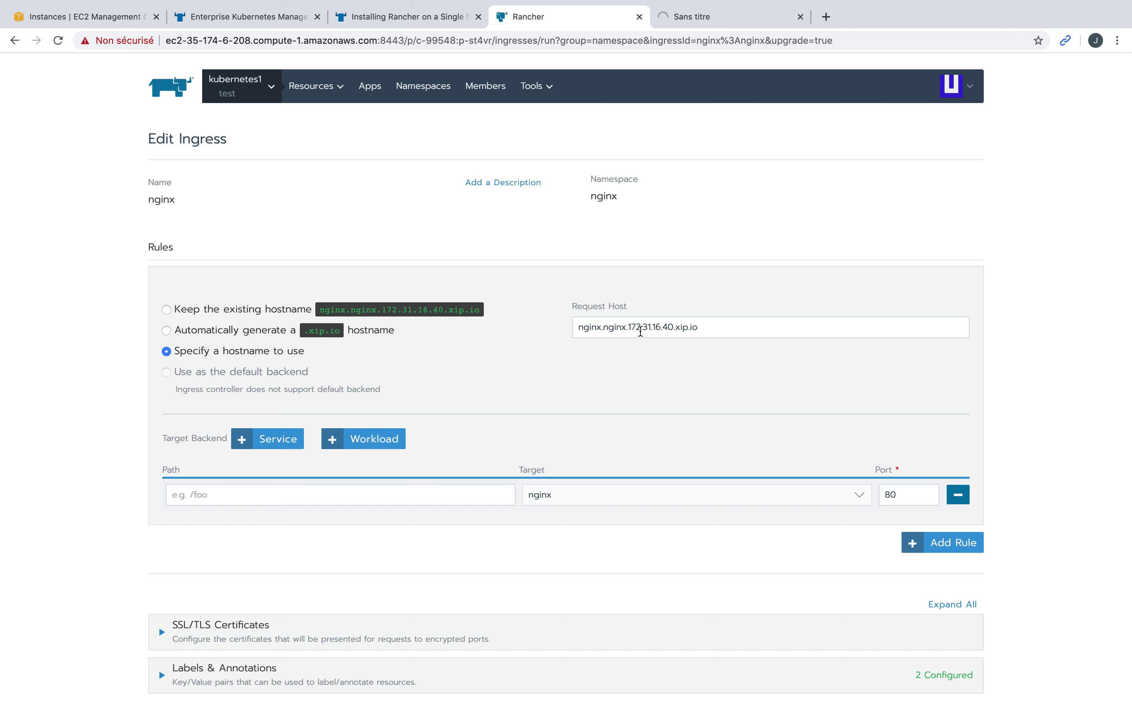
left_click_drag(629, 328, 671, 327)
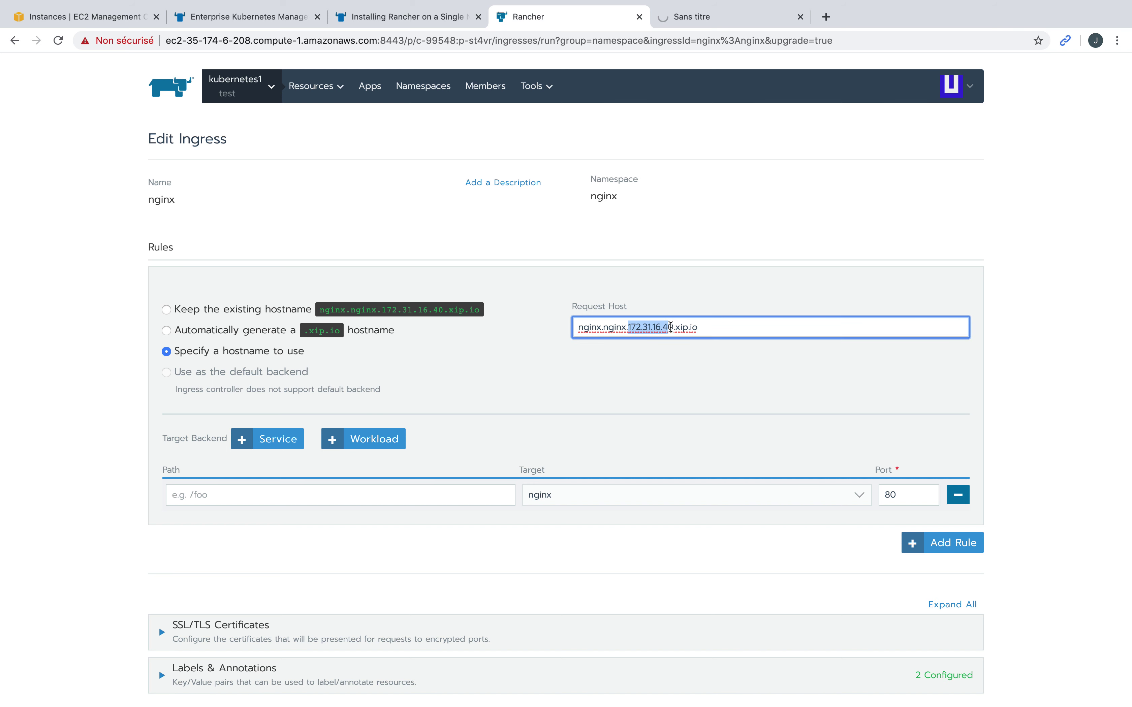
type("35.174.6.208")
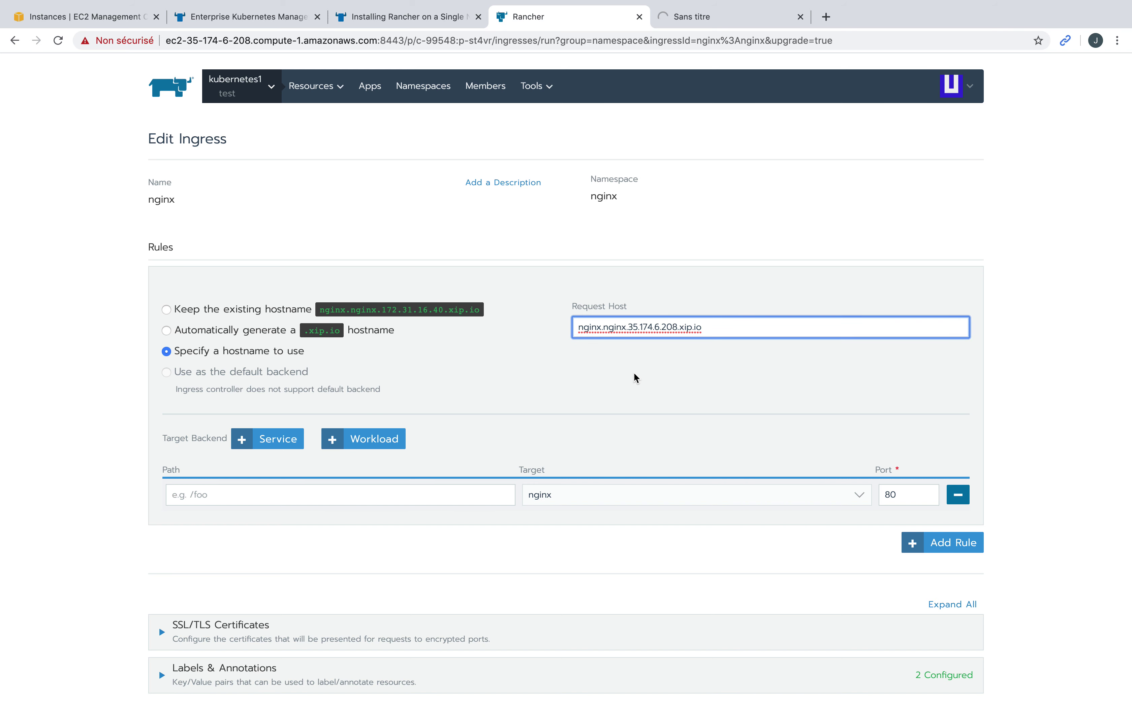
double_click(620, 327)
key("BackSpace")
key("BackSpace")
scroll(584, 460, "down", 3)
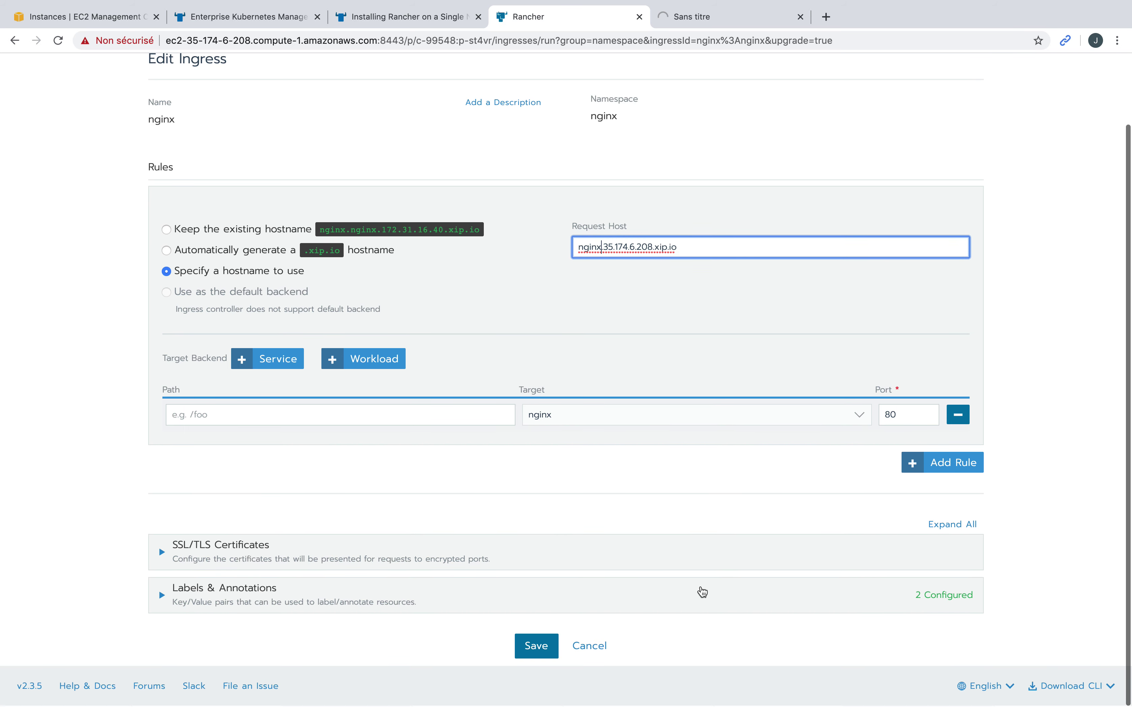
left_click(550, 648)
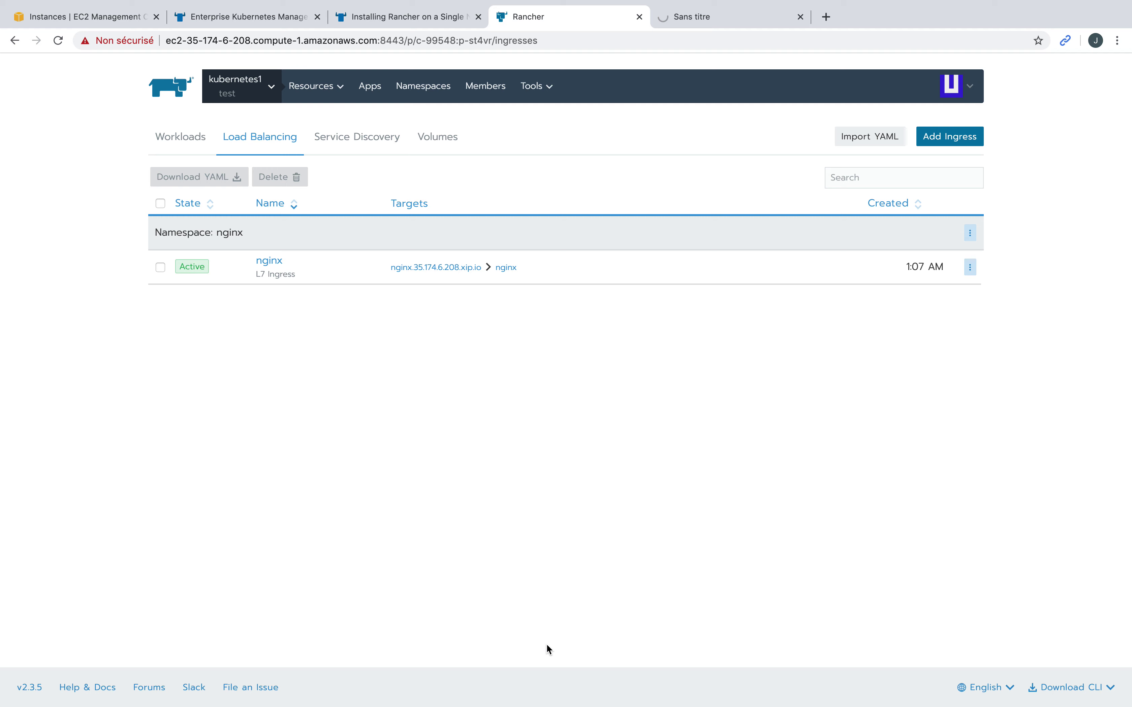
- Test the new ingress host link in a new tab, then return to the ingresses list
left_click(456, 269)
left_click(854, 19)
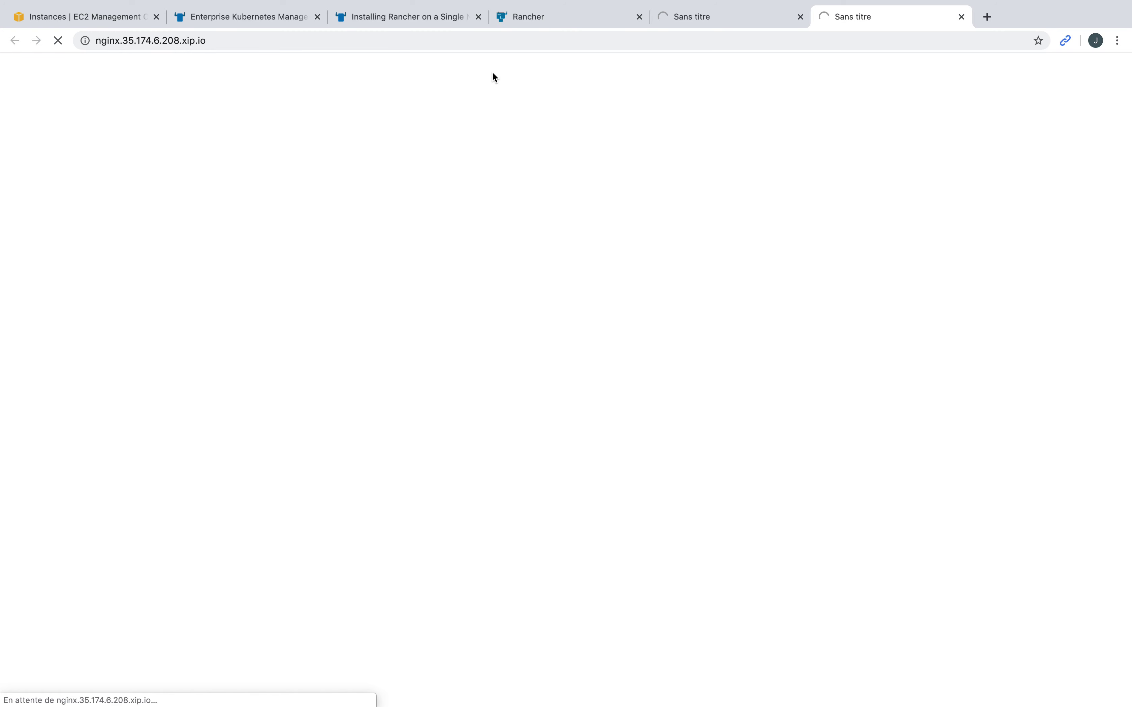
left_click(464, 19)
left_click(535, 21)
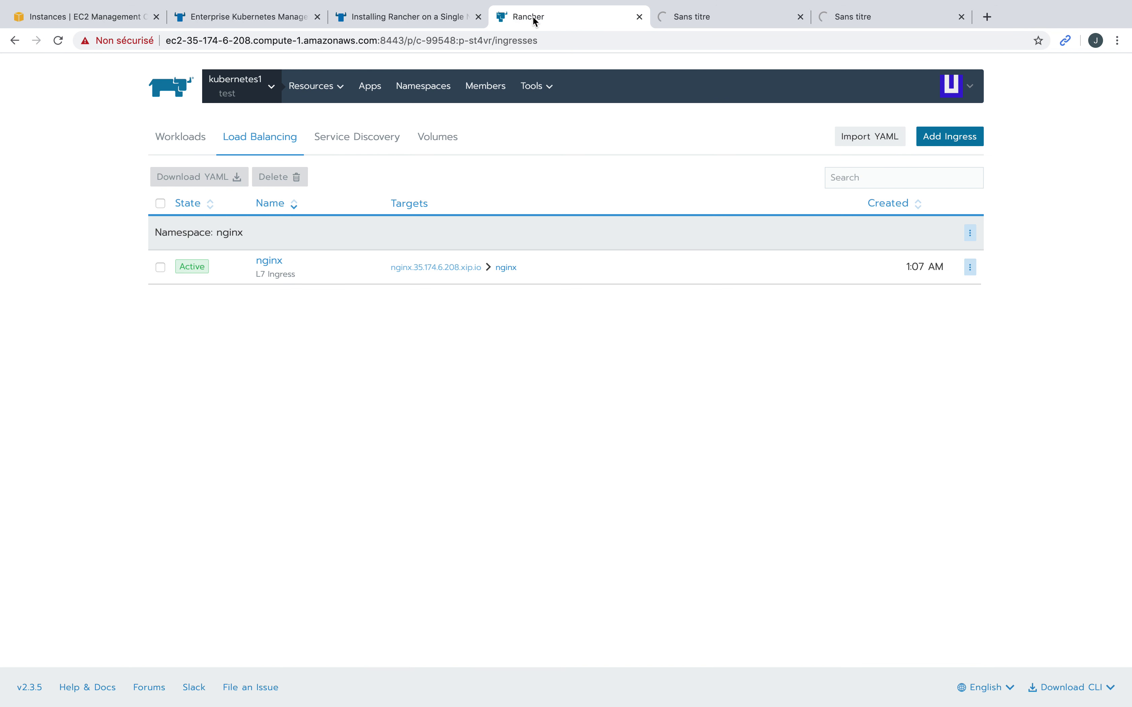
- Edit the nginx ingress again and add an SSL/TLS certificate entry
left_click(970, 267)
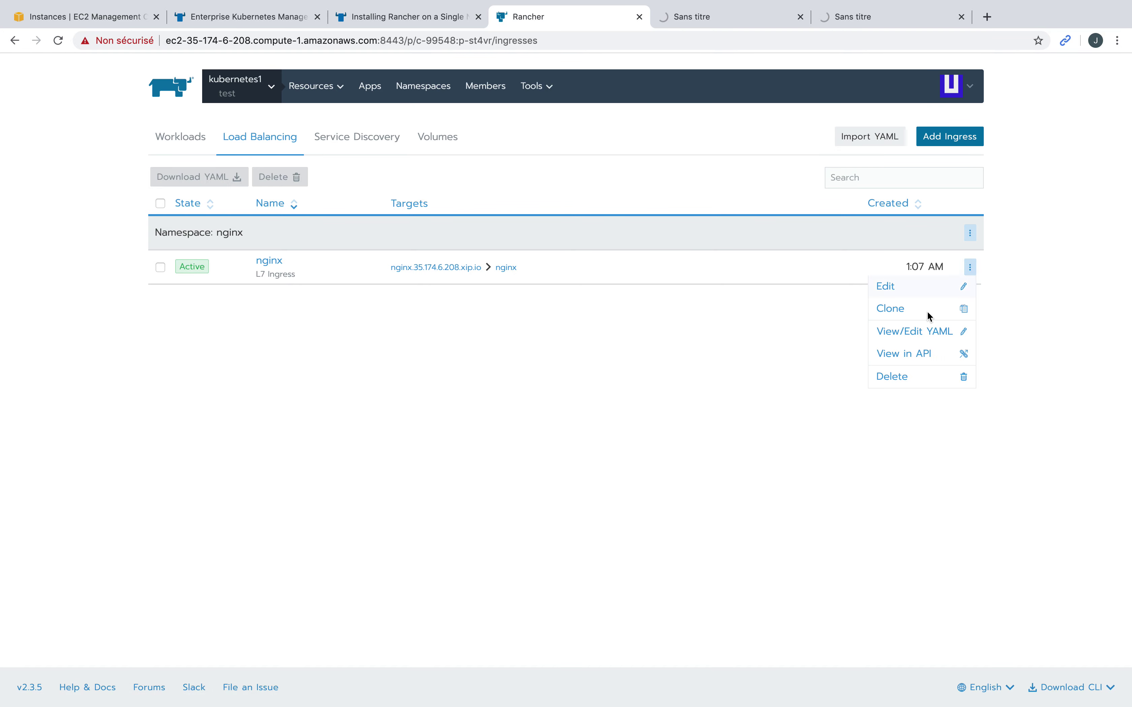
left_click(914, 286)
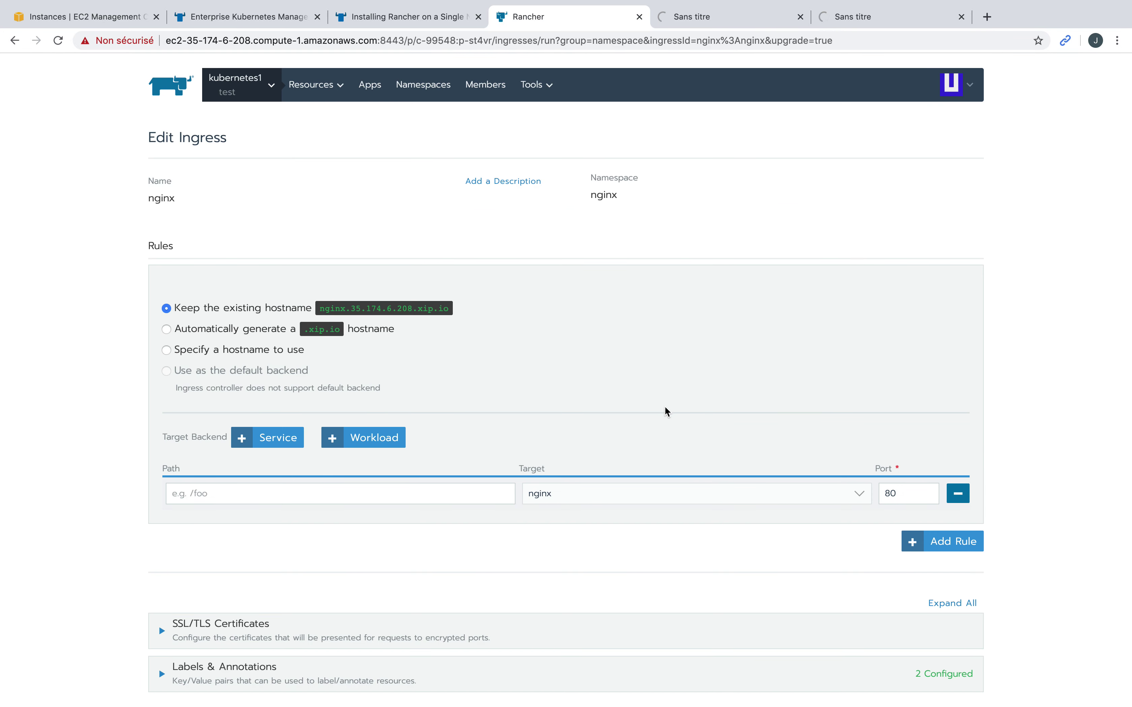
scroll(666, 412, "down", 3)
left_click(366, 556)
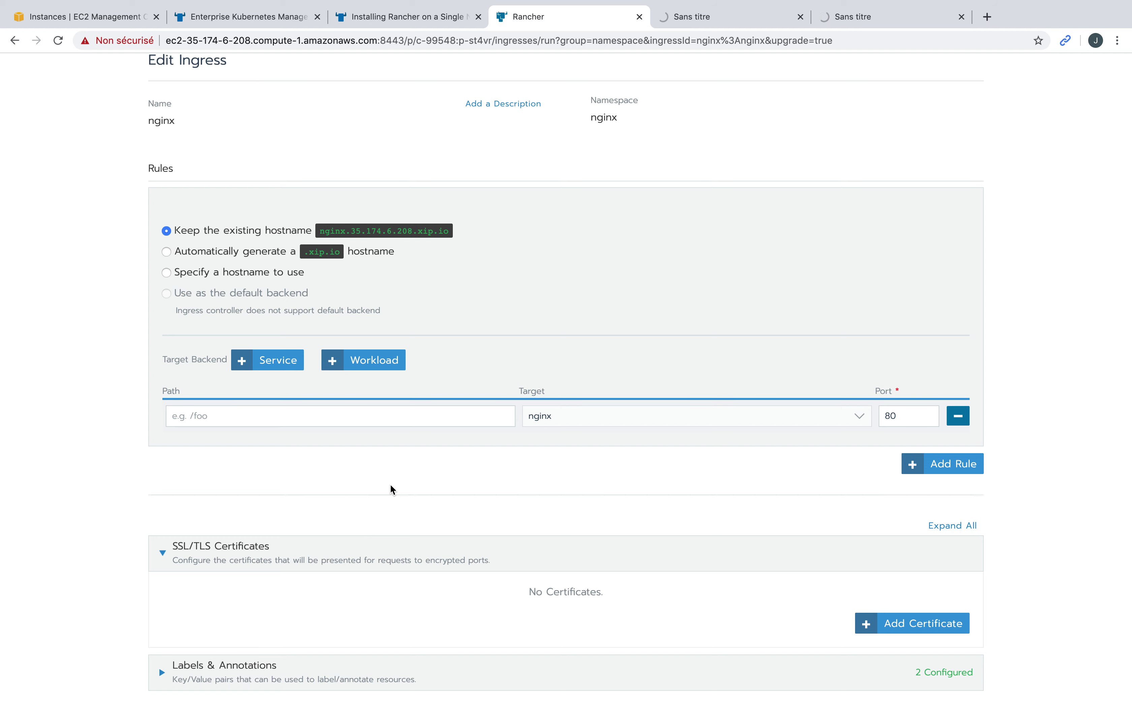
scroll(391, 486, "down", 2)
left_click(914, 547)
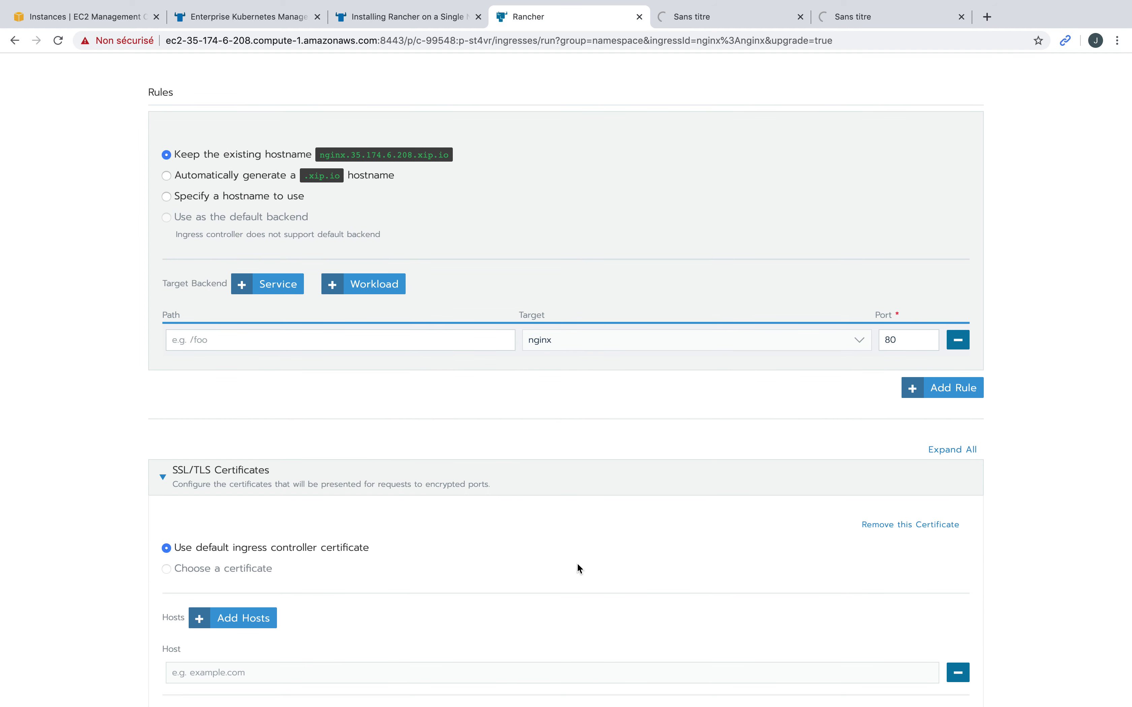
scroll(396, 579, "down", 2)
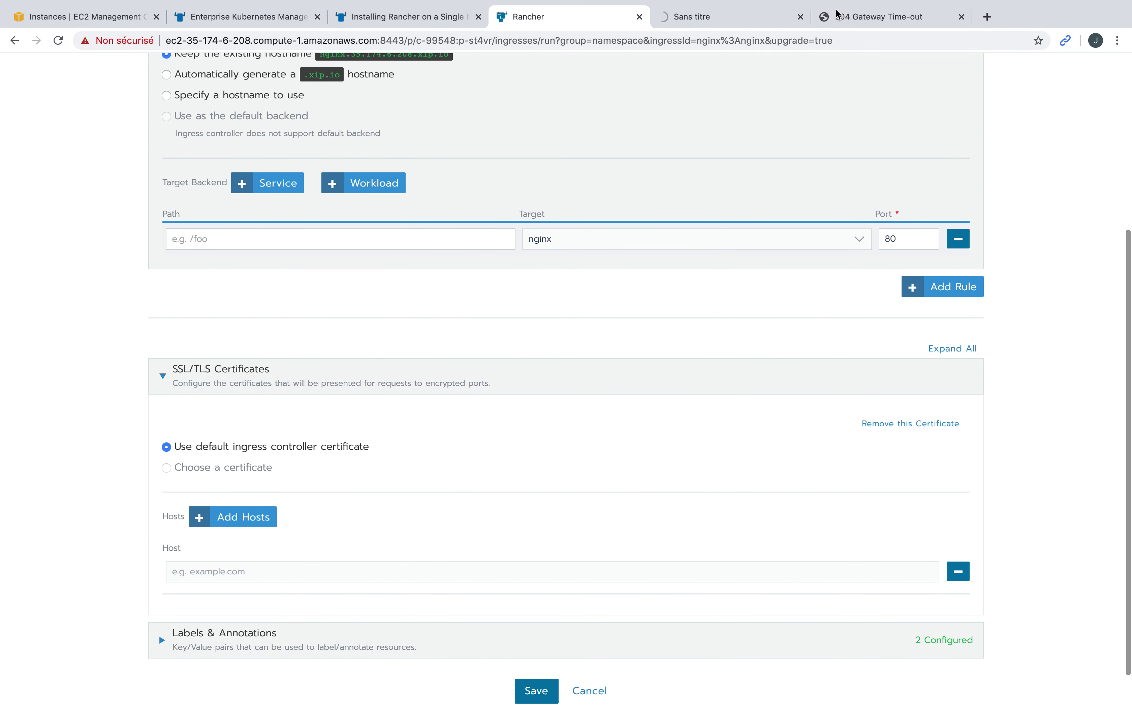
- Inspect the 504 Gateway Time-out page and its address, then return to the ingress edit form
left_click(759, 21)
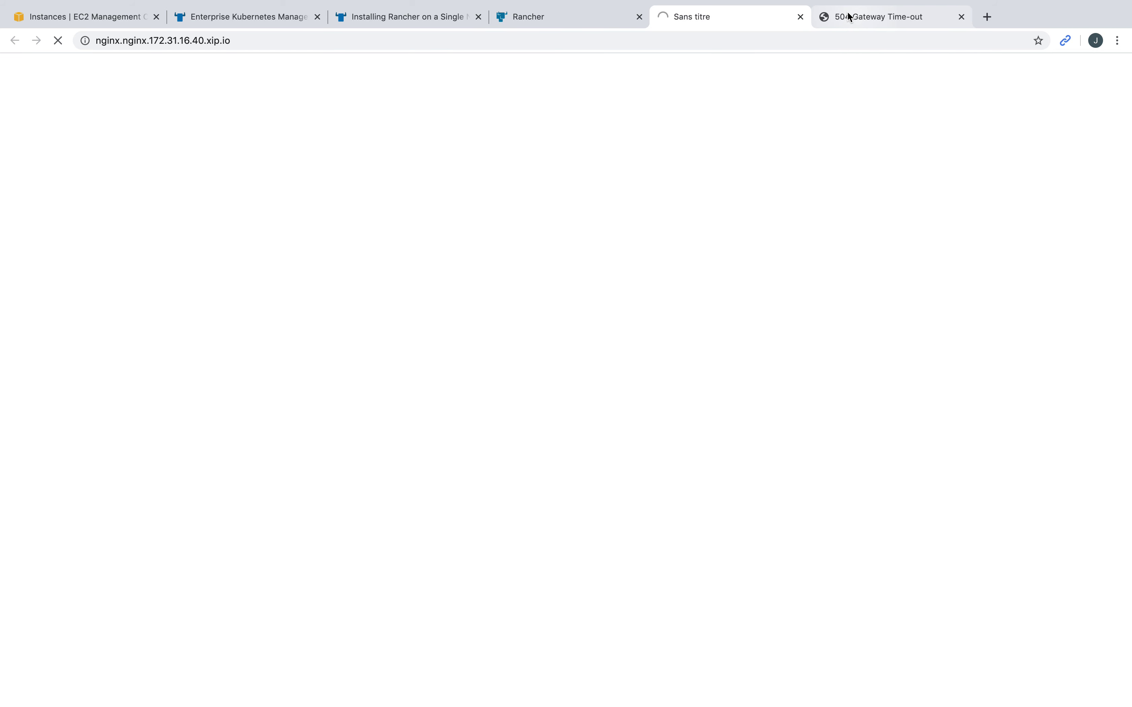
left_click(849, 18)
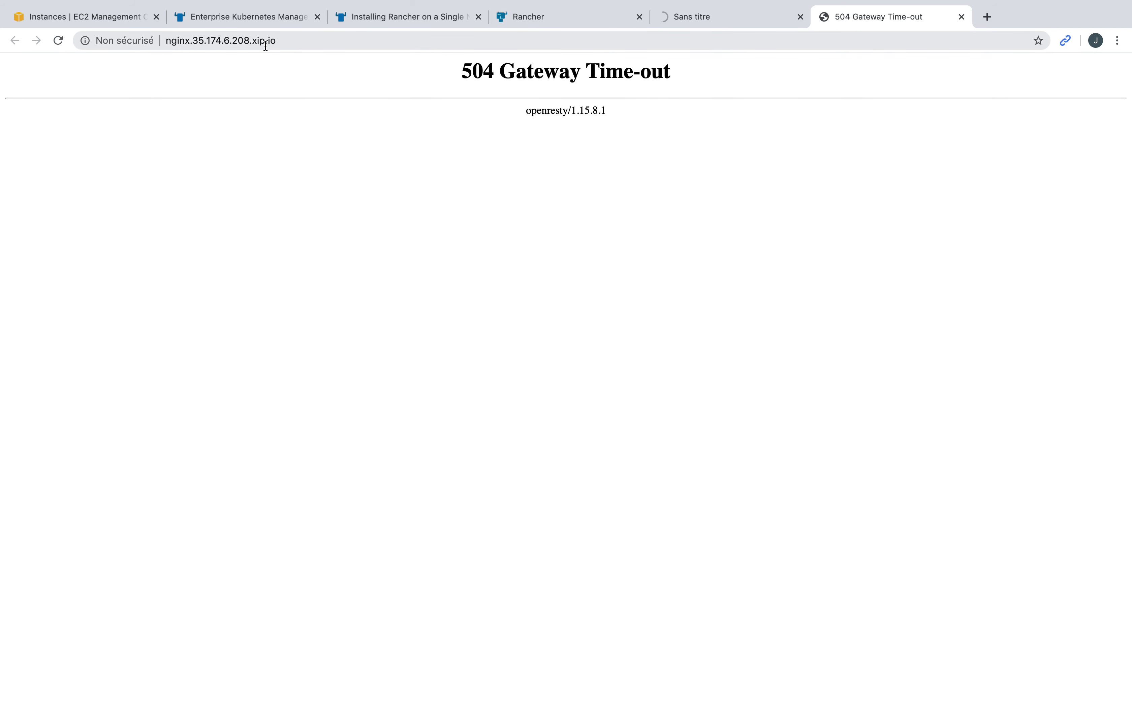
left_click(235, 42)
left_click(237, 41)
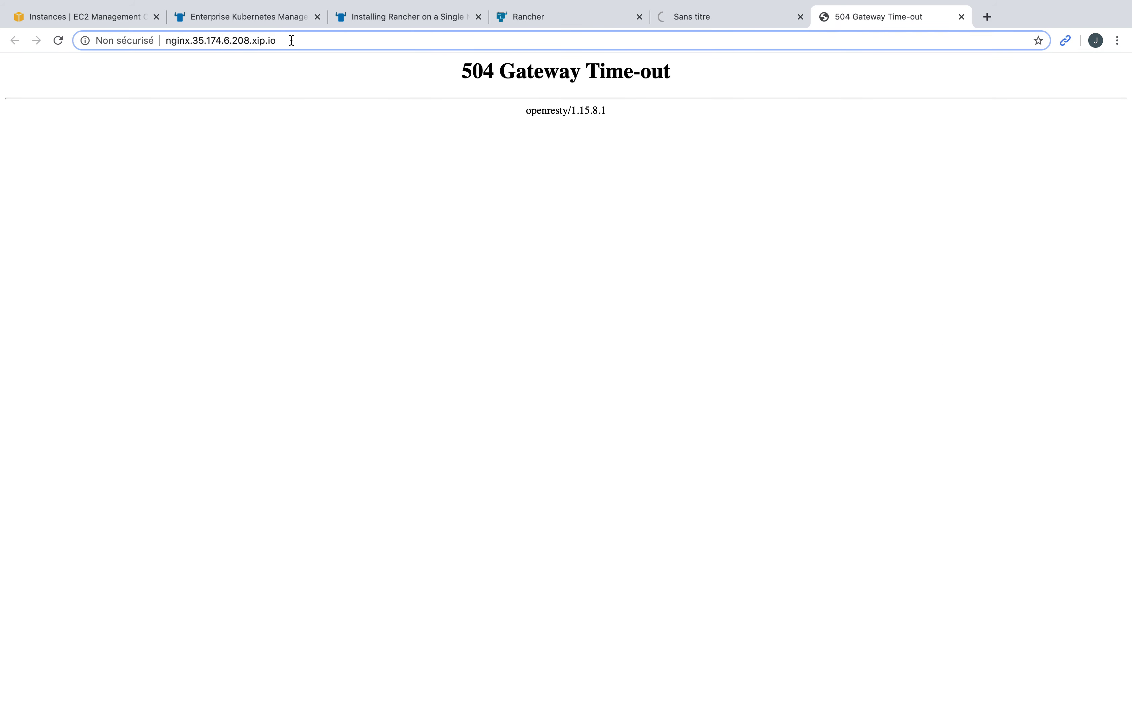
left_click_drag(277, 41, 190, 40)
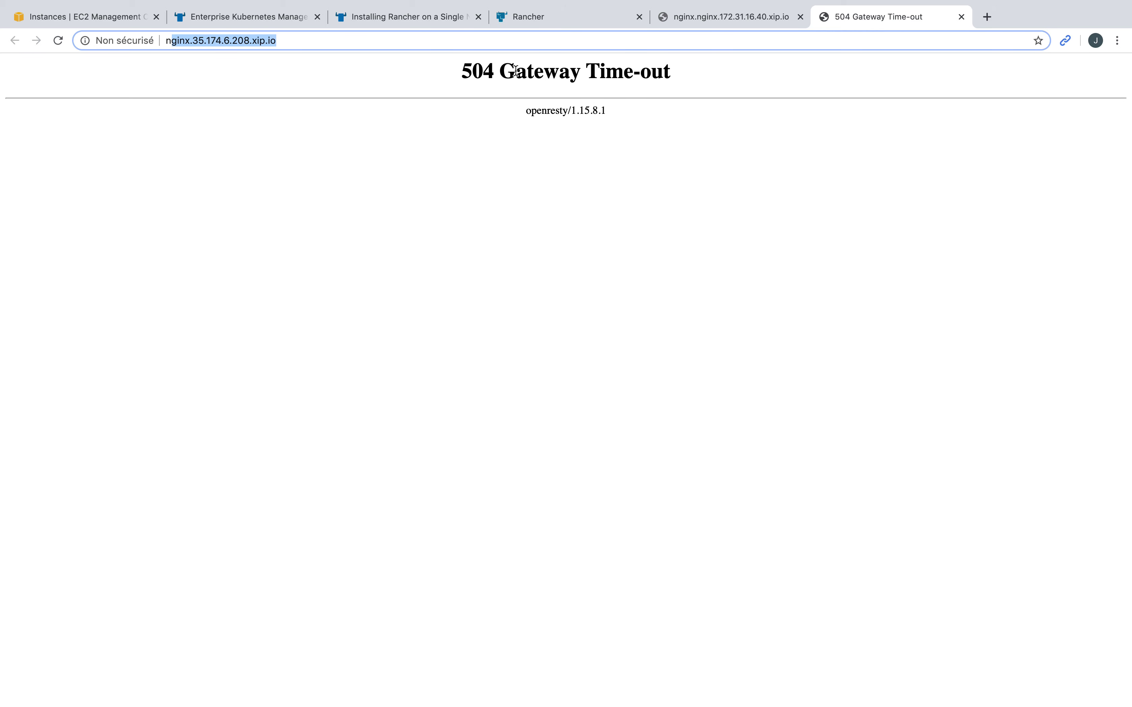
left_click(709, 19)
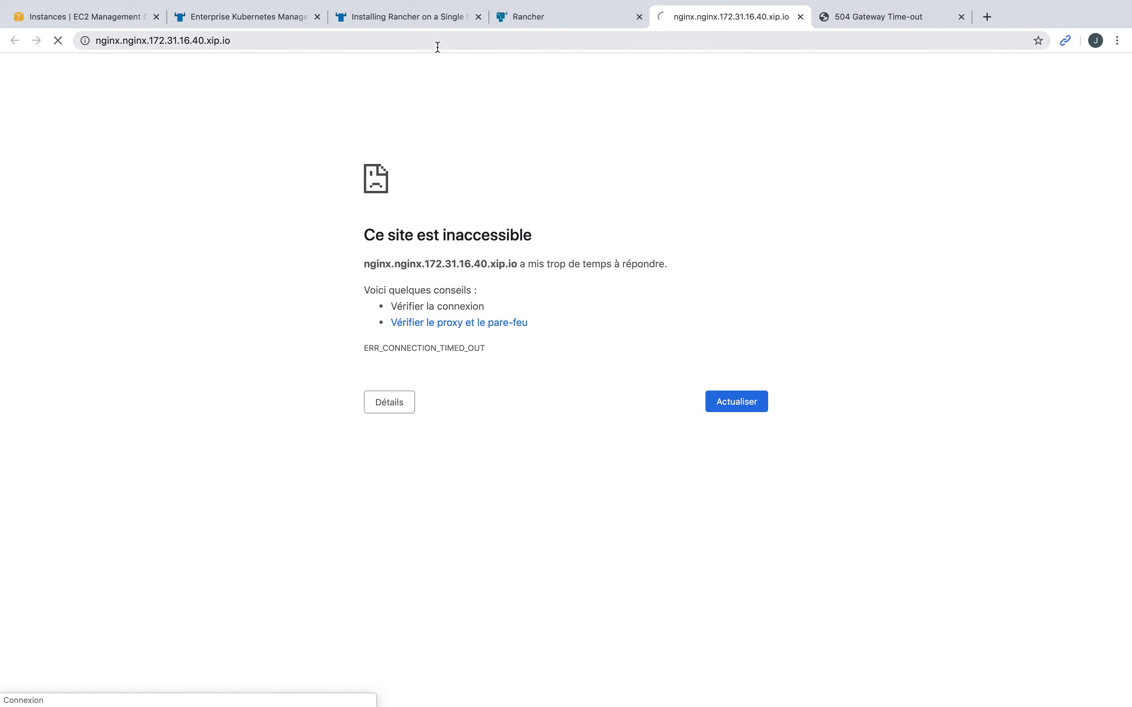
left_click(426, 21)
left_click(529, 19)
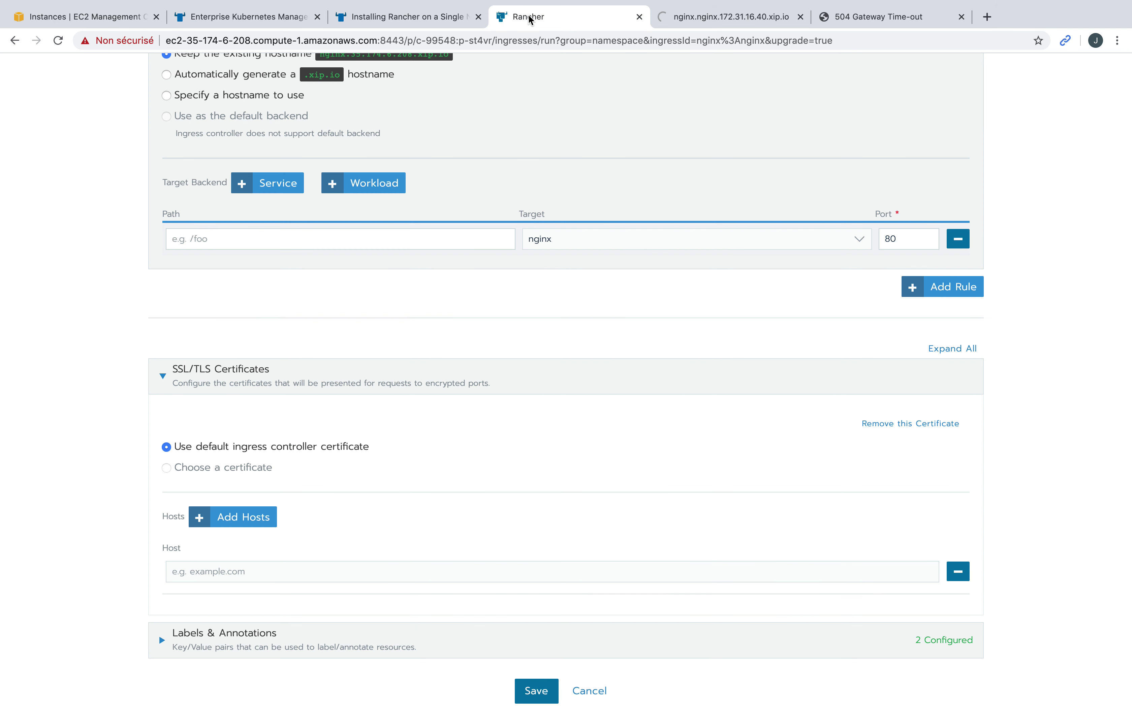
- Enter nginx.35.174.6.208.xip.io as the certificate host and save the ingress
left_click(241, 571)
type("nginx.35.174.6.208.xip.io")
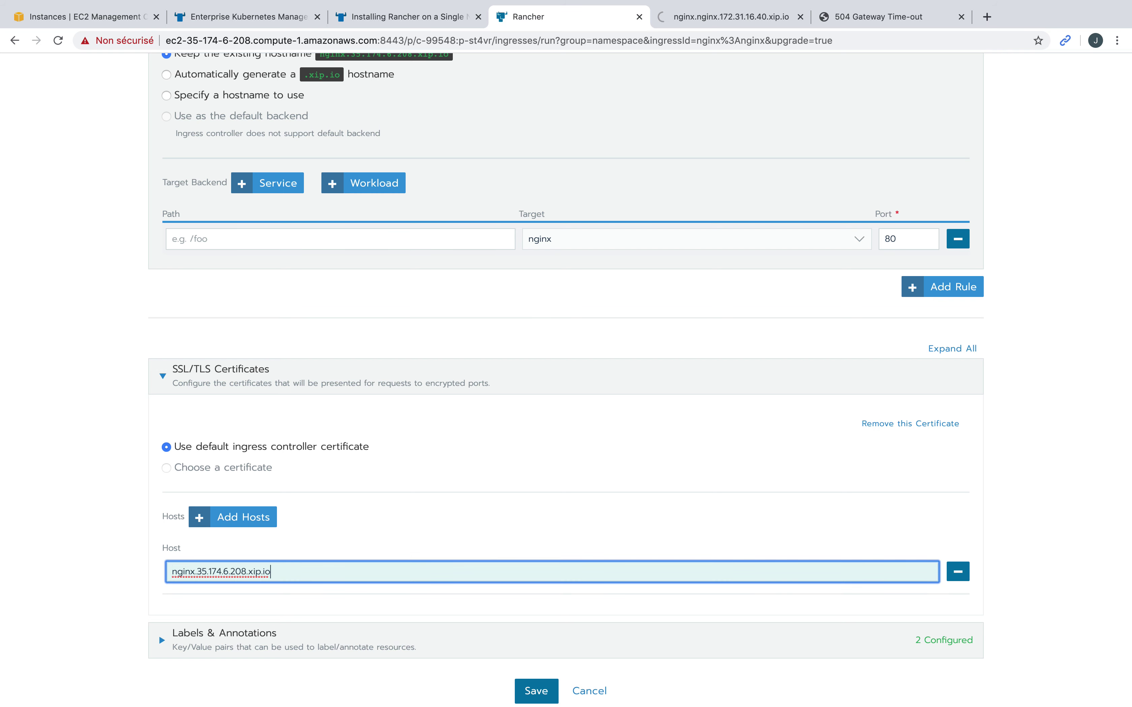
scroll(514, 585, "down", 2)
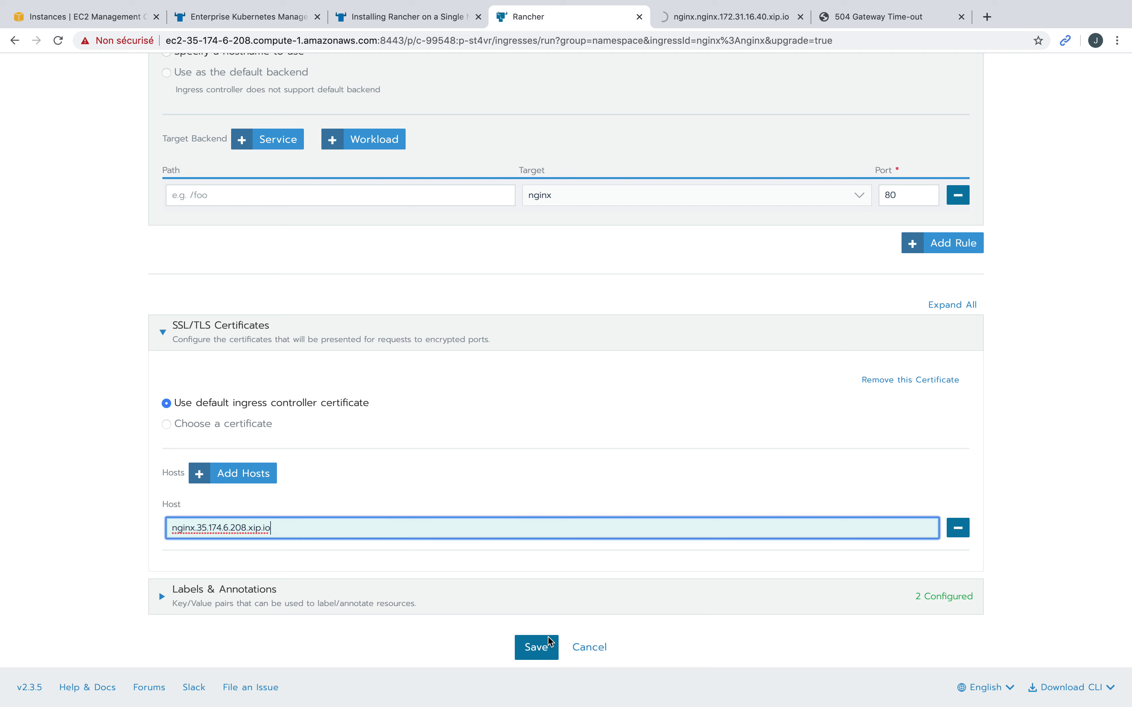
left_click(533, 648)
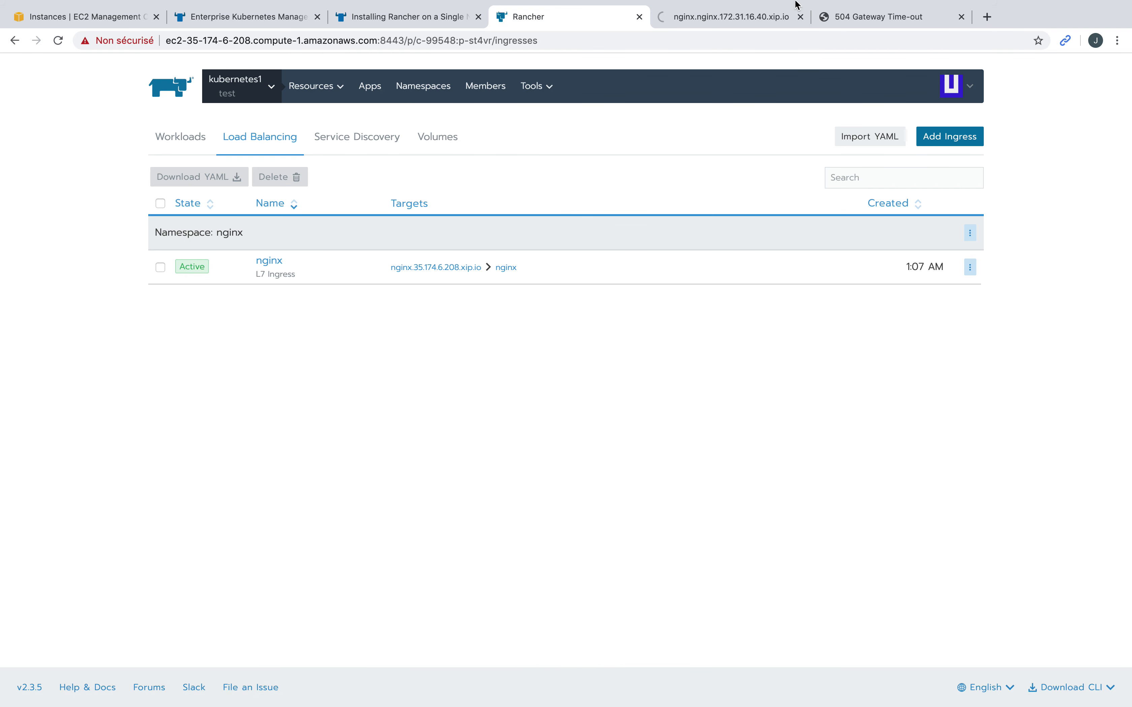
left_click(858, 22)
left_click(557, 42)
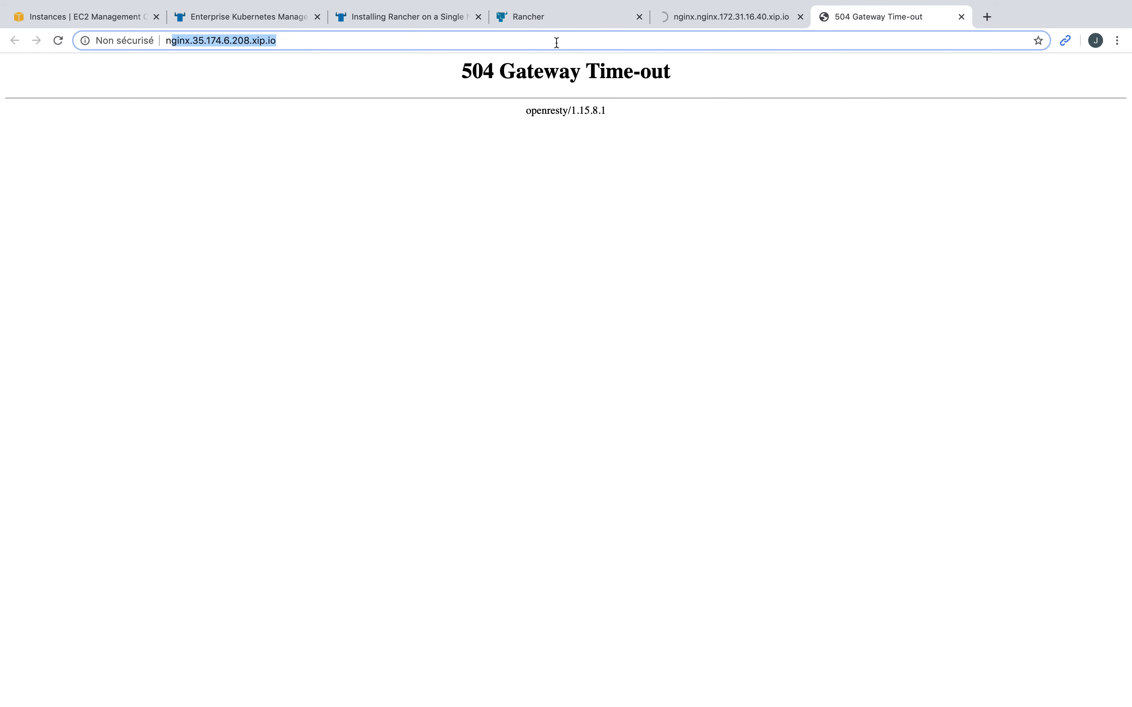
left_click(275, 42)
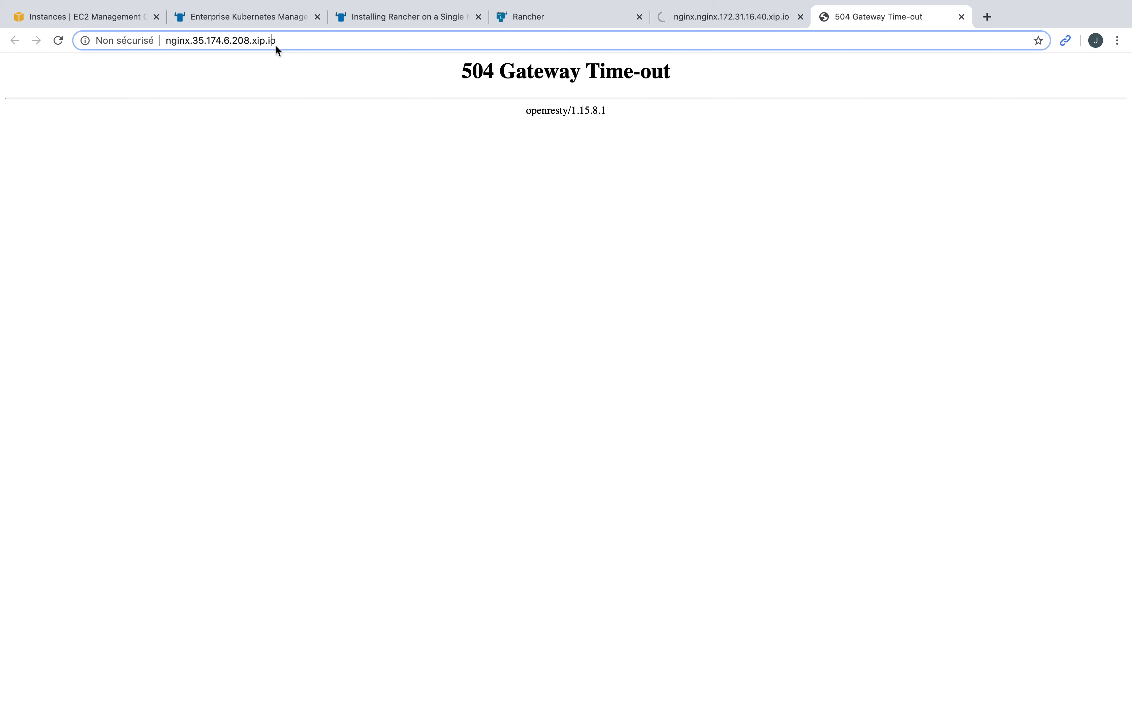
key("super+Left")
type("https")
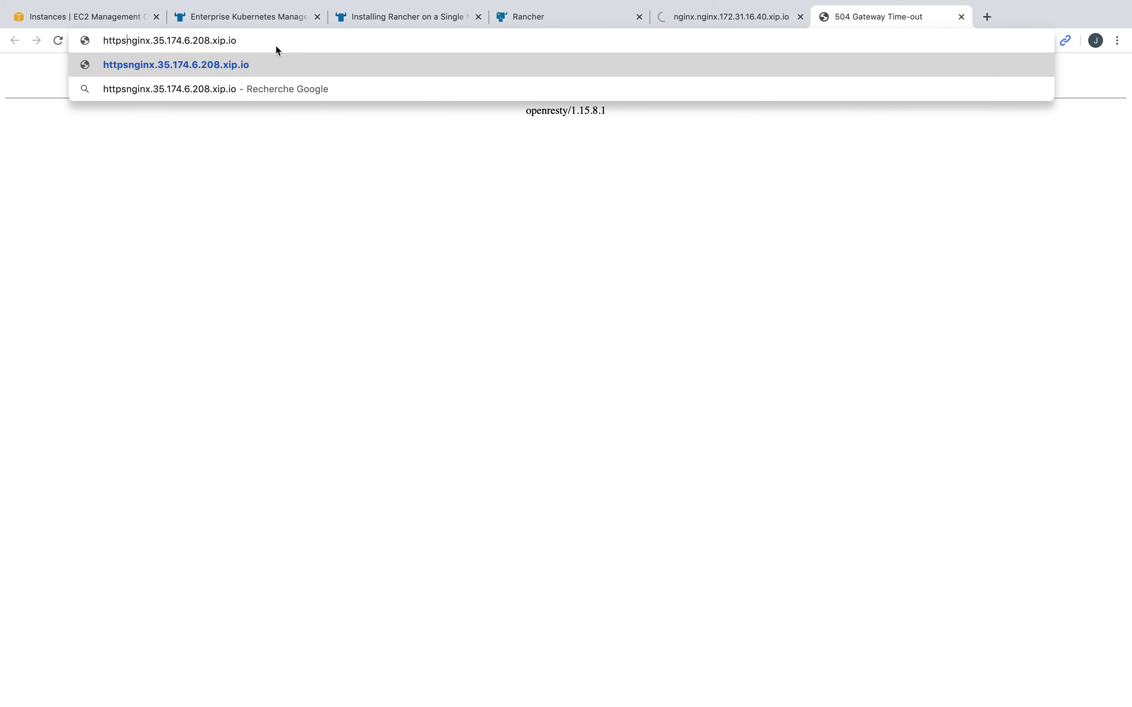
type("://")
key("Return")
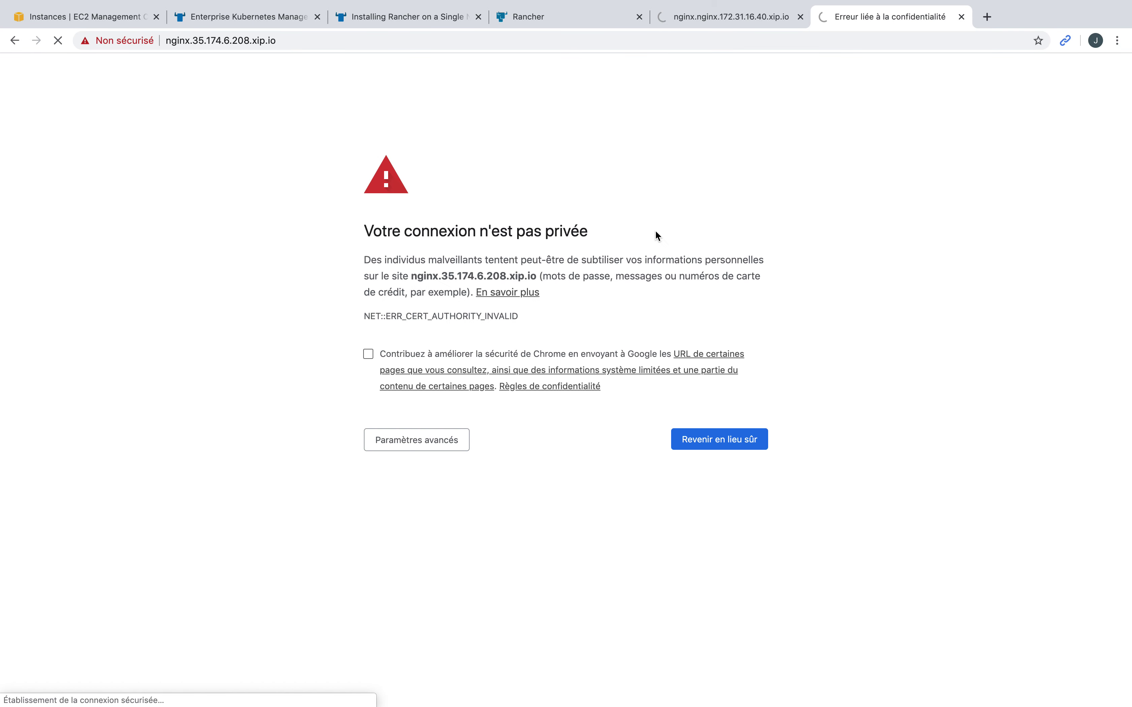
- Proceed past the untrusted-certificate warning to the site and open a new tab
left_click(423, 442)
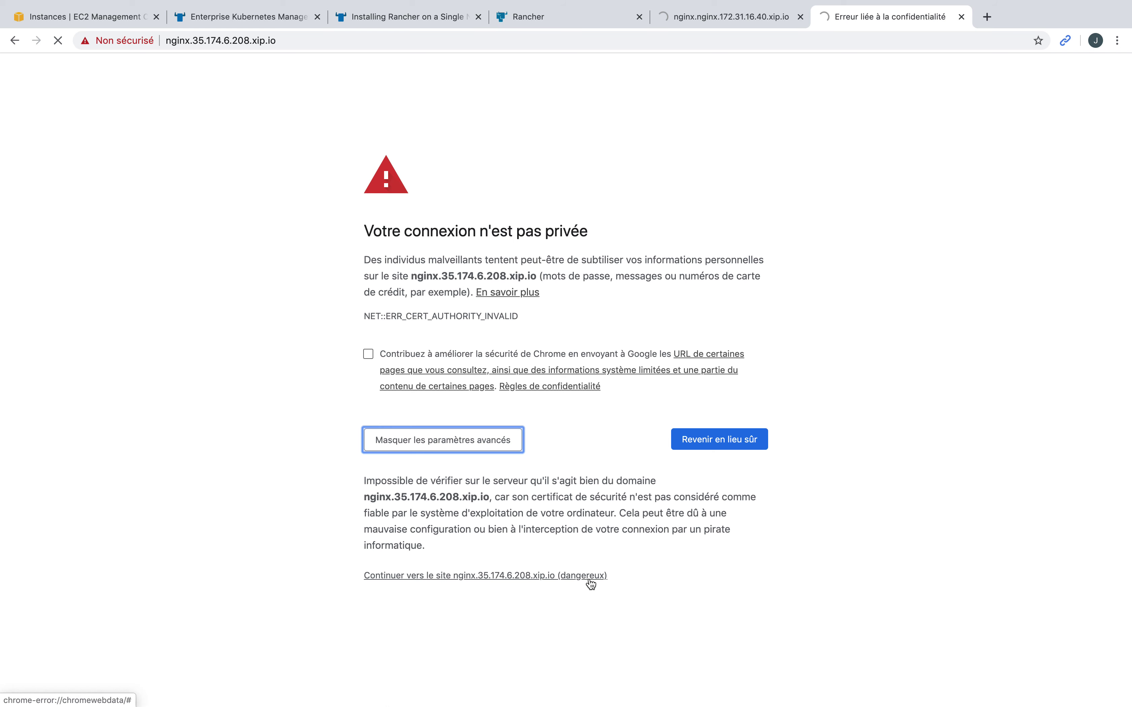
left_click(564, 577)
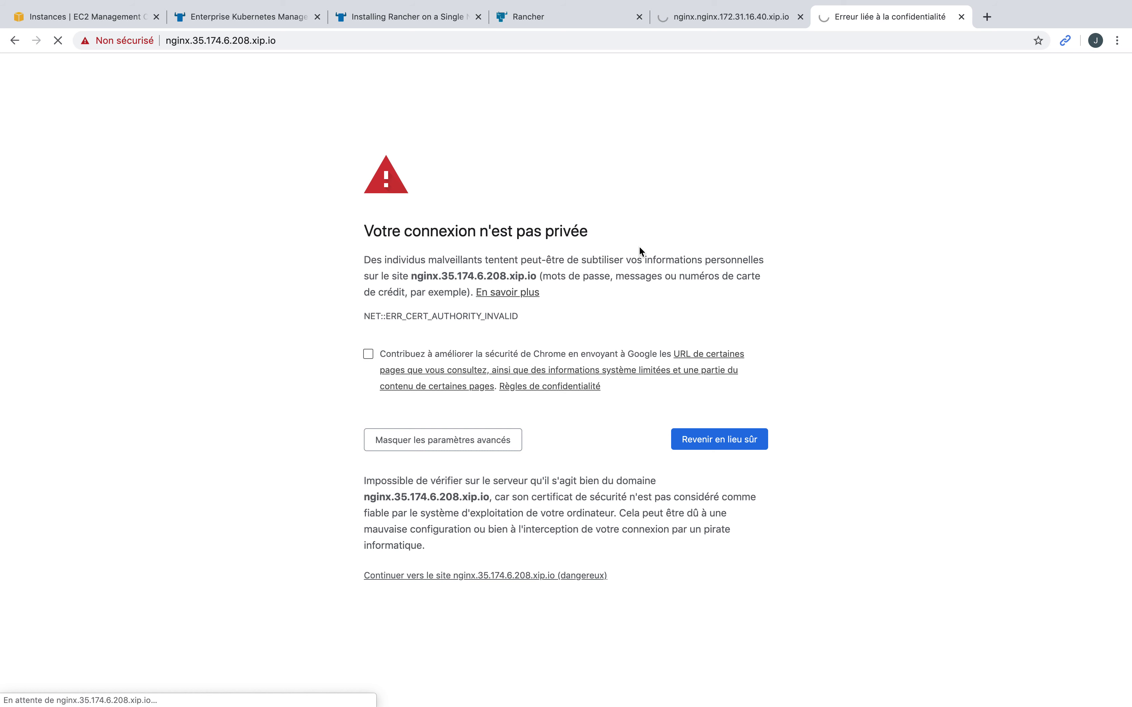
left_click(987, 17)
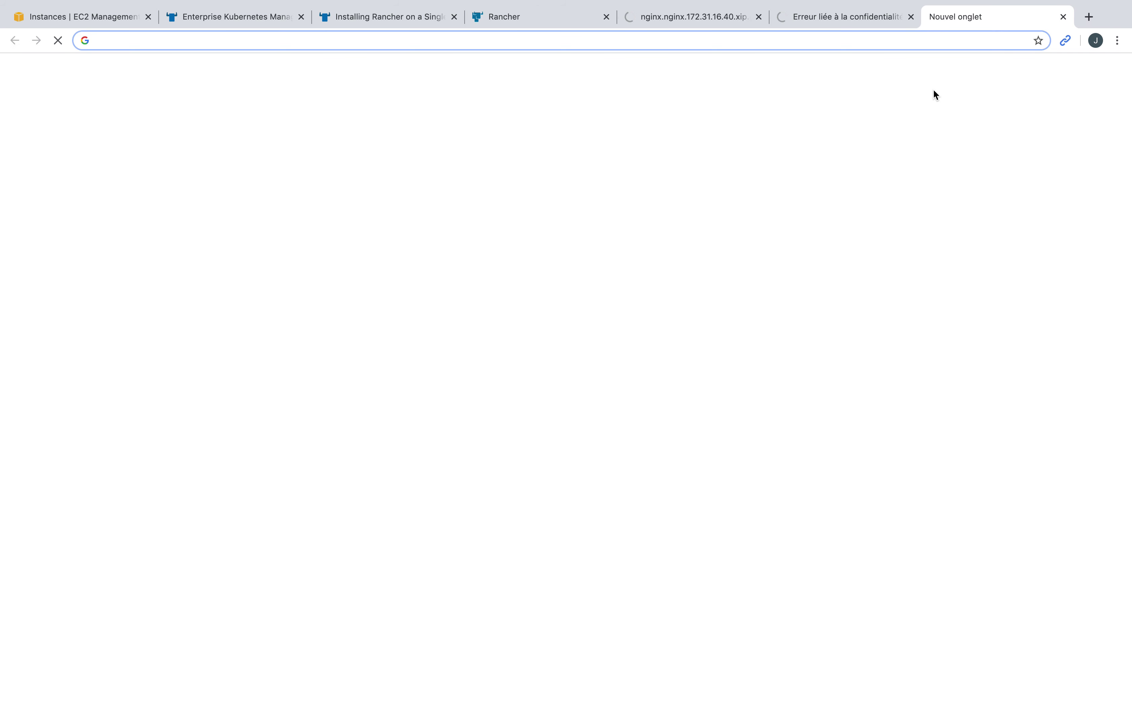
- Search Google for 'docker nginx' and open the official nginx Docker Hub page
type("docker n")
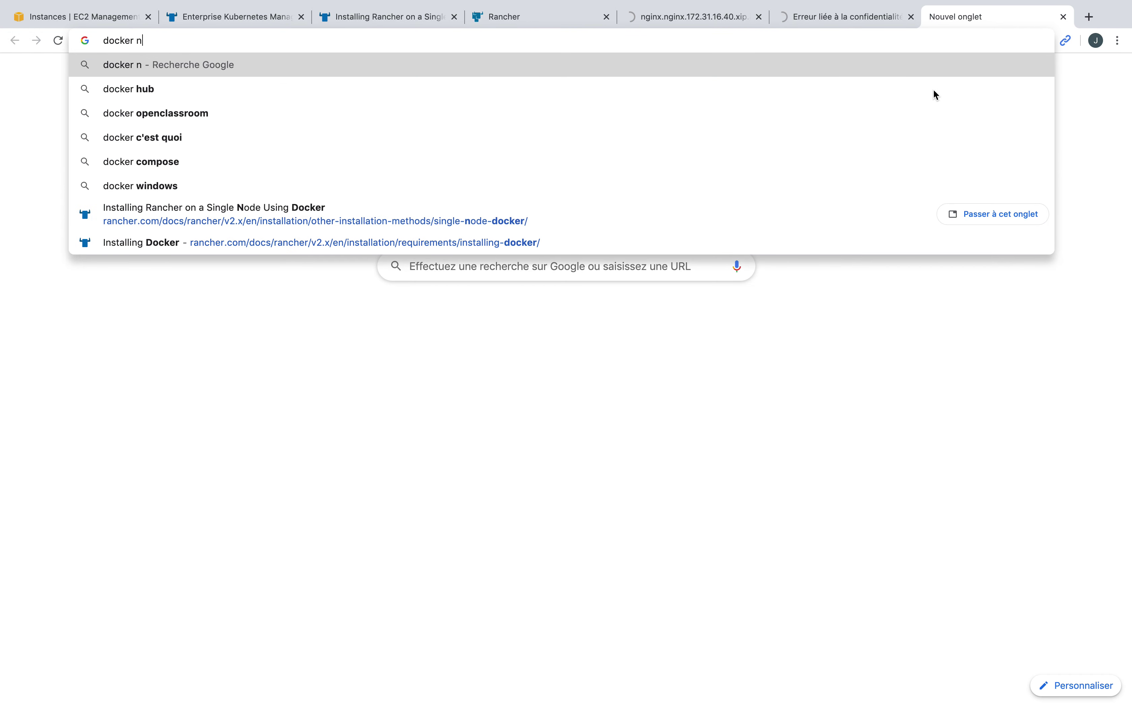
type("ginx")
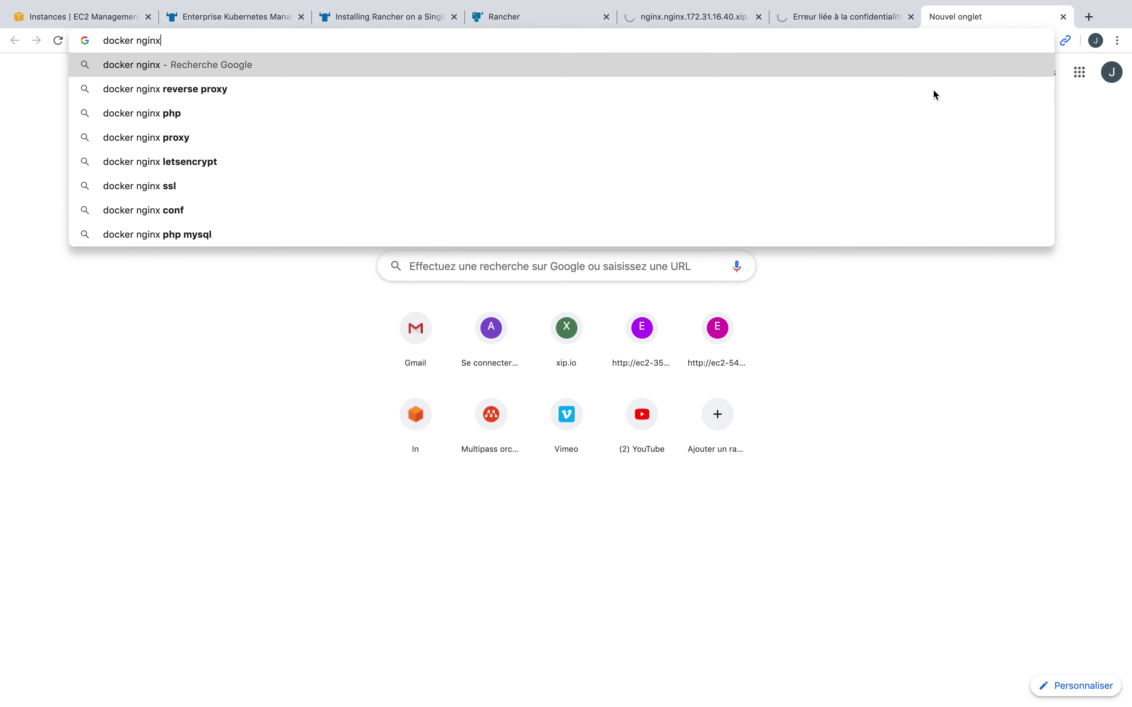
key("Return")
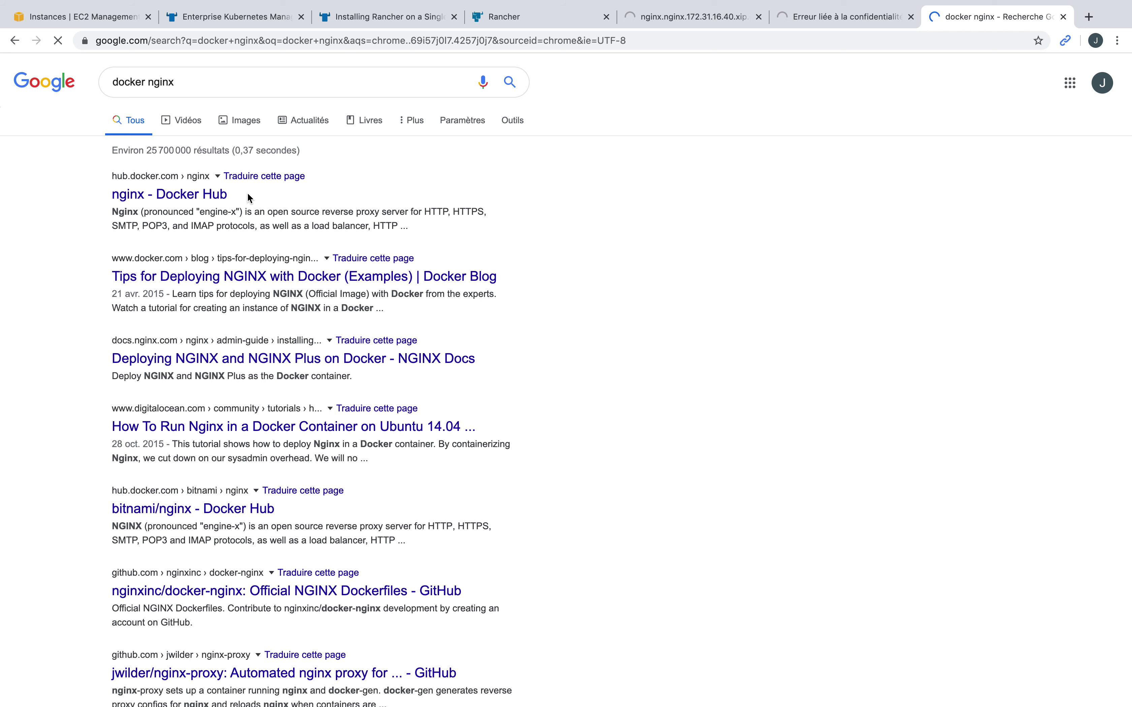
left_click(205, 198)
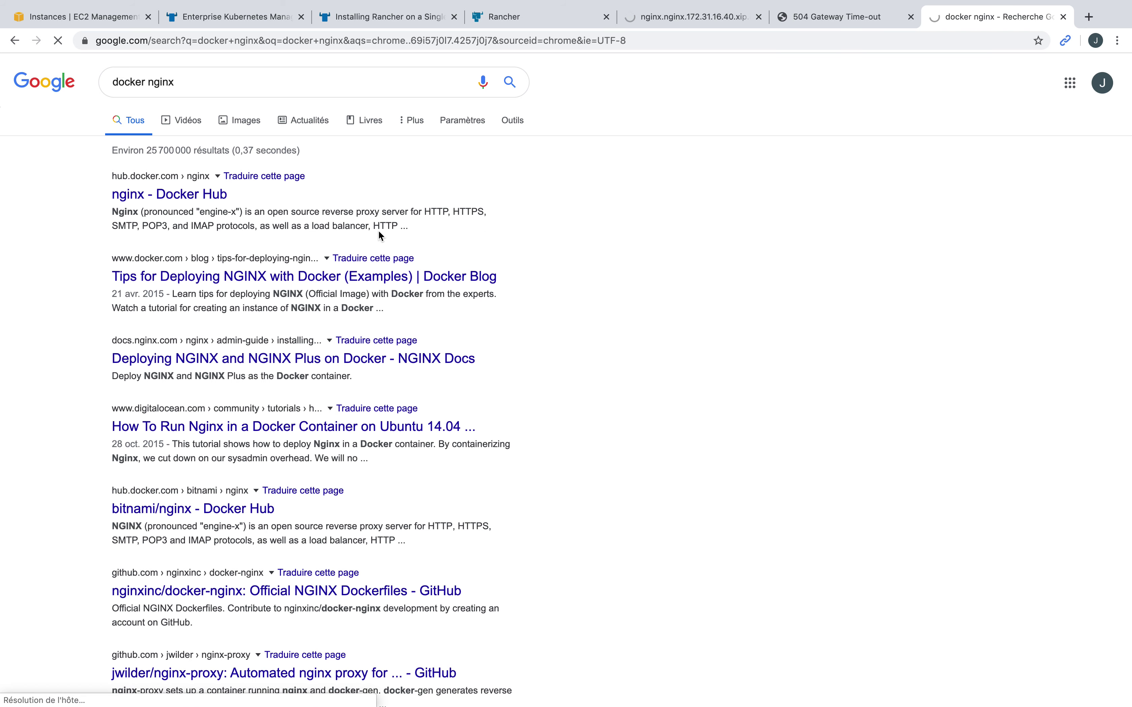
left_click(820, 17)
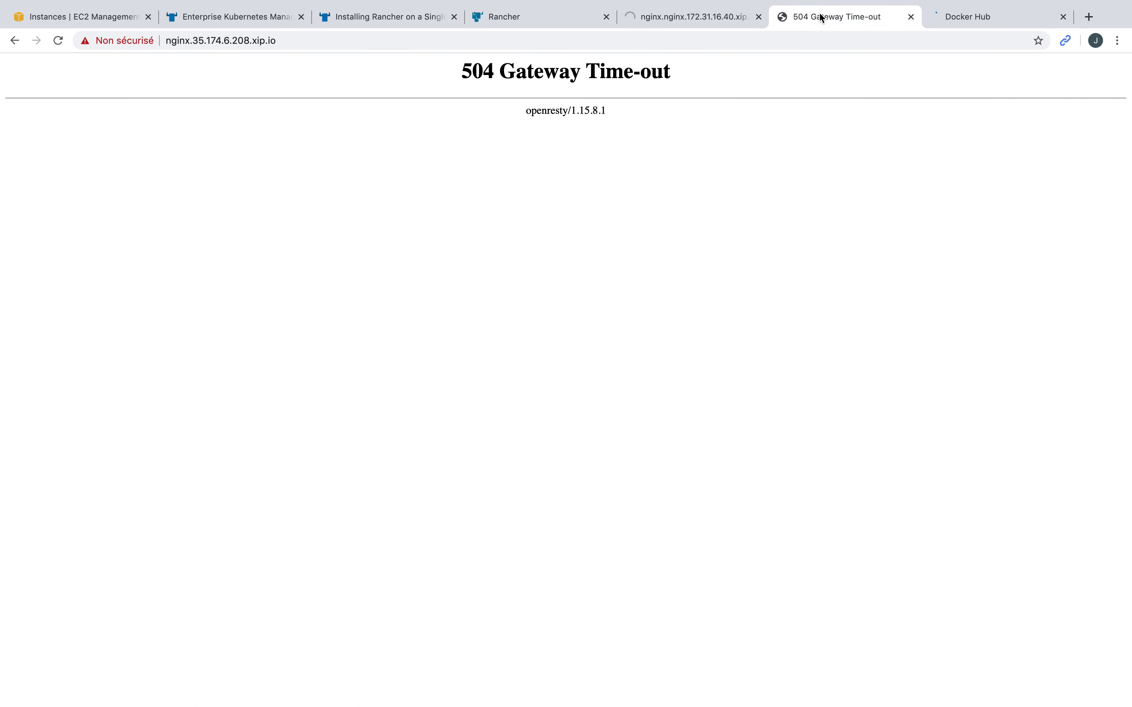
left_click(983, 18)
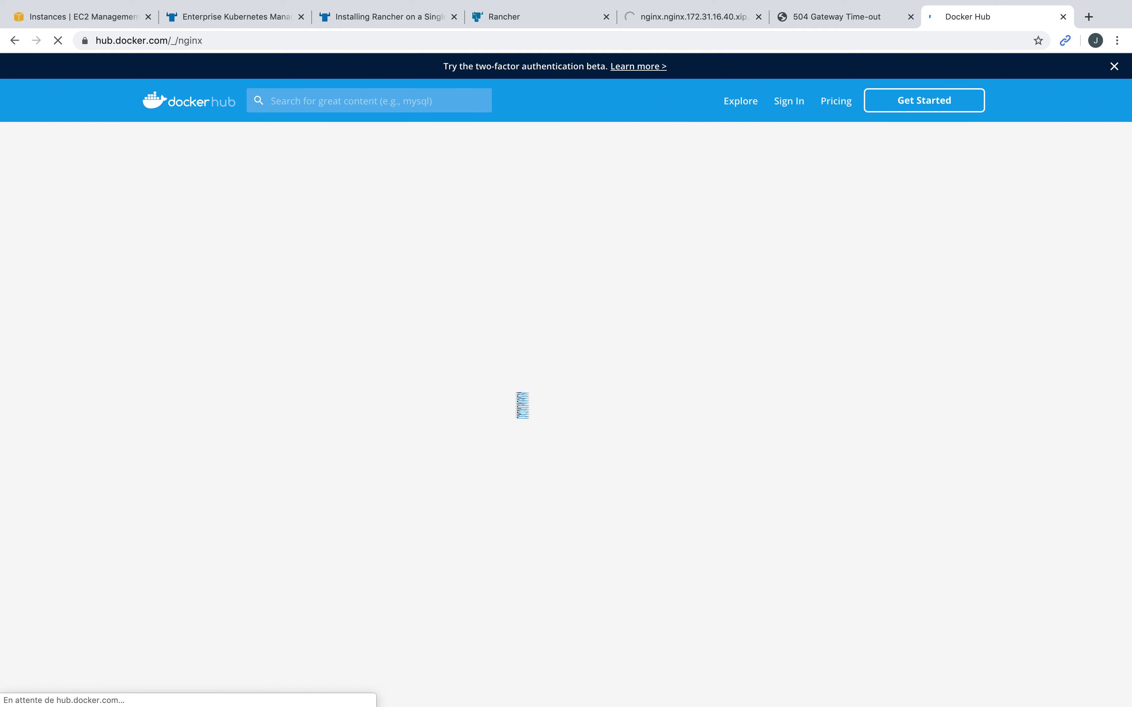
- Read the image's usage examples, then view Rancher's service discovery records
scroll(488, 424, "down", 15)
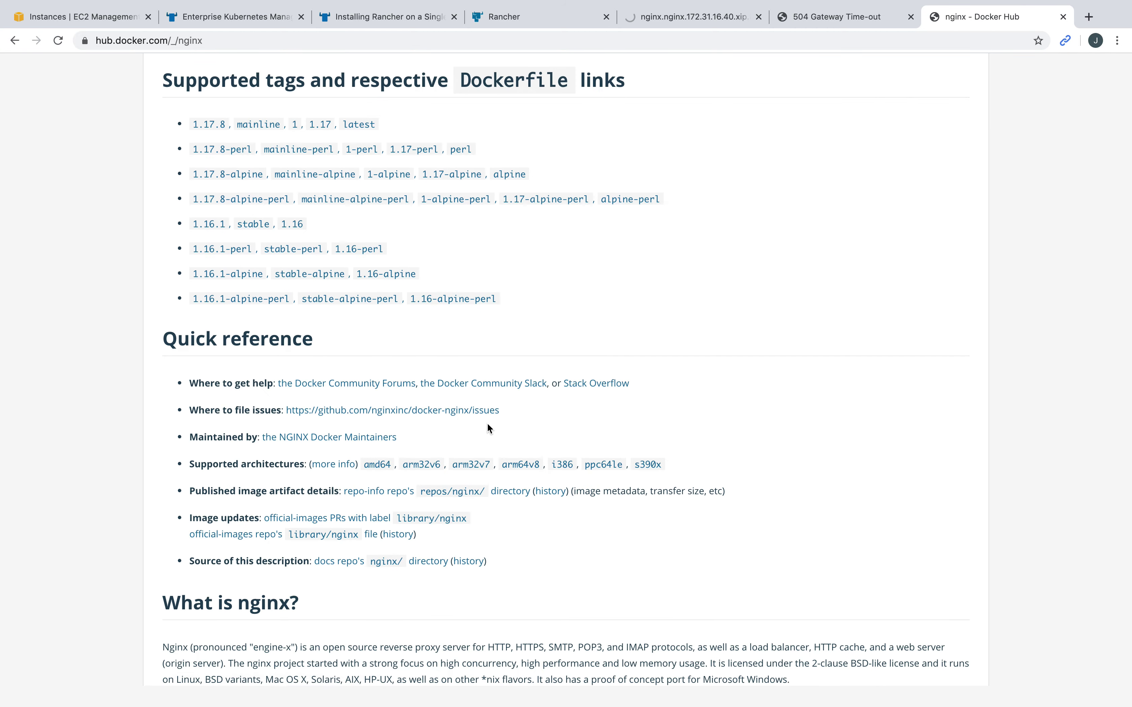
scroll(488, 425, "down", 10)
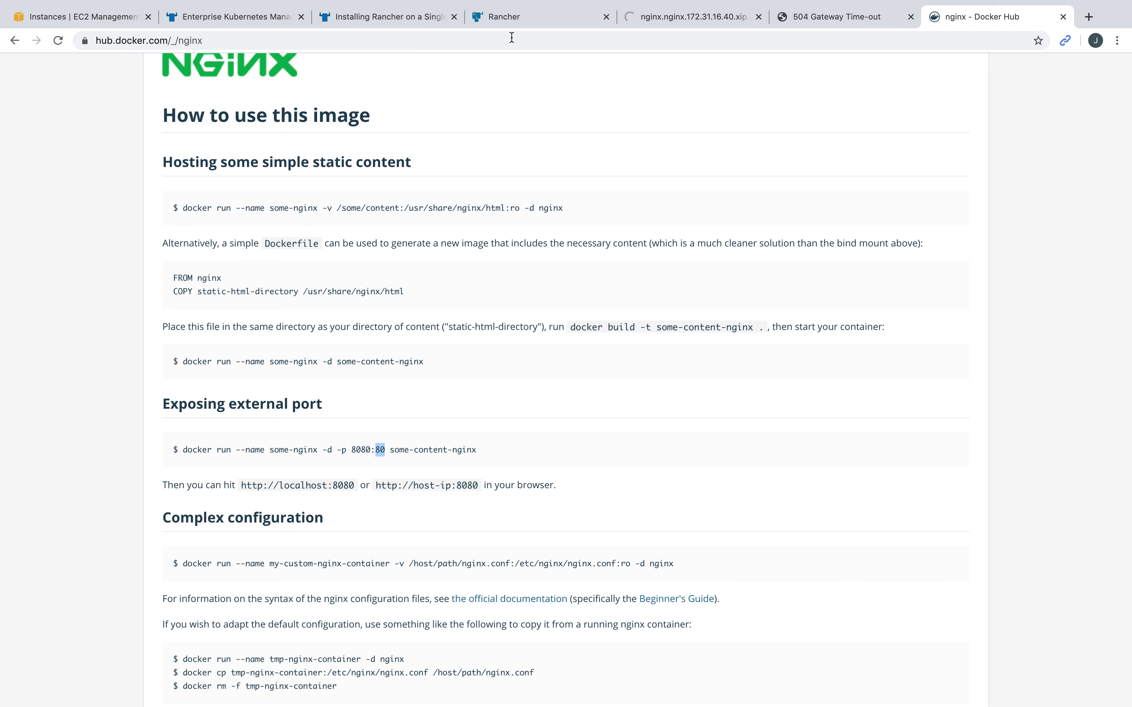
left_click(556, 16)
left_click(346, 142)
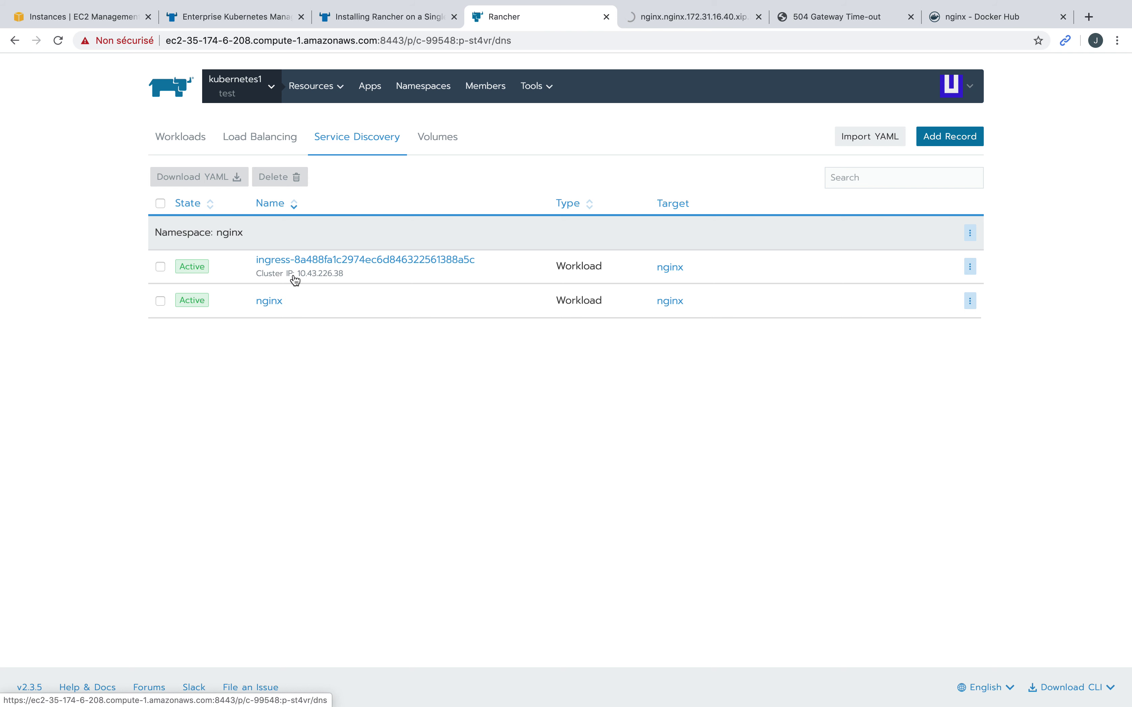
left_click(257, 146)
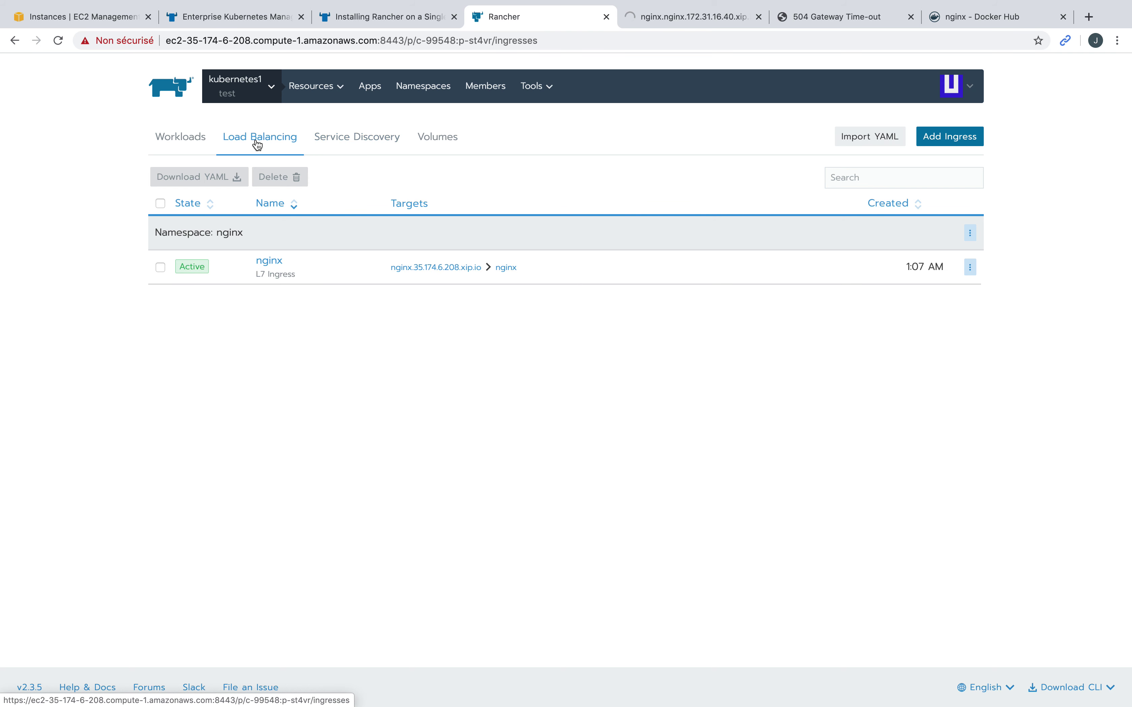
left_click(970, 267)
left_click(929, 291)
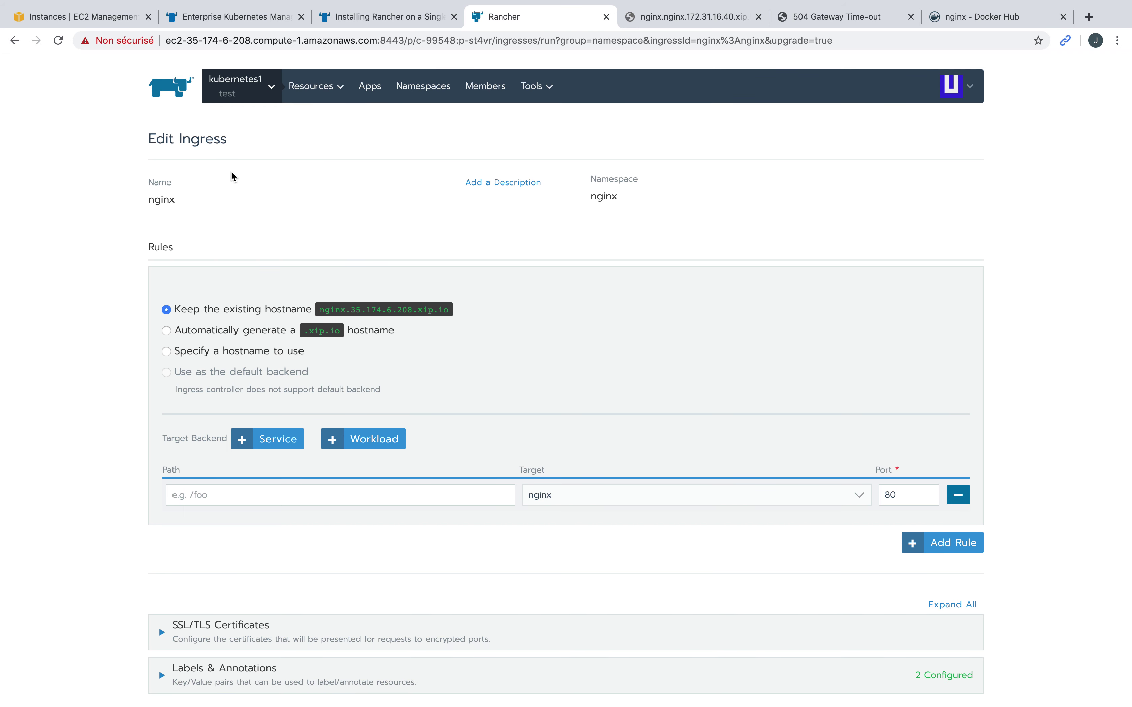
mouse_move(334, 95)
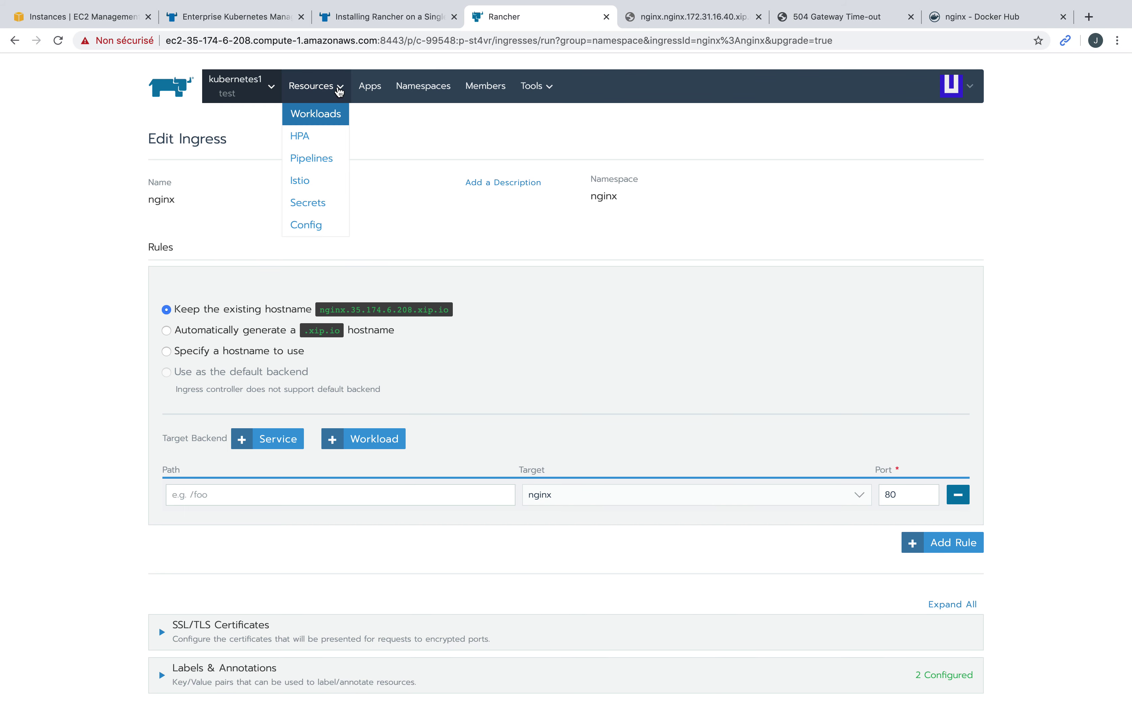
left_click(335, 114)
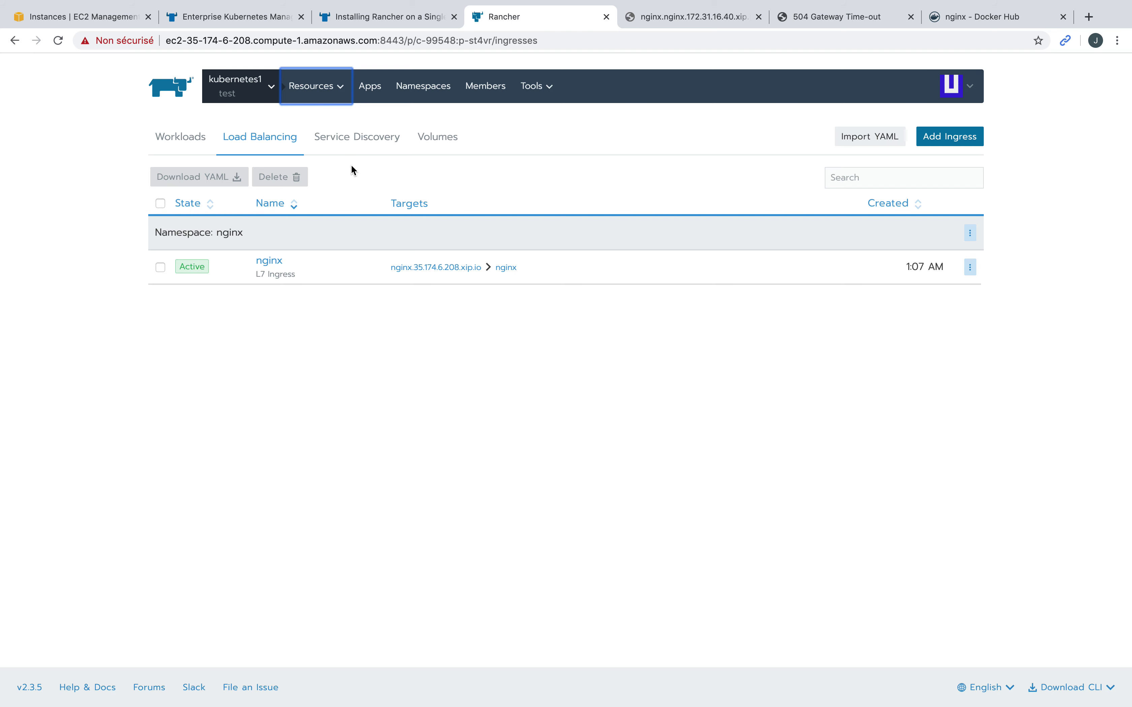
left_click(371, 146)
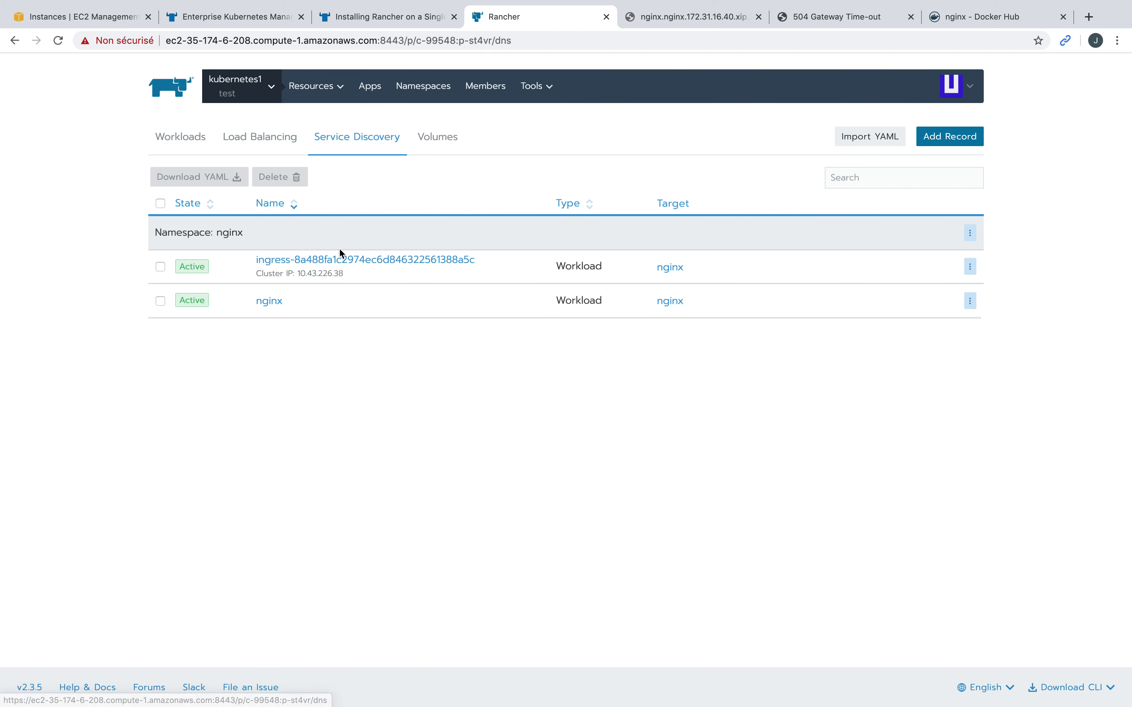
left_click(273, 141)
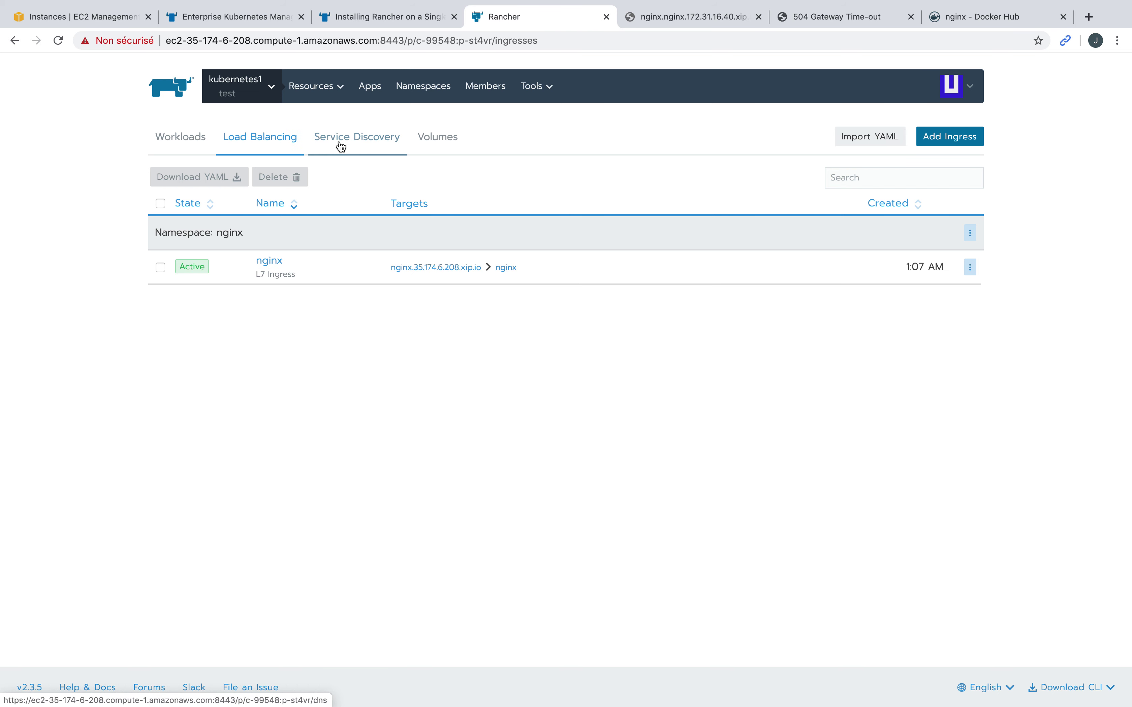
left_click(969, 271)
left_click(895, 287)
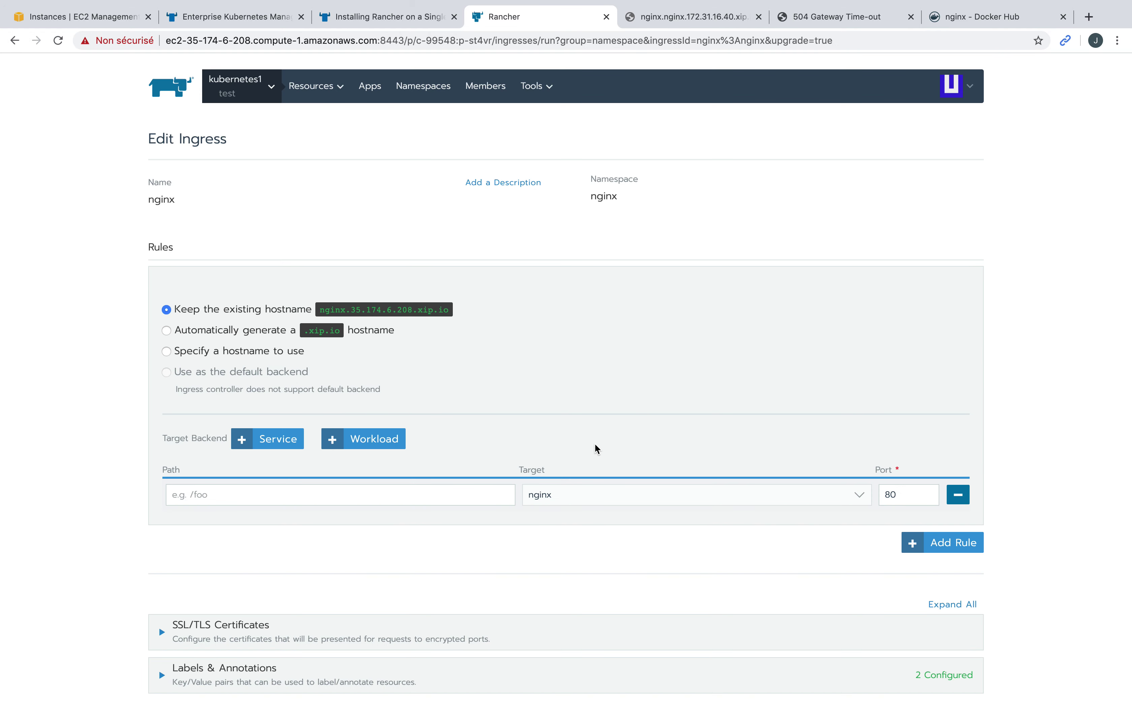
left_click(655, 503)
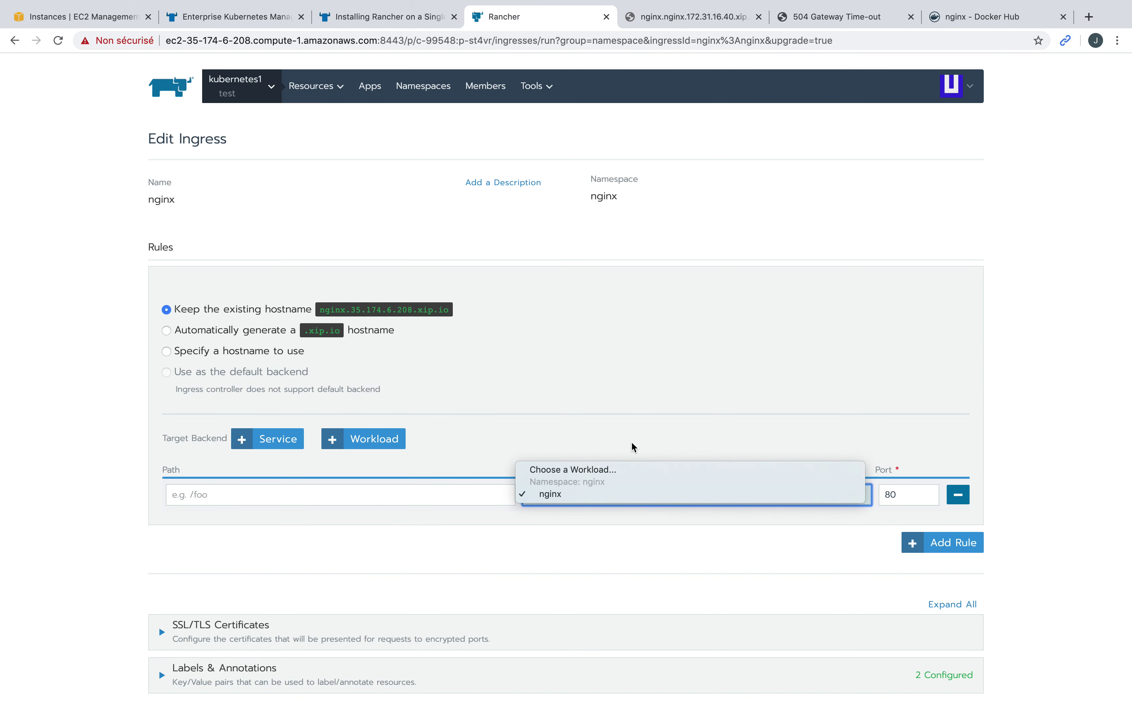
left_click(616, 543)
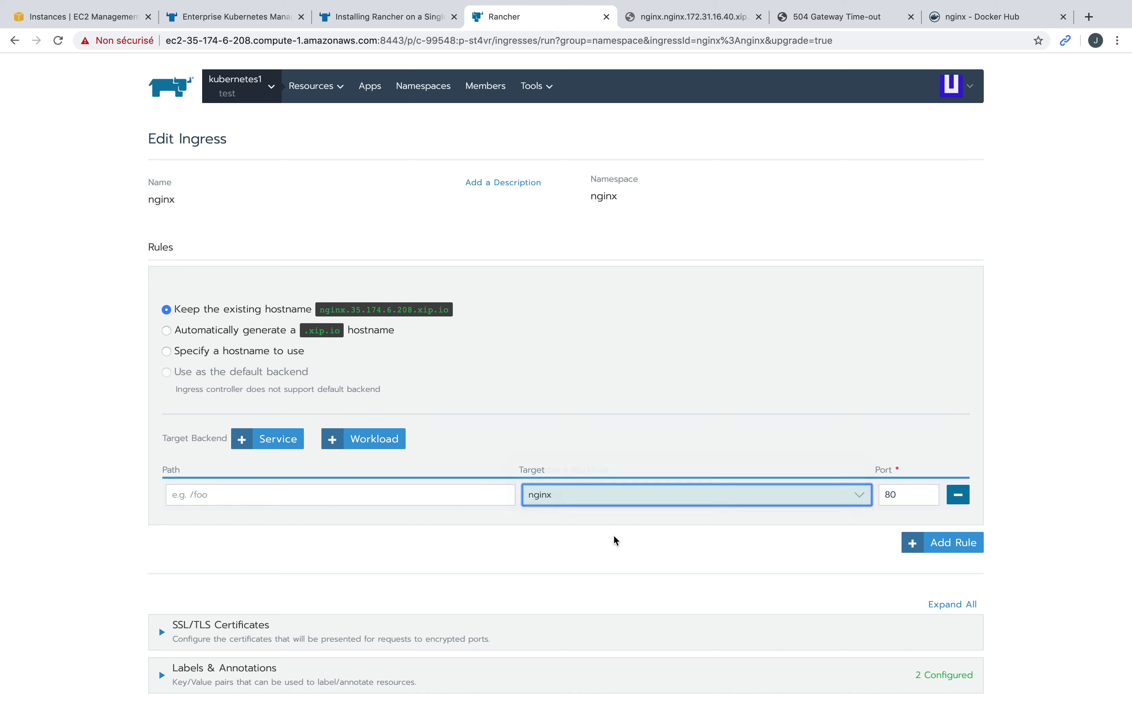
left_click(639, 505)
left_click(677, 449)
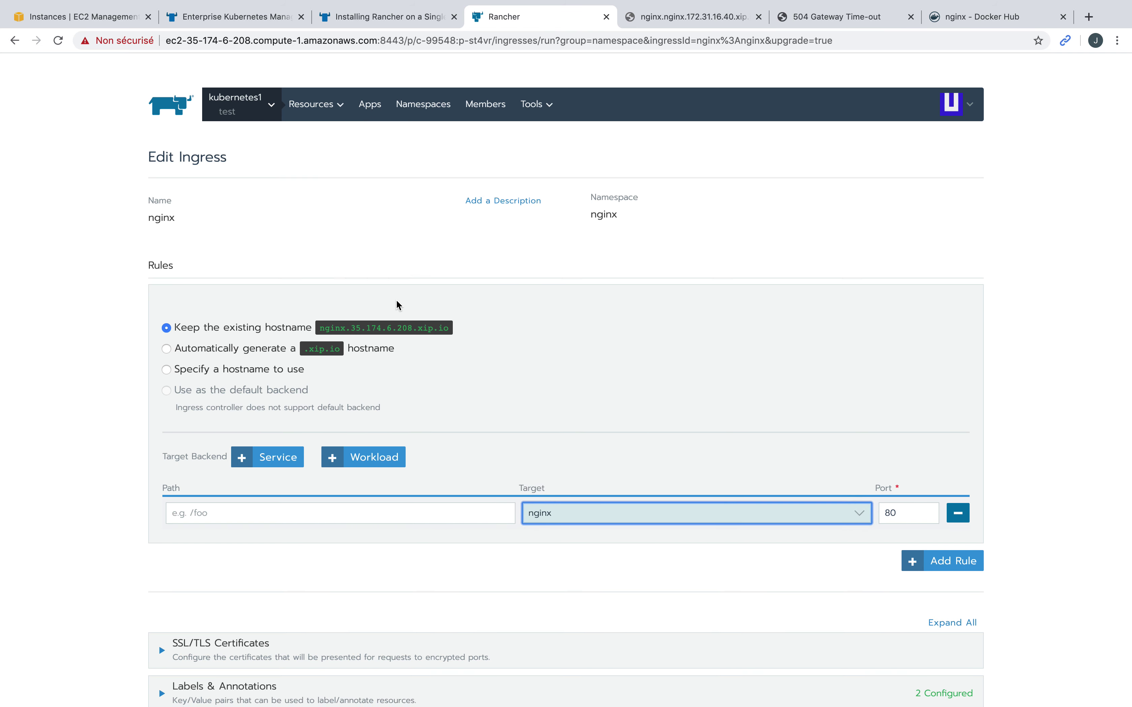
mouse_move(328, 94)
left_click(323, 117)
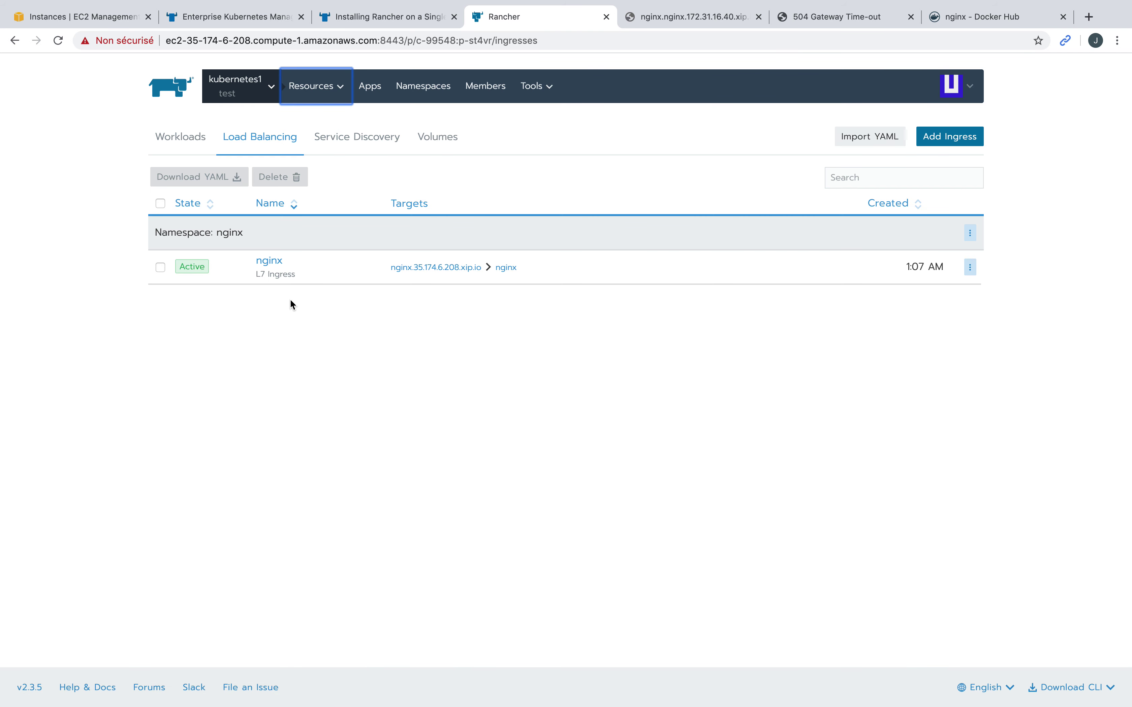
left_click(365, 145)
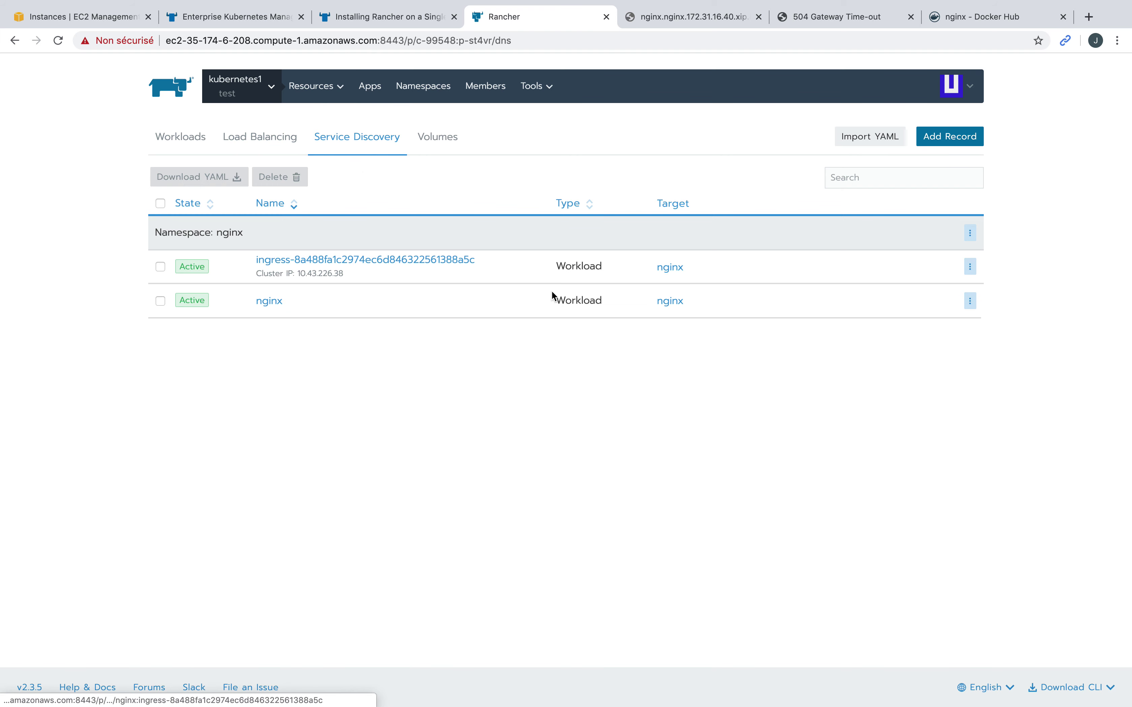
left_click(970, 303)
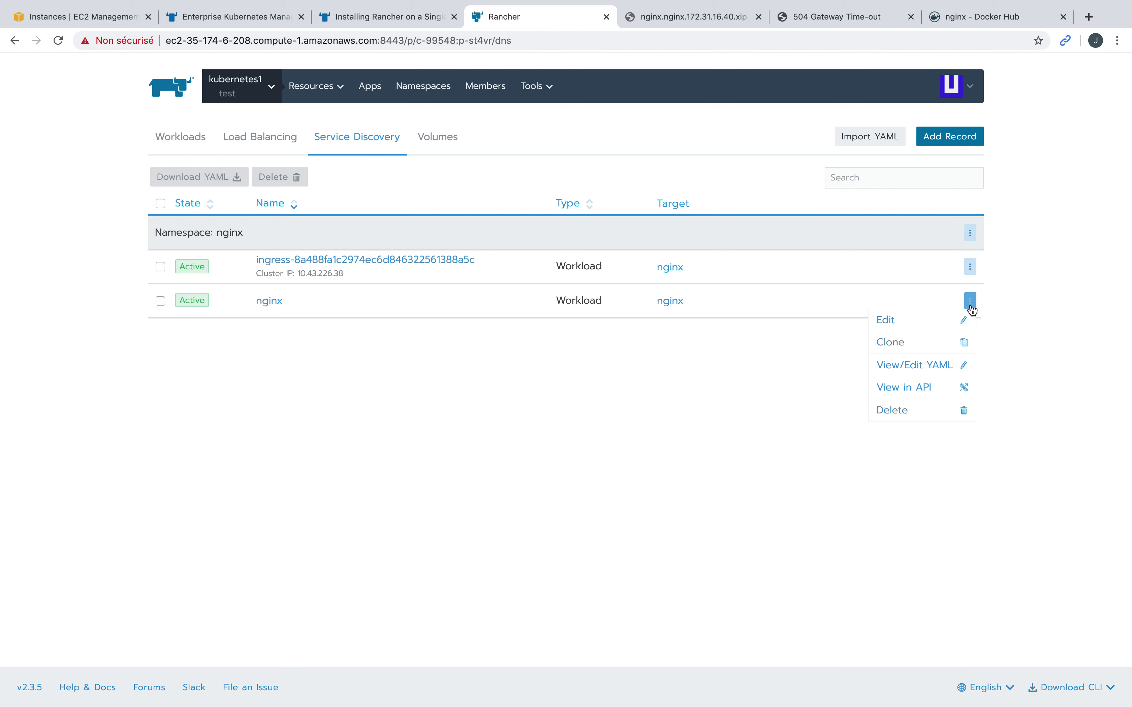
left_click(926, 365)
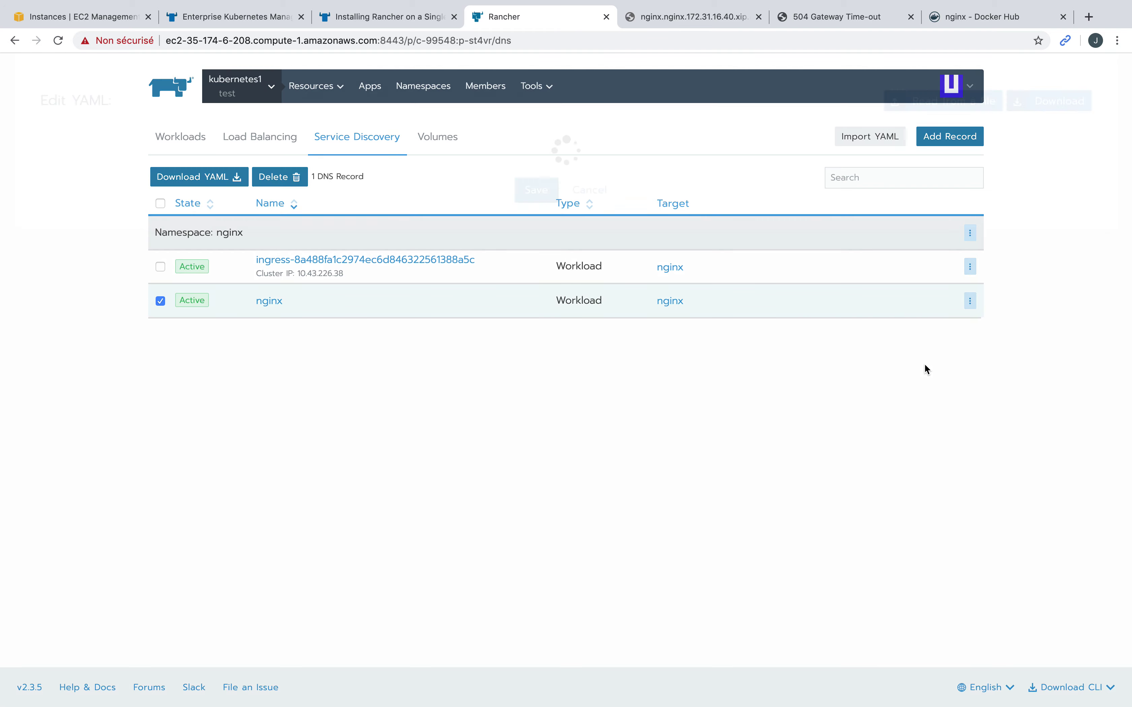
scroll(331, 440, "down", 1)
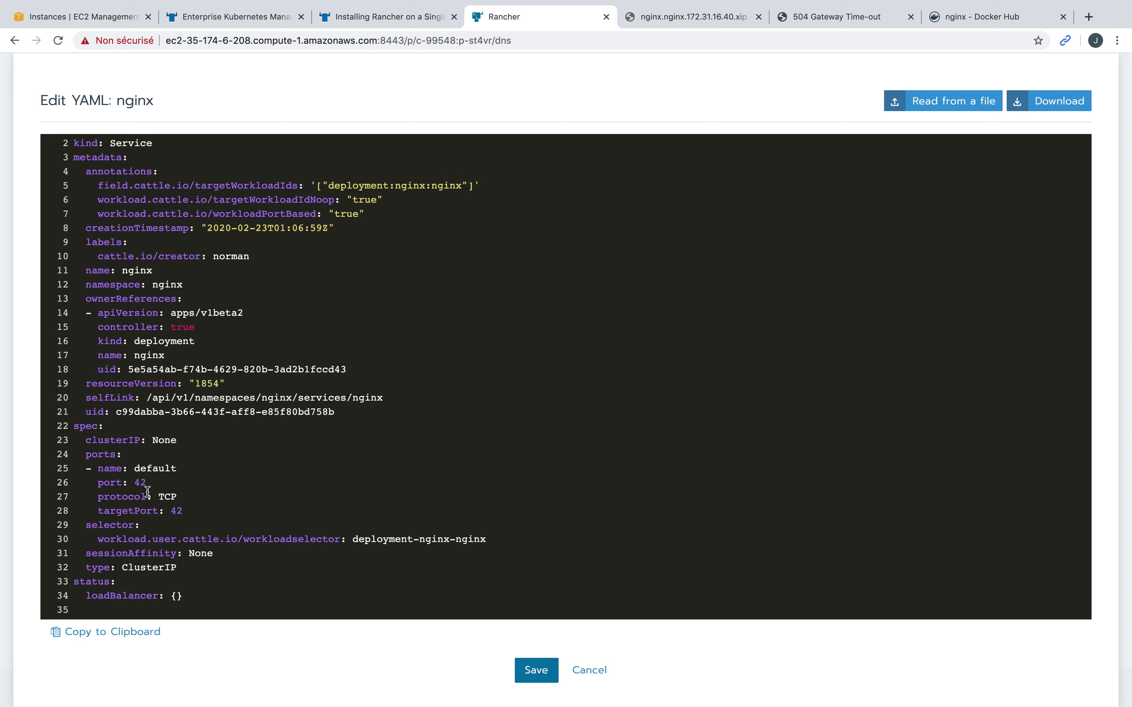
left_click(590, 671)
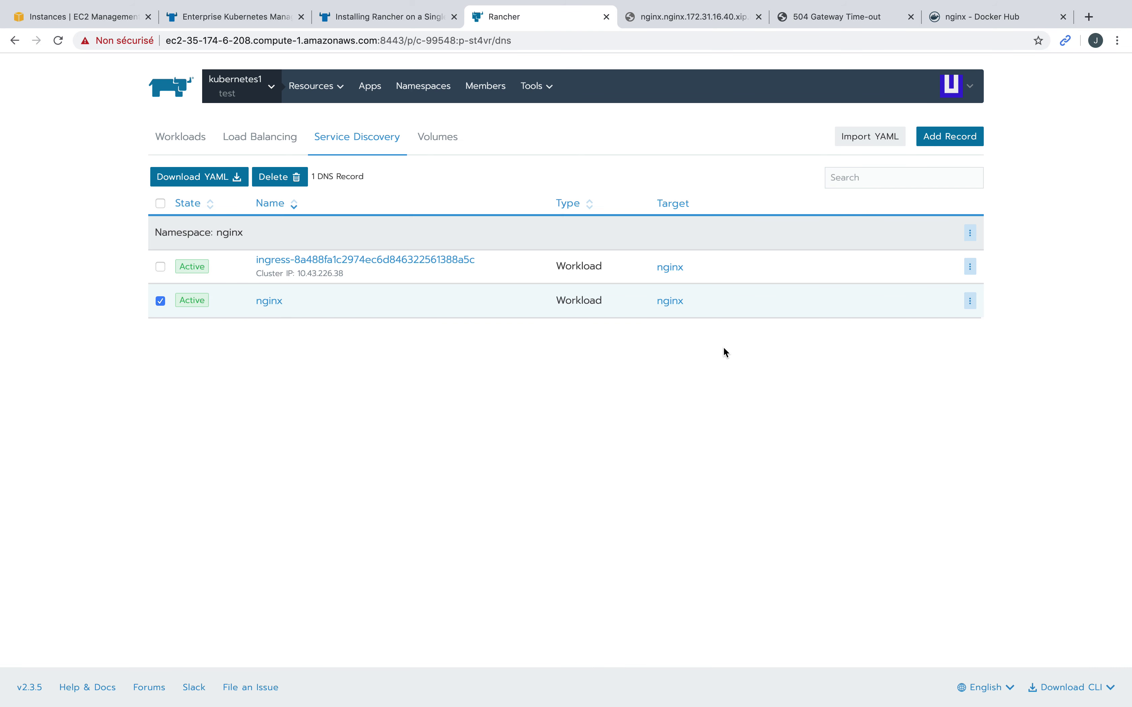
left_click(971, 266)
left_click(928, 312)
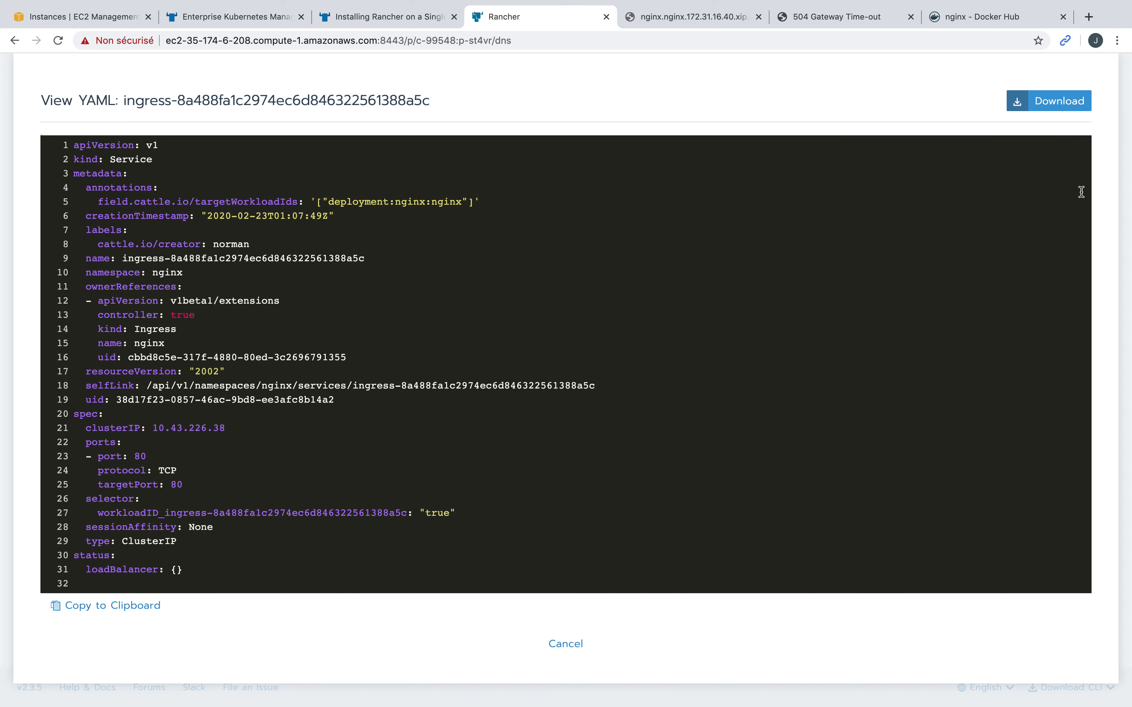
left_click(575, 646)
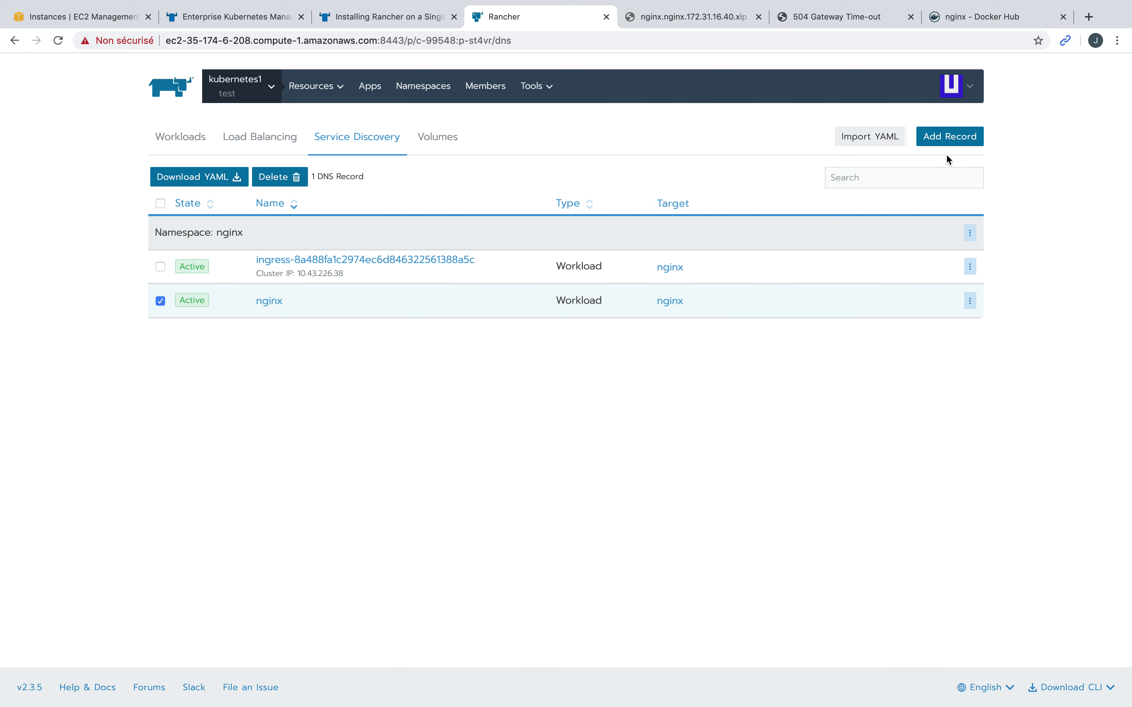
- Create DNS record 'myserv' resolving to the nginx workload
left_click(959, 140)
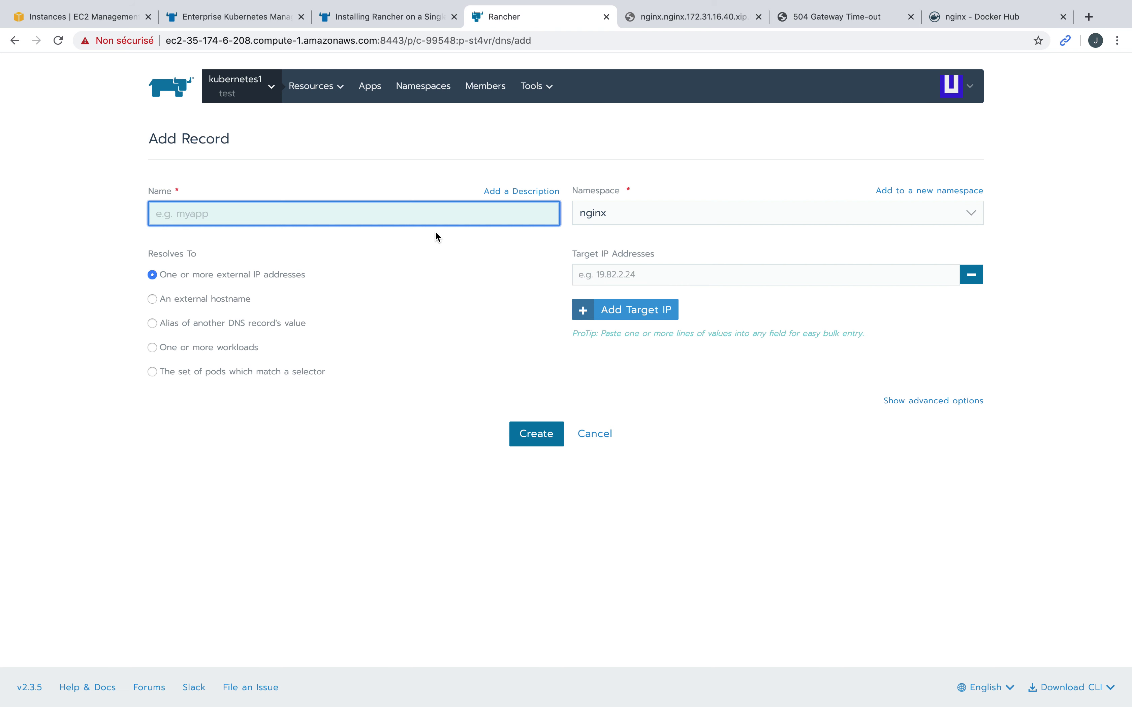
type("myserv")
left_click(693, 279)
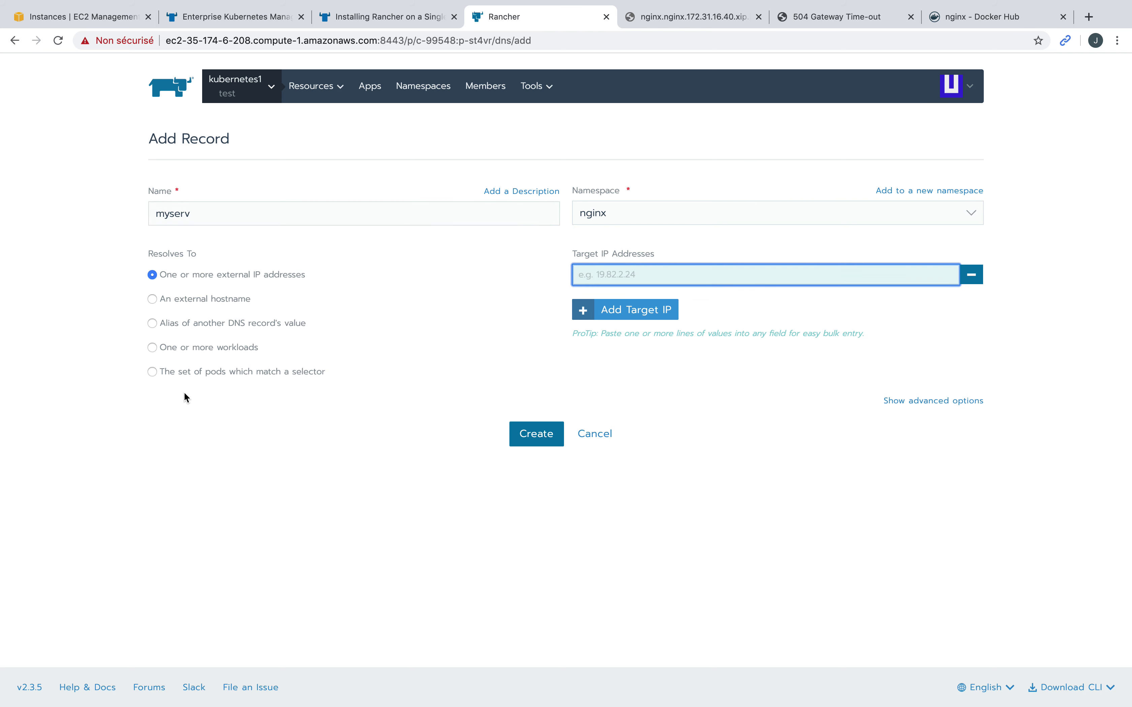
left_click(152, 348)
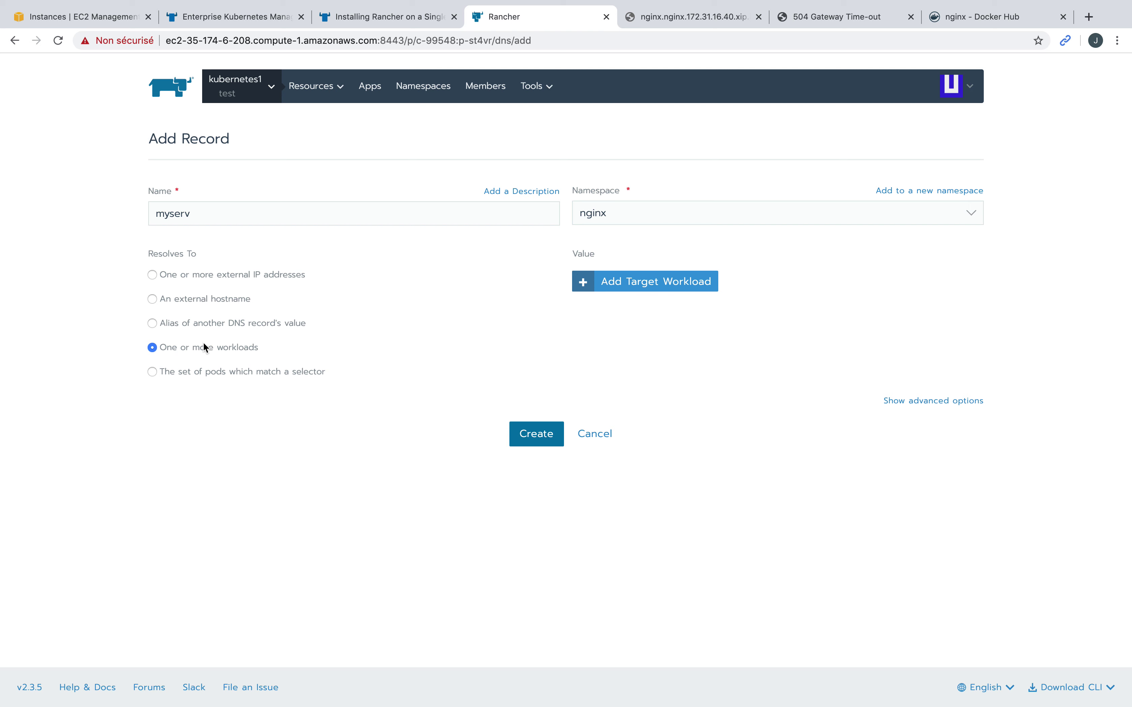
left_click(631, 281)
left_click(727, 284)
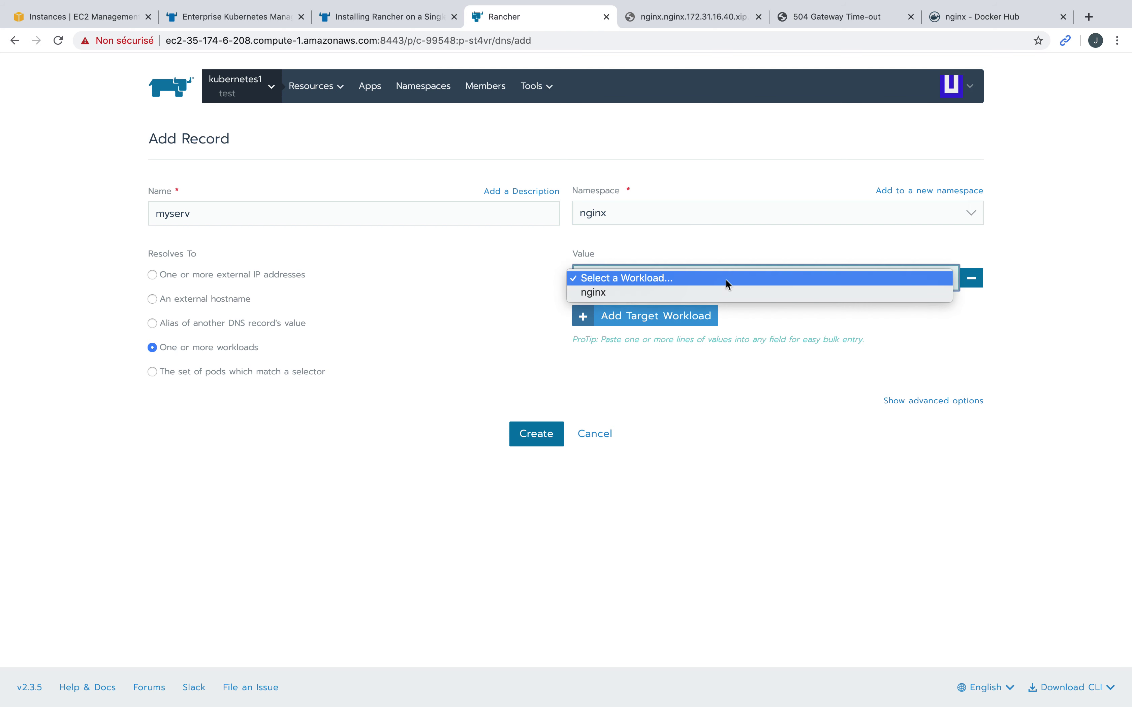
left_click(693, 297)
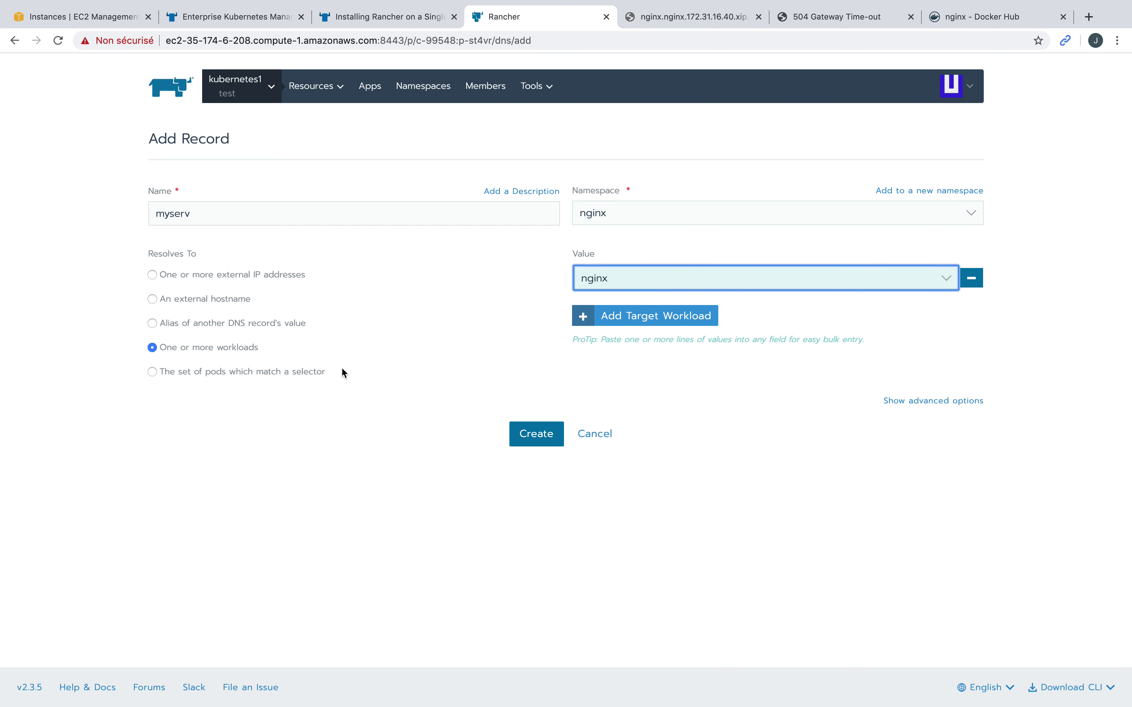
left_click(376, 360)
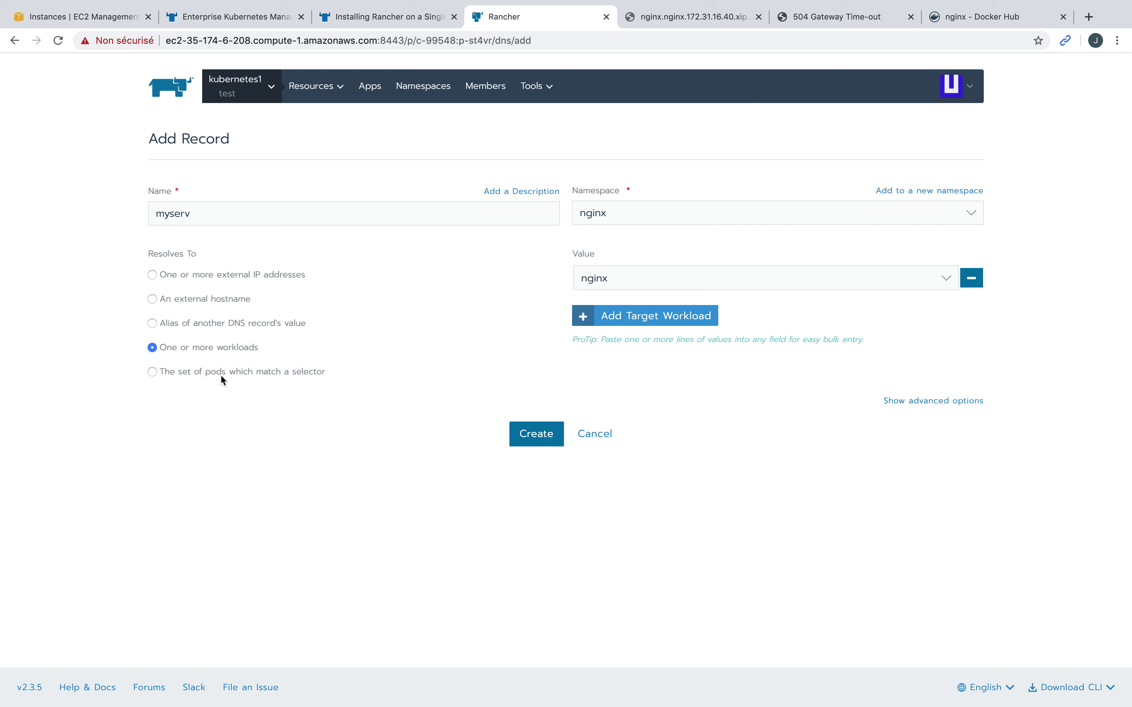
left_click(543, 440)
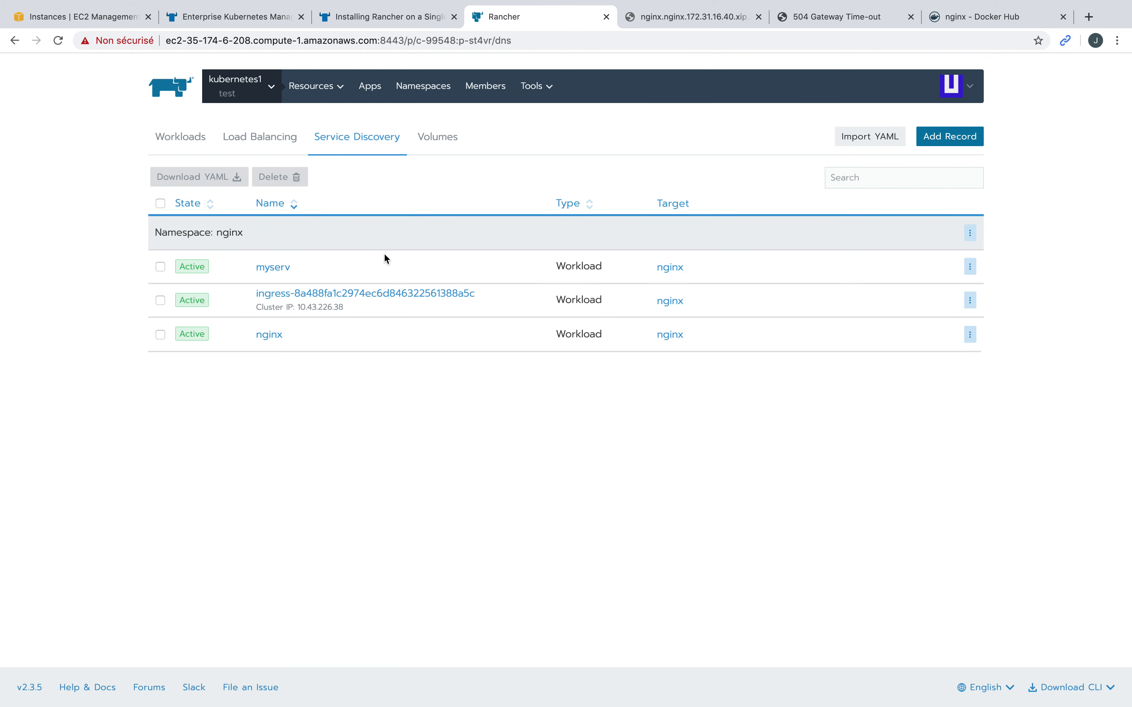
- Open the nginx ingress for editing and look through its target workload list
left_click(248, 141)
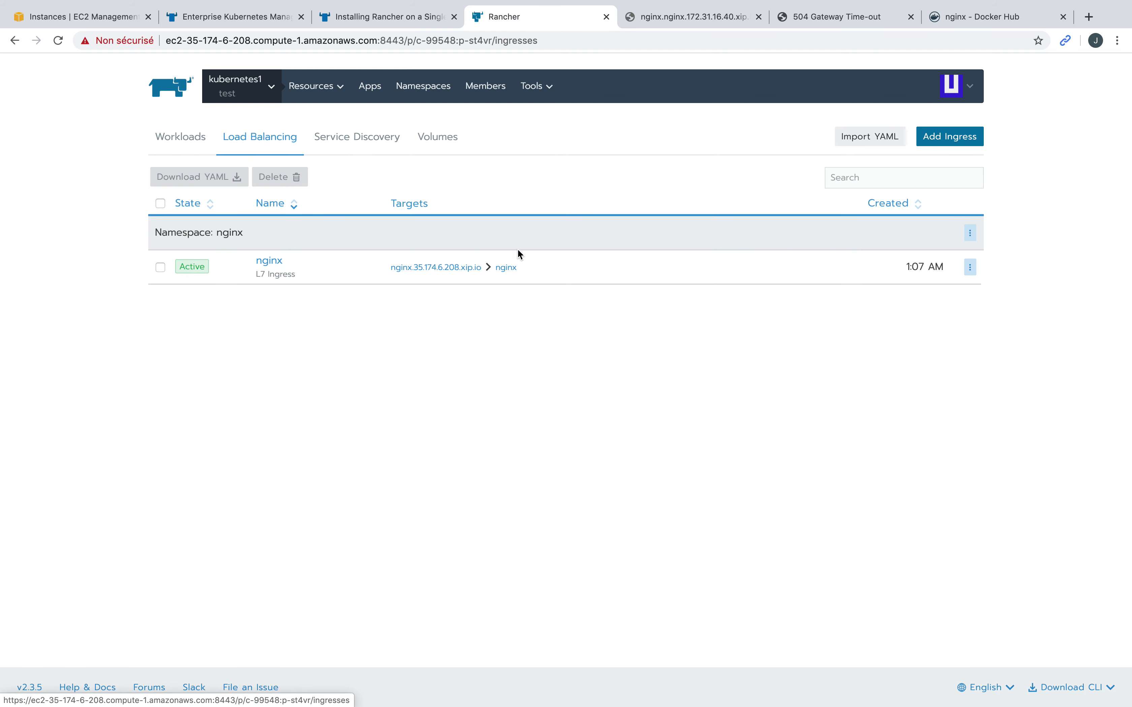
left_click(968, 269)
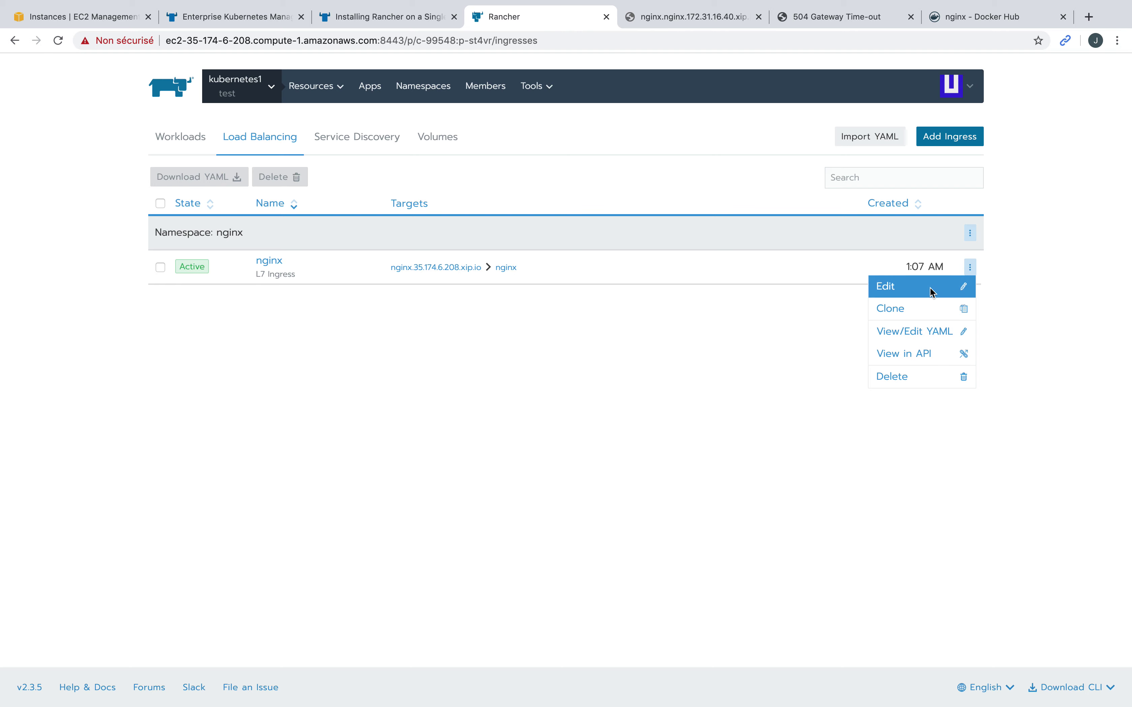
left_click(933, 291)
left_click(626, 497)
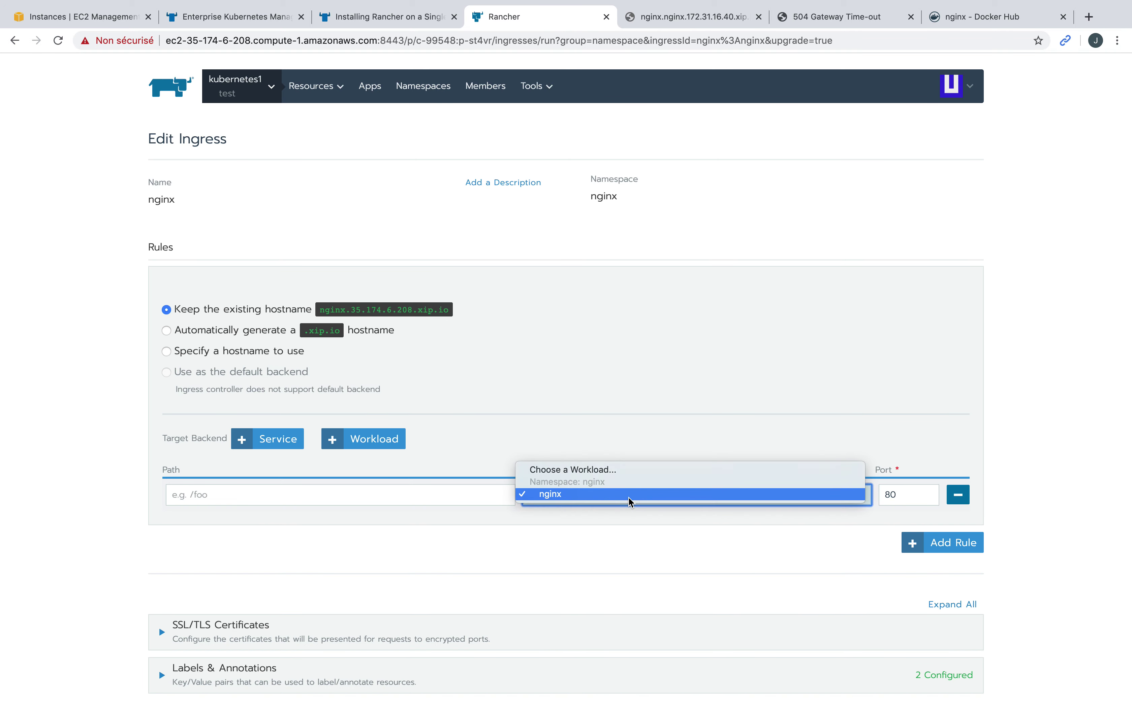
left_click(648, 430)
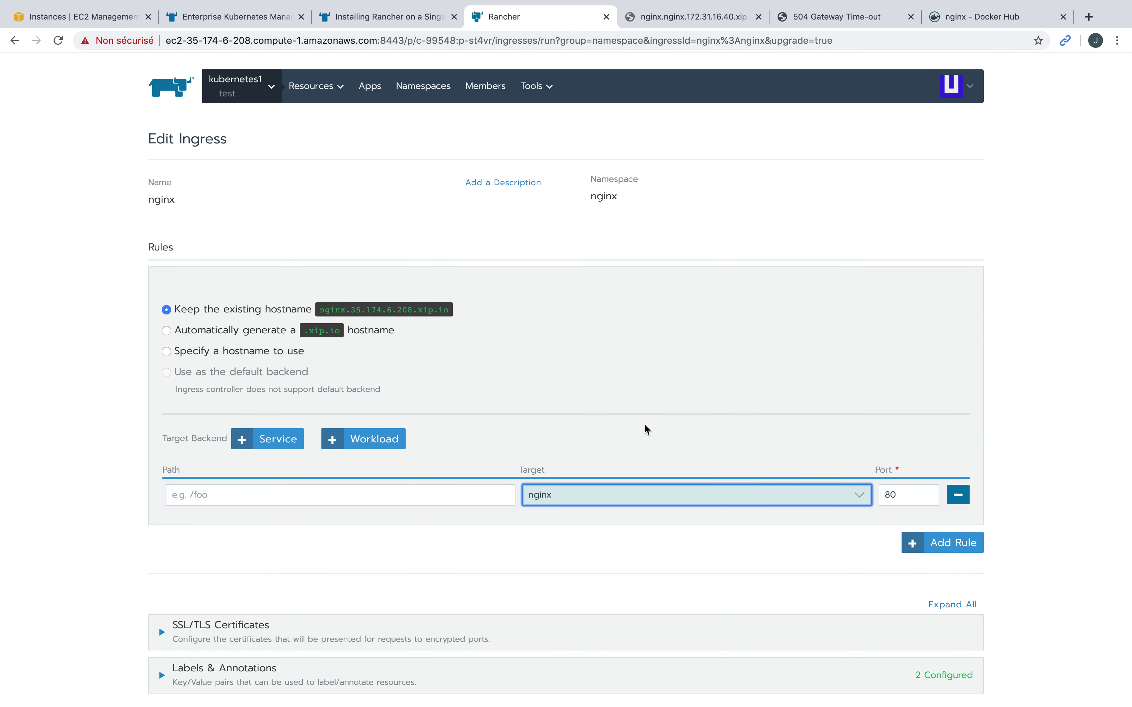
left_click(645, 497)
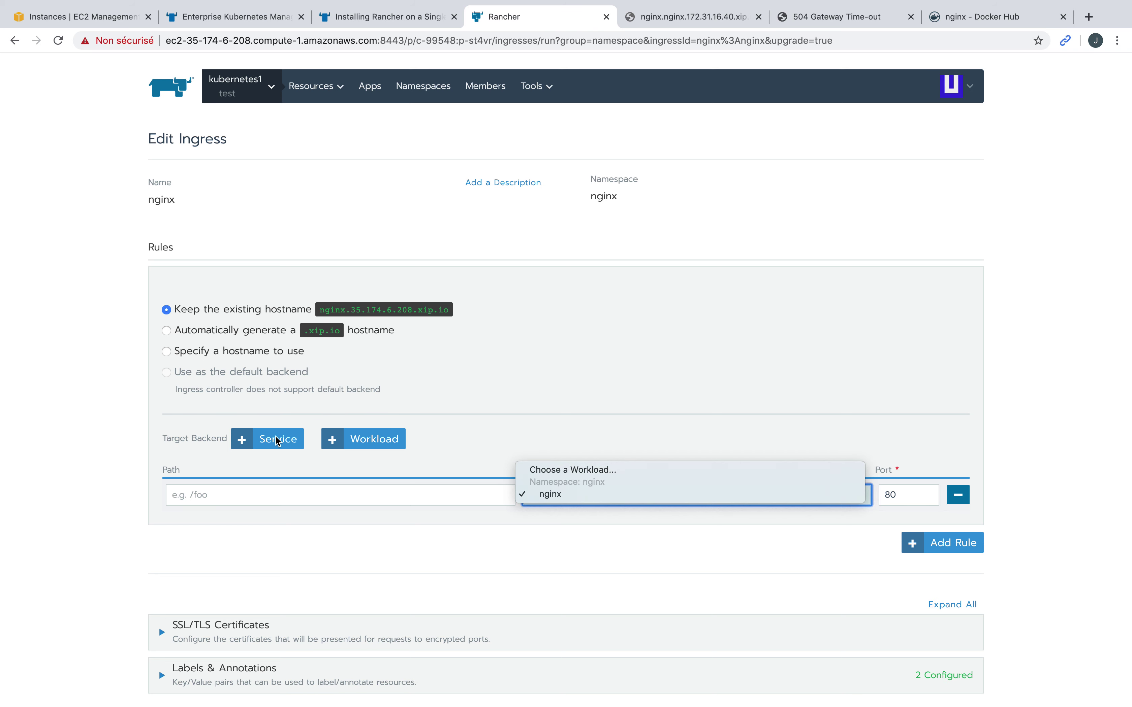
left_click(641, 415)
- Replace the first rule's nginx backend with the myserv service on its default port and save
left_click(957, 499)
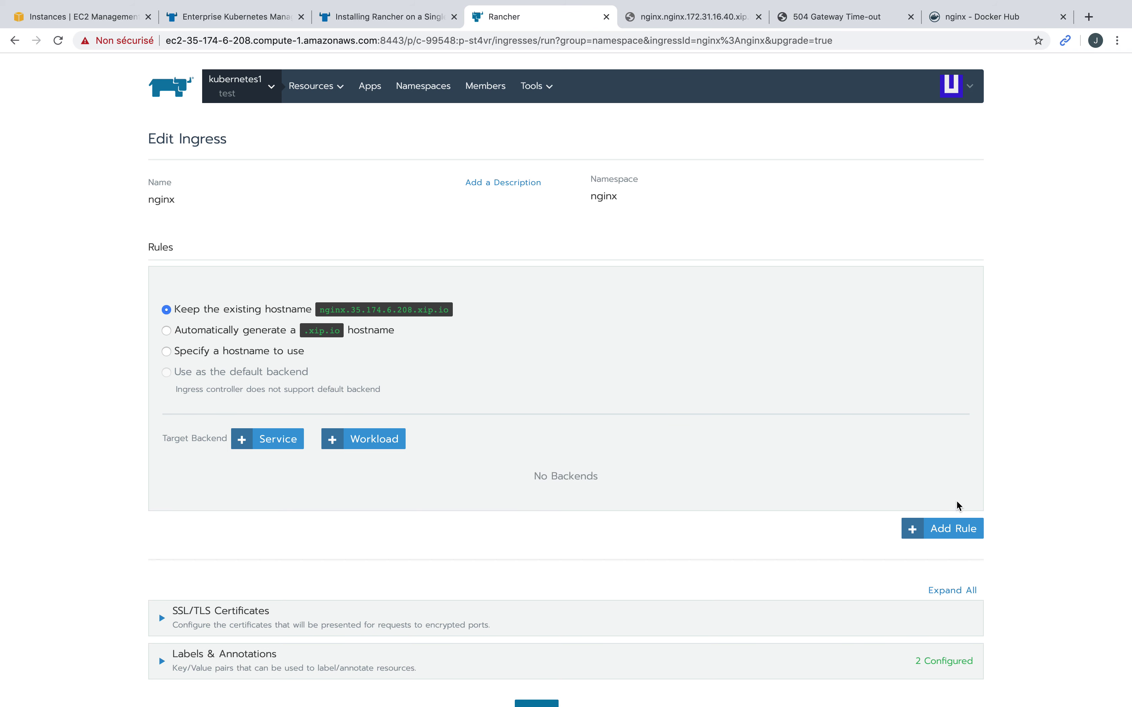
left_click(935, 529)
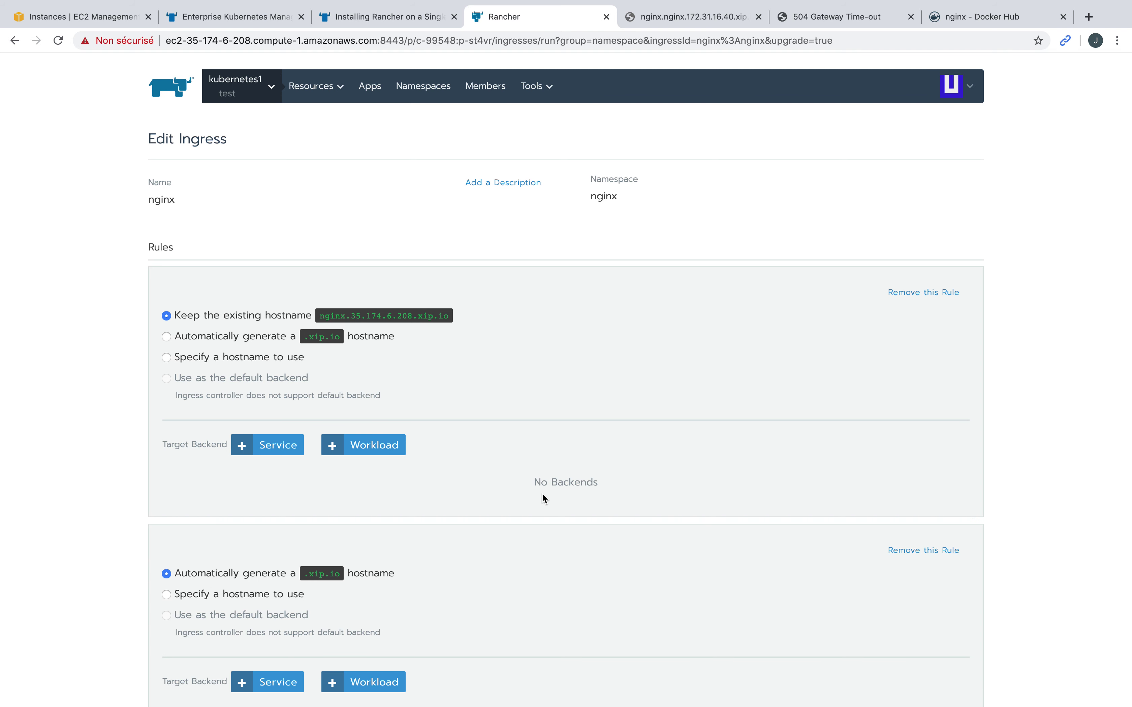
left_click(280, 450)
left_click(586, 536)
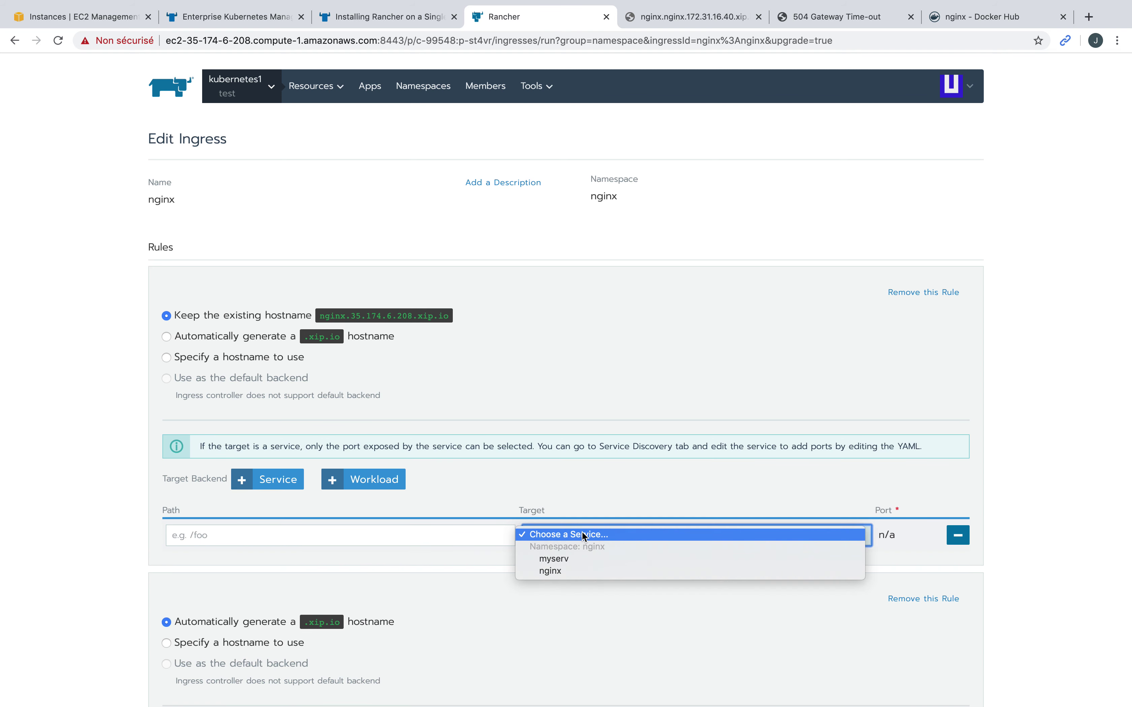
left_click(597, 561)
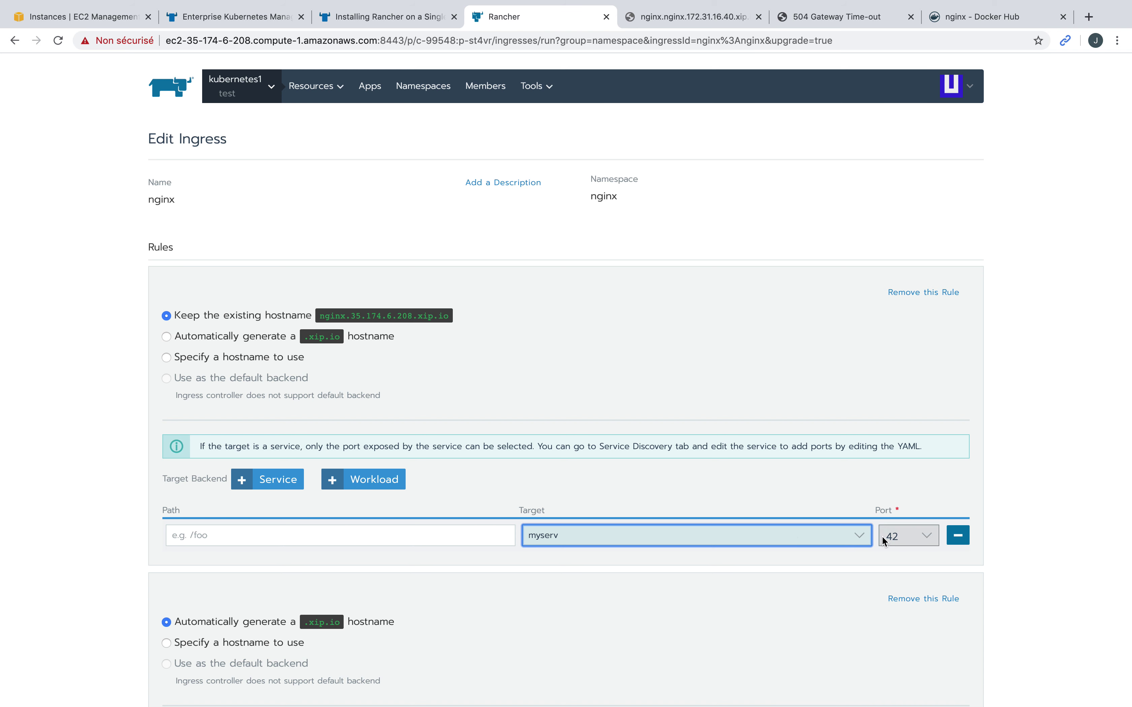
left_click(911, 536)
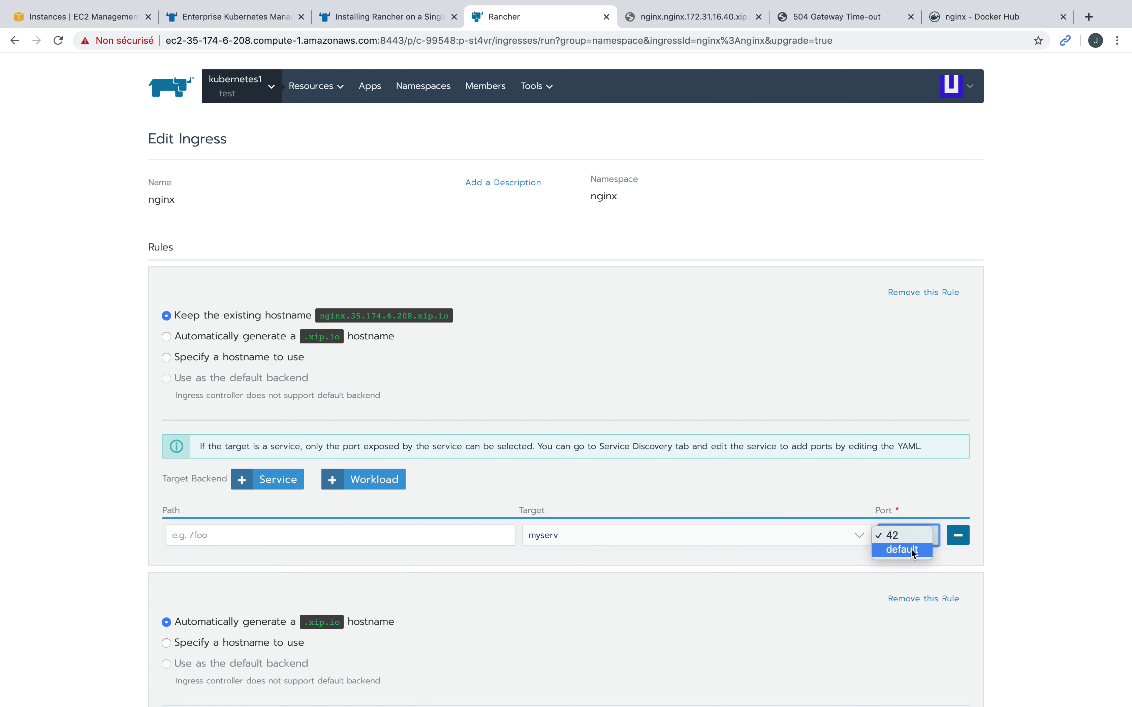
left_click(911, 548)
scroll(677, 497, "down", 8)
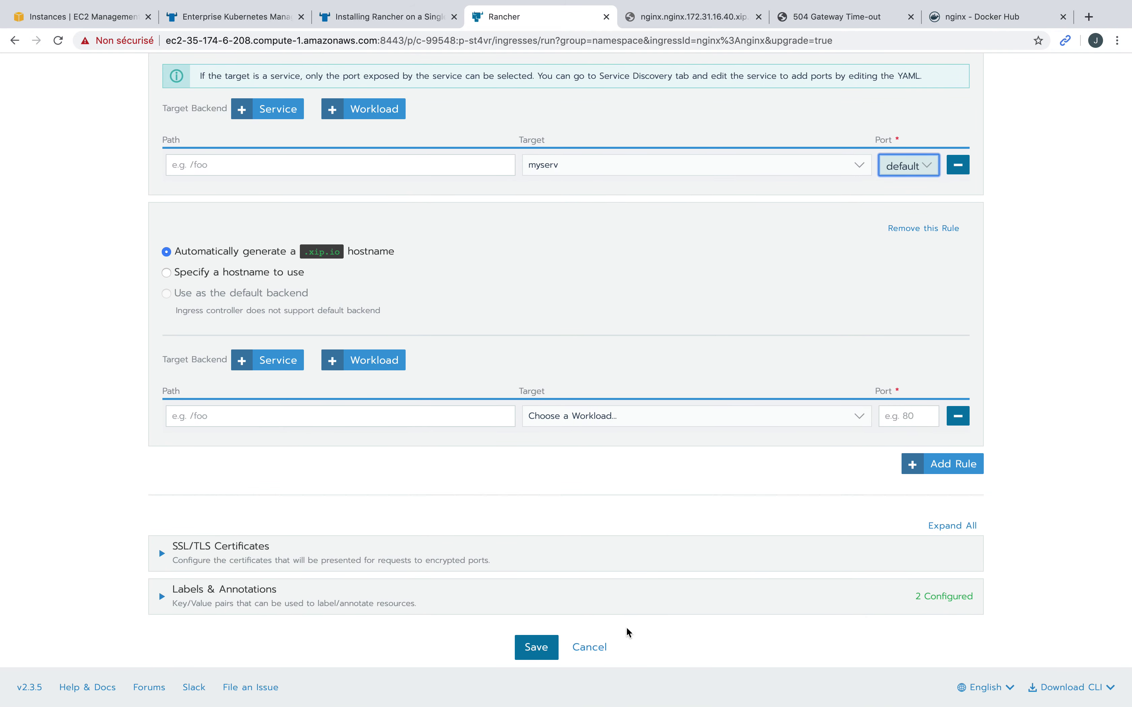
left_click(534, 647)
- Set the first rule's port to 42 and scroll through the form to review it
scroll(433, 462, "up", 8)
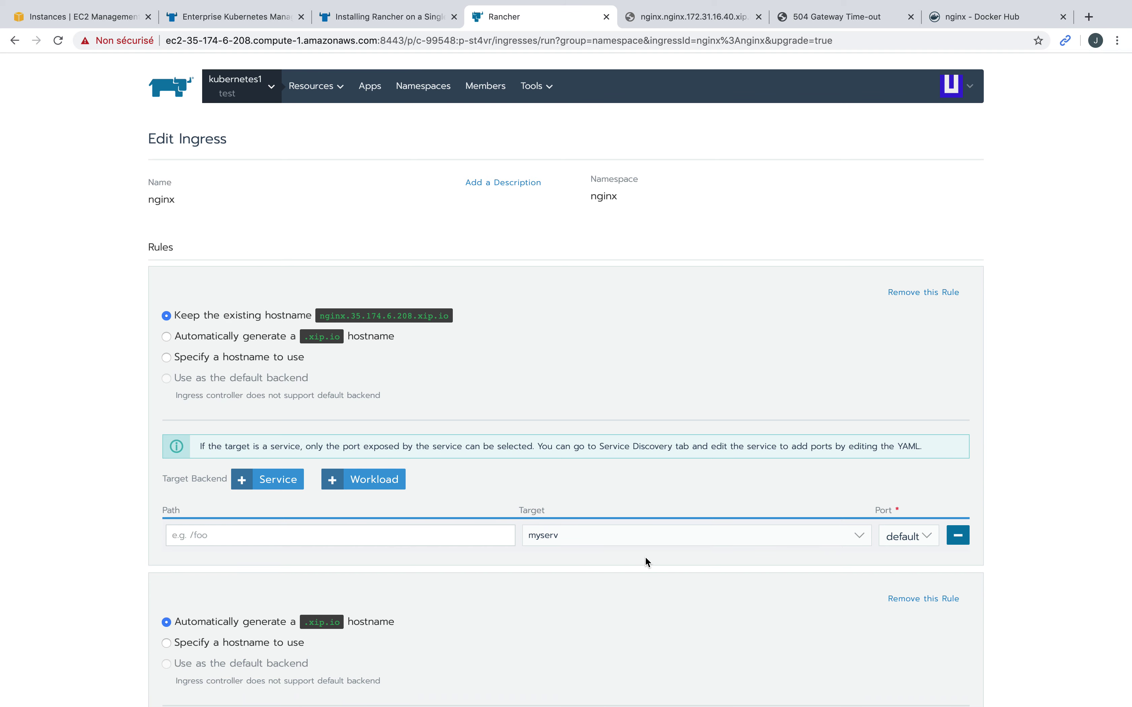
left_click(906, 538)
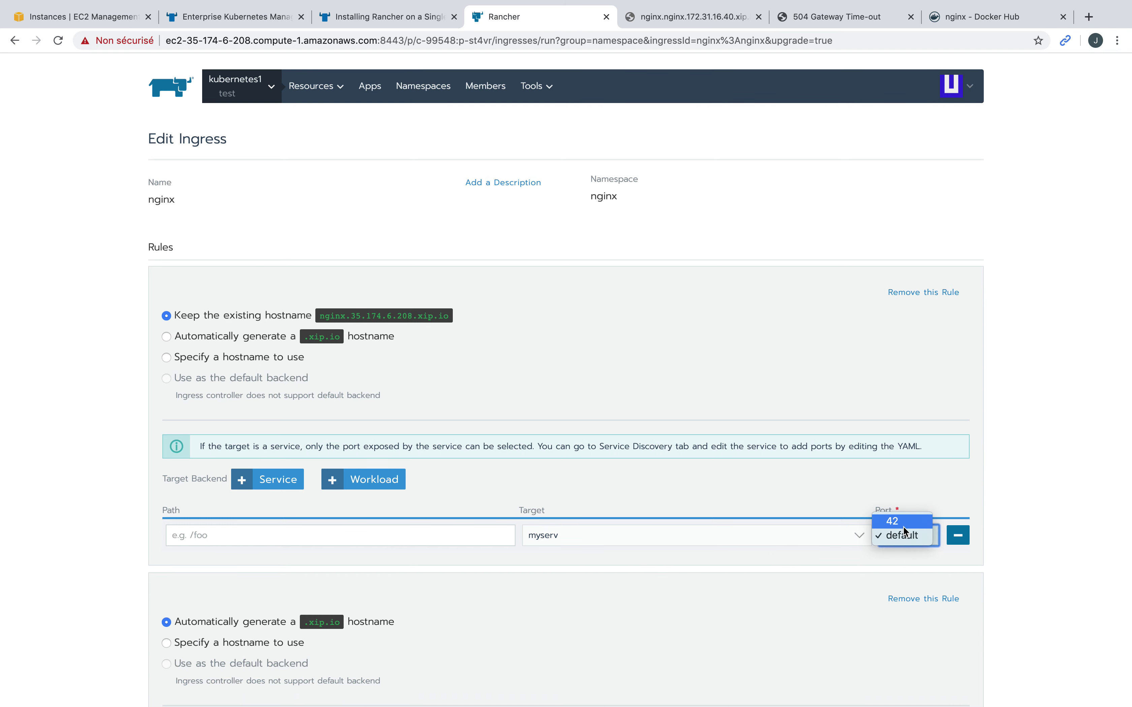
left_click(903, 524)
scroll(778, 576, "down", 8)
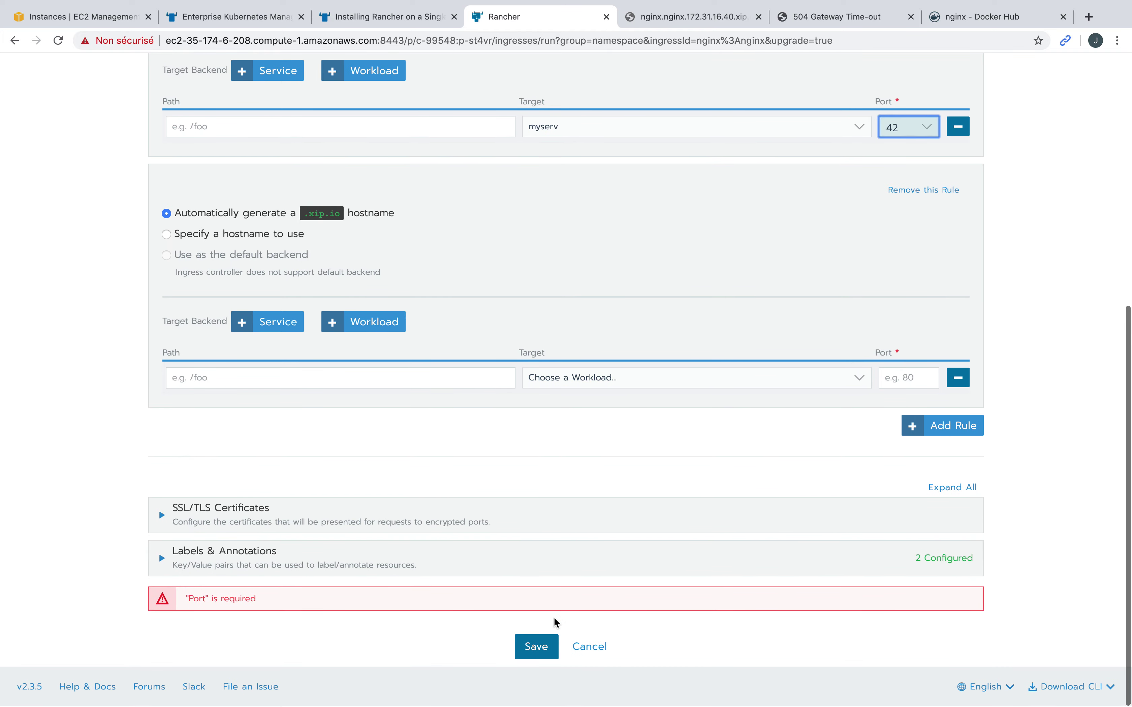
scroll(553, 487, "up", 5)
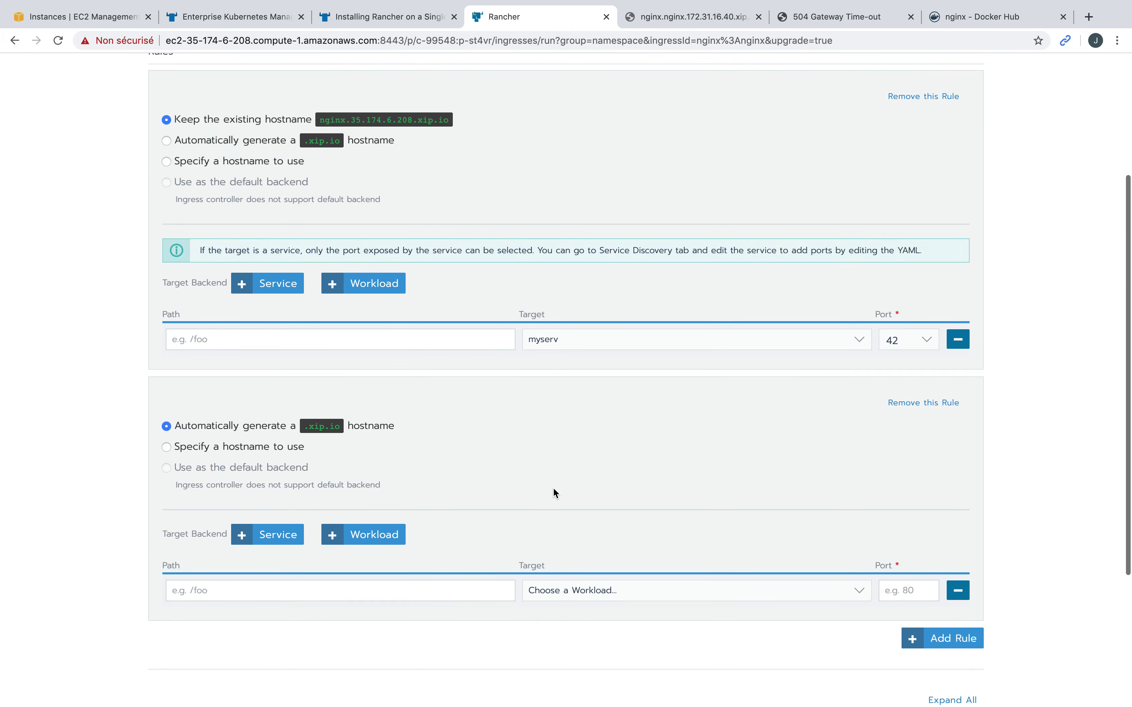
scroll(554, 487, "up", 4)
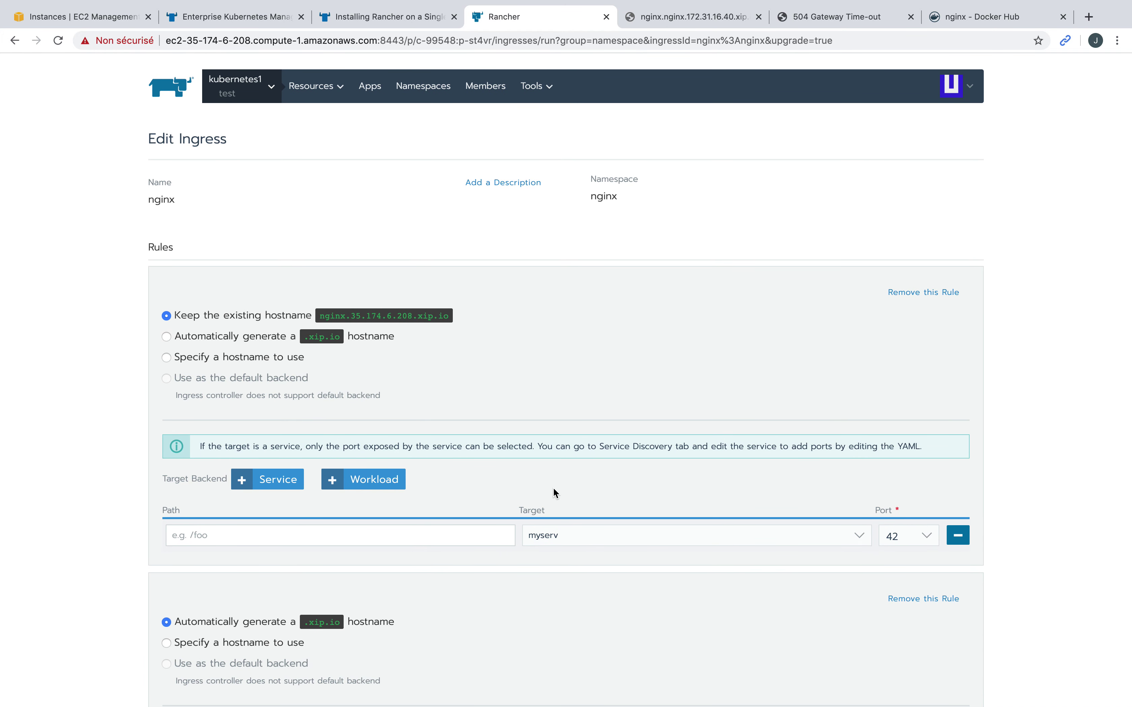
scroll(554, 487, "down", 10)
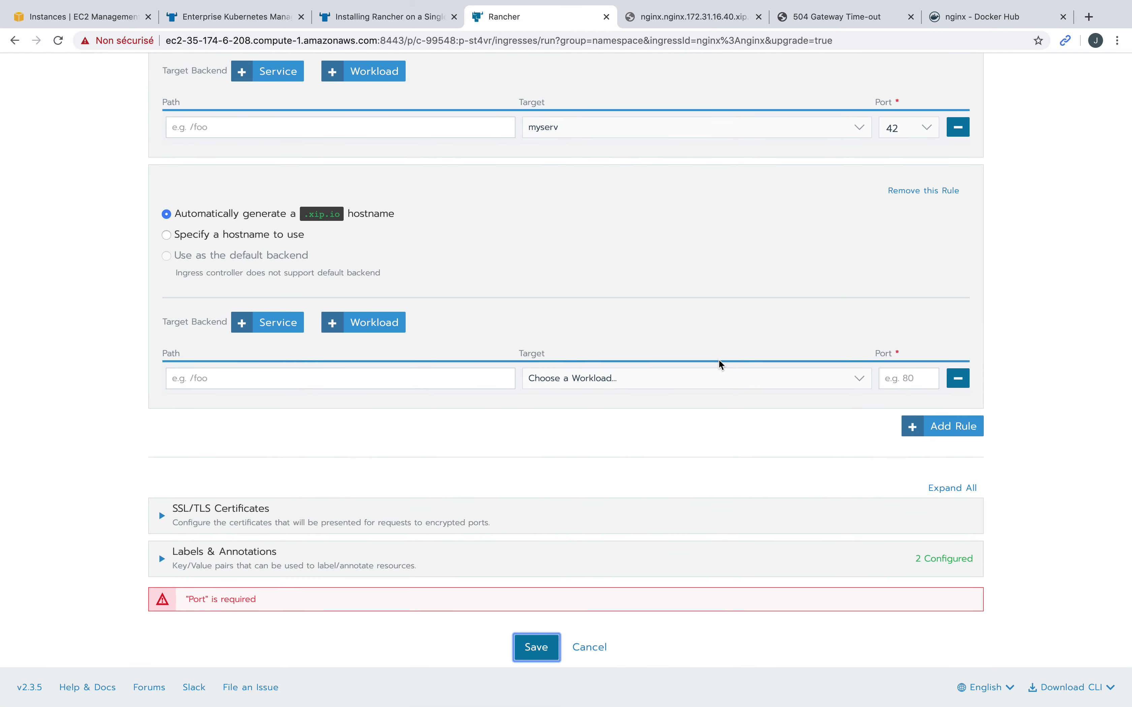
scroll(662, 293, "up", 10)
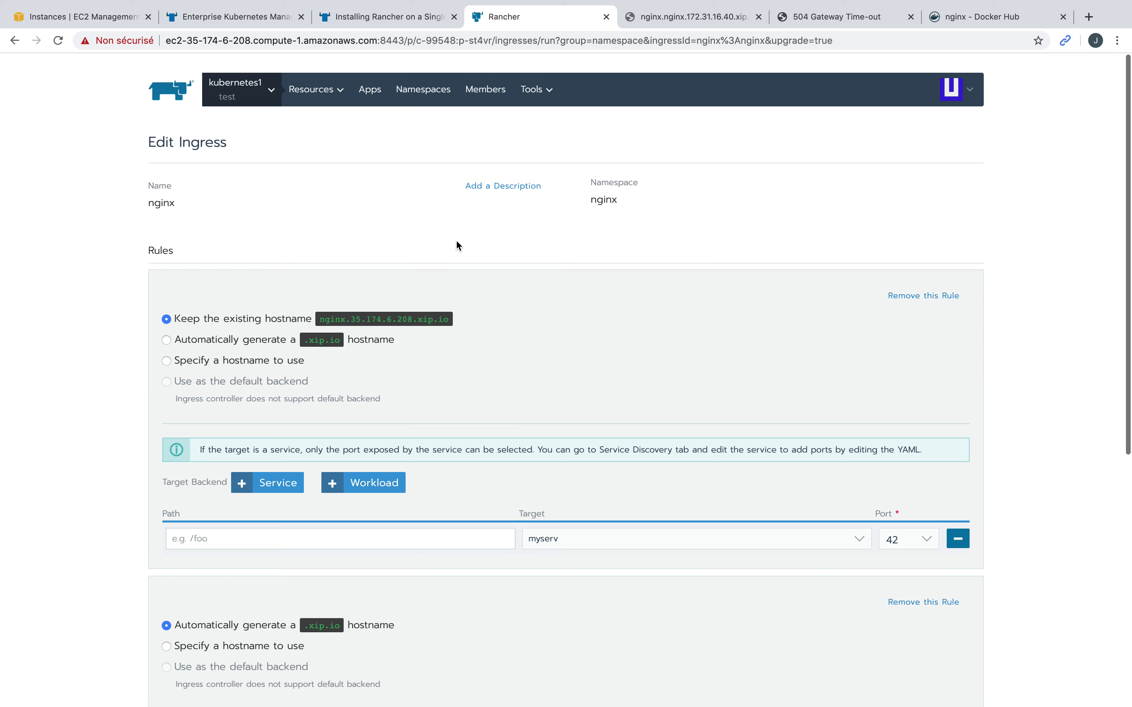
left_click(274, 91)
- Go from the project's Load Balancing list to the Global view and open the kubernetes1 cluster
left_click(312, 89)
left_click(317, 115)
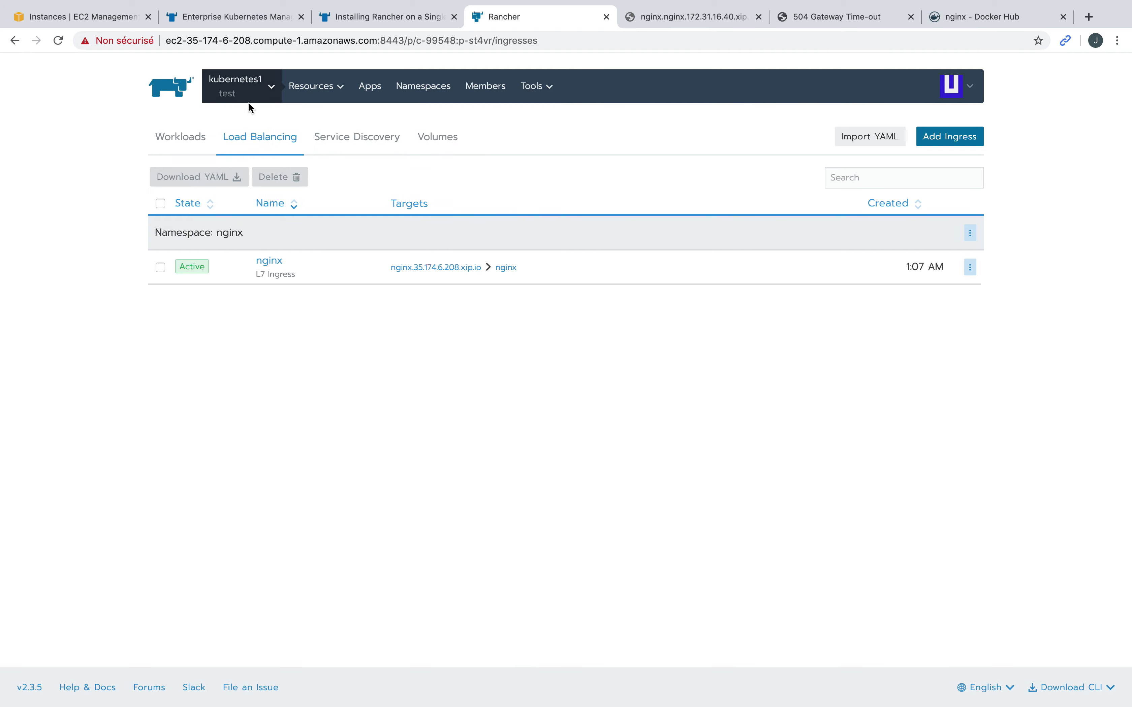
mouse_move(257, 88)
left_click(255, 124)
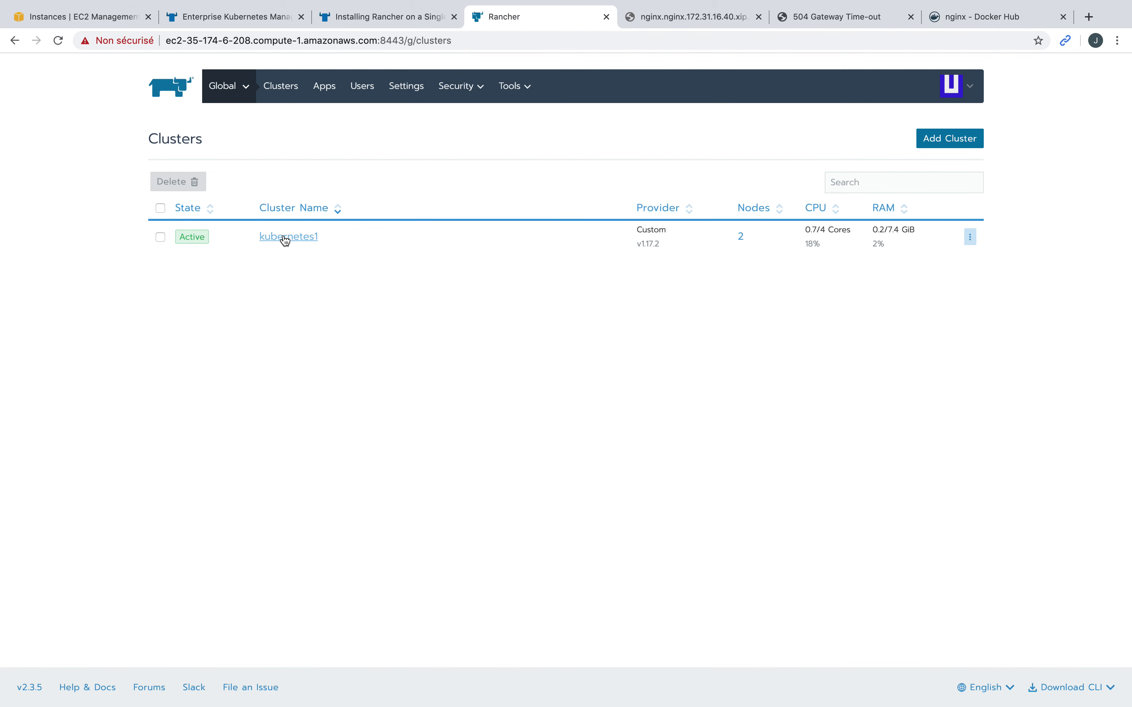
left_click(287, 237)
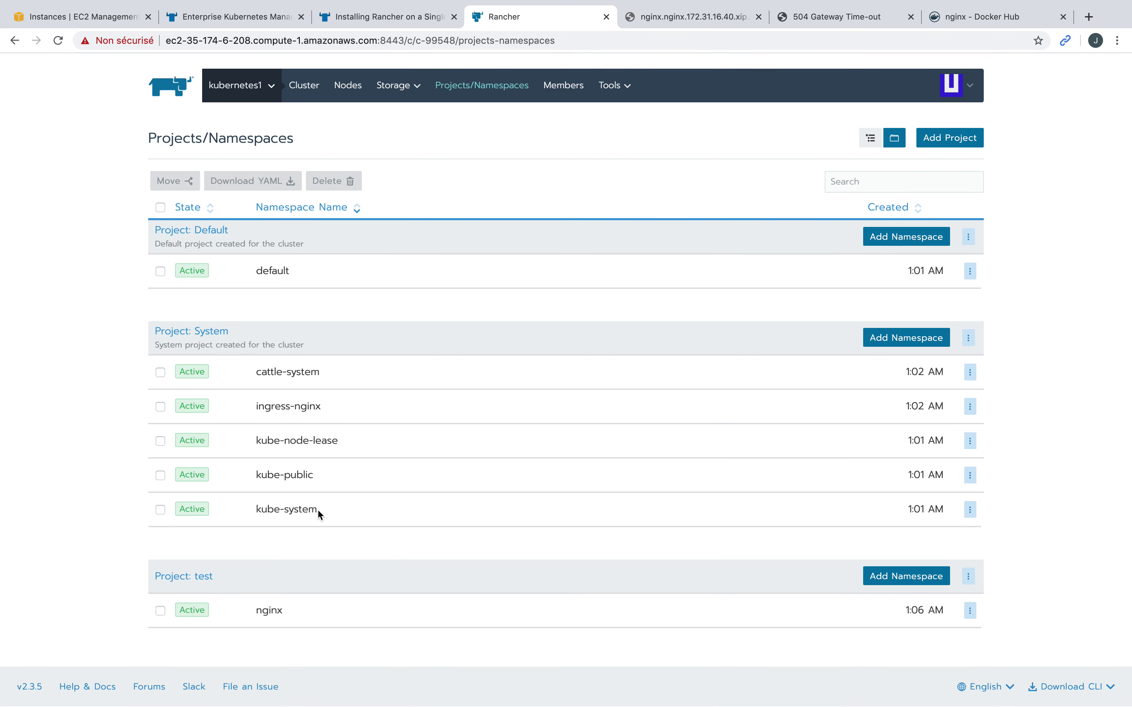
- View kubernetes1's nodes and dashboard, then display its kubeconfig file
left_click(343, 88)
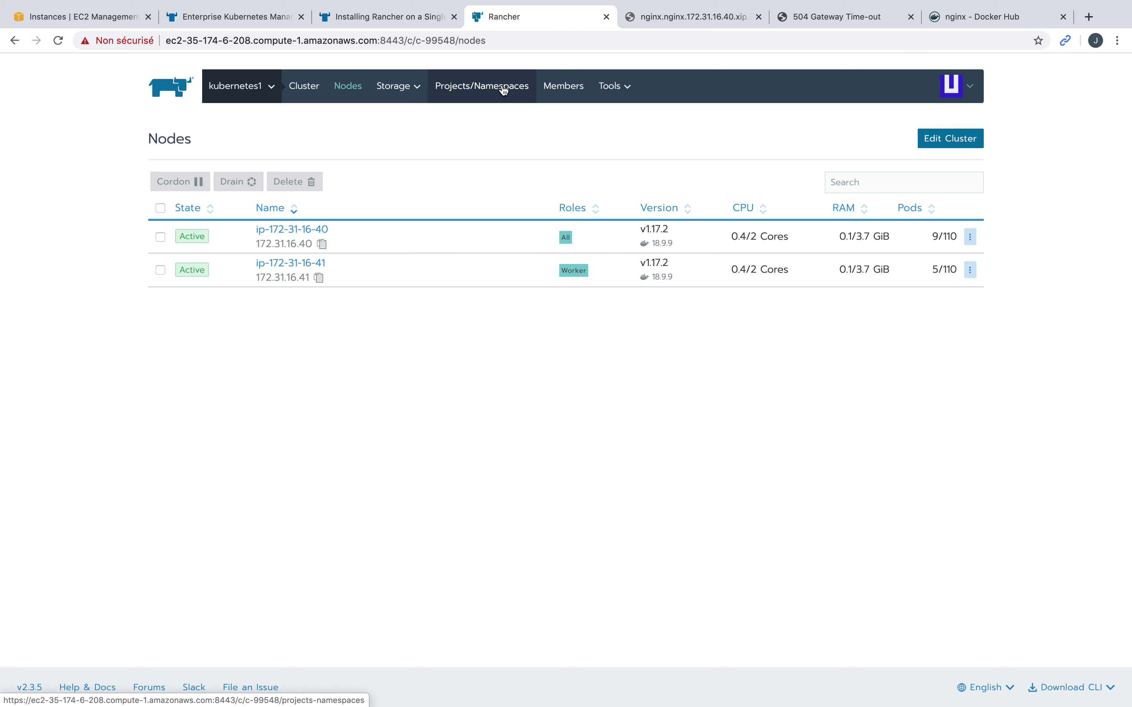
left_click(308, 90)
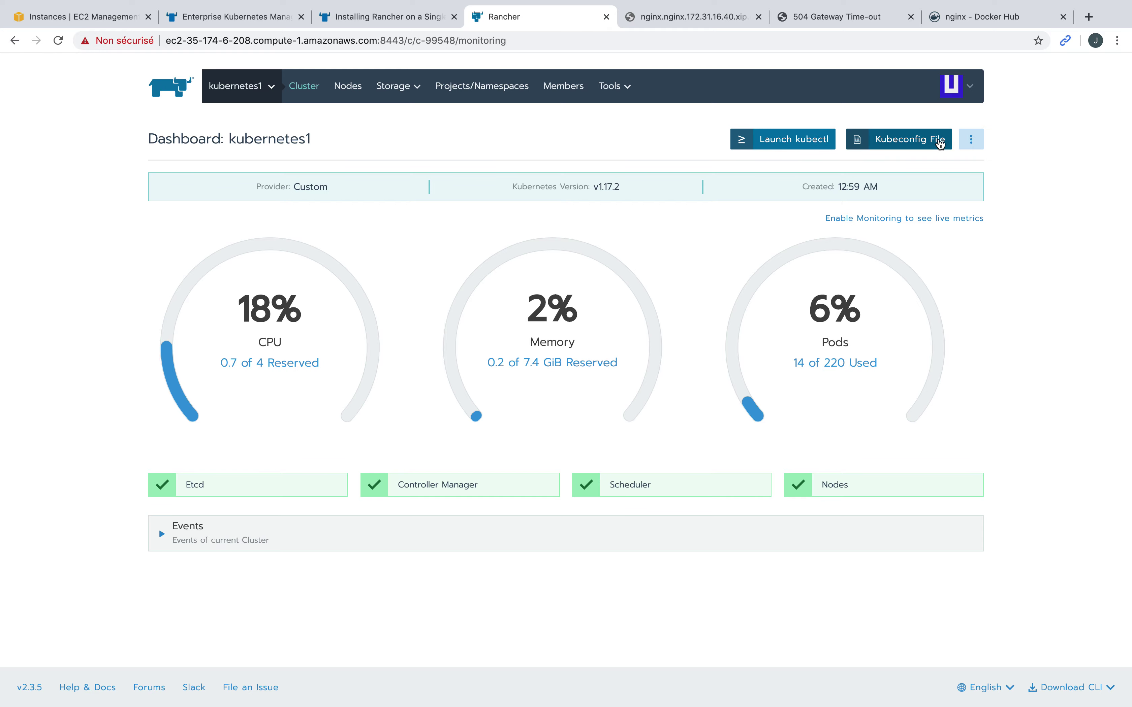
left_click(913, 144)
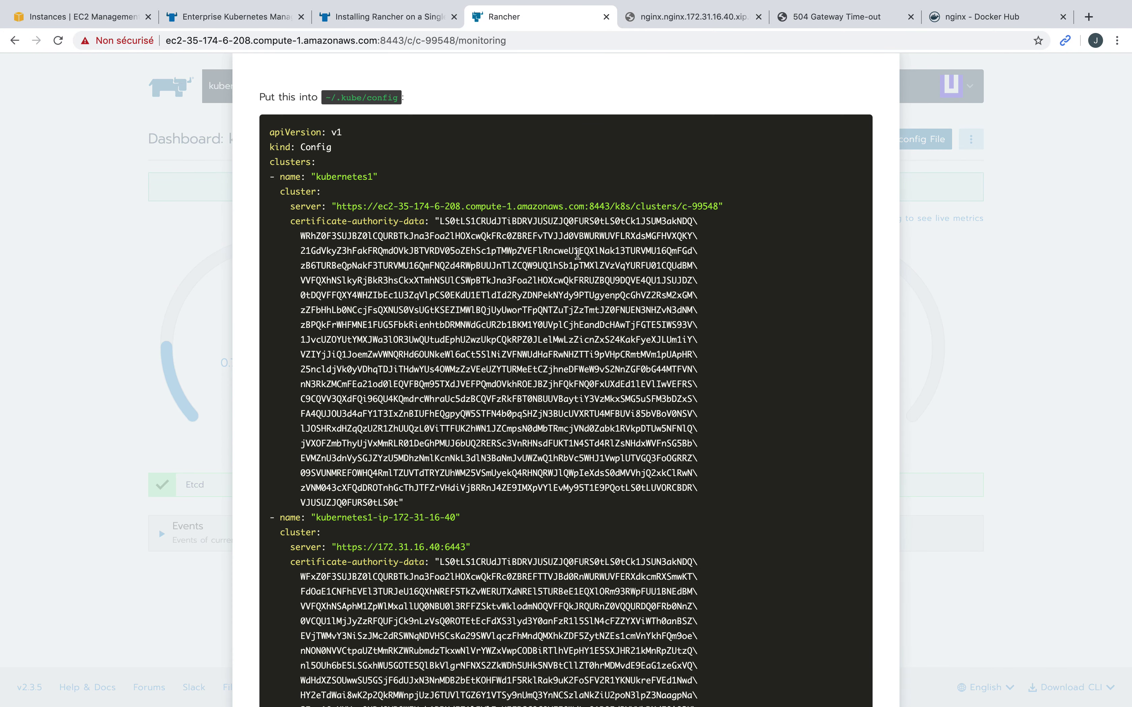
key("super+a")
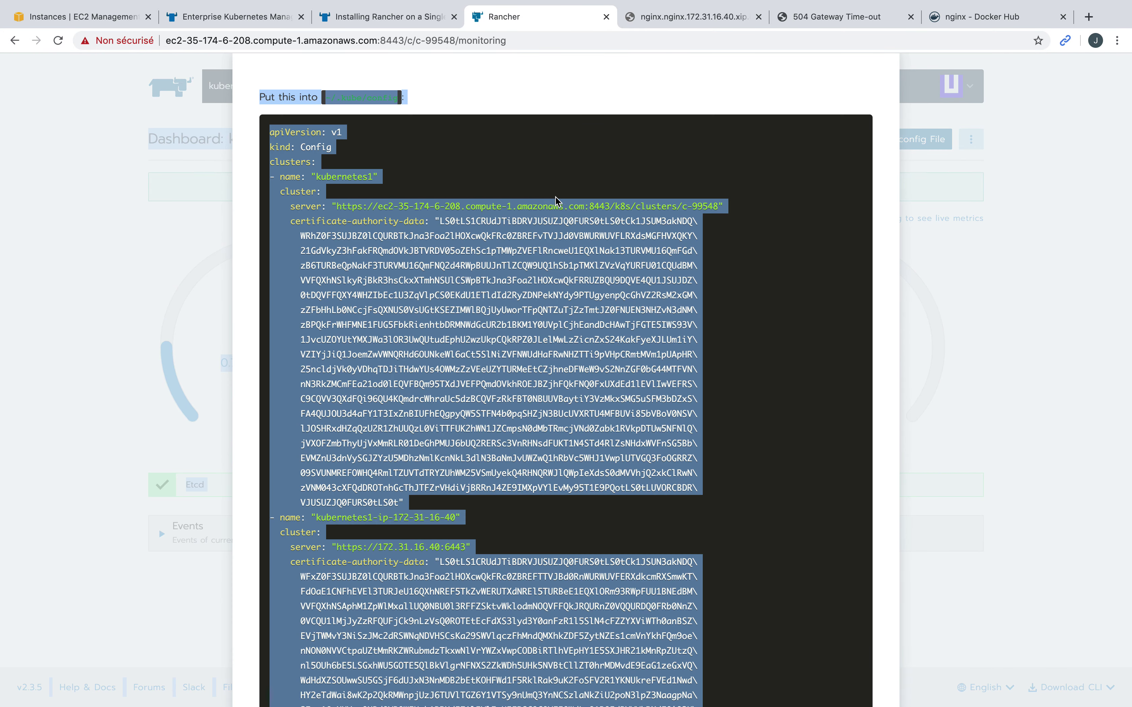
left_click(556, 202)
- Copy the kubeconfig to the clipboard and switch over to the notes and terminal
scroll(710, 332, "down", 15)
scroll(711, 332, "up", 1)
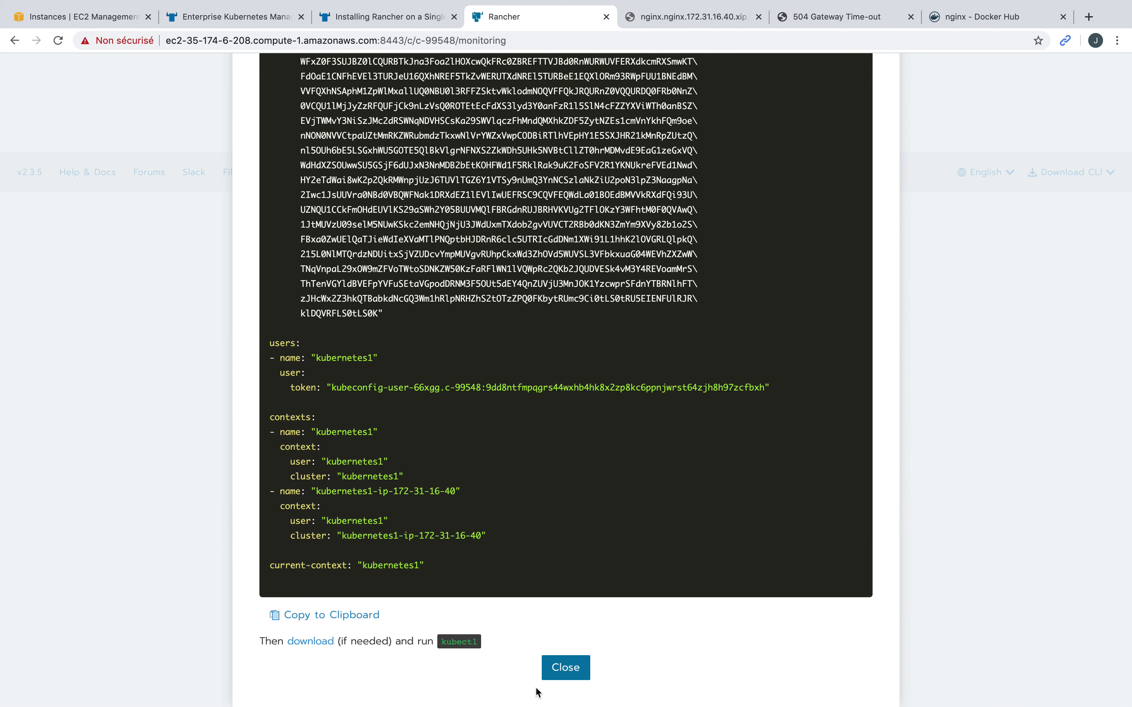
left_click(330, 624)
key("ctrl+Left")
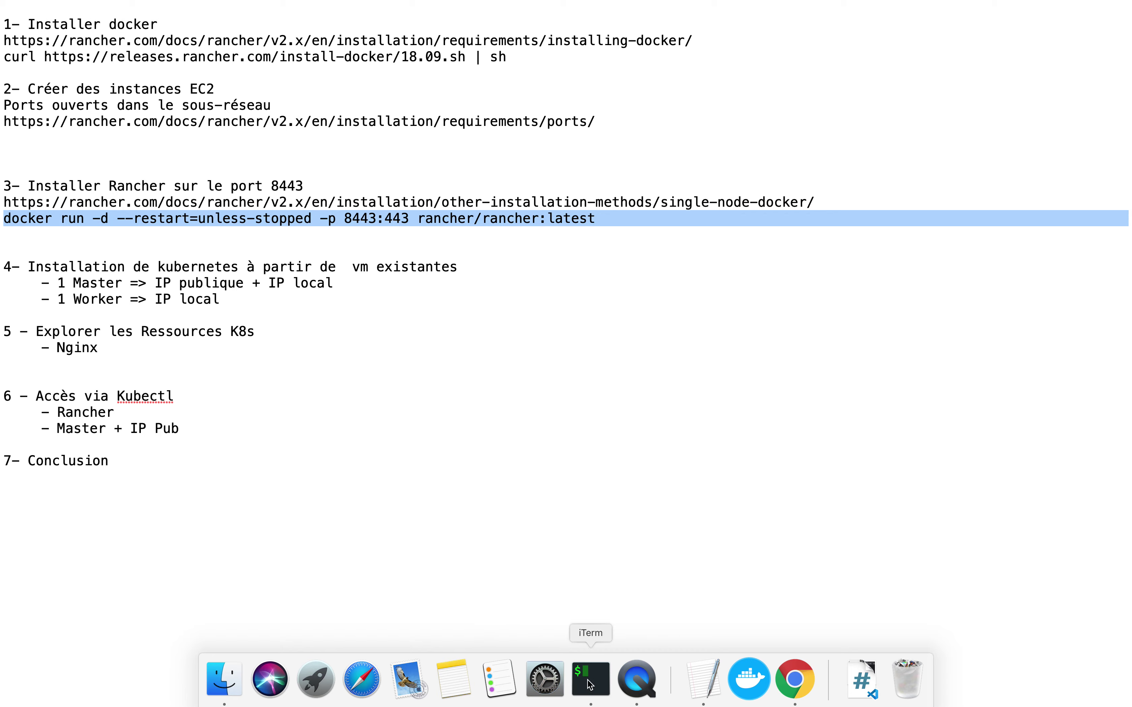
left_click(589, 679)
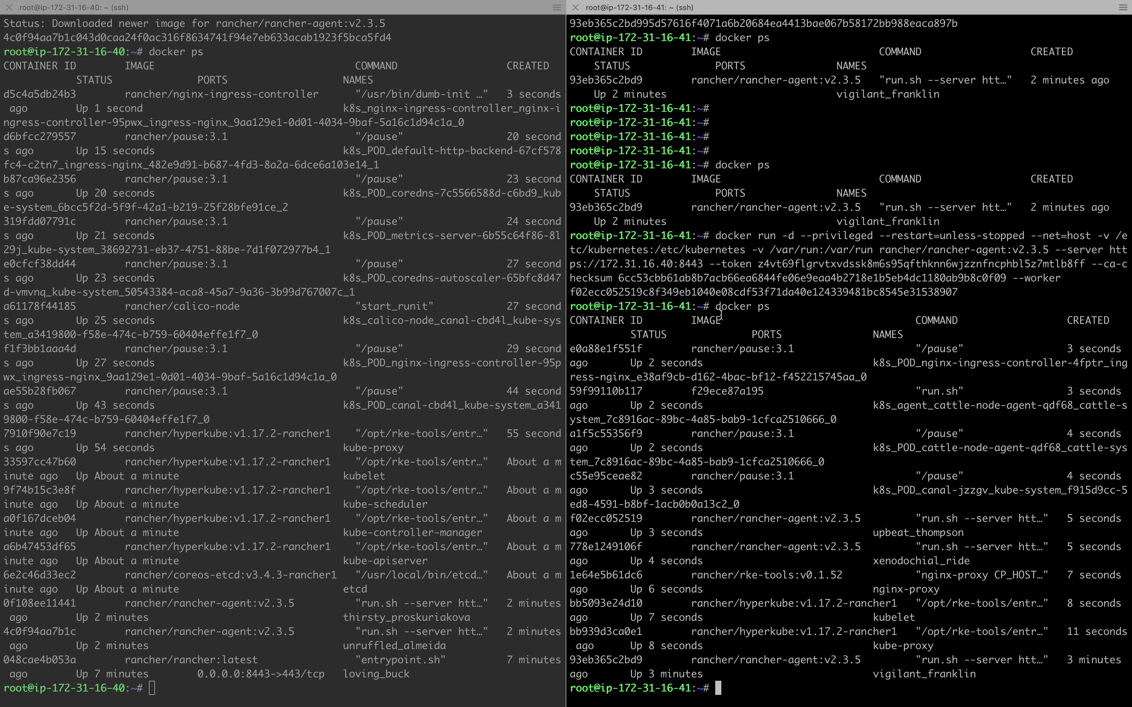
- Split the iTerm session into a new lower pane and open ~/.kube/config in vim
right_click(799, 176)
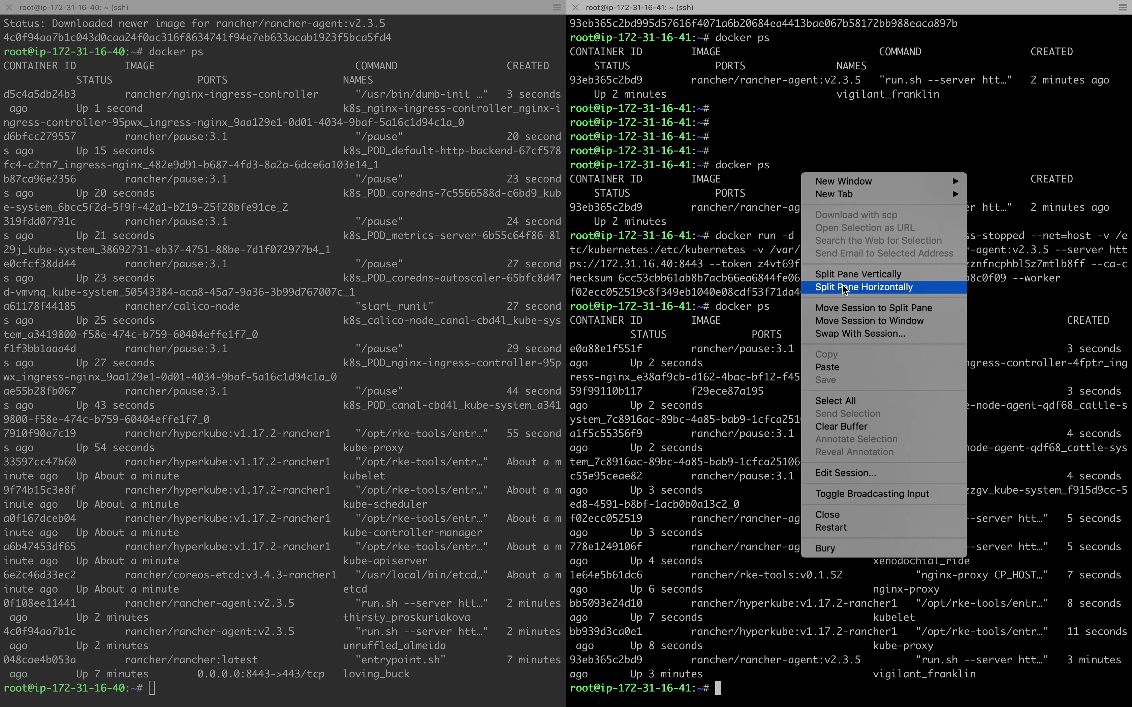
left_click(859, 287)
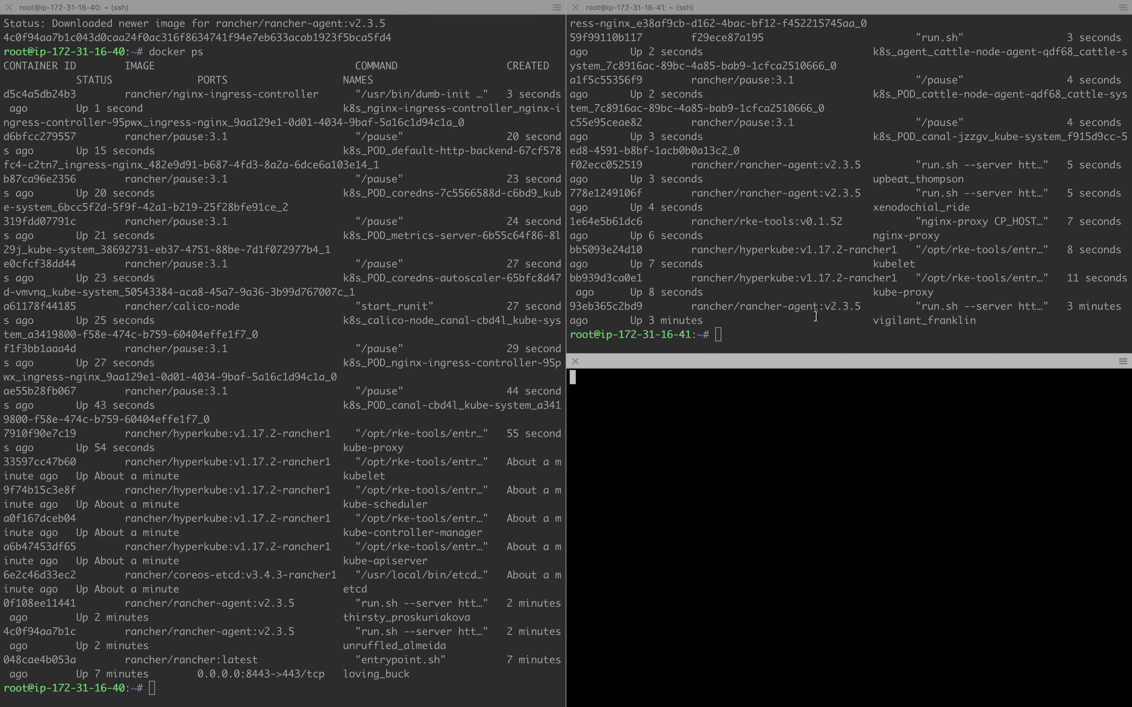
key("ctrl+l")
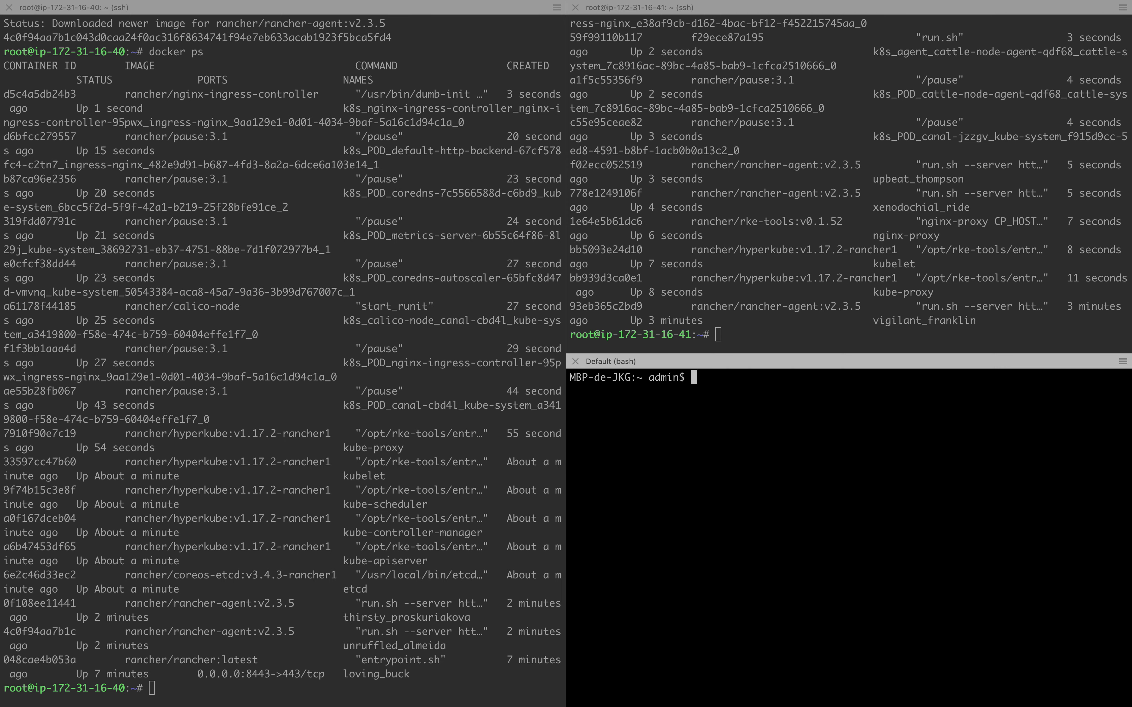
type("vim .k")
key("Tab")
type("c")
key("Tab")
key("Return")
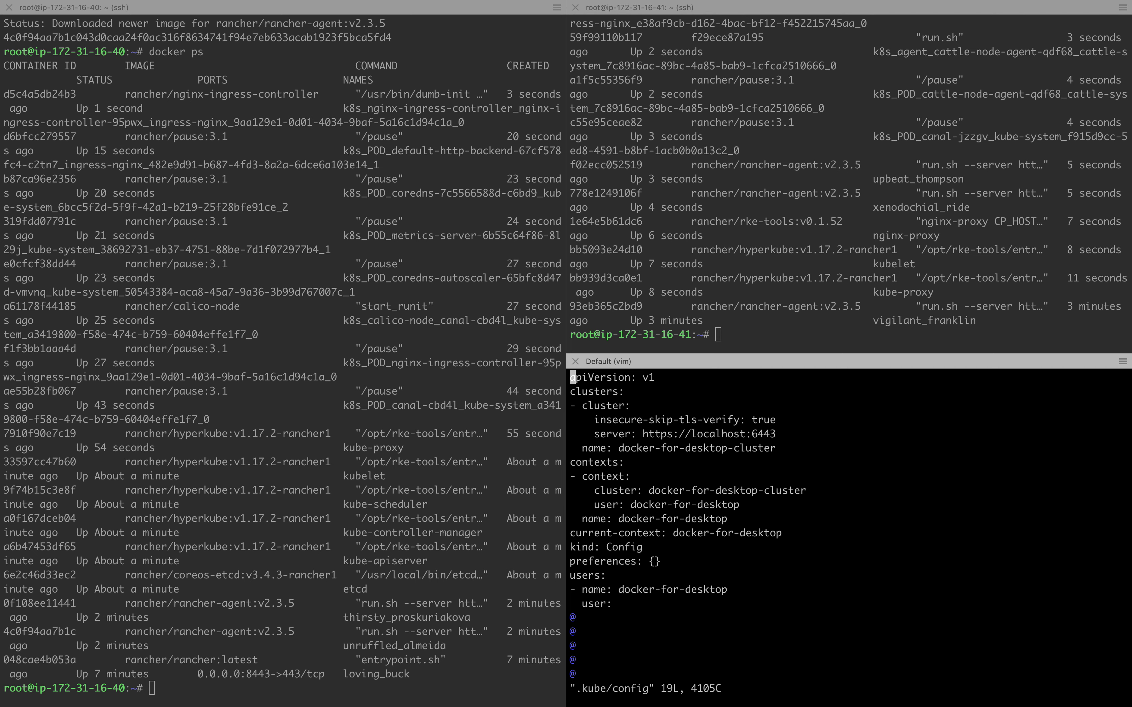
- Replace the config contents with the pasted Rancher kubeconfig, save with :wq, then type kubectl get node
type(":q")
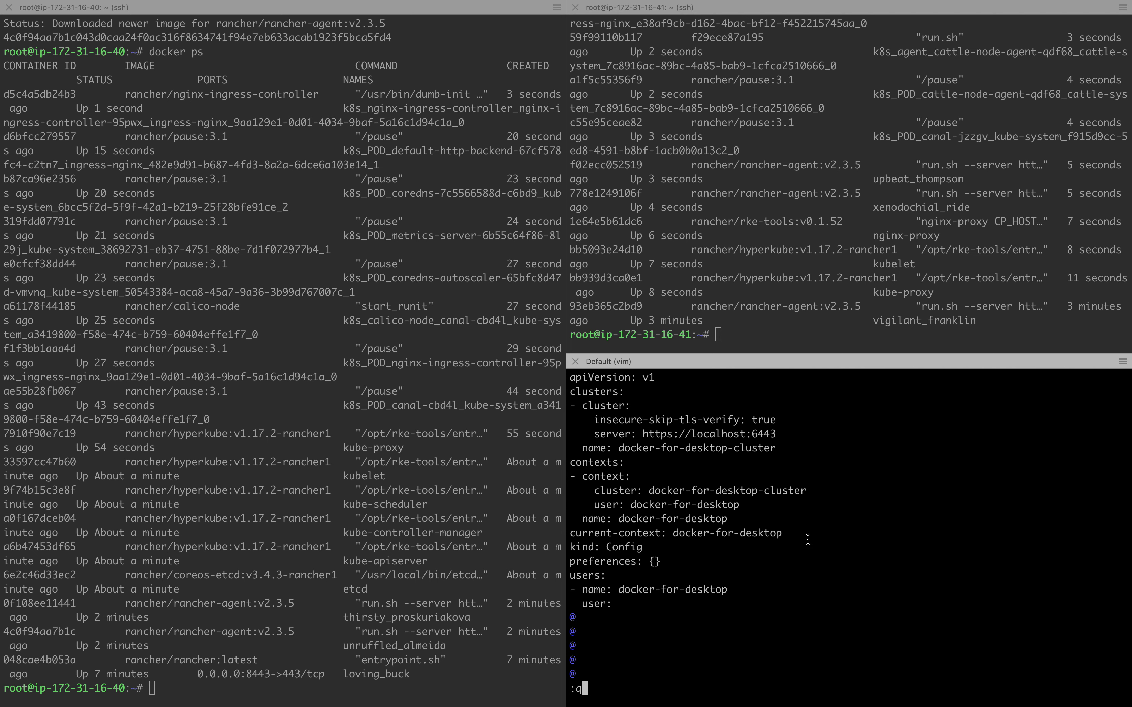
key("Escape")
scroll(849, 491, "down", 1)
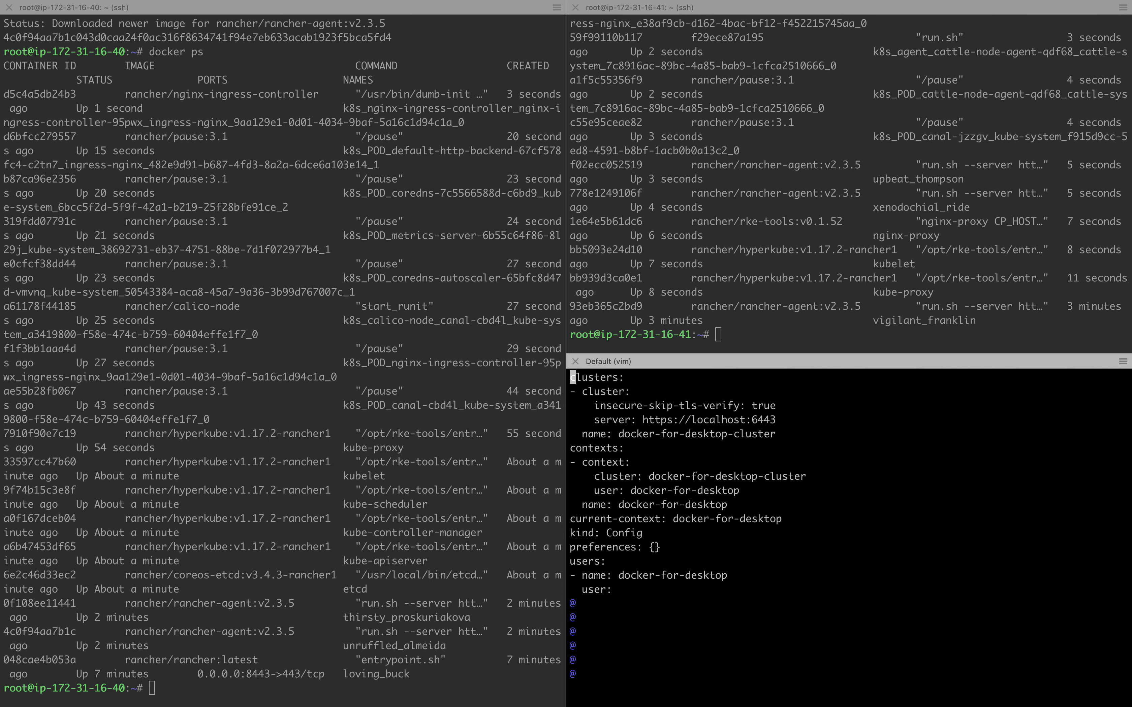
key("g")
key("g")
key("d")
key("shift+g")
key("i")
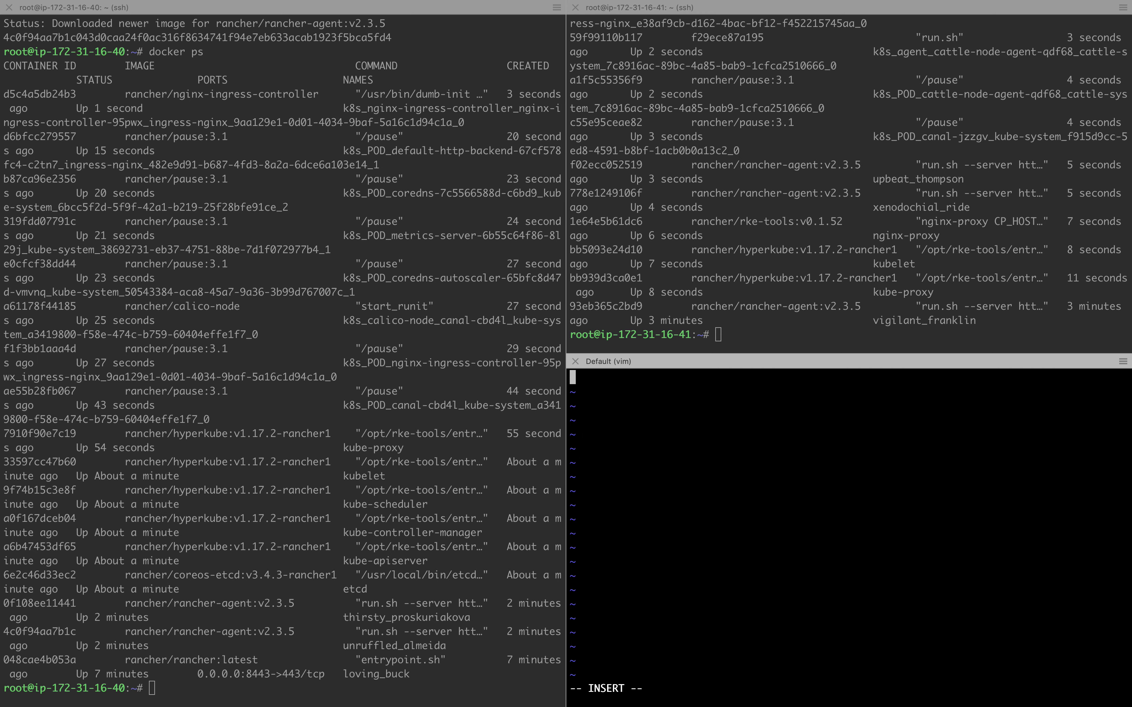
key("super+v")
type(":wq")
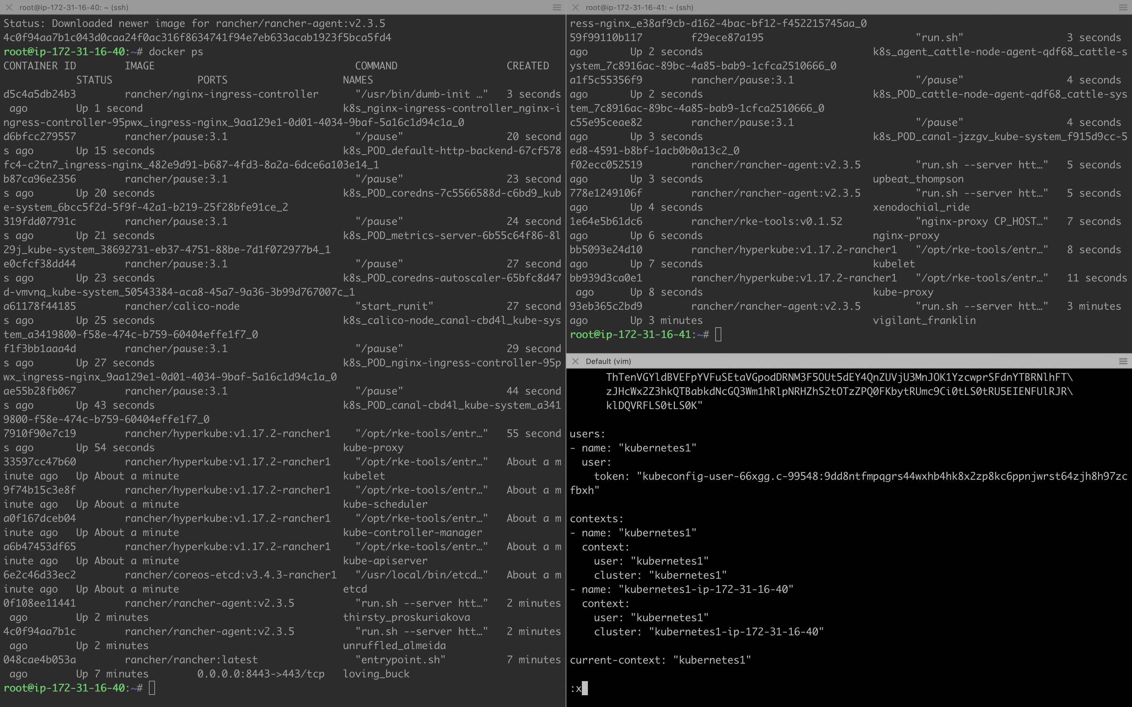
key("Return")
type("kubectl")
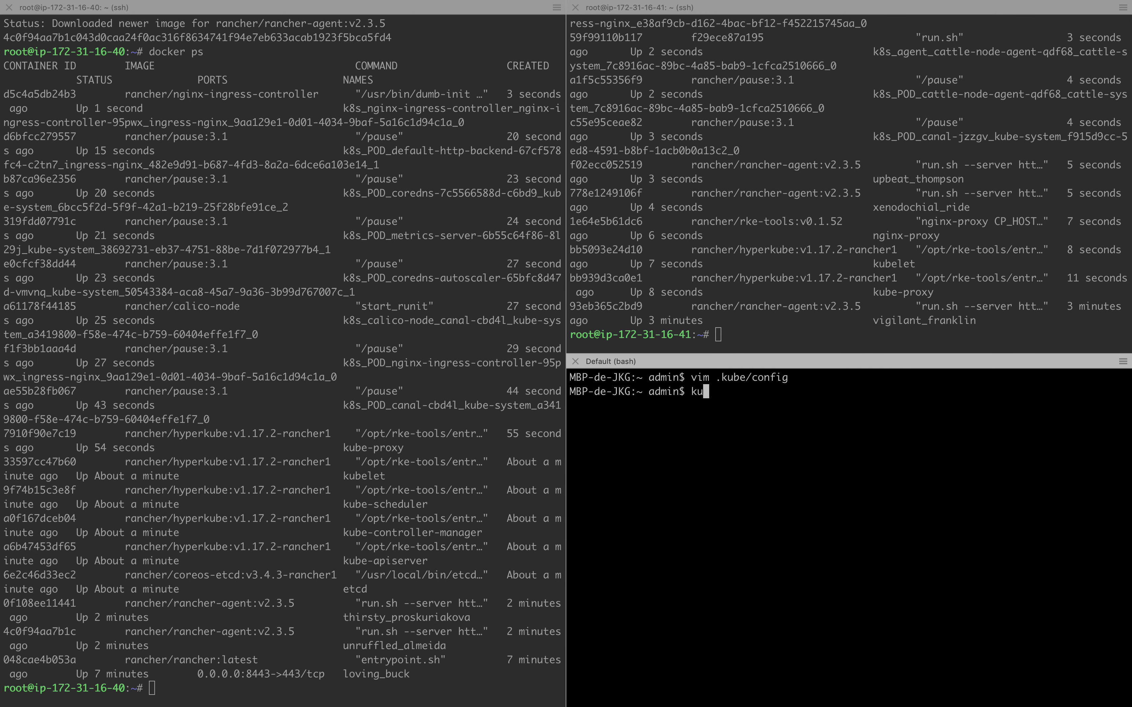
type(" get node")
- Run kubectl get node, then kubectl get pods --all-namespaces against kubernetes1
key("Return")
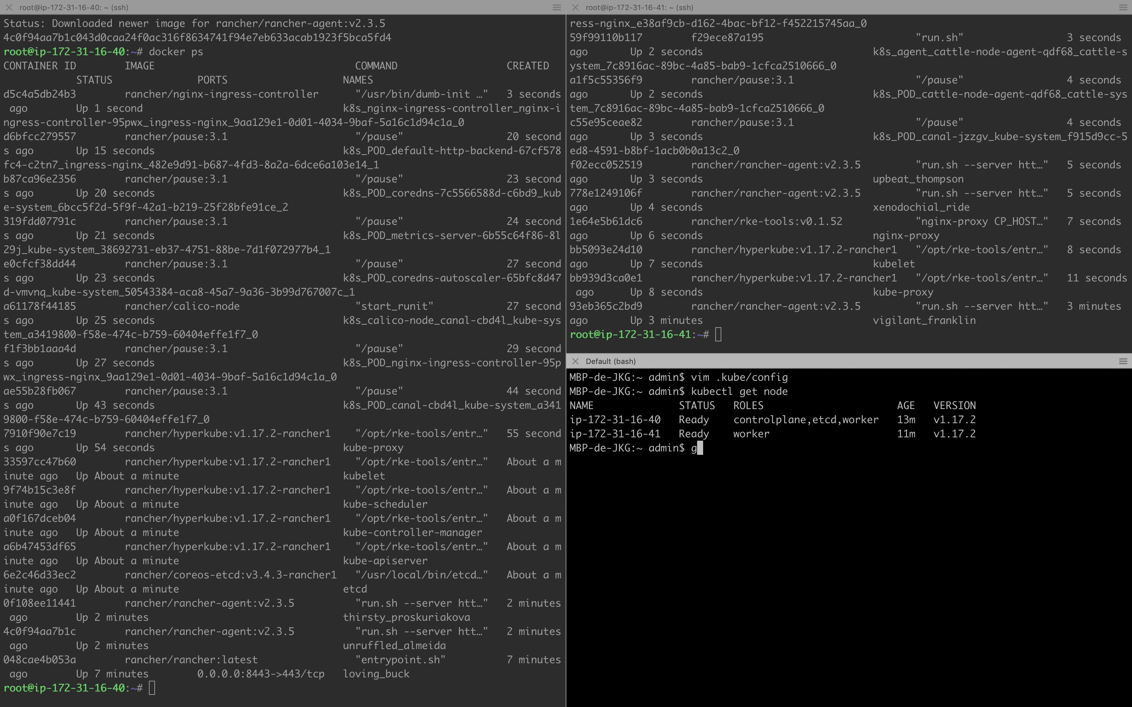
key("Up")
key("BackSpace")
key("BackSpace")
key("BackSpace")
key("BackSpace")
type("pods --all-na")
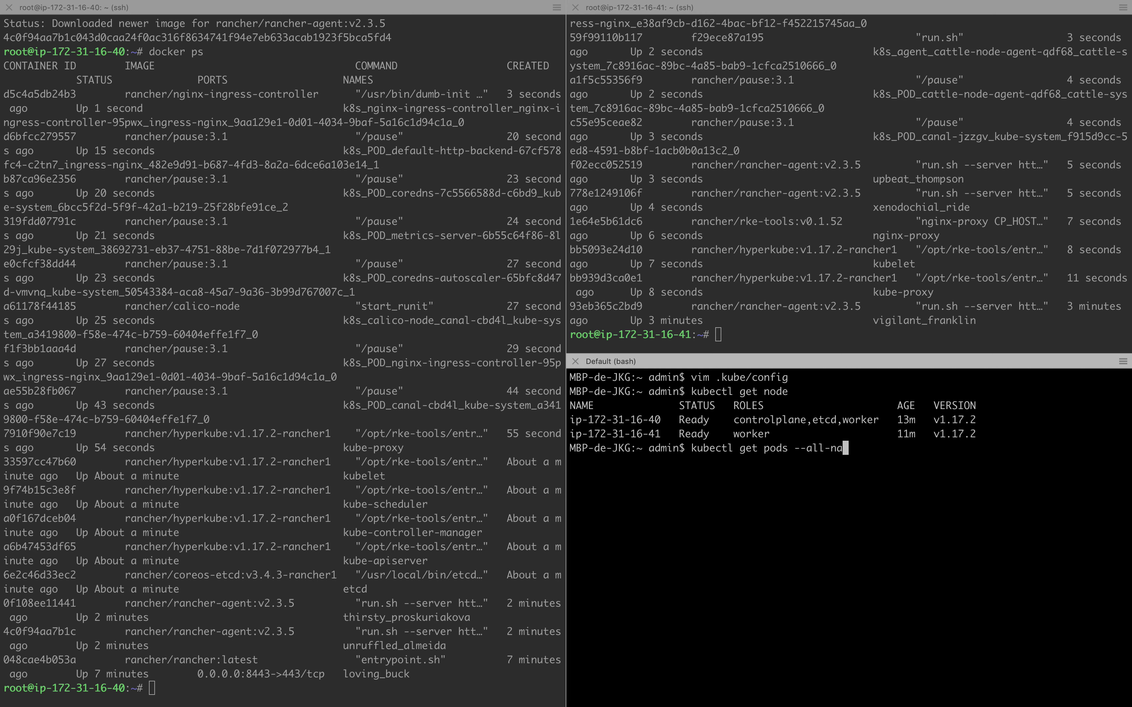
type("mespaces")
key("Return")
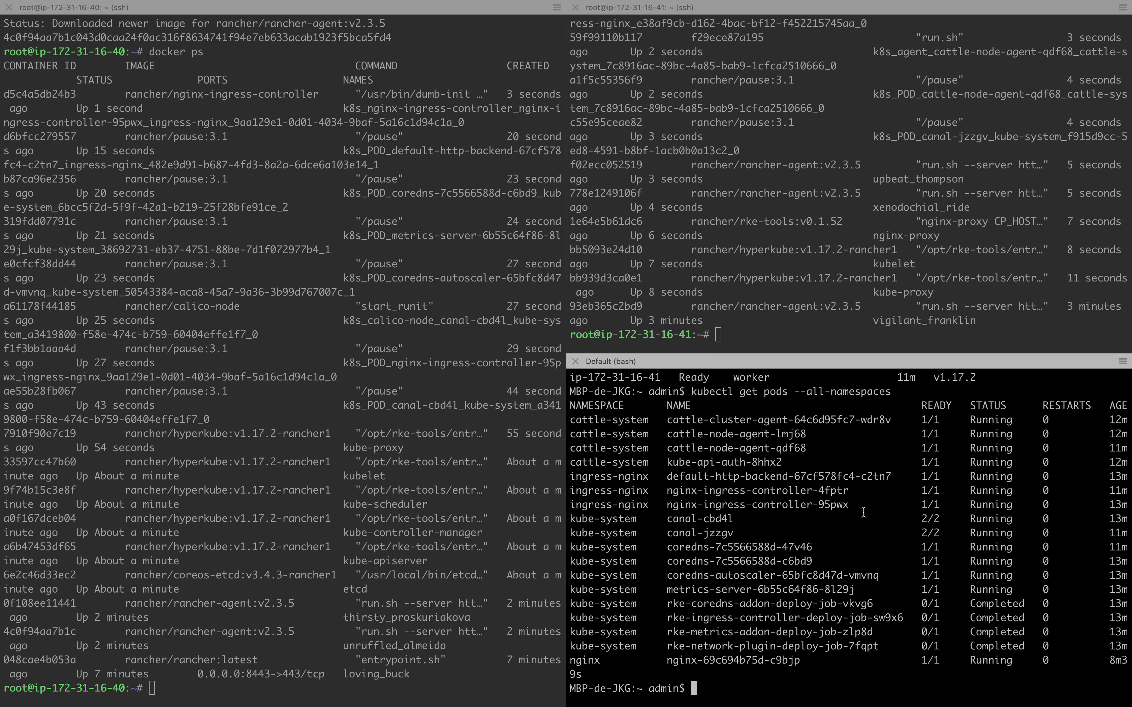
- Move between the notes and terminal spaces, then bring up Chrome showing the kubeconfig
key("ctrl+Left")
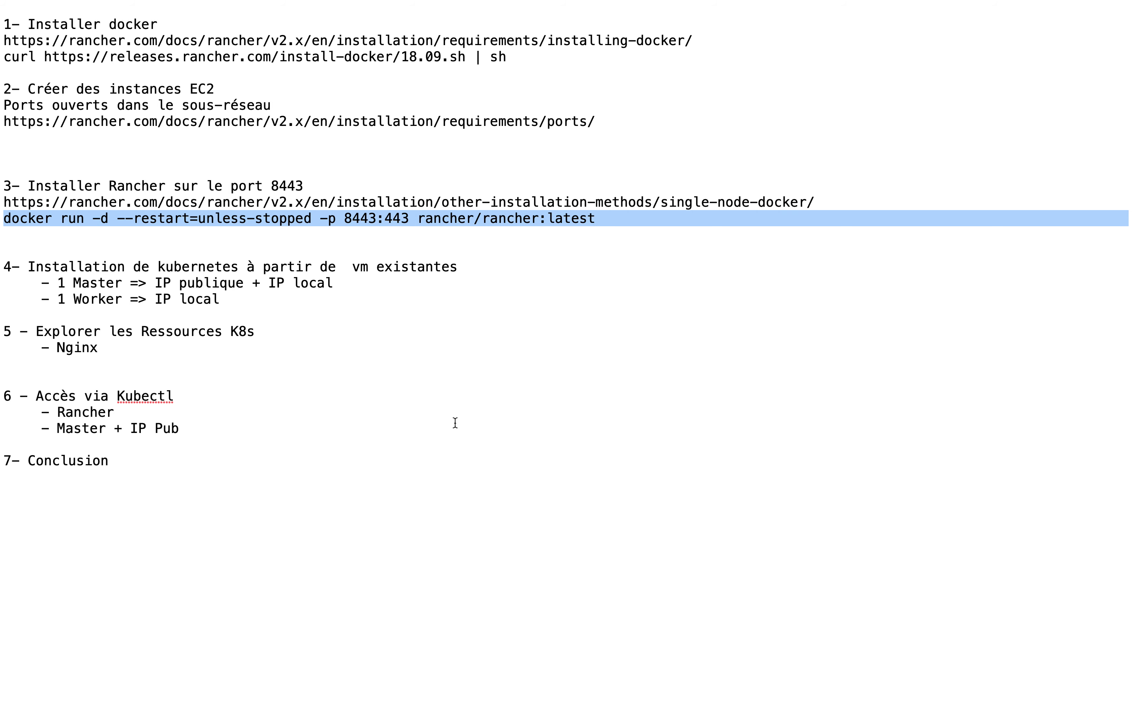
key("ctrl+Right")
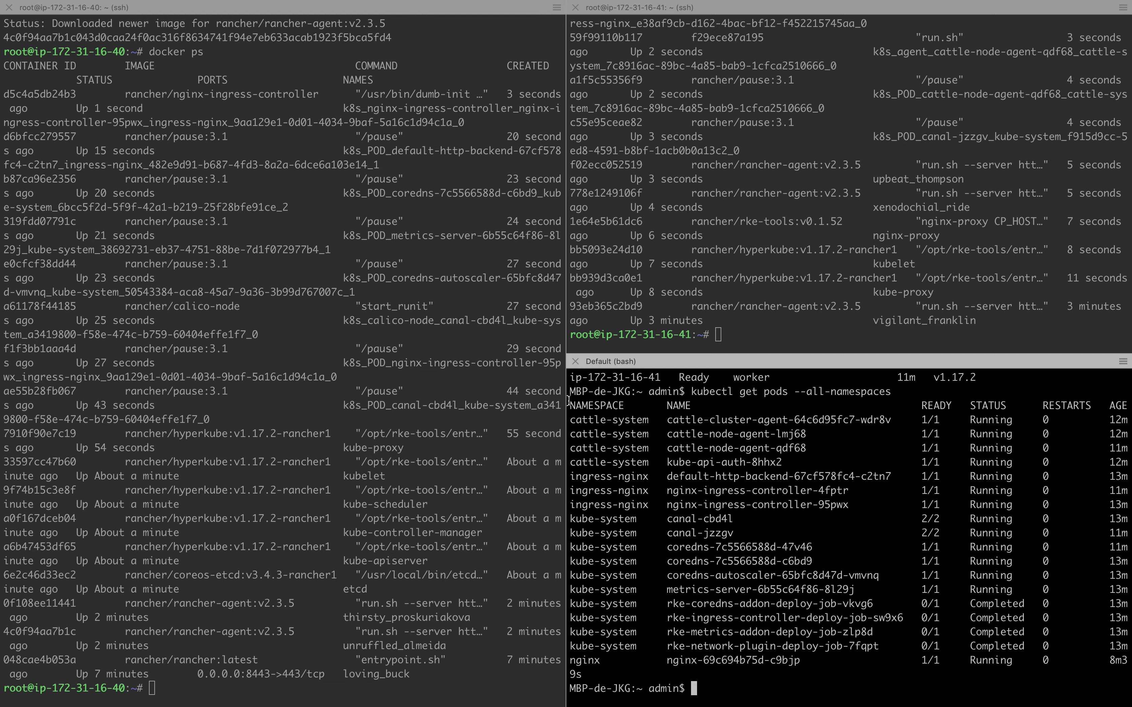
key("ctrl+Left")
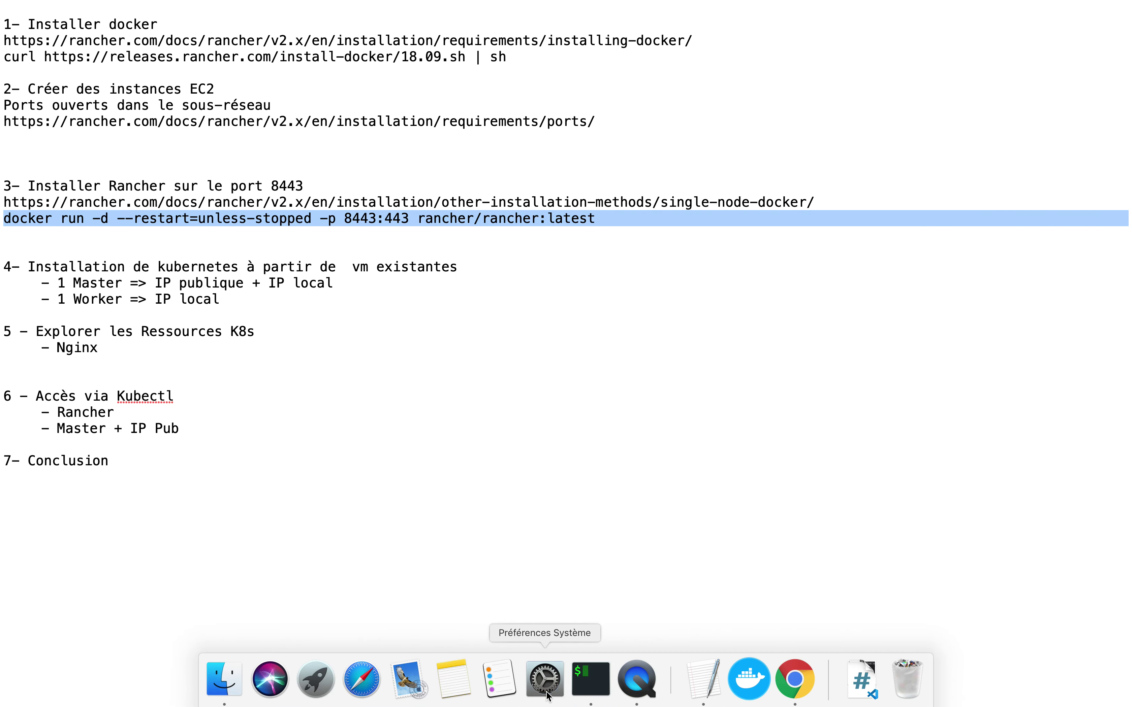
left_click(794, 678)
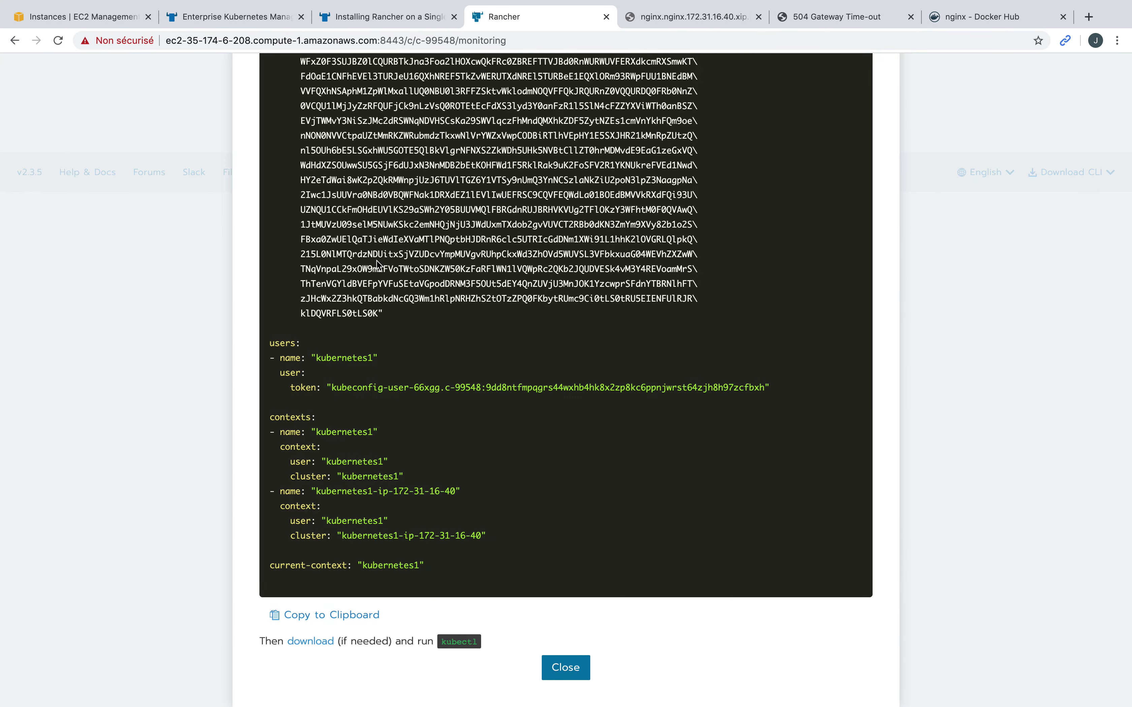
- Close the kubeconfig dialog and open kubernetes1's edit form with advanced node options shown
left_click(561, 668)
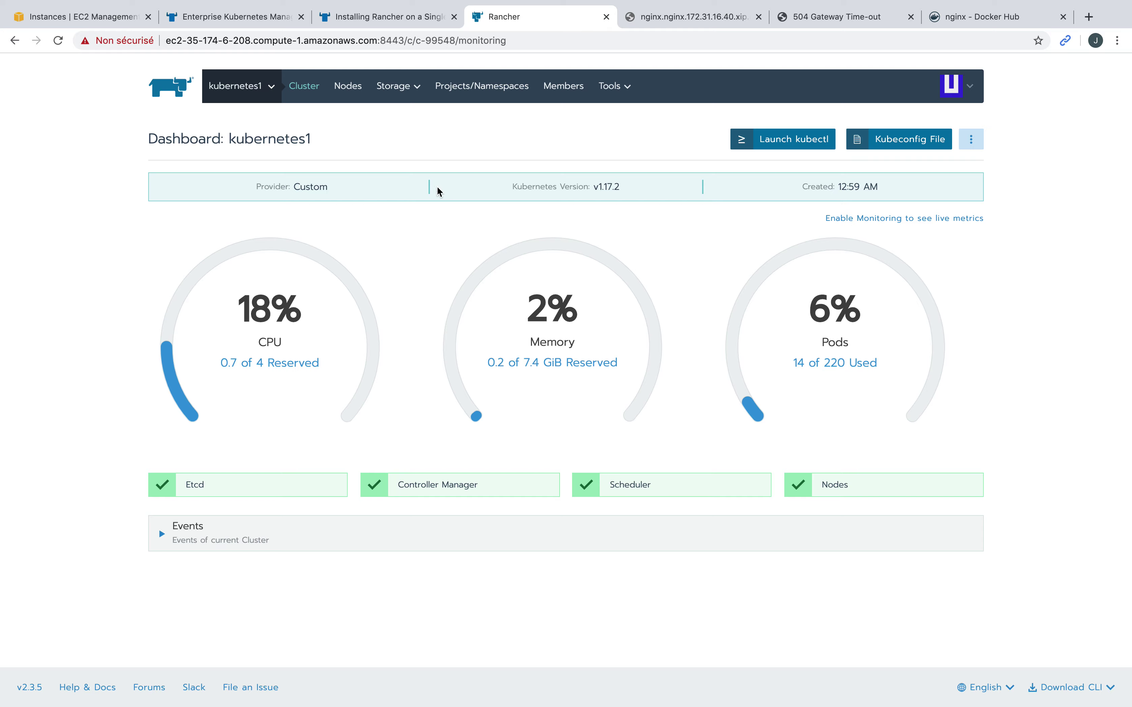
left_click(976, 140)
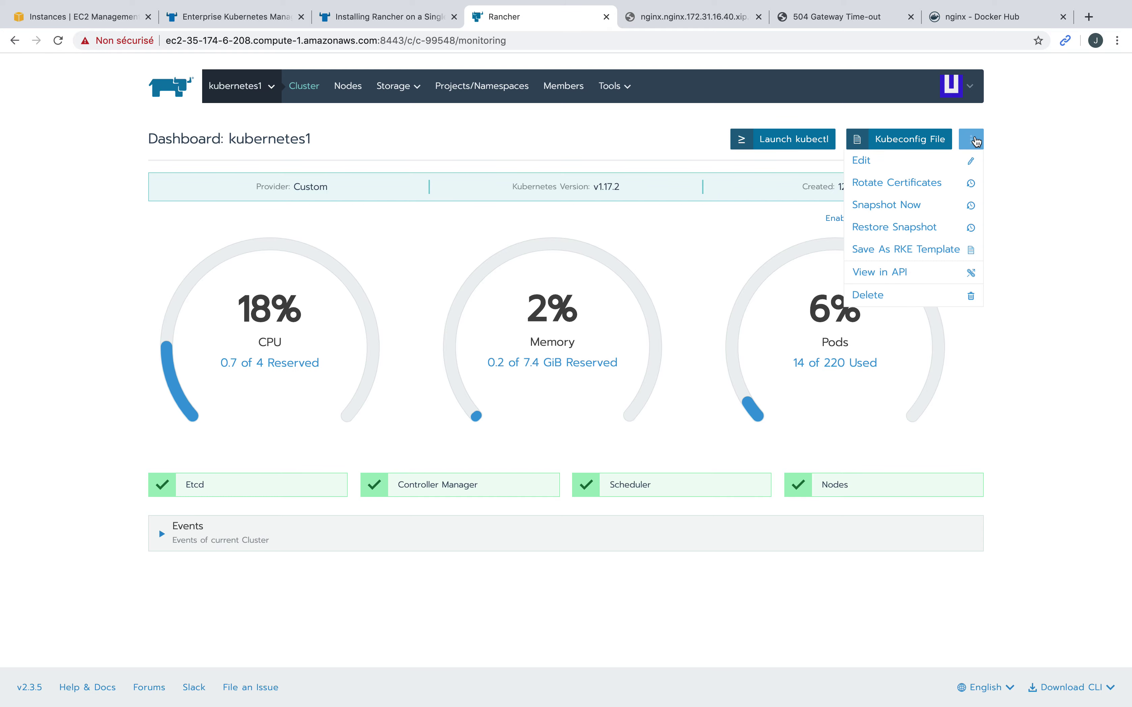
left_click(946, 161)
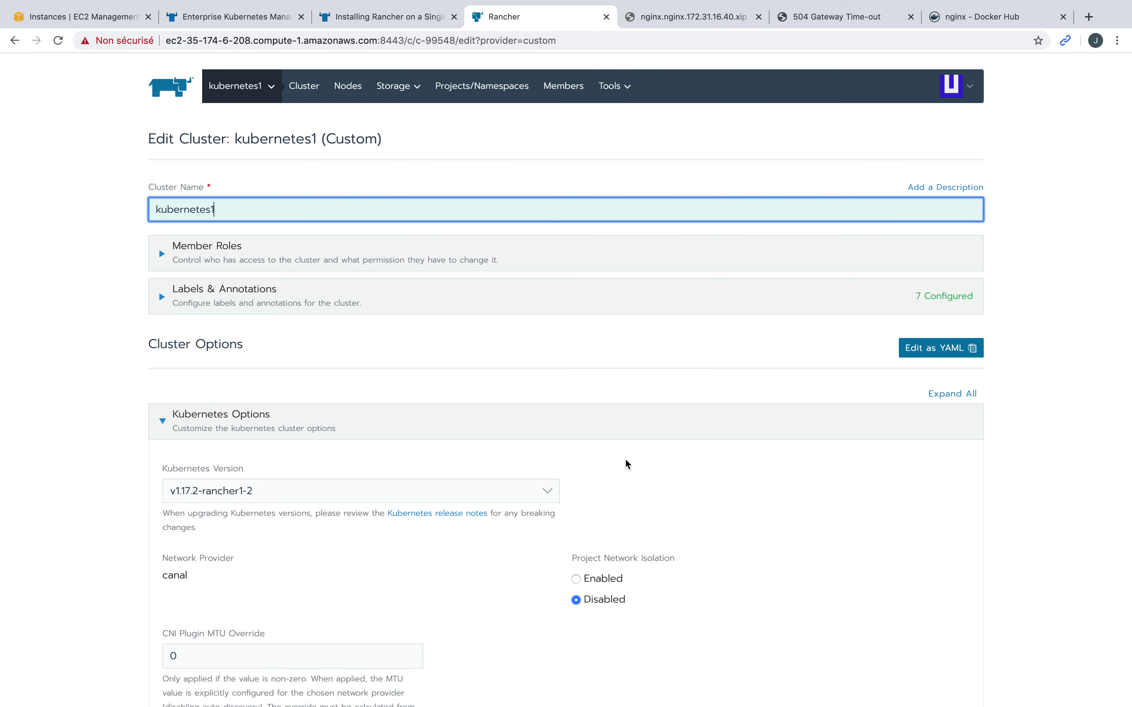
scroll(625, 461, "down", 10)
scroll(625, 463, "down", 10)
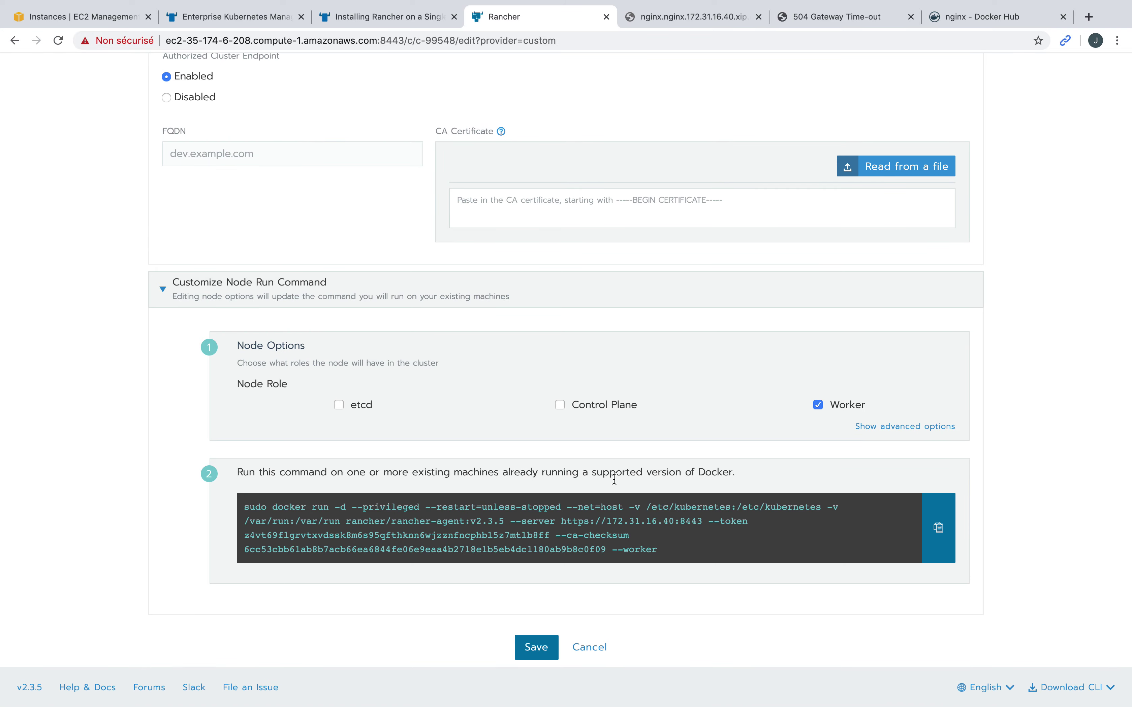
left_click(919, 426)
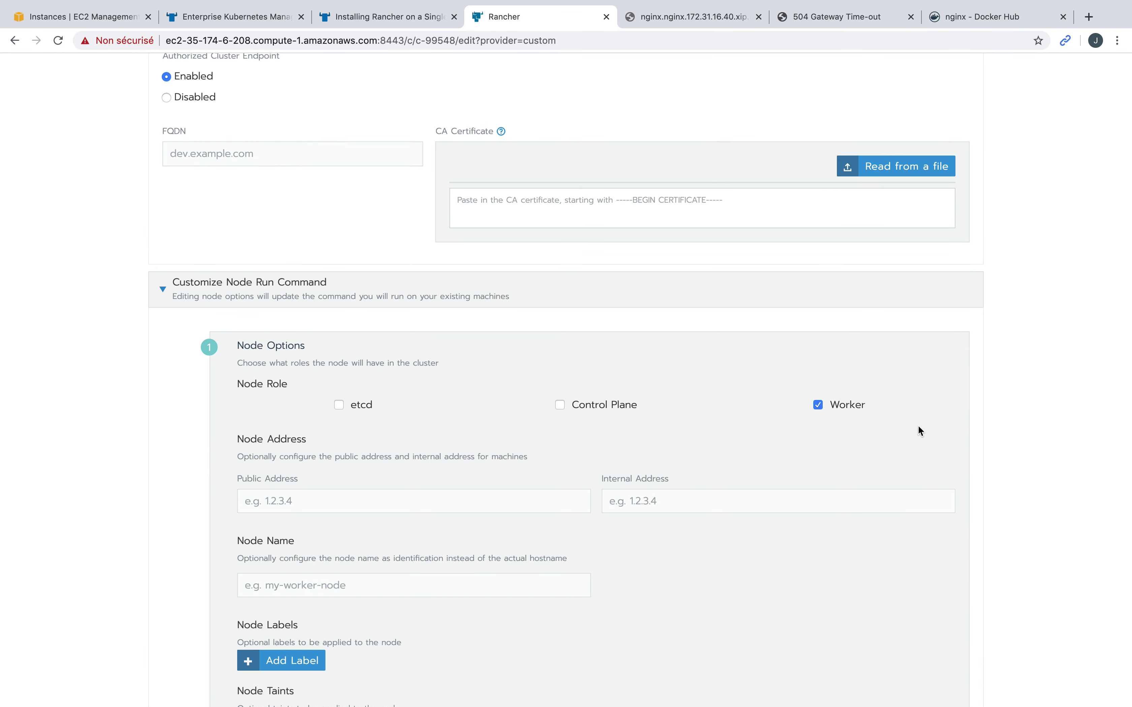
- Review the node's public and internal address fields, checking them against the notes document
scroll(690, 496, "down", 5)
left_click(266, 283)
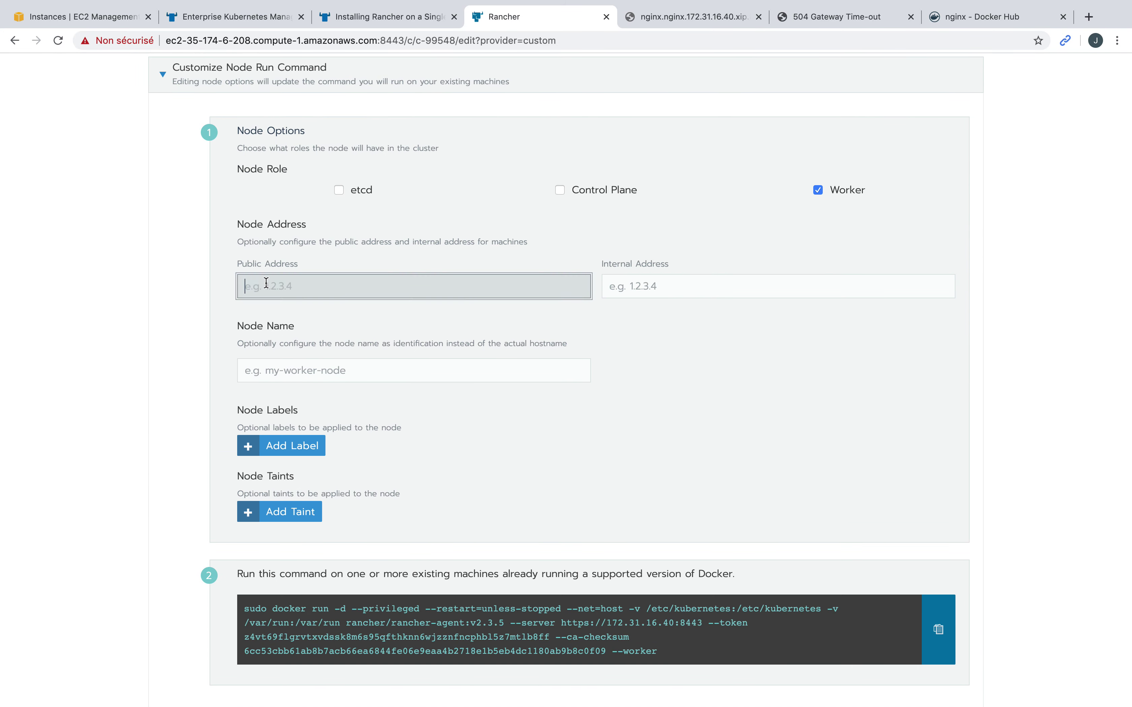
left_click(673, 283)
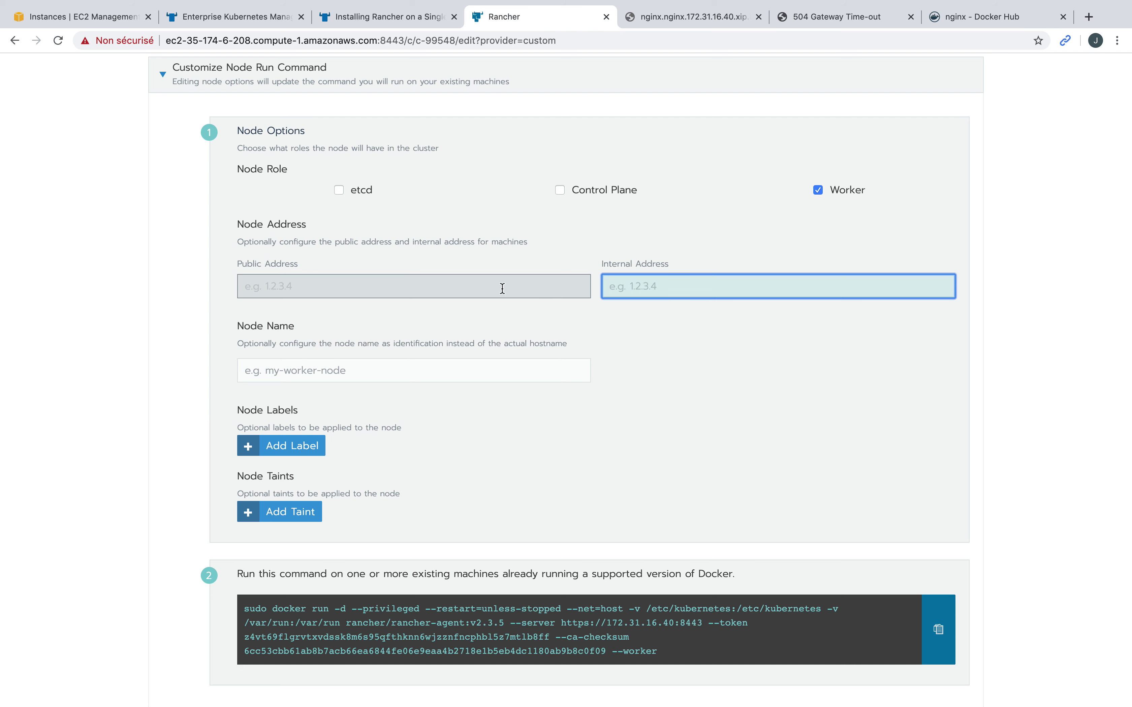
left_click(310, 283)
key("ctrl+Left")
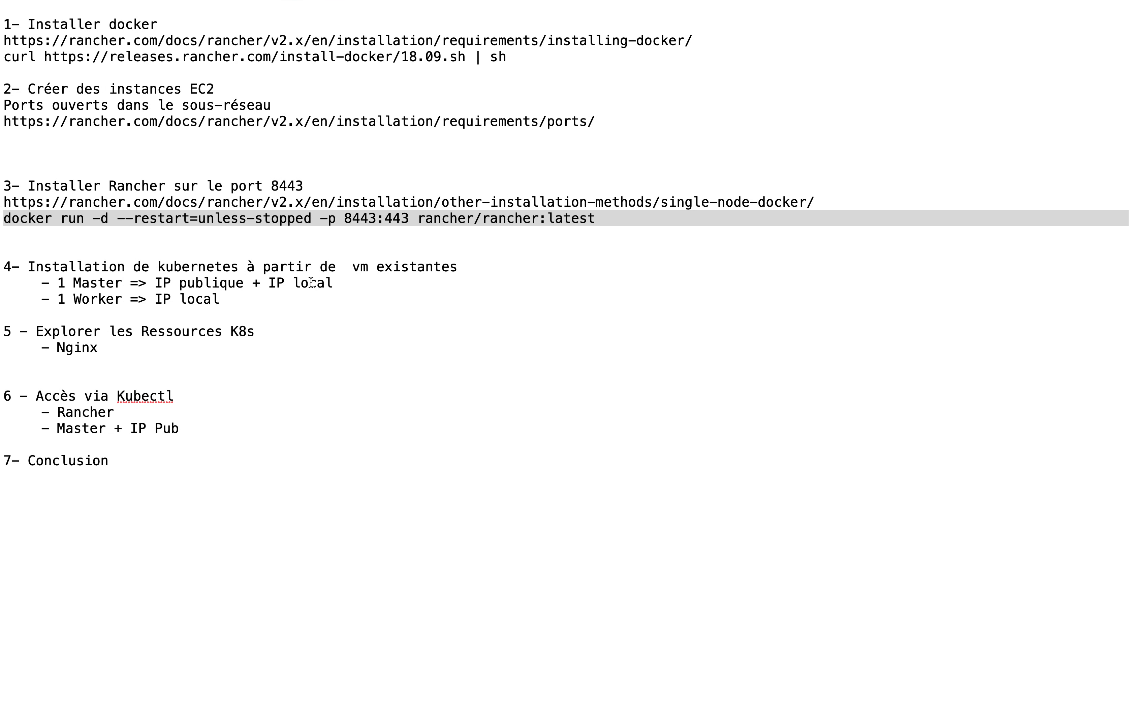
key("ctrl+Right")
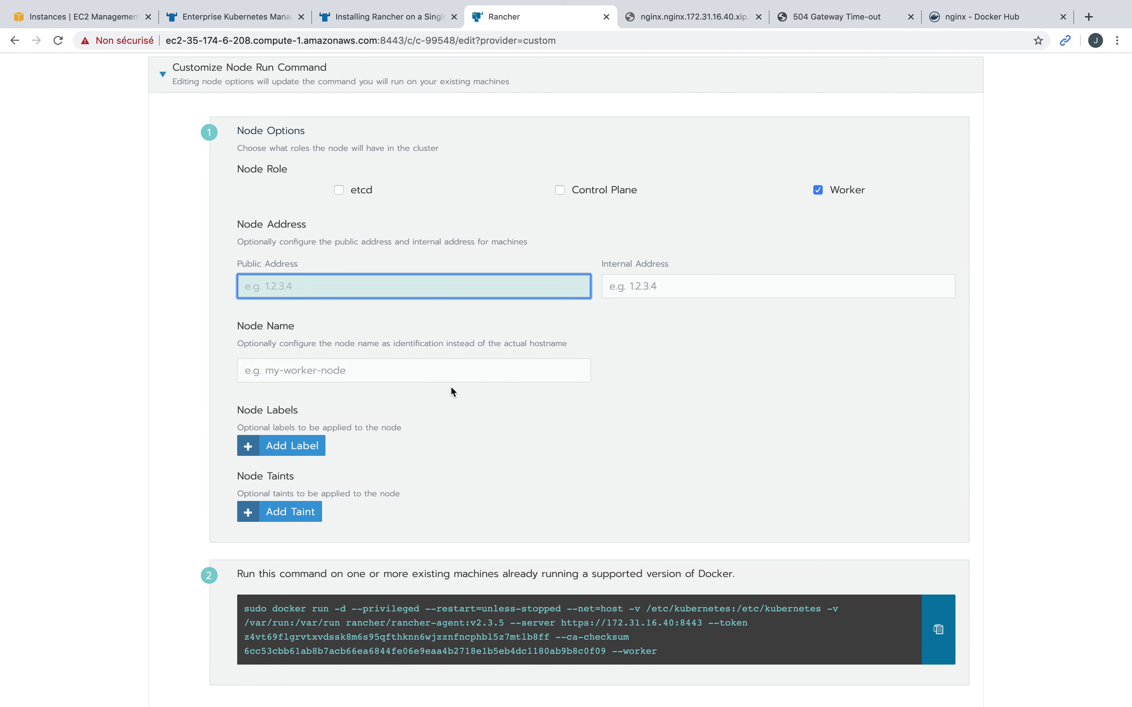
- Return to the Global clusters list via the cluster switcher and start adding a cluster
scroll(505, 309, "up", 10)
scroll(445, 172, "up", 10)
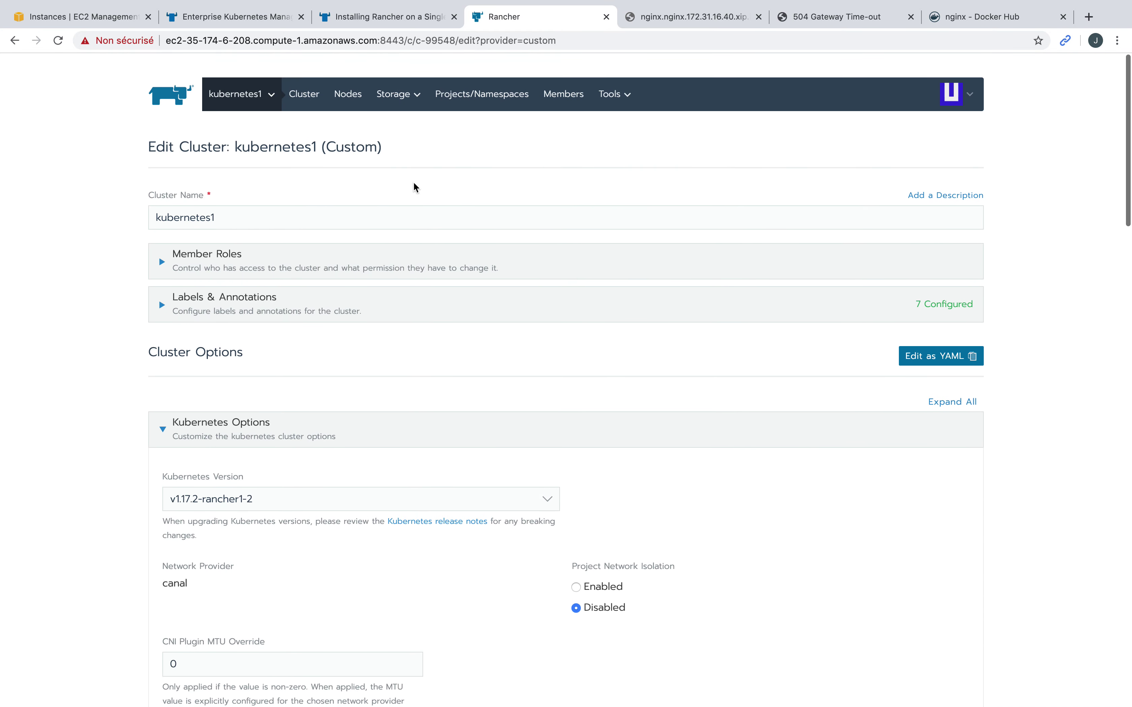
left_click(228, 87)
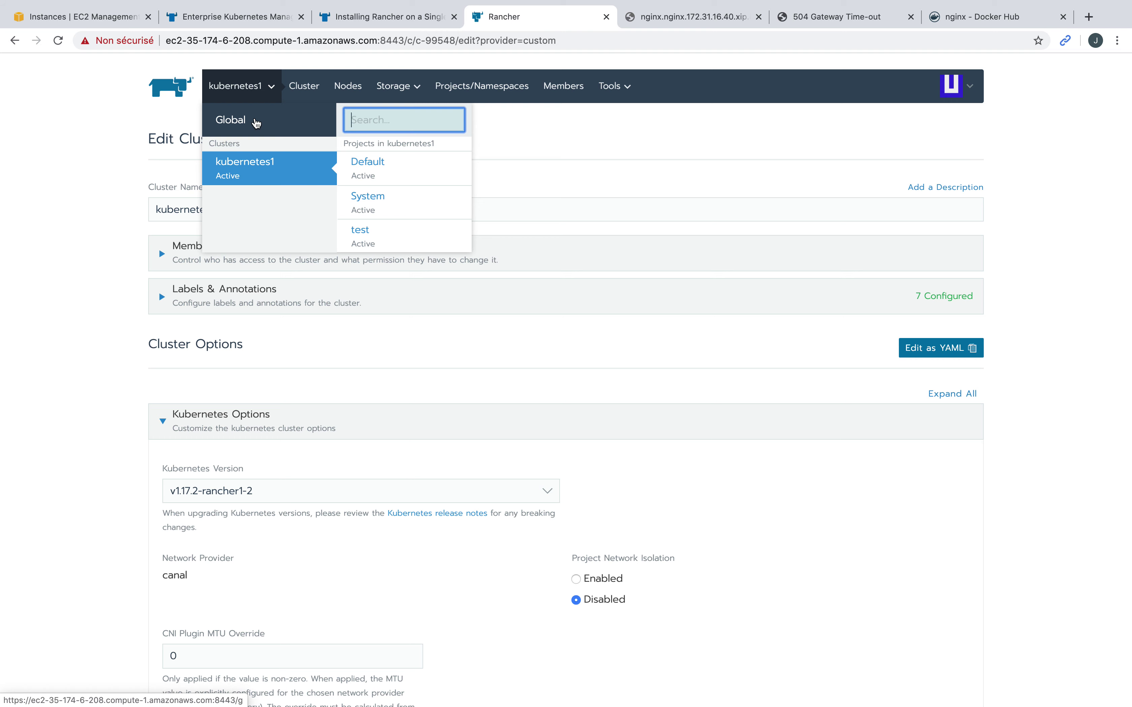
left_click(256, 123)
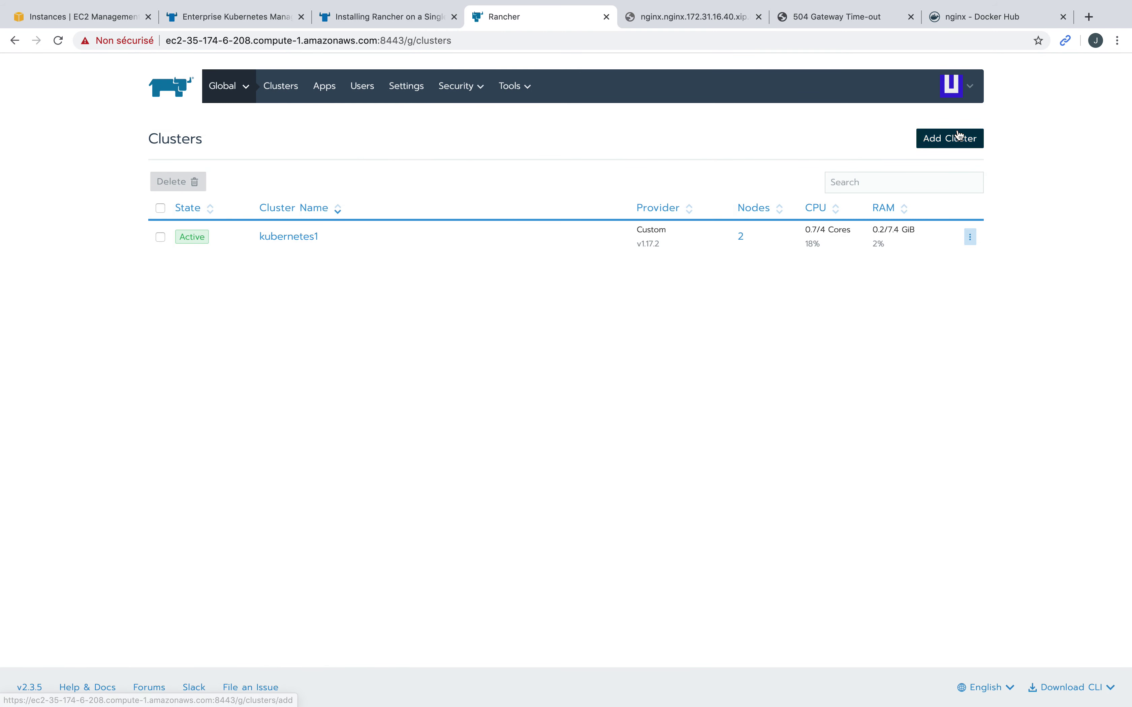
left_click(966, 139)
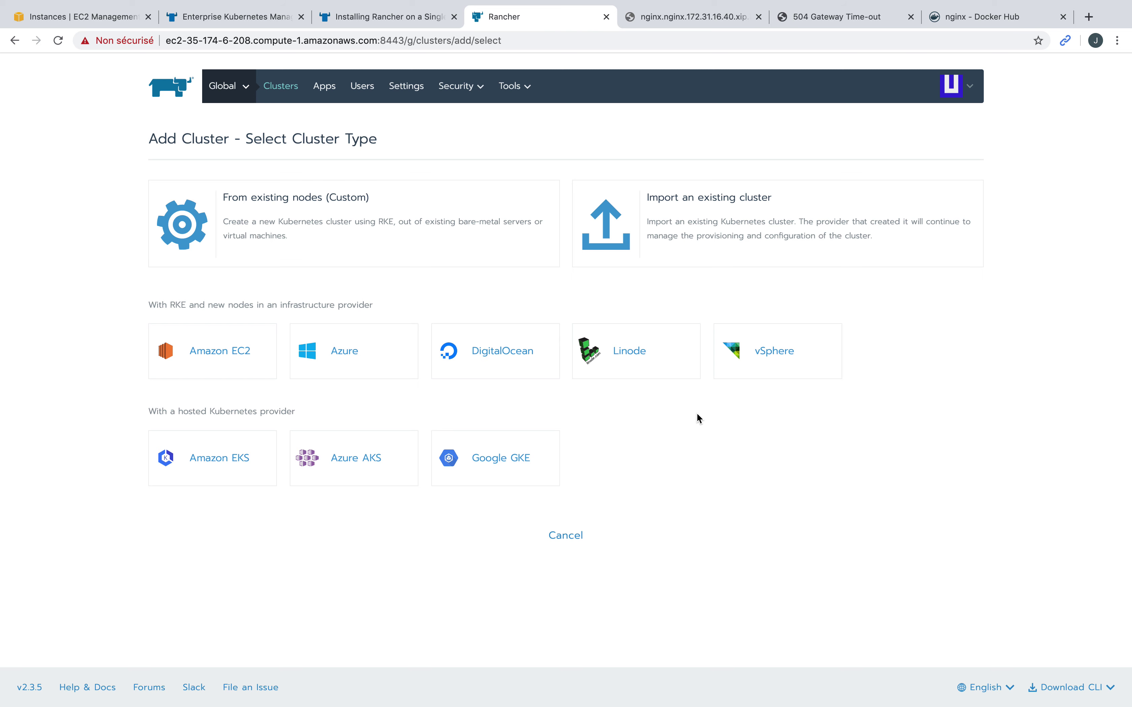
- Open the kubernetes1 cluster dashboard, then bring up QuickTime Player's Dock menu on the desktop
left_click(245, 89)
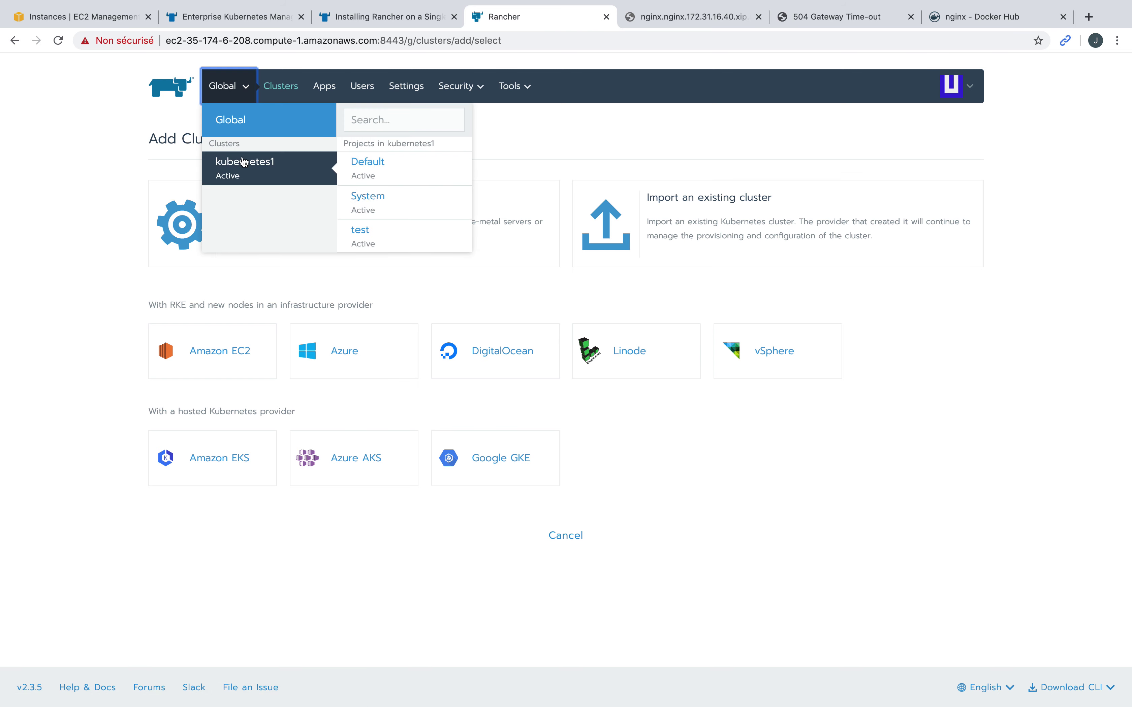
left_click(254, 122)
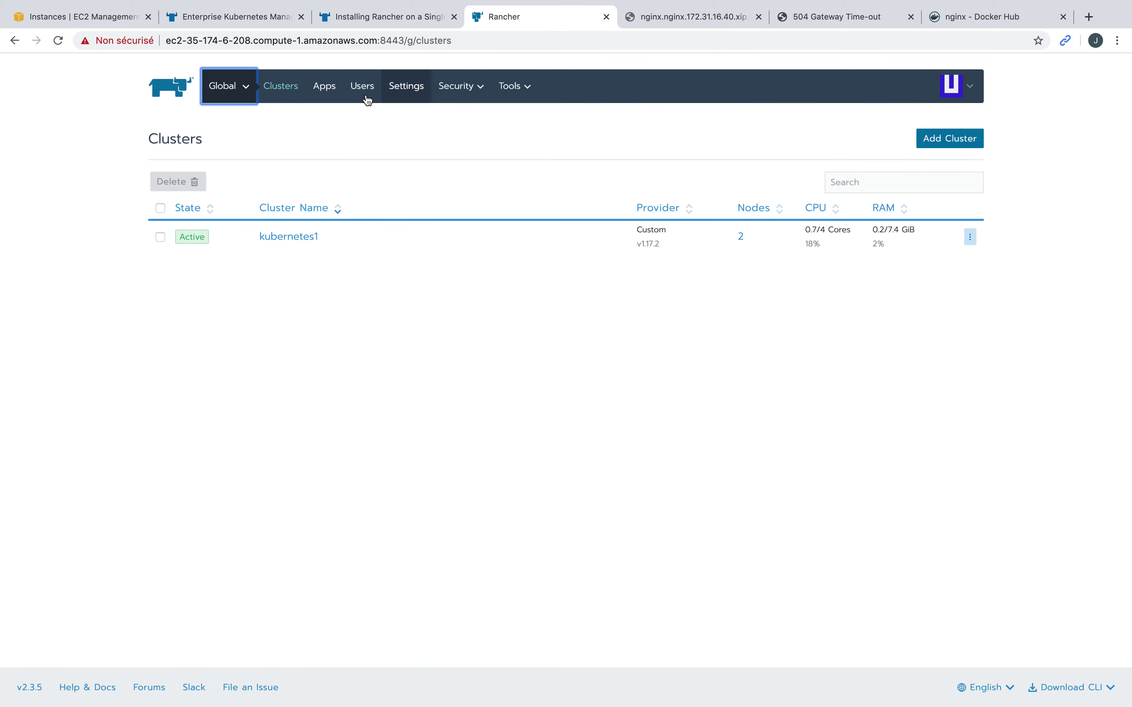
left_click(246, 89)
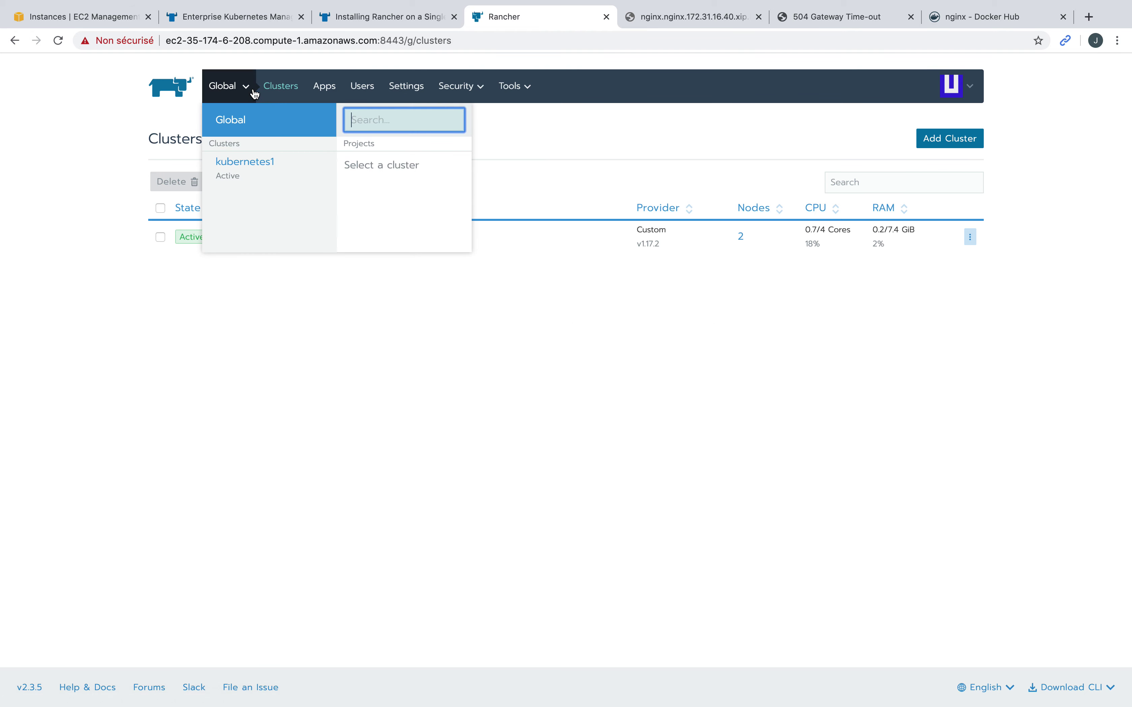
left_click(267, 168)
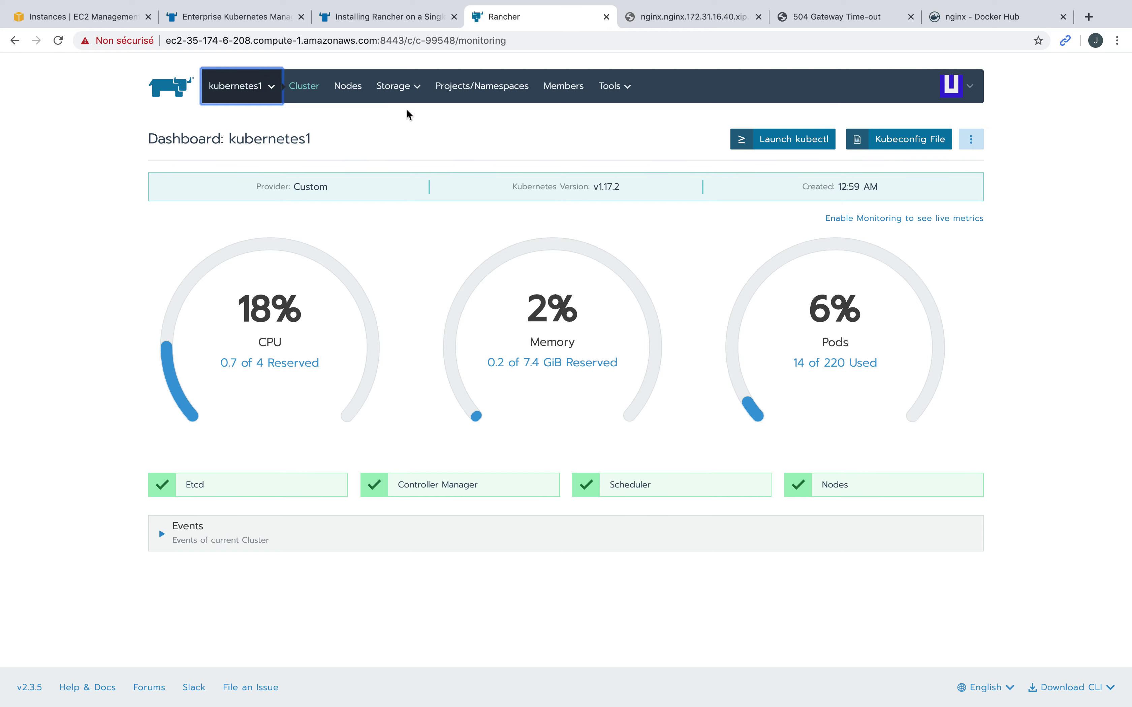
key("ctrl+Left")
key("ctrl+Left")
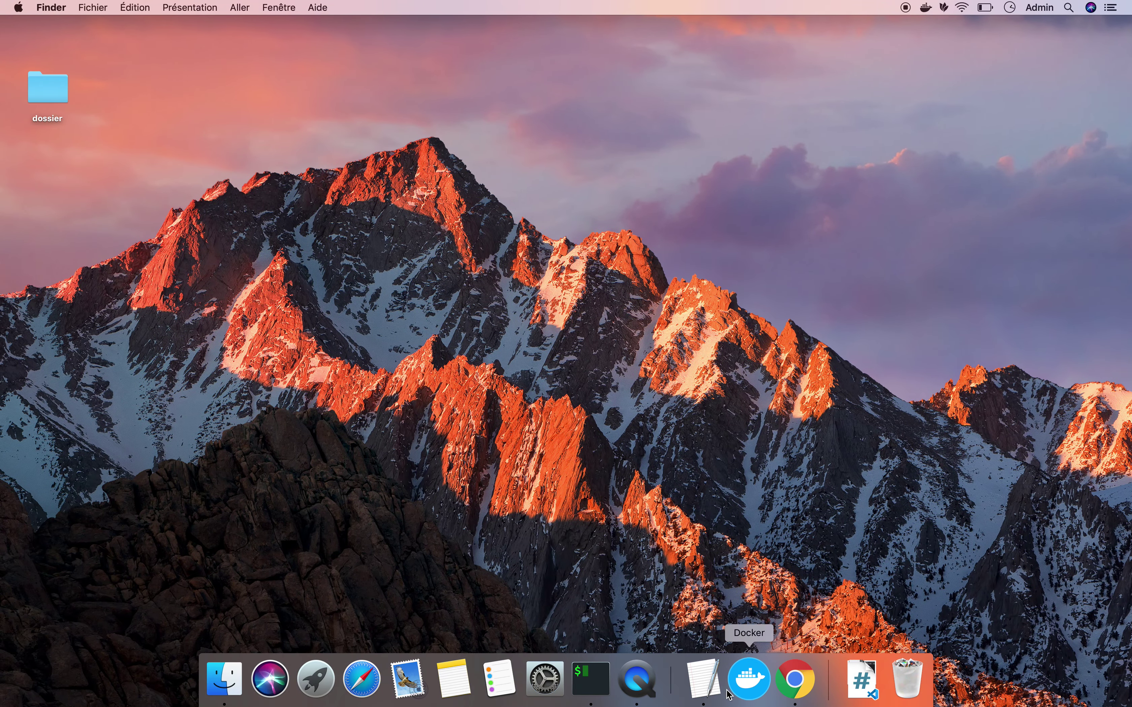
right_click(636, 690)
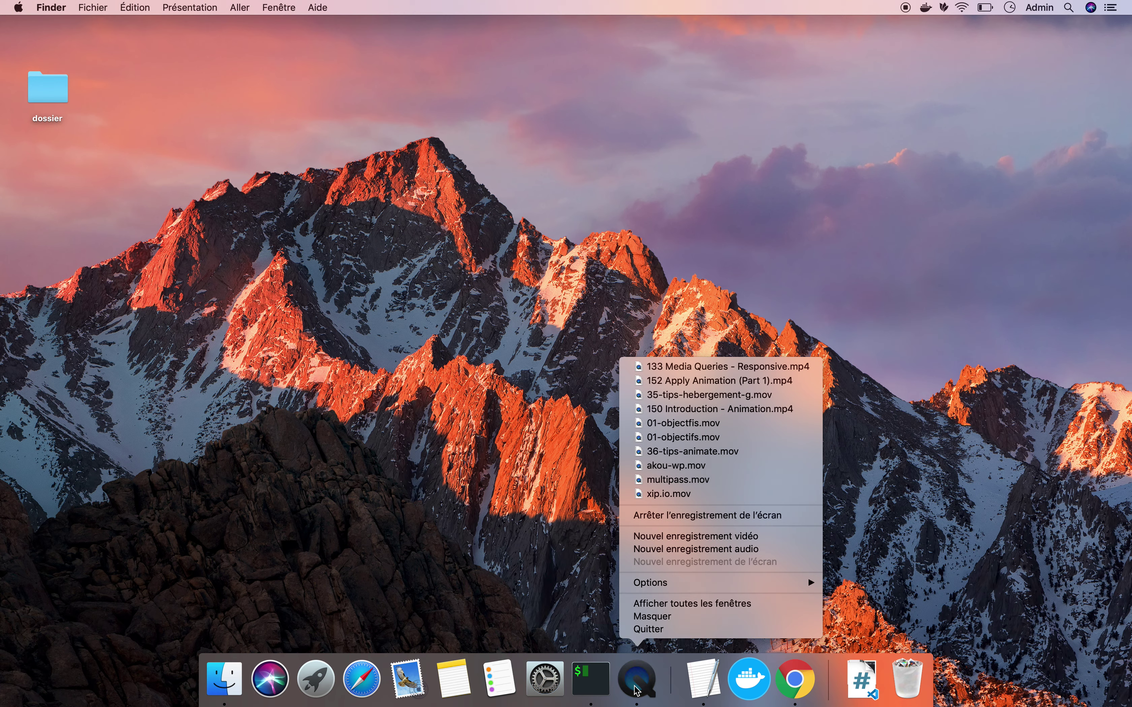